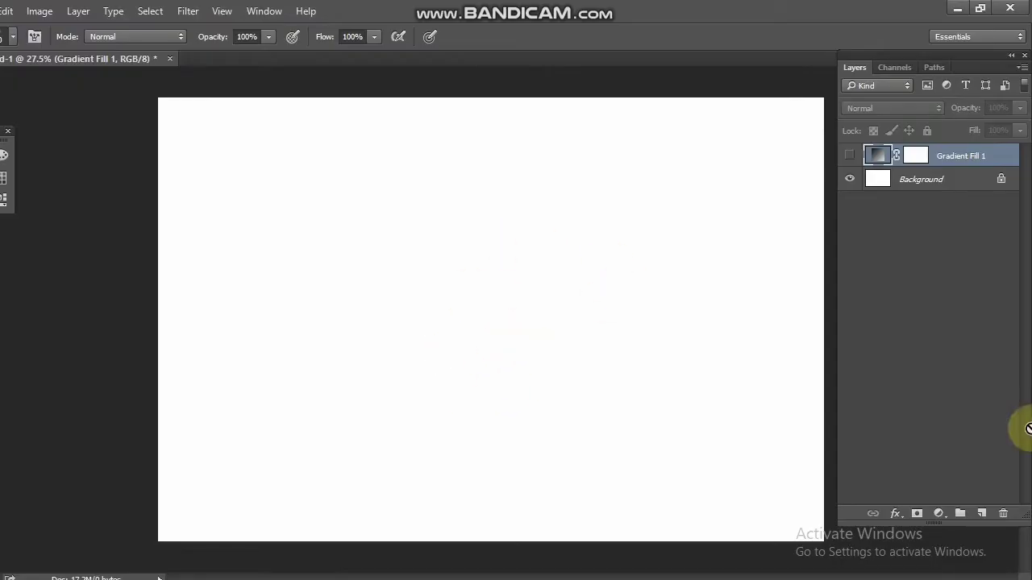
- Show the Gradient Fill 1 layer so the radial pale-blue gradient covers the canvas
left_click(850, 152)
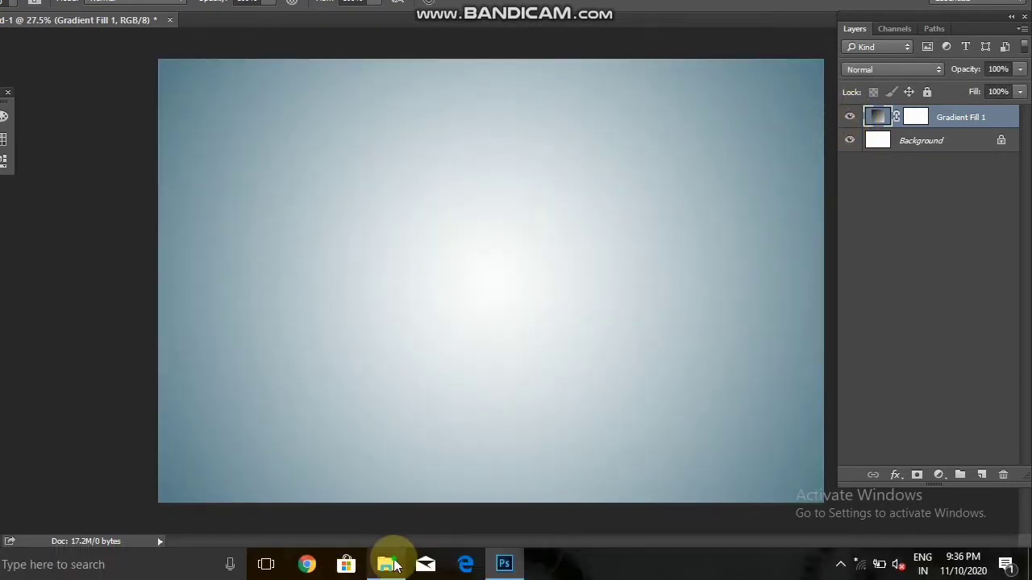
- Open the bottle PNG from the project folder as a separate Photoshop document
left_click(390, 564)
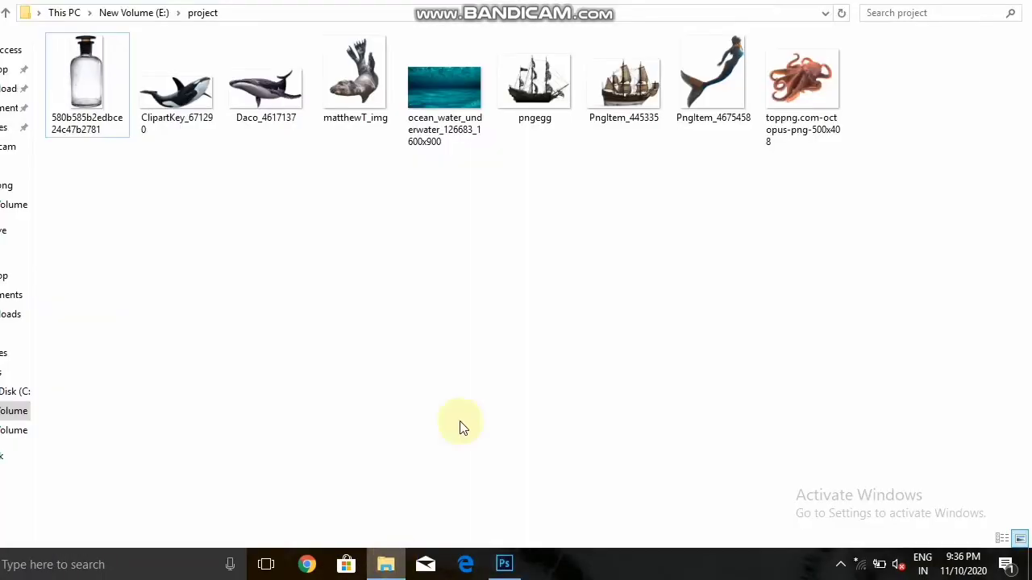
mouse_move(167, 109)
left_mouse_down()
mouse_move(288, 269)
mouse_move(583, 279)
mouse_move(554, 37)
mouse_move(323, 61)
left_mouse_up()
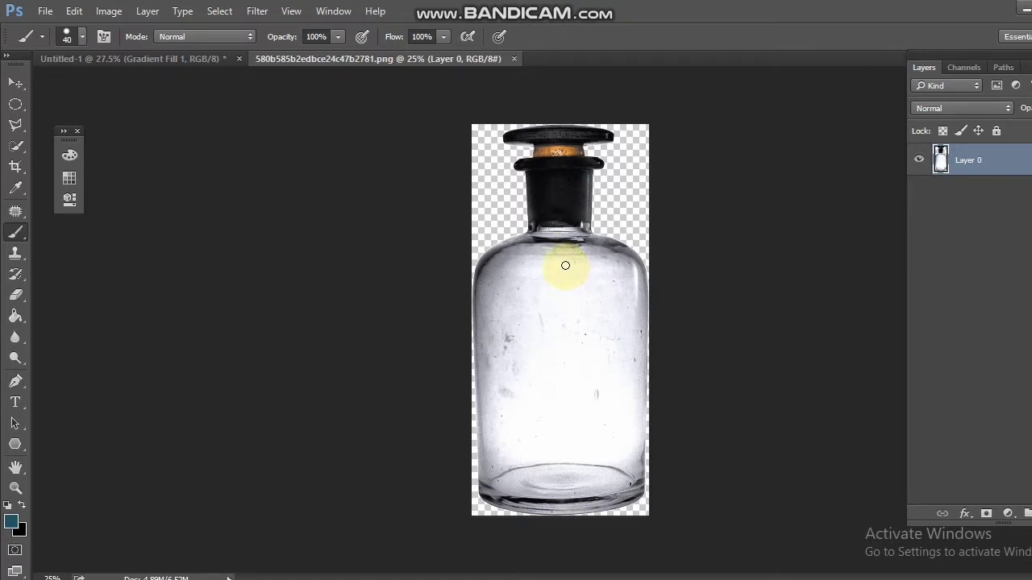
- Move the bottle onto the Untitled-1 gradient canvas as Layer 1 and begin transforming it
key("v")
left_click_drag(559, 253, 220, 61)
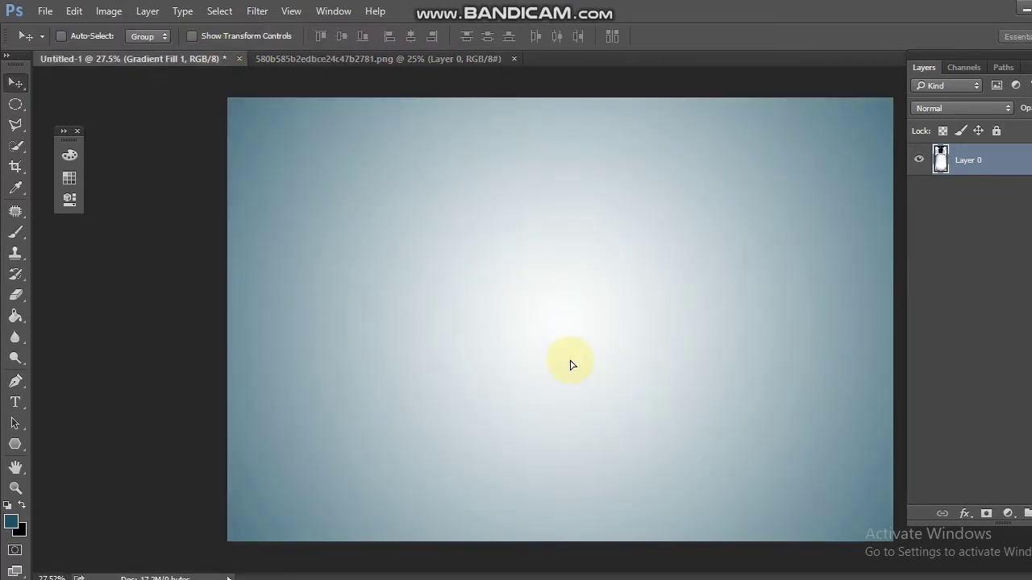
left_click_drag(219, 61, 571, 362)
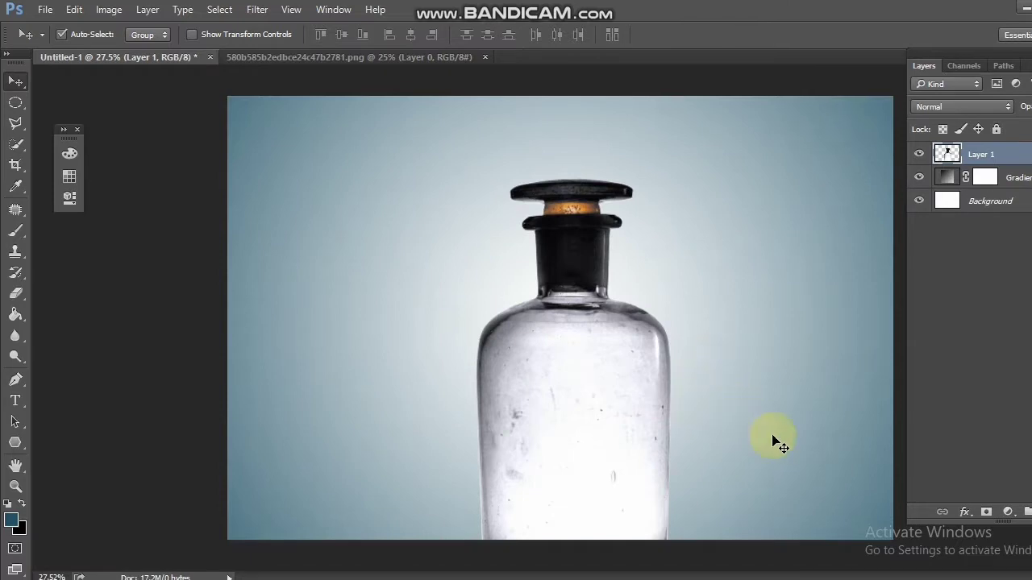
key("ctrl+t")
key("ctrl+0")
- Rotate the bottle about 90° onto its side and level it inside the canvas
scroll(713, 390, "down", 2)
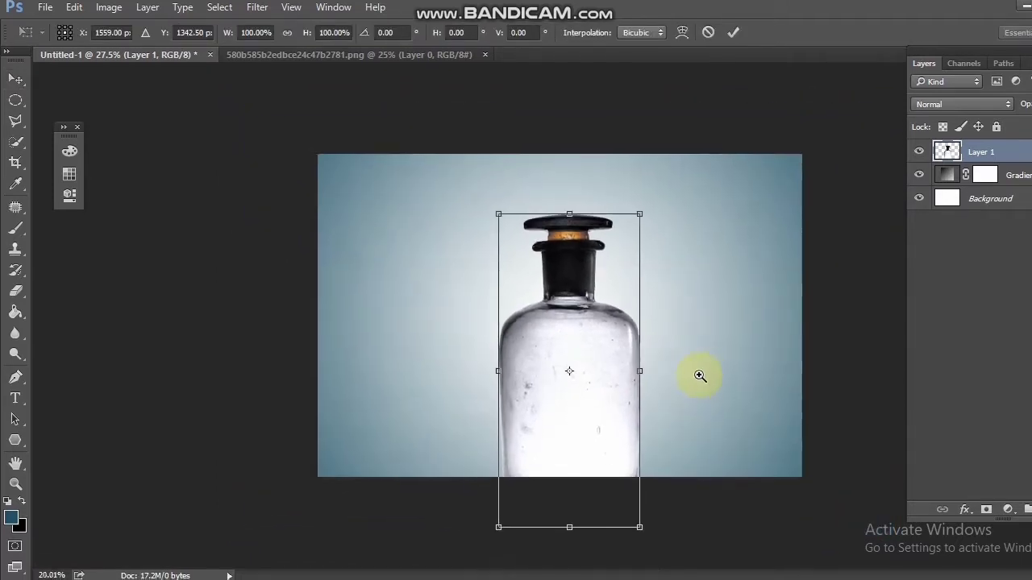
mouse_move(543, 169)
left_mouse_down()
mouse_move(564, 154)
mouse_move(622, 191)
mouse_move(754, 348)
left_mouse_up()
left_click_drag(604, 350, 577, 292)
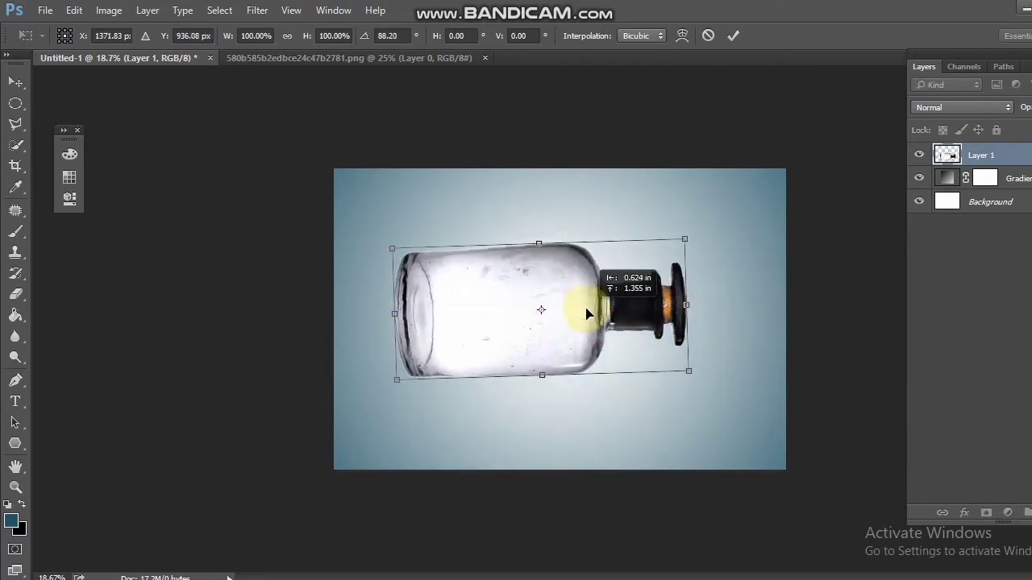
left_click_drag(682, 189, 691, 193)
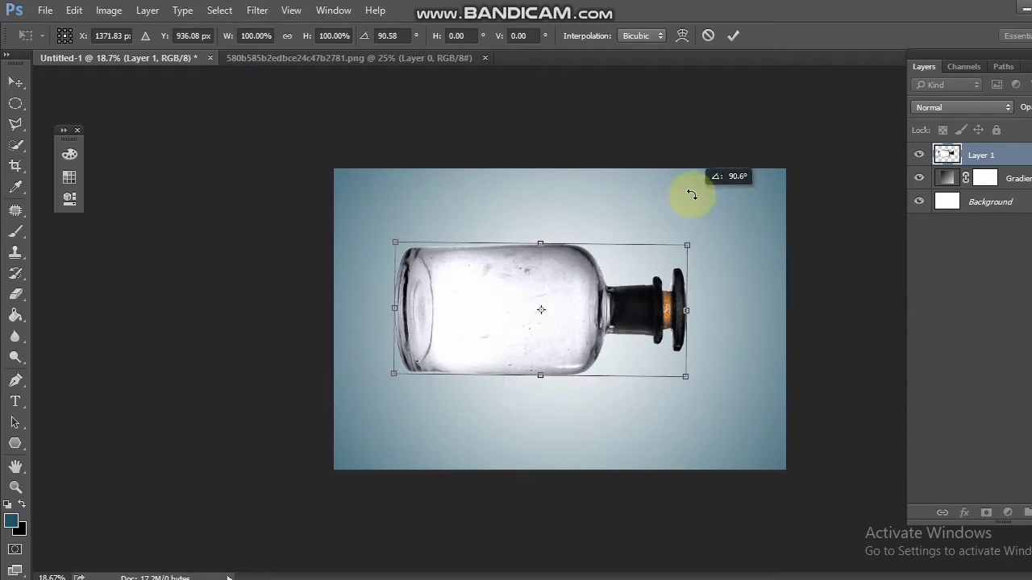
left_click_drag(599, 382, 646, 415)
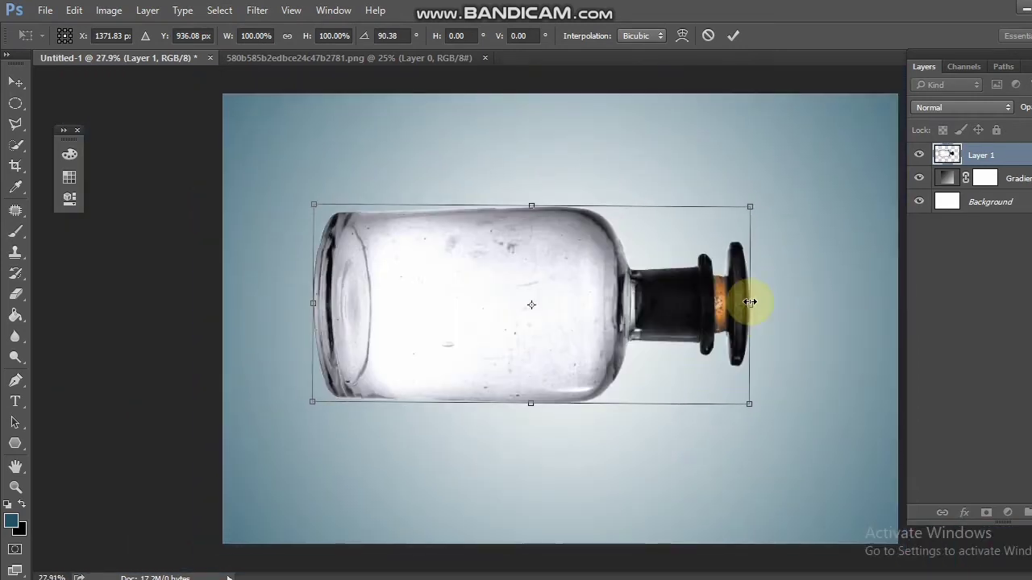
- Scale the bottle to 128% width and 154% height across the canvas and apply
left_click_drag(749, 305, 820, 305)
left_click_drag(309, 303, 245, 303)
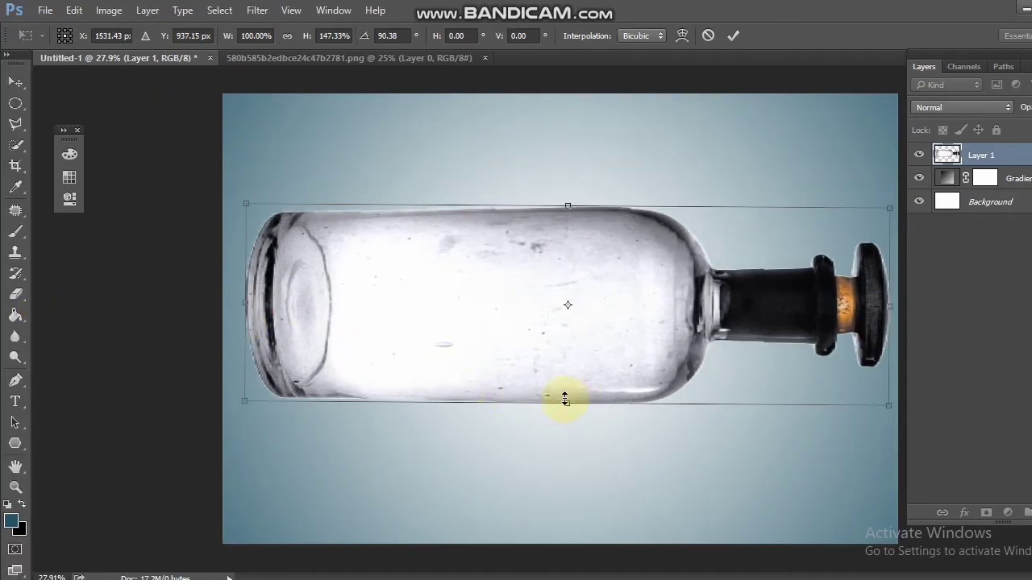
left_click_drag(565, 399, 593, 435)
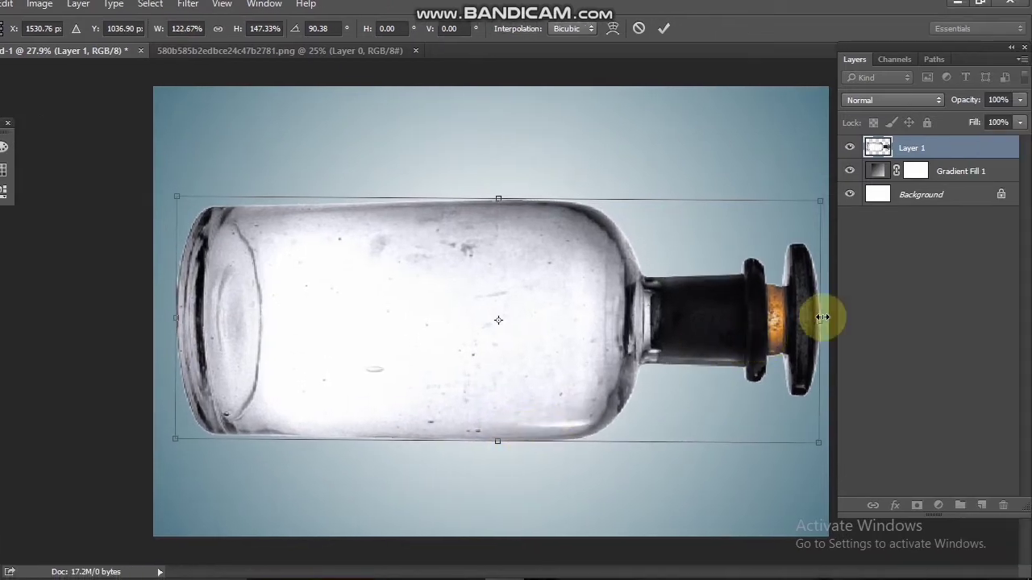
left_click_drag(821, 319, 828, 320)
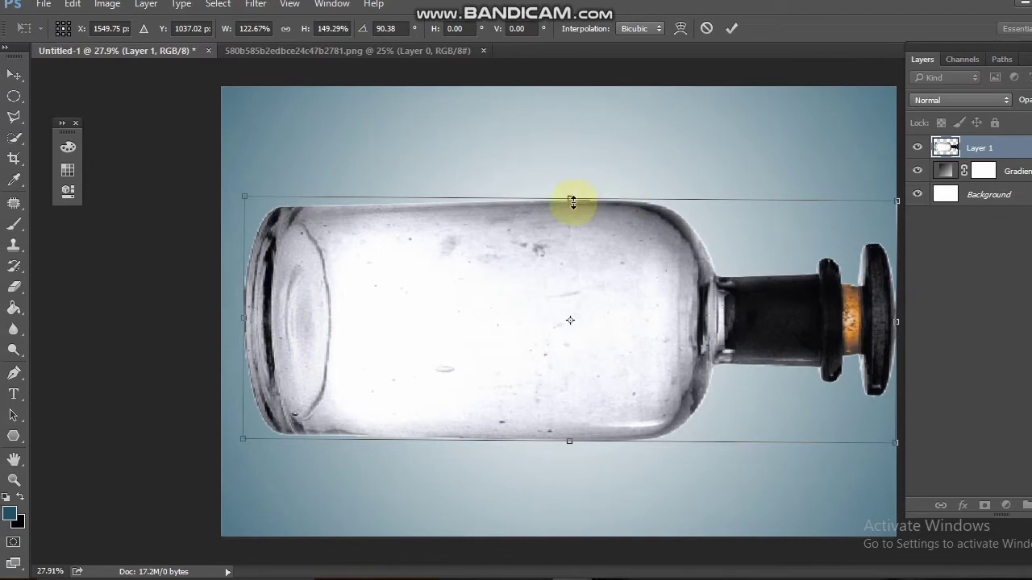
left_click_drag(572, 200, 572, 187)
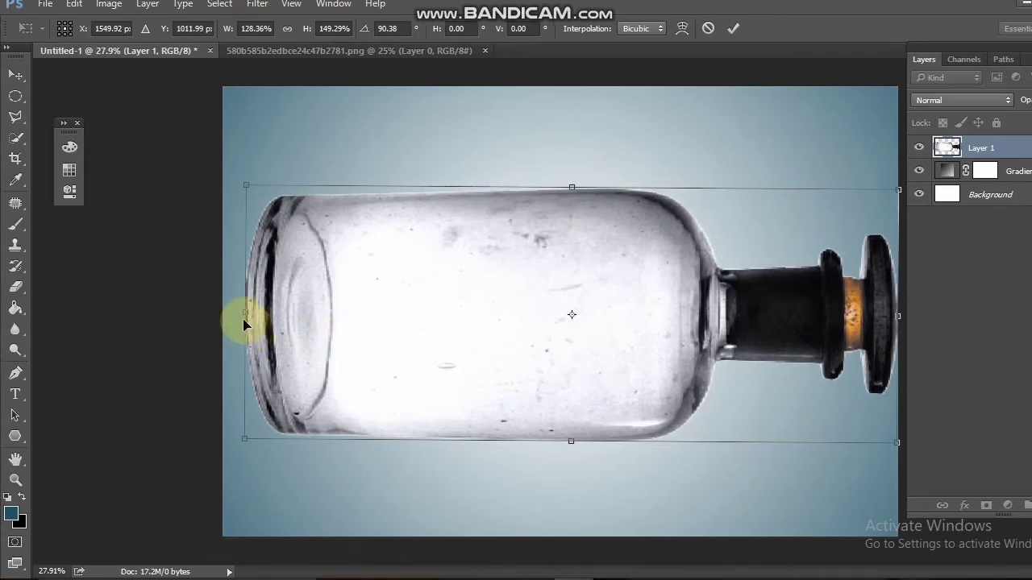
left_click_drag(240, 314, 224, 324)
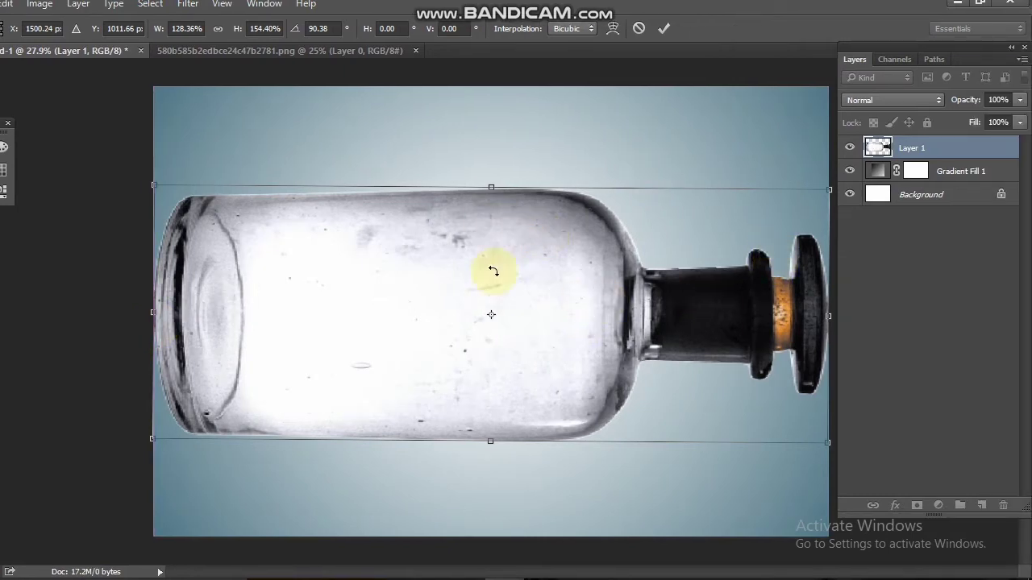
key("Return")
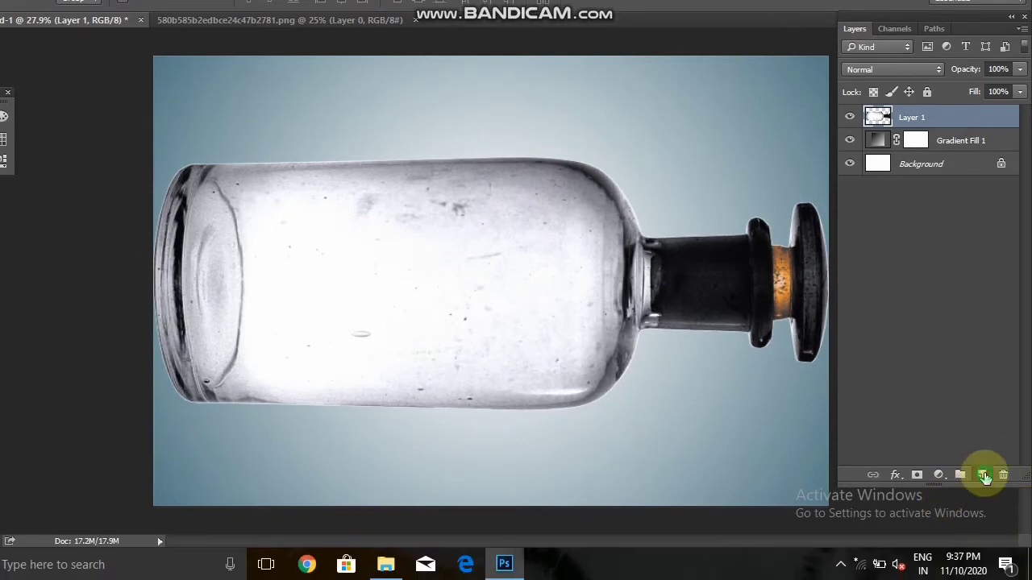
- On new Layer 2, paint a soft black 0%-hardness brush dab just below the bottle
left_click(984, 475)
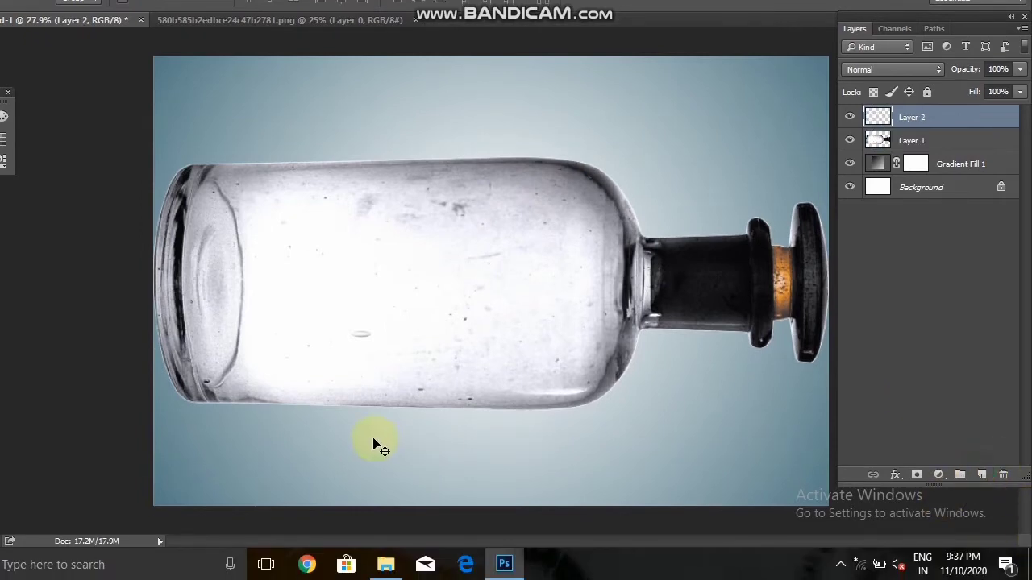
left_click(6, 202)
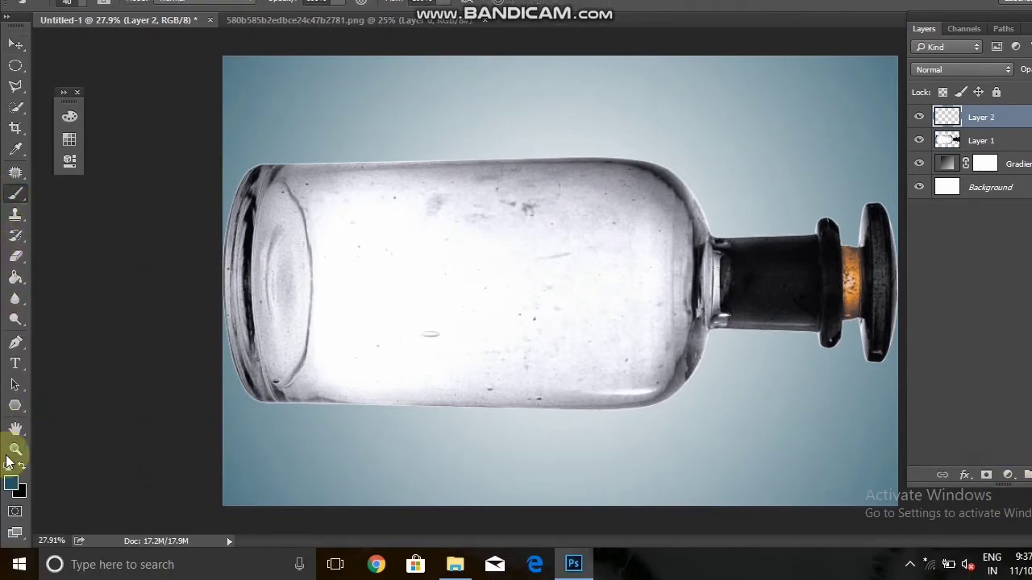
left_click(7, 467)
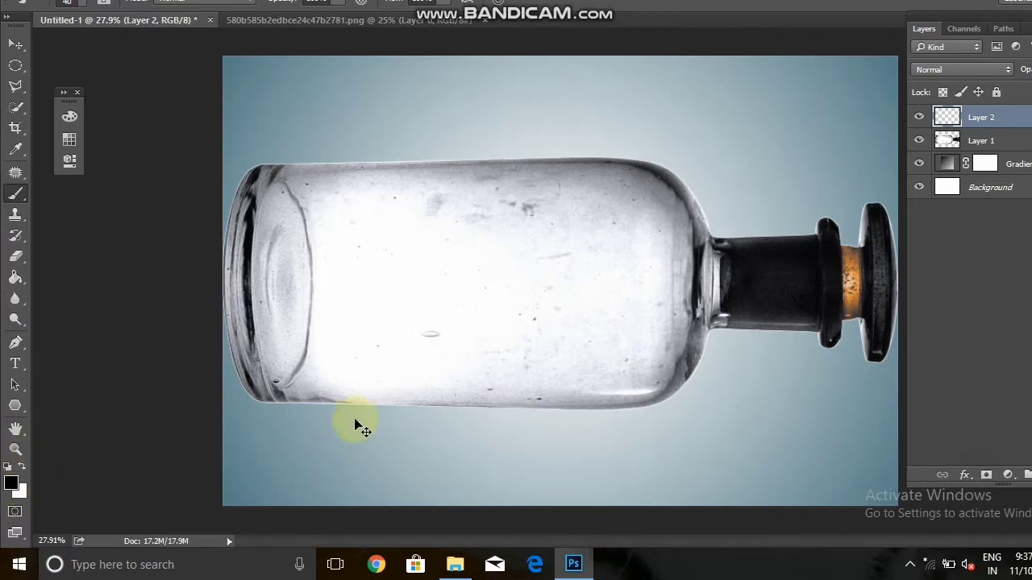
mouse_move(357, 426)
left_mouse_down()
mouse_move(403, 440)
mouse_move(607, 439)
mouse_move(553, 416)
left_mouse_up()
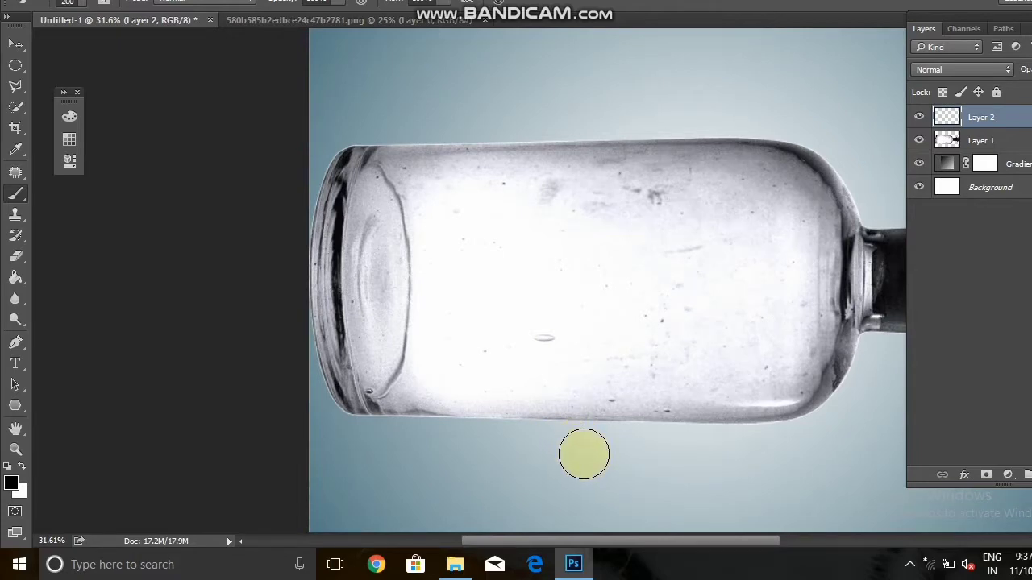
left_click(584, 453)
right_click(702, 260)
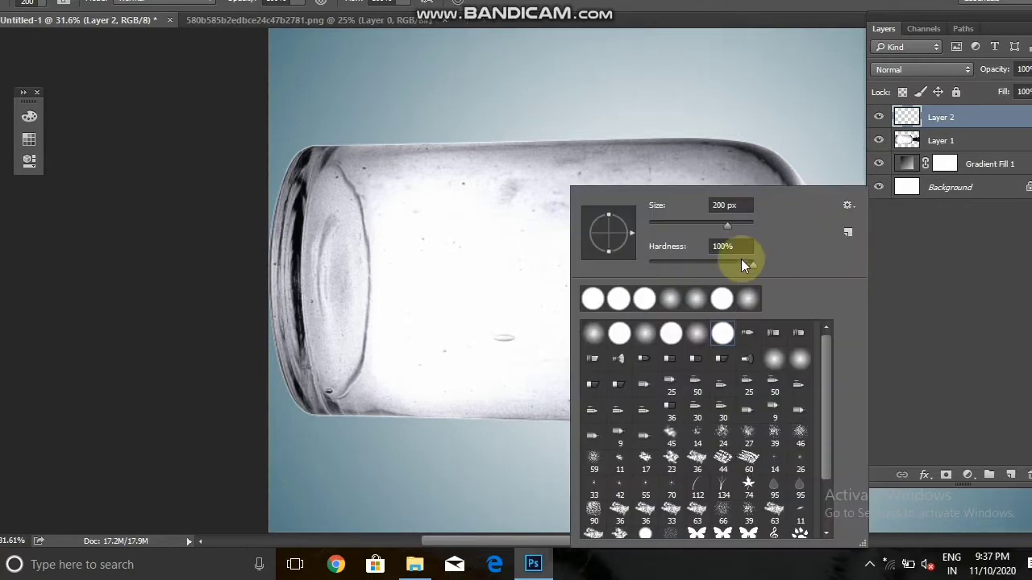
key("Return")
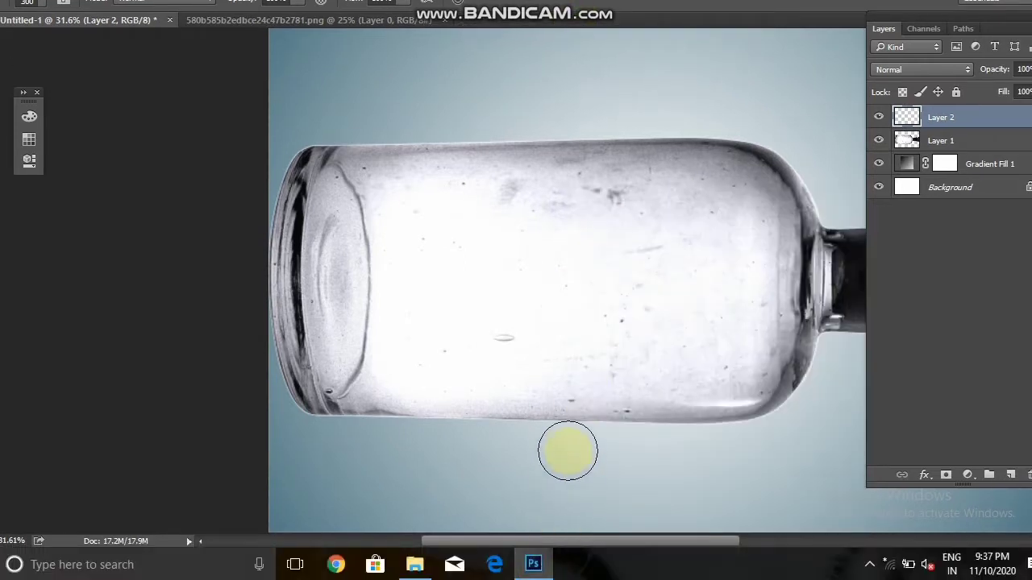
left_click(565, 461)
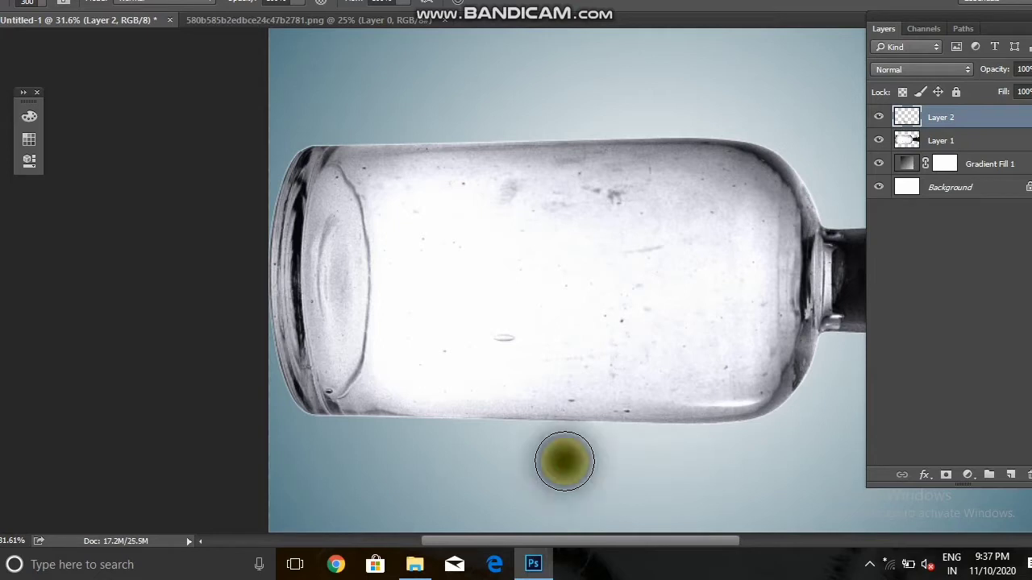
left_click(564, 461)
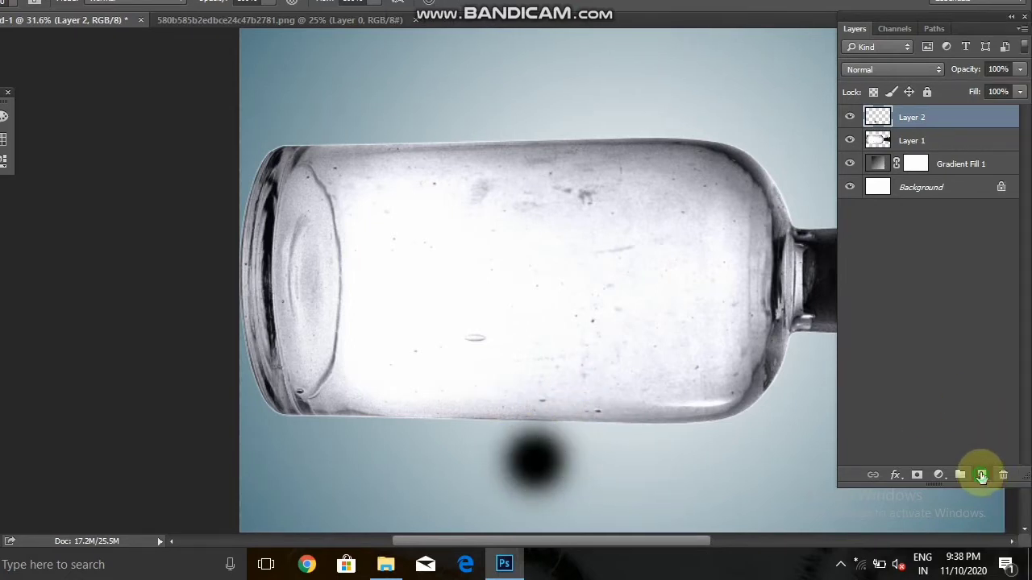
- Paint another soft black dab below the bottle on a new Layer 3
left_click(980, 476)
left_click(539, 460)
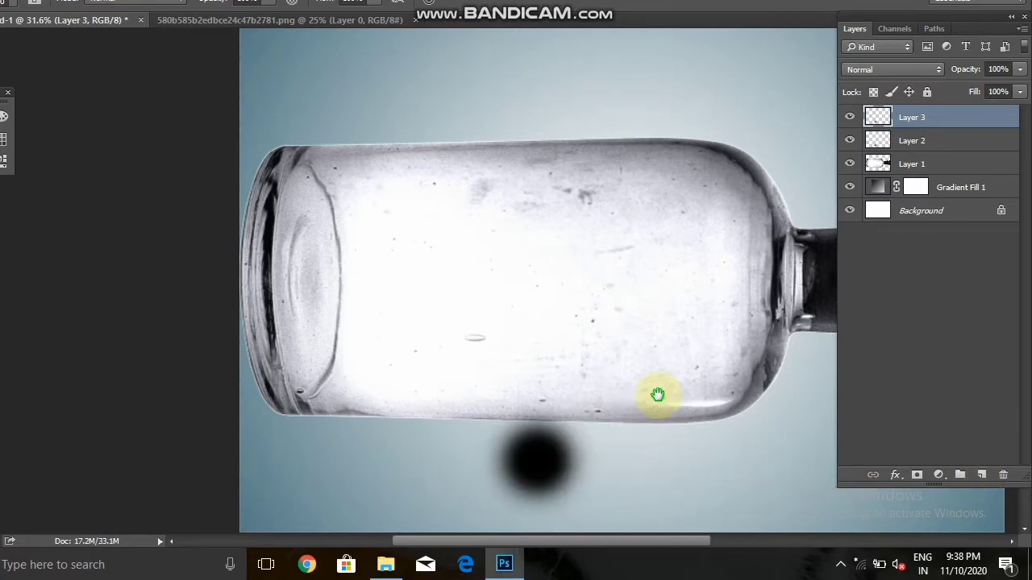
left_click_drag(658, 395, 488, 364)
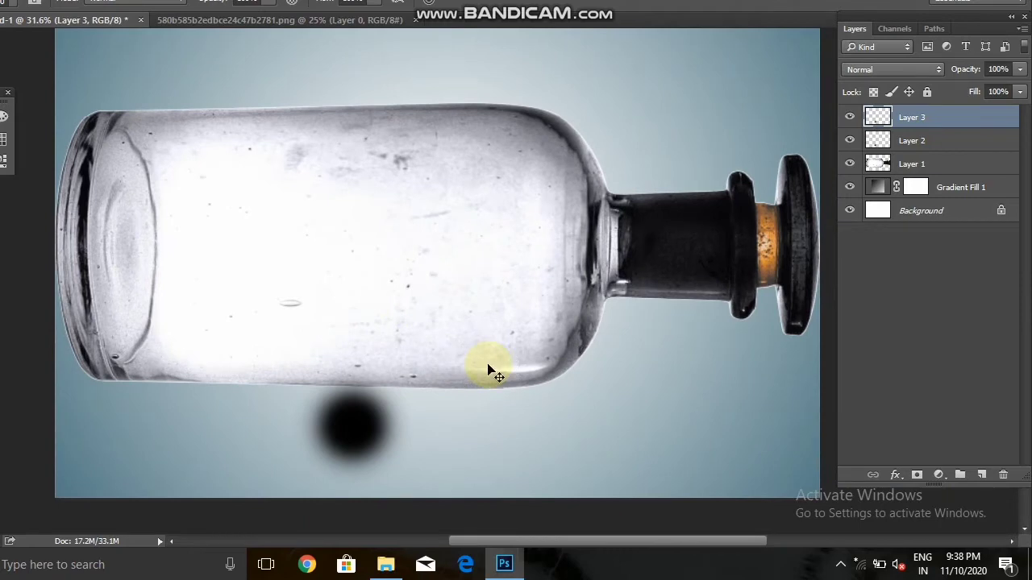
- Stretch the Layer 3 dab to about 948% width into a long shadow
key("ctrl+t")
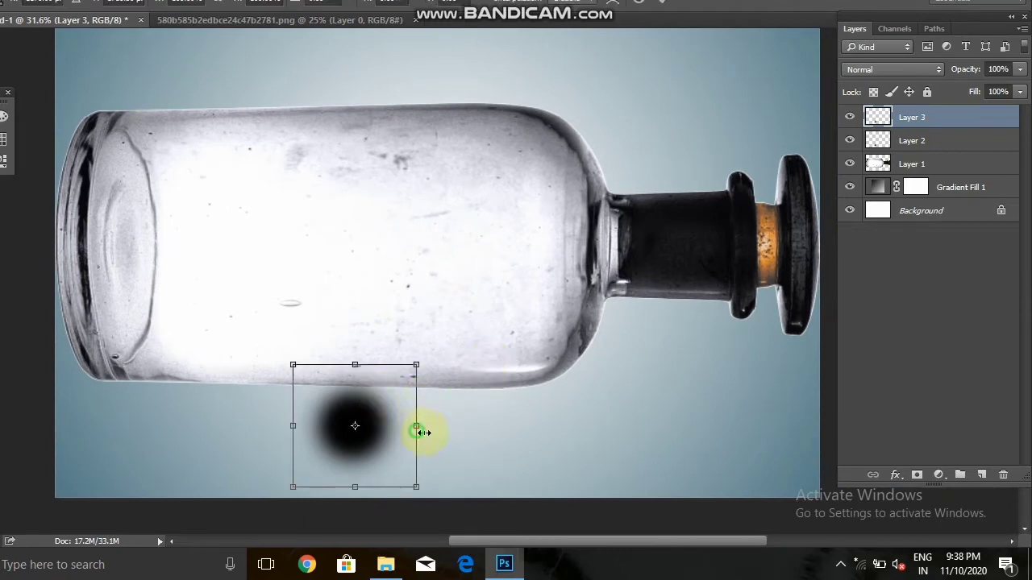
left_click_drag(419, 432, 820, 432)
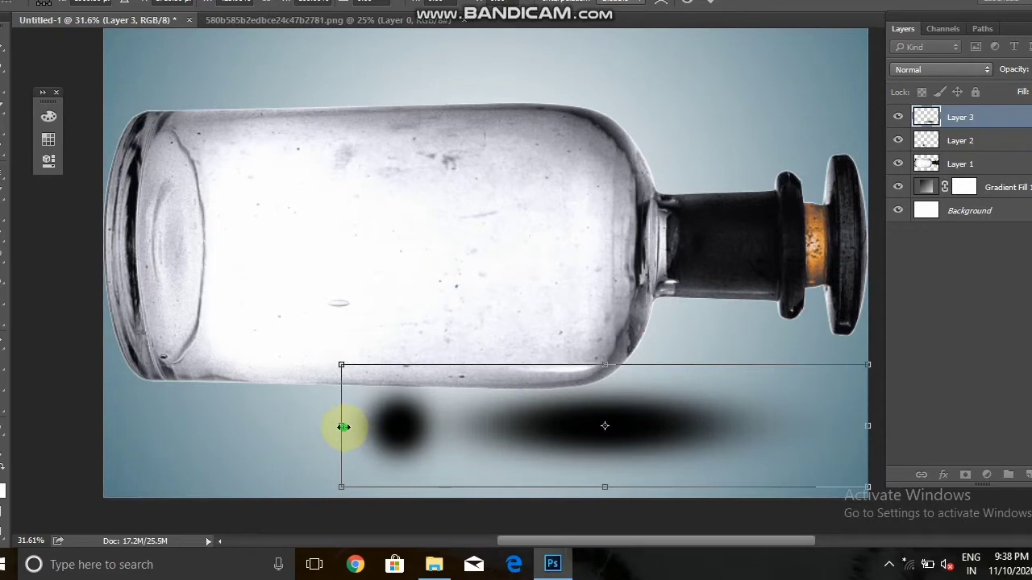
left_click_drag(344, 427, 18, 407)
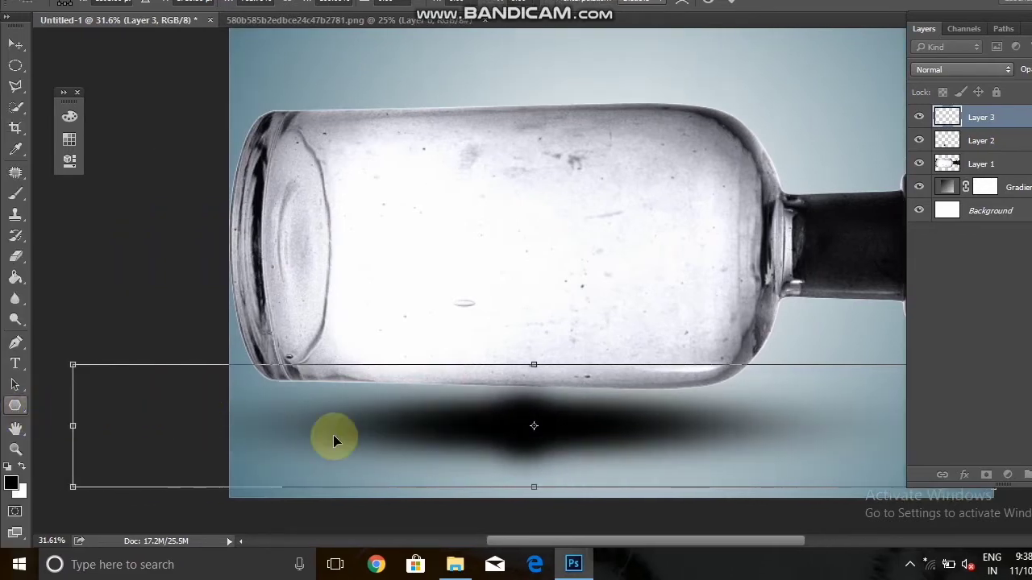
scroll(589, 477, "down", 5)
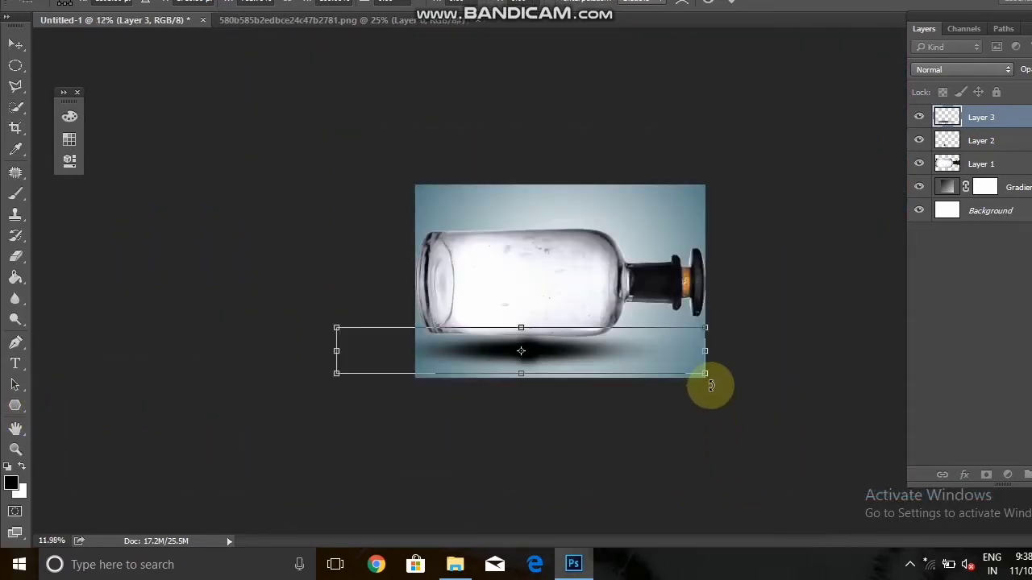
left_click_drag(716, 351, 774, 352)
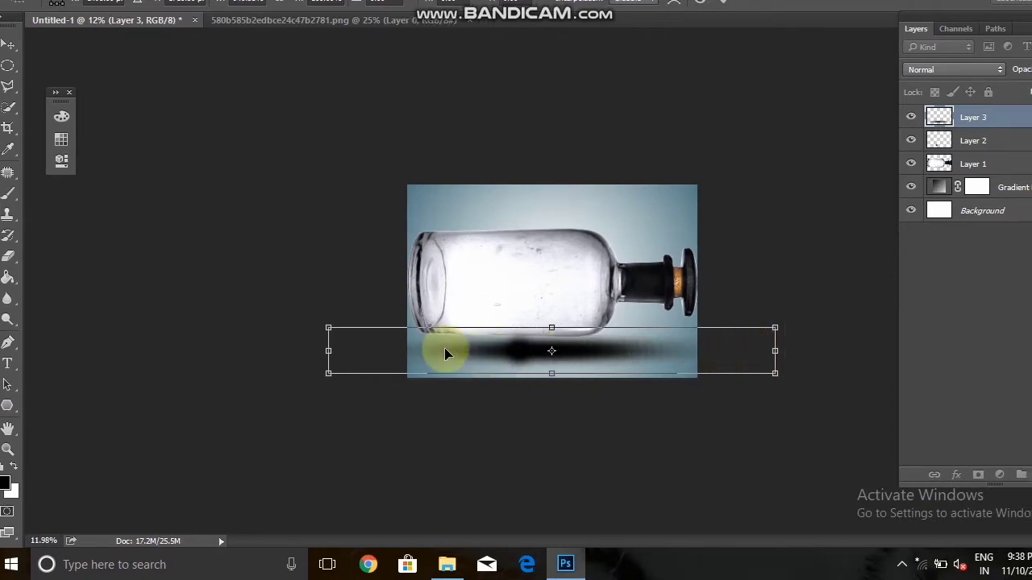
key("ctrl+plus")
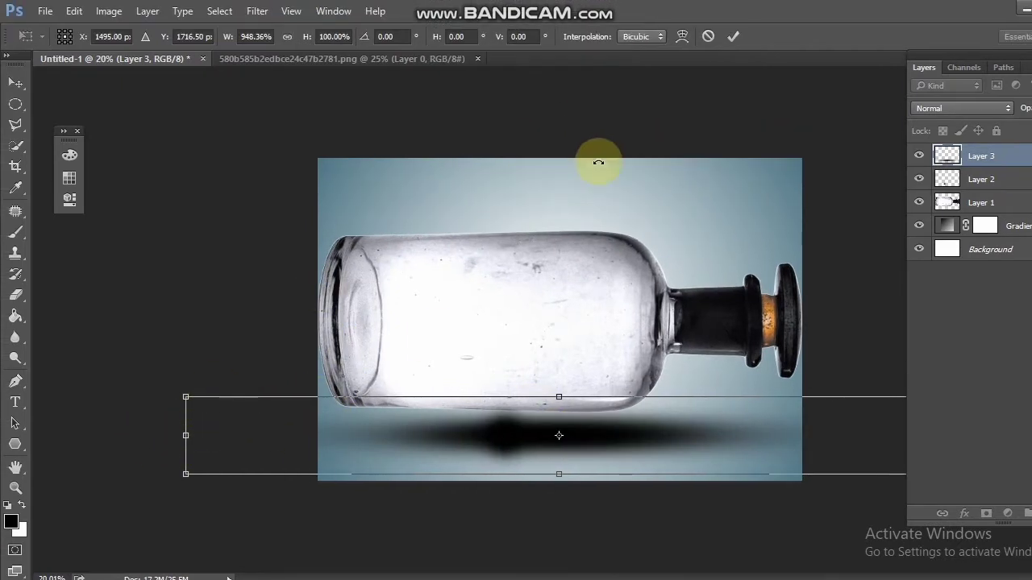
- Close the floating brush presets and libraries panels, then widen the shadow further left and apply
left_click(333, 11)
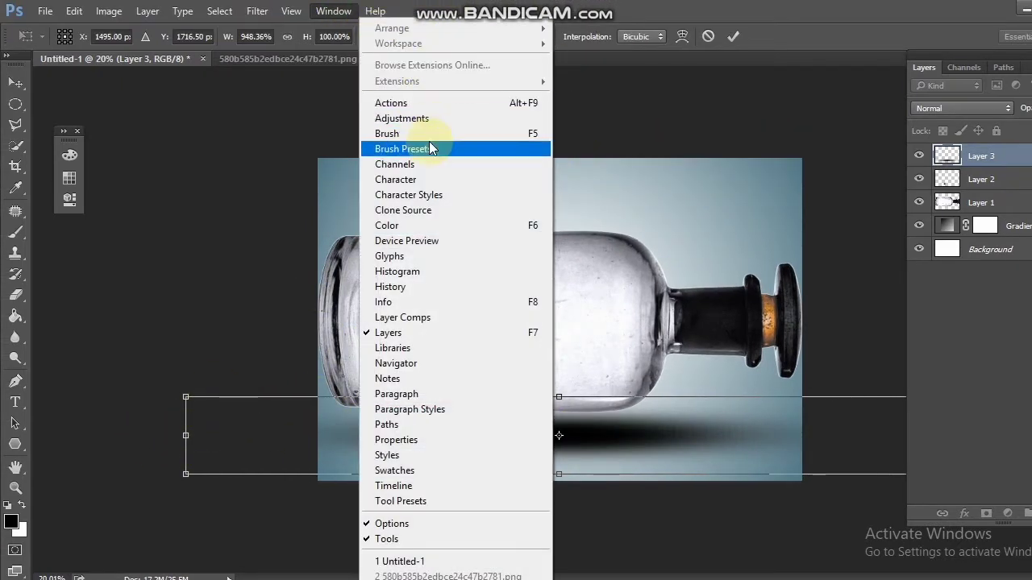
left_click(505, 208)
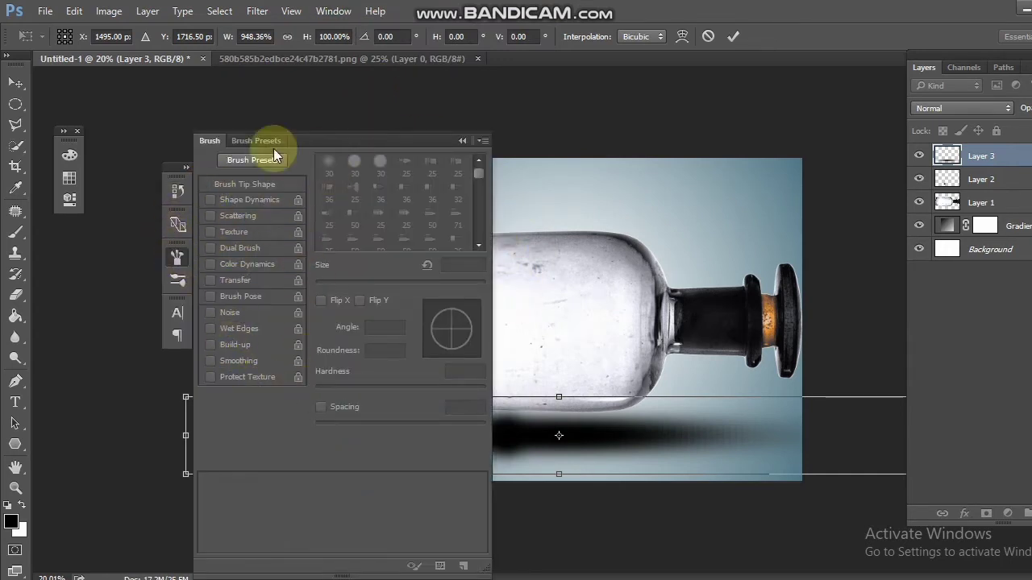
left_click(232, 141)
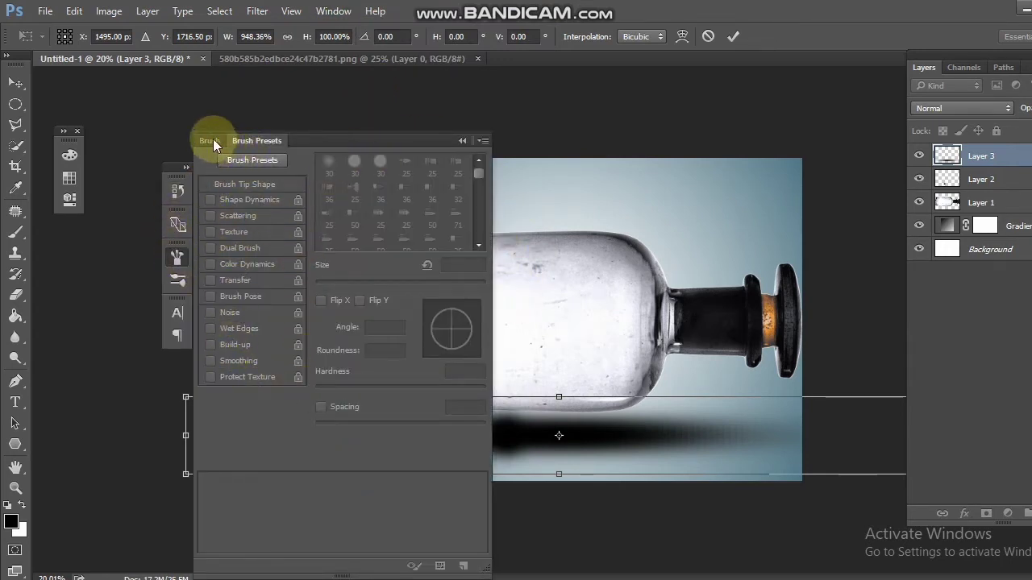
left_click(463, 140)
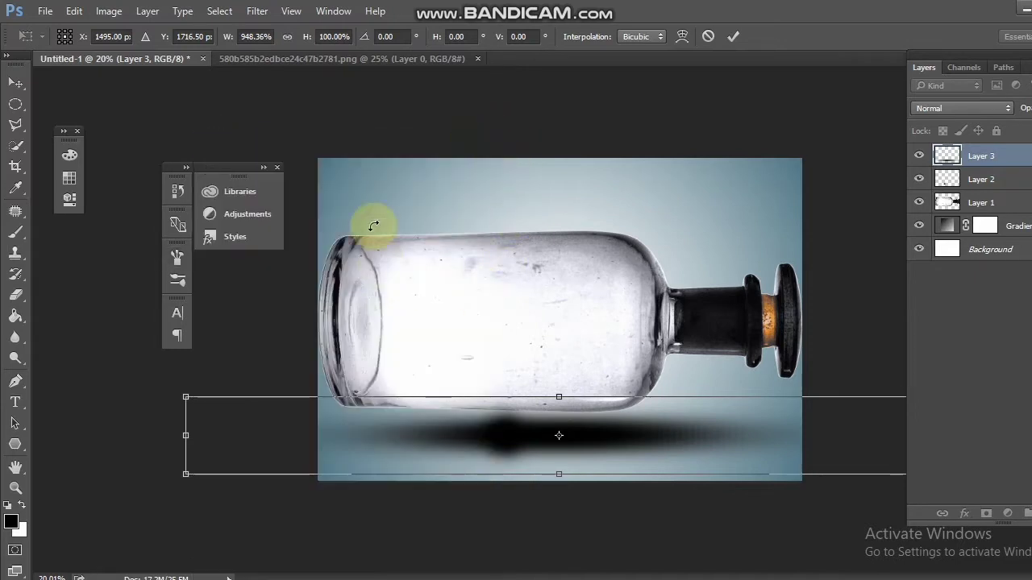
left_click(278, 170)
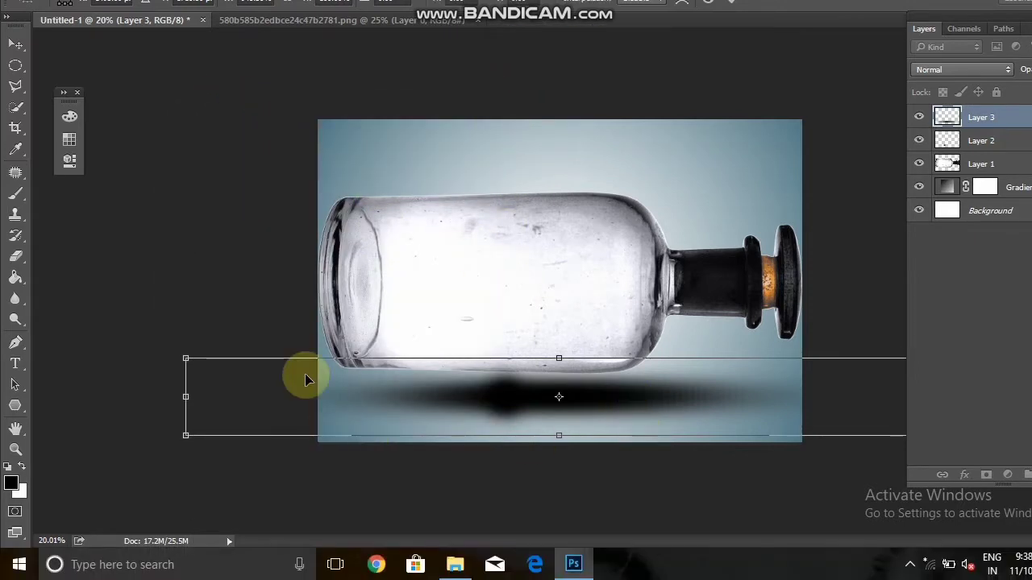
left_click_drag(185, 397, 142, 407)
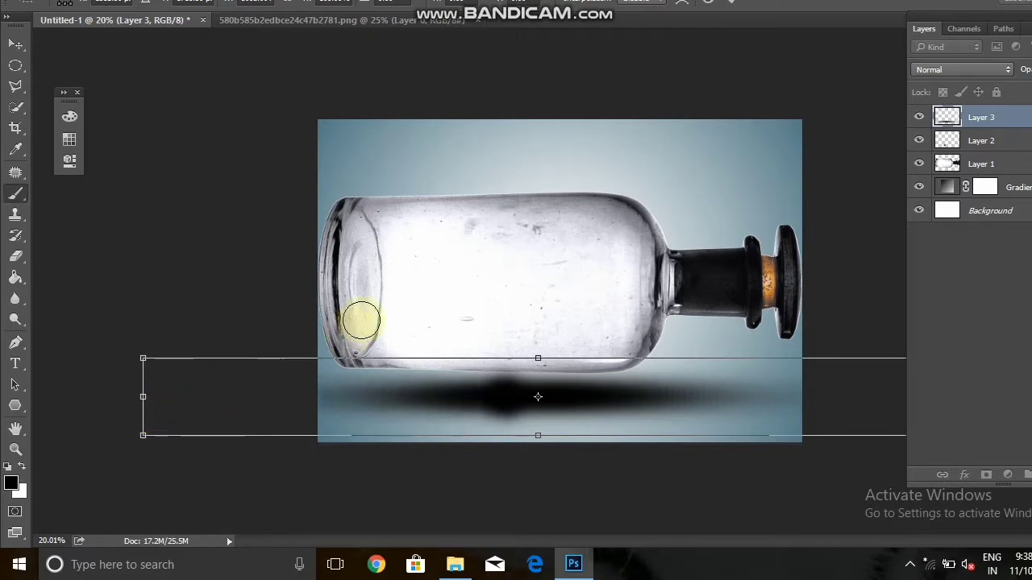
key("Return")
- Stretch Layer 2's shadow to about 1215% width and shift it left under the bottle
left_click(912, 180)
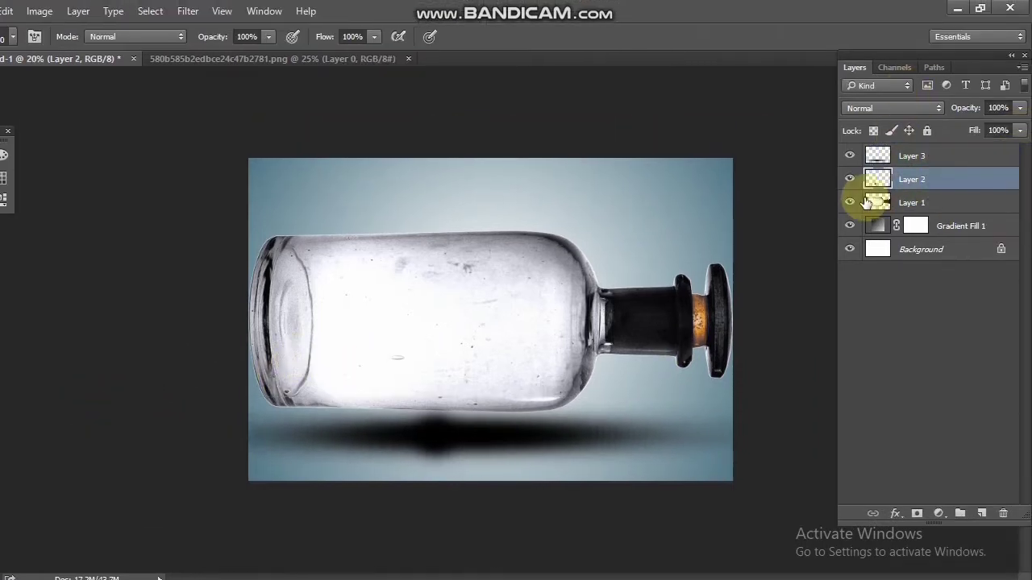
key("ctrl+t")
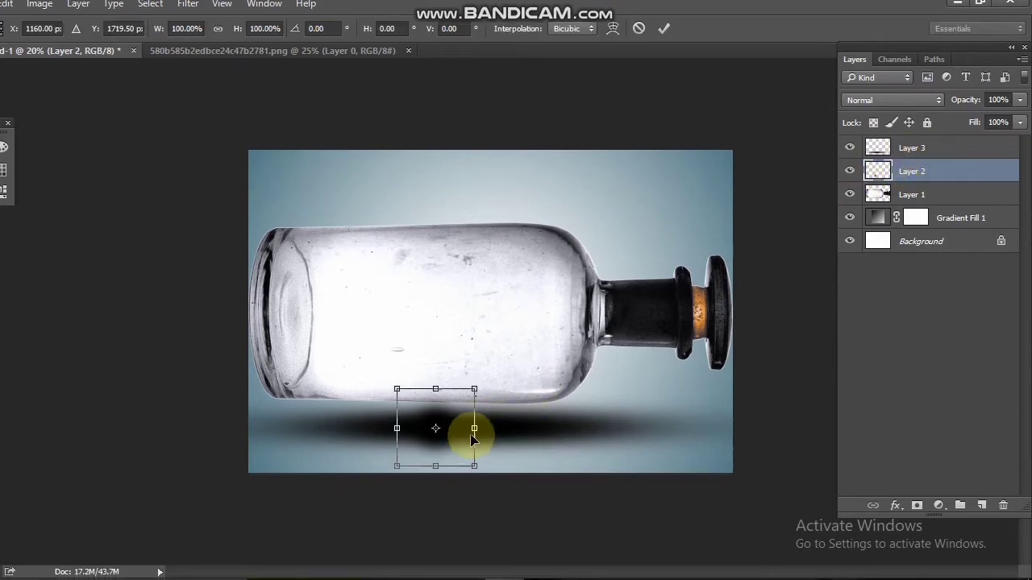
left_click_drag(471, 424, 890, 418)
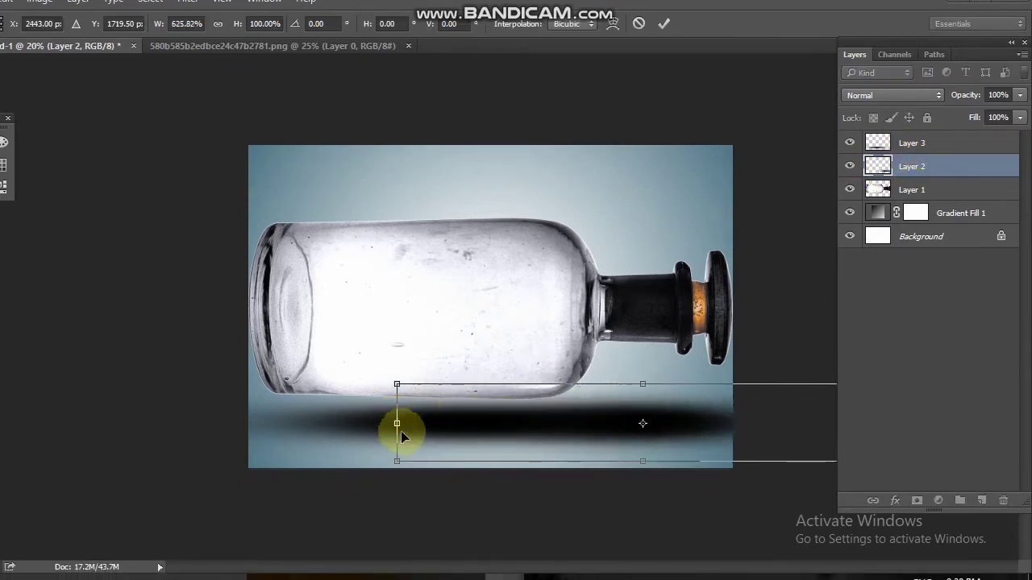
left_click_drag(401, 428, 102, 405)
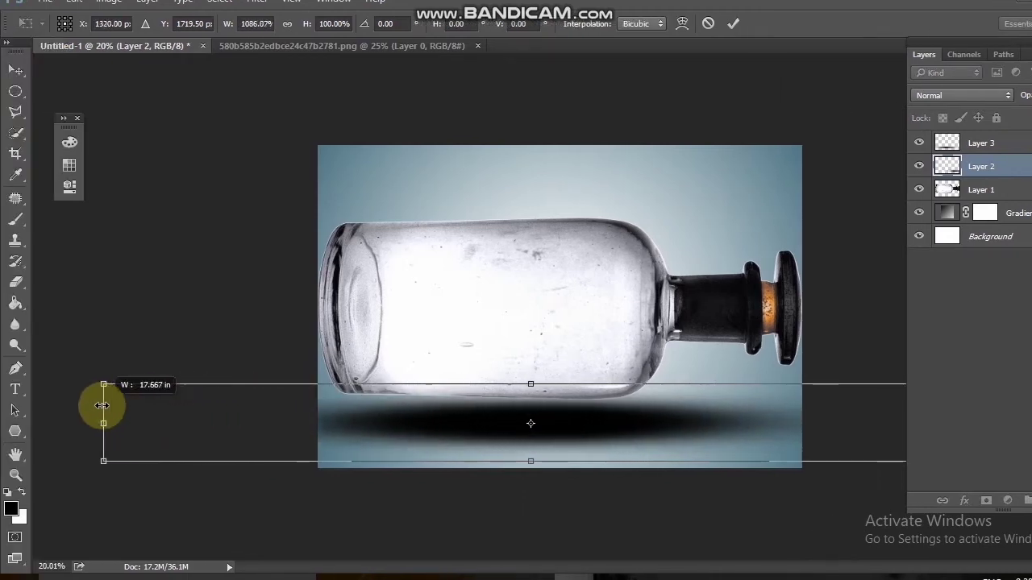
scroll(564, 396, "down", 2)
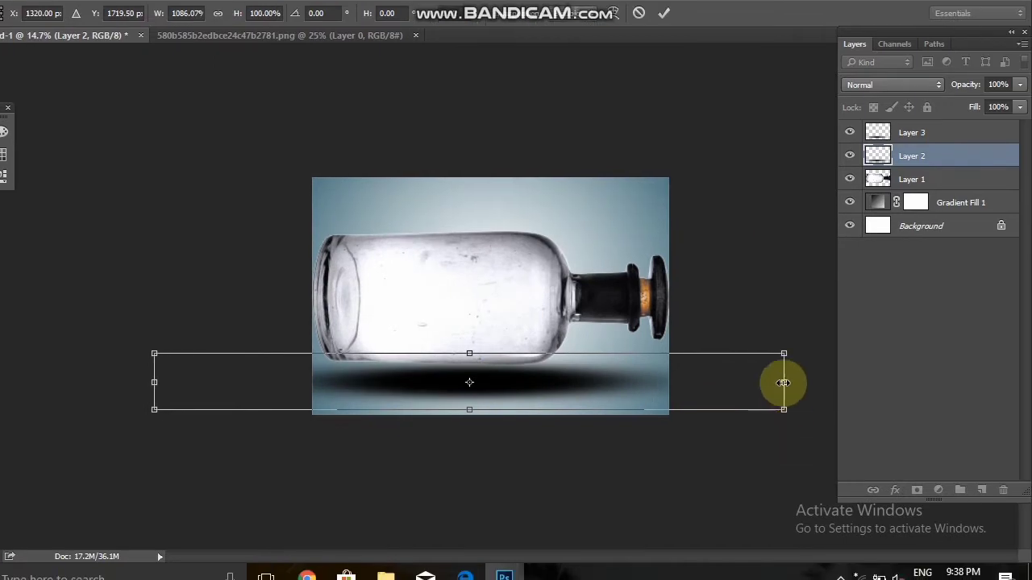
left_click_drag(792, 389, 862, 387)
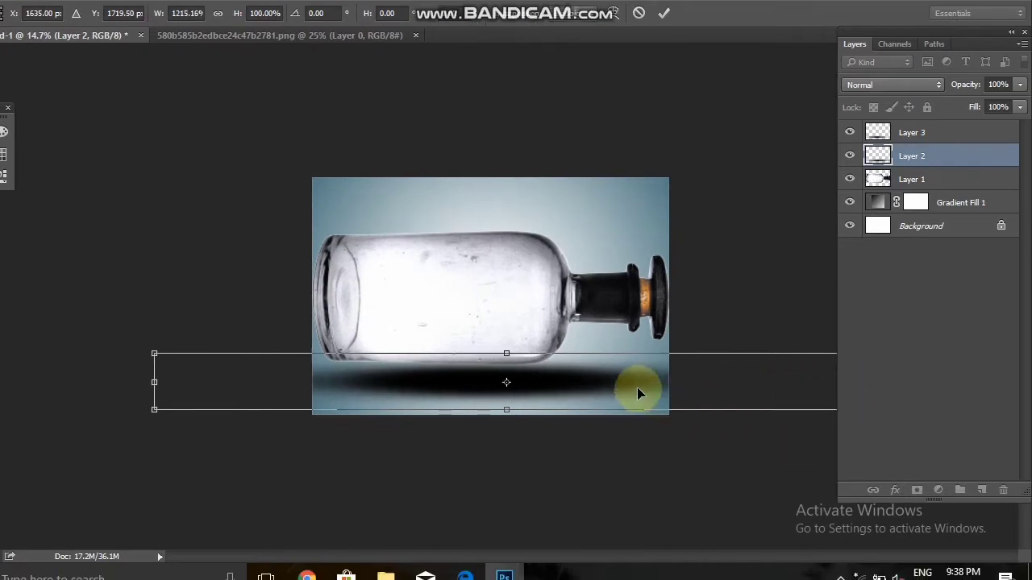
left_click_drag(638, 392, 616, 393)
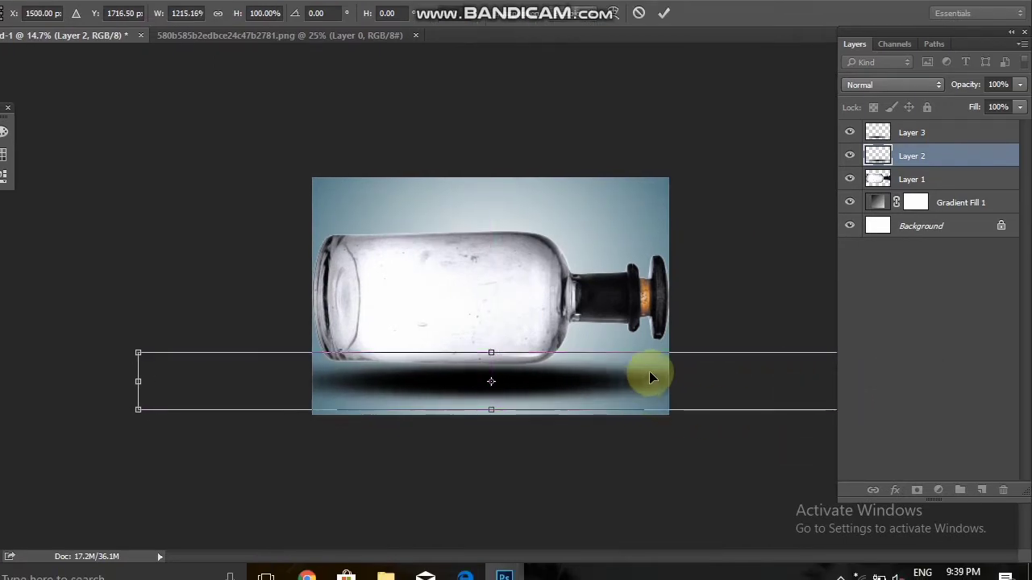
key("Return")
- Return to the brush and add Layer 3 to the Layer 2 selection
key("b")
scroll(564, 376, "up", 2)
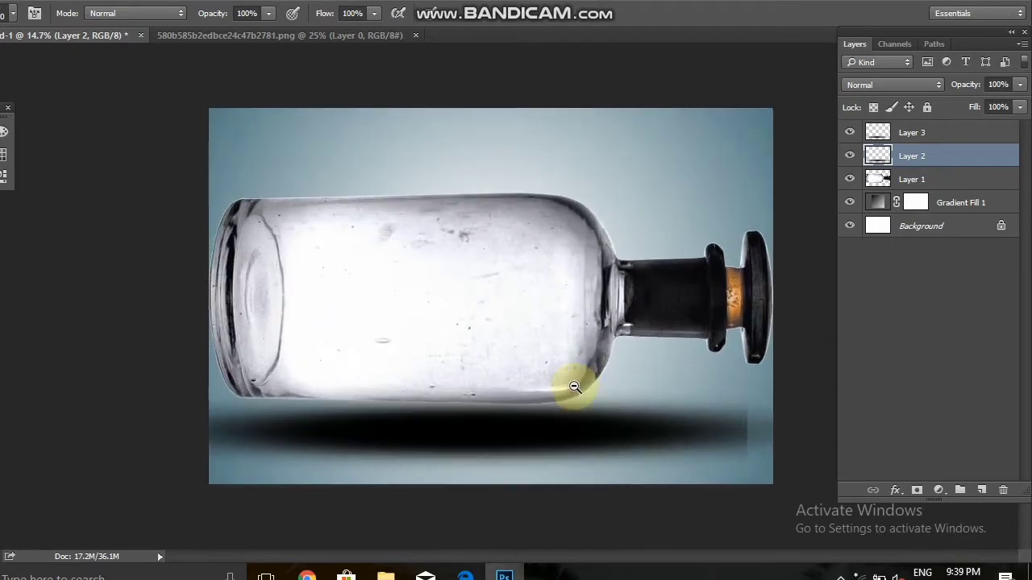
left_click(909, 148, "shift")
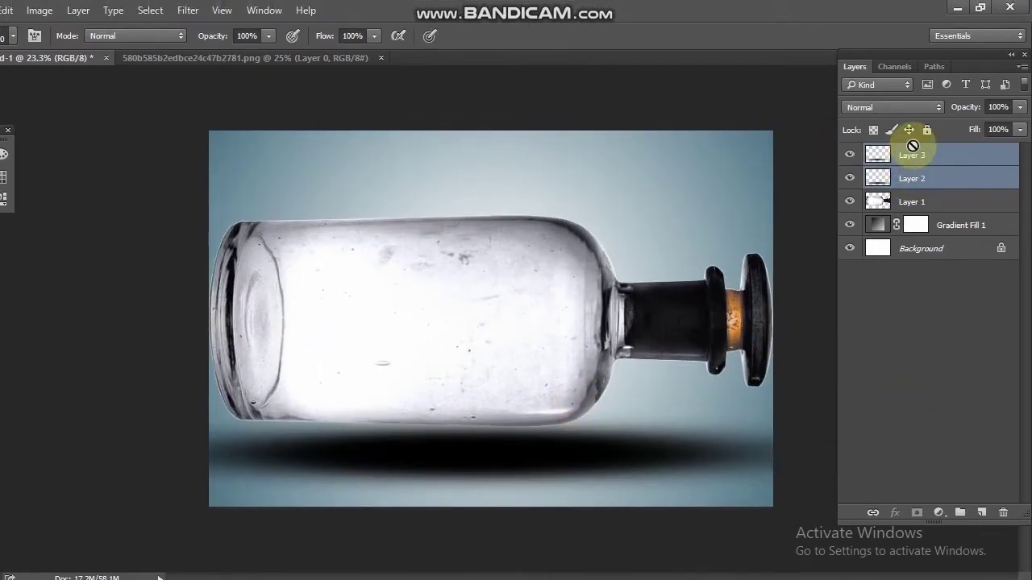
- Merge the two shadow layers into Layer 3 and nudge the shadow into place
key("ctrl+e")
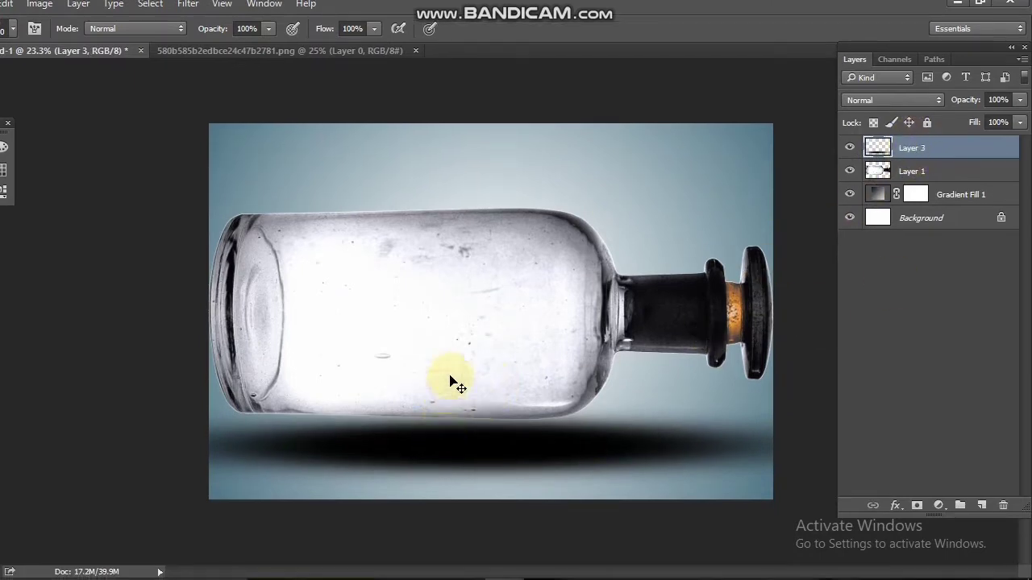
key("ctrl+t")
left_click_drag(523, 436, 508, 434)
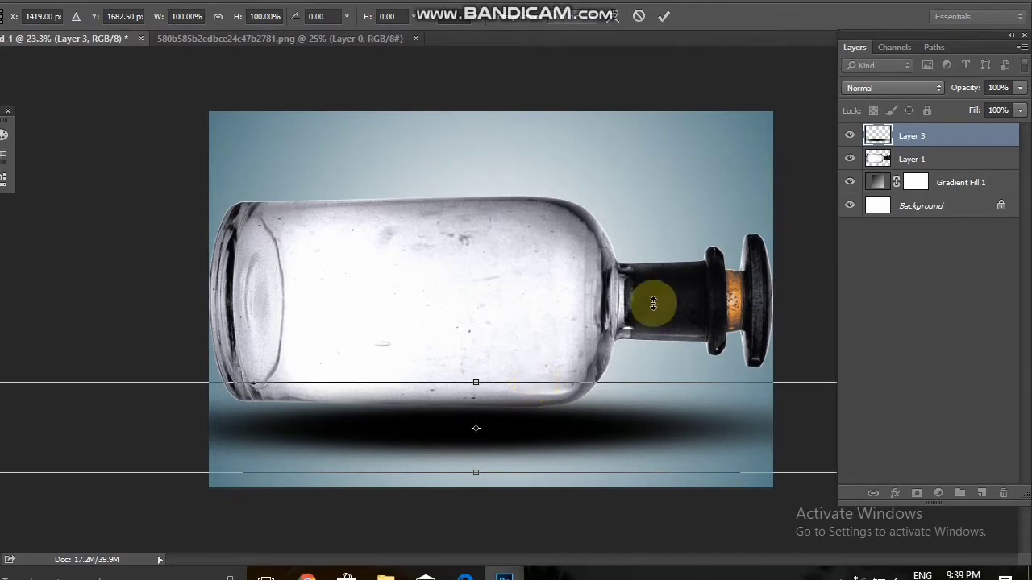
key("Return")
- Set the shadow layer to 65% opacity and move it below the bottle's Layer 1
left_click(1019, 107)
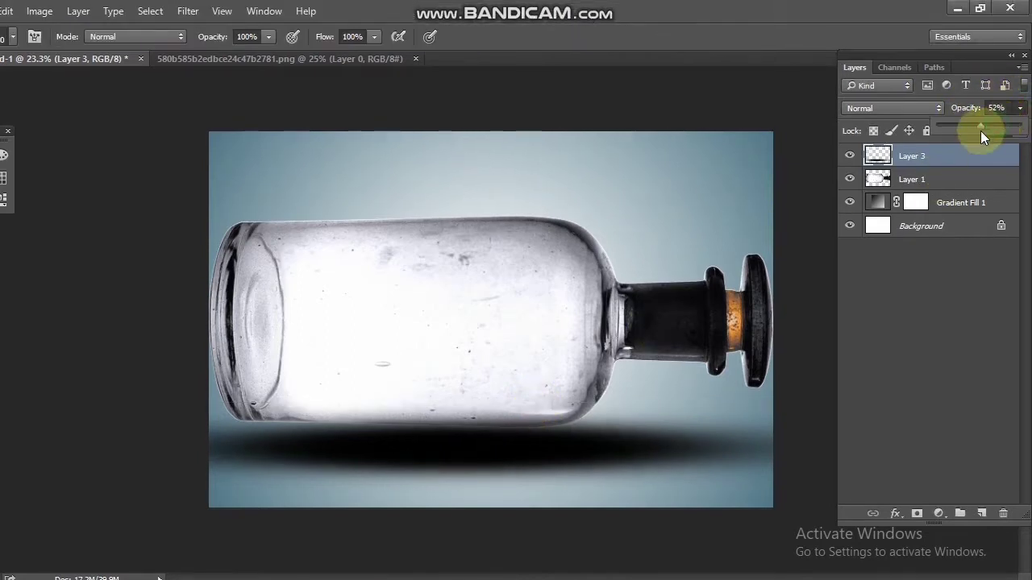
left_click_drag(990, 138, 991, 139)
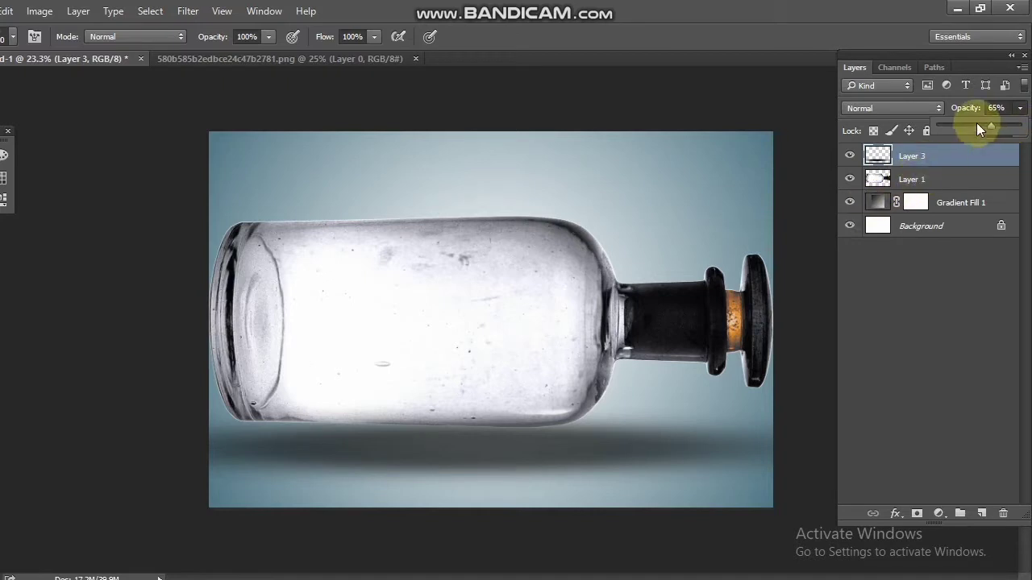
left_click_drag(966, 172, 956, 194)
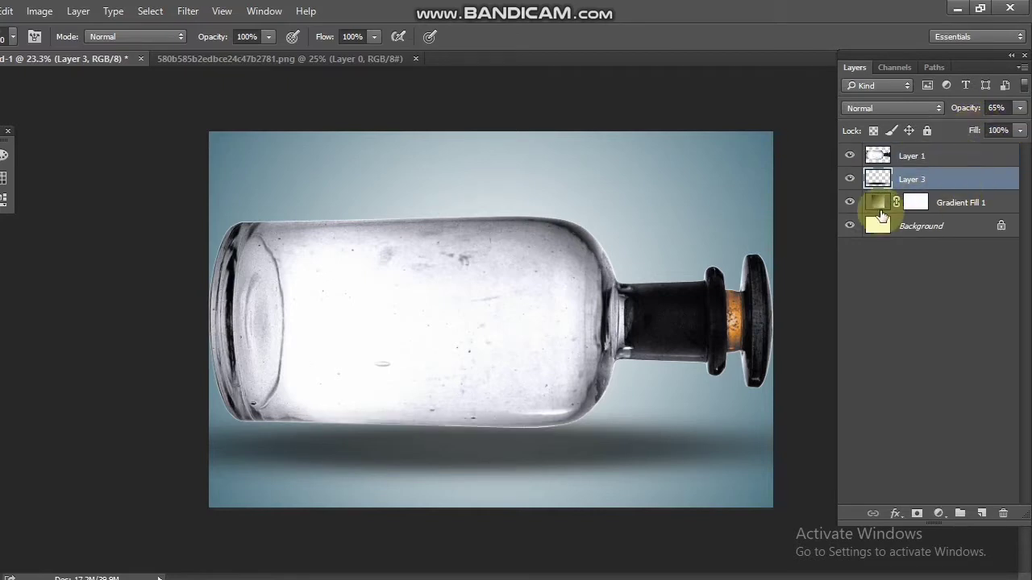
key("ctrl+t")
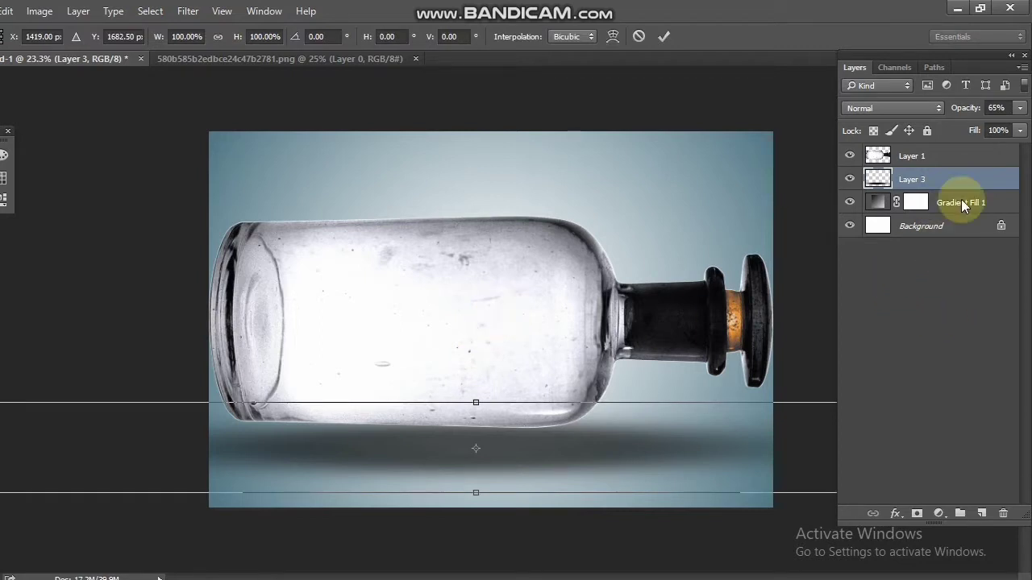
- Lower the bottle on Layer 1 to sit just above its shadow, then bring up the project folder
key("Return")
left_click(985, 172)
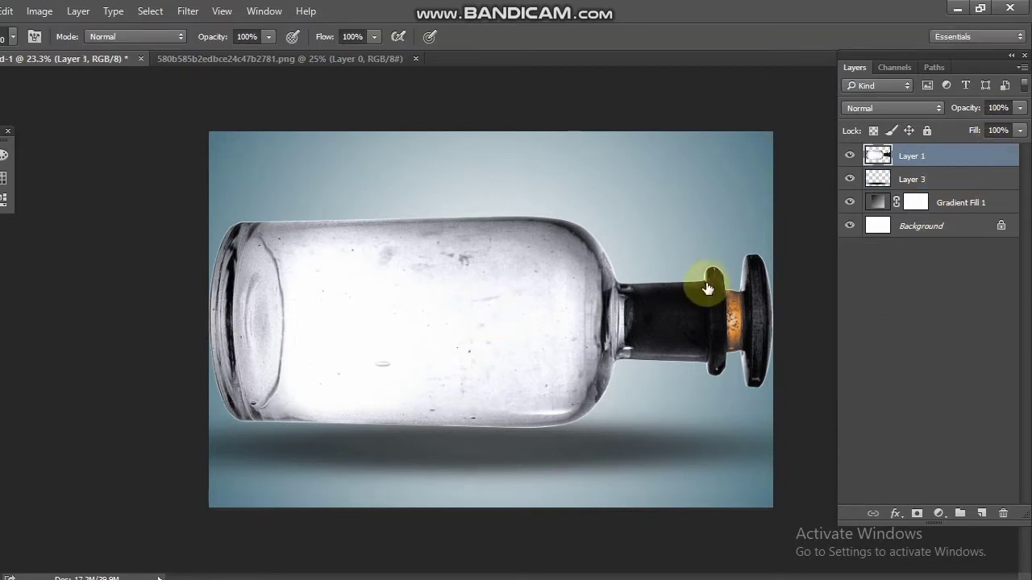
key("ctrl+t")
left_click_drag(519, 323, 518, 346)
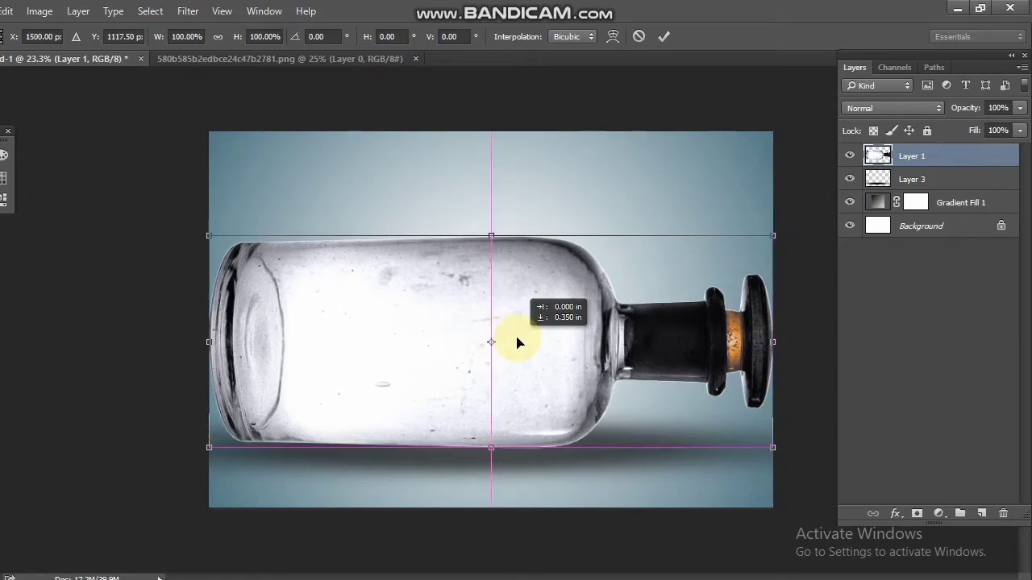
key("Return")
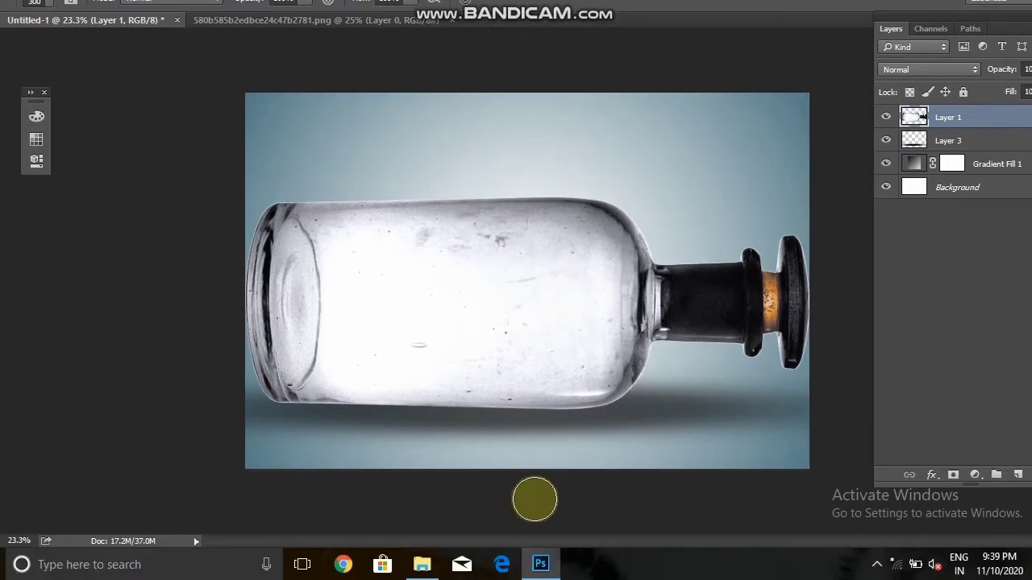
left_click(420, 565)
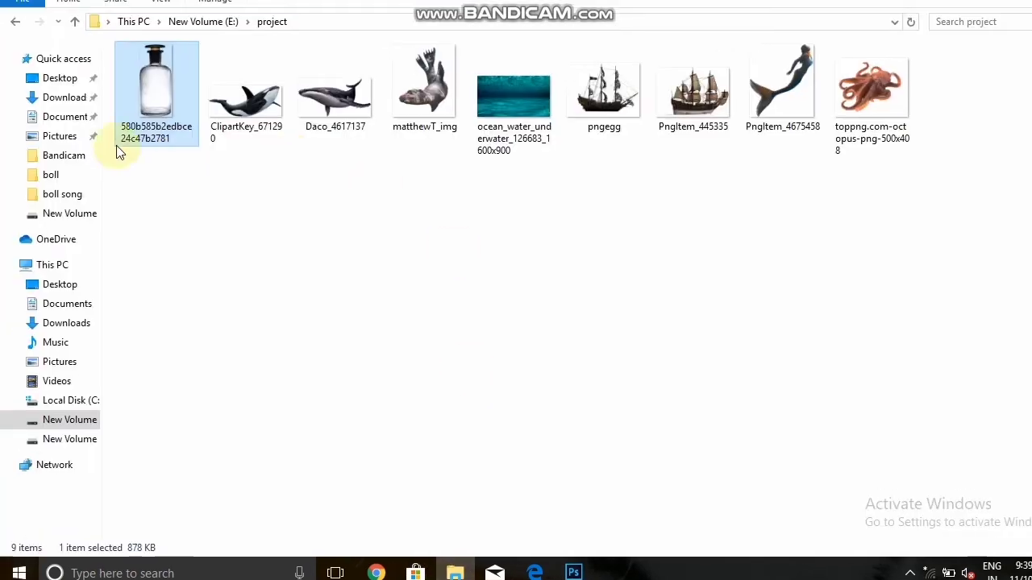
- Drag the ocean_water_underwater image from File Explorer into the bottle document as a new layer
mouse_move(500, 143)
left_mouse_down()
mouse_move(587, 572)
mouse_move(545, 269)
left_mouse_up()
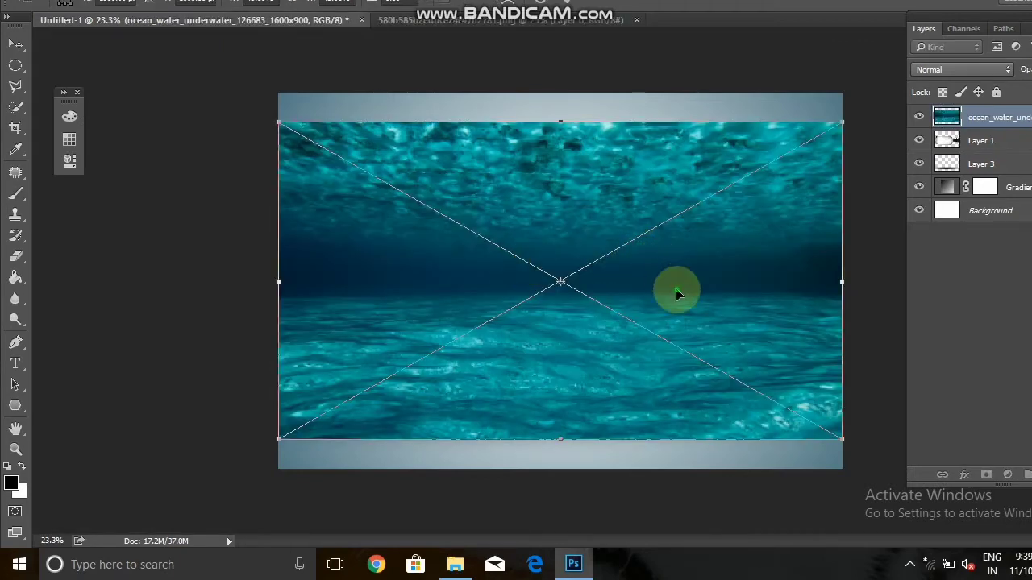
- Drop the ocean layer to 66% opacity and shift it down-left over the bottle
left_click_drag(677, 294, 677, 319)
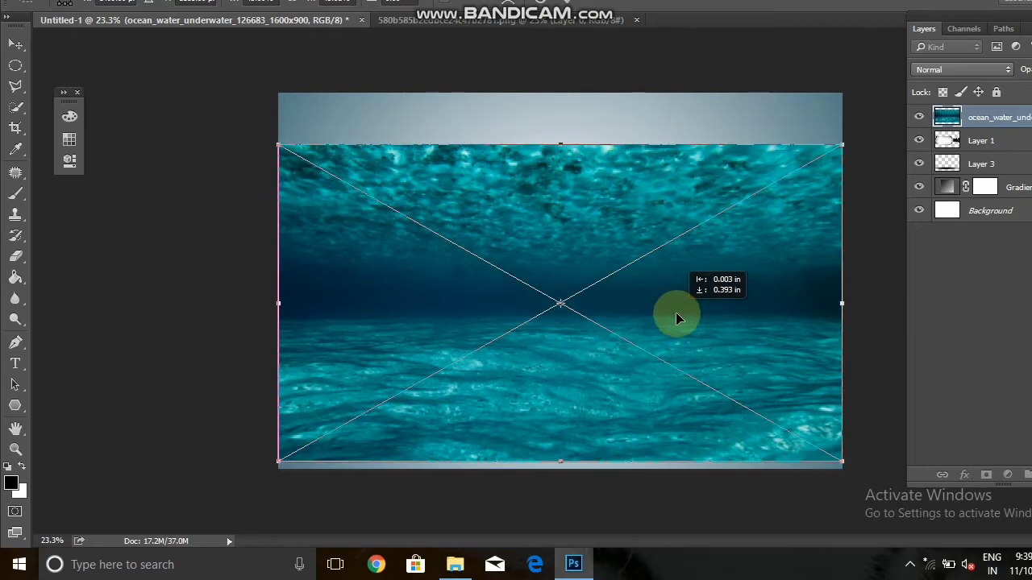
left_click_drag(675, 312, 676, 320)
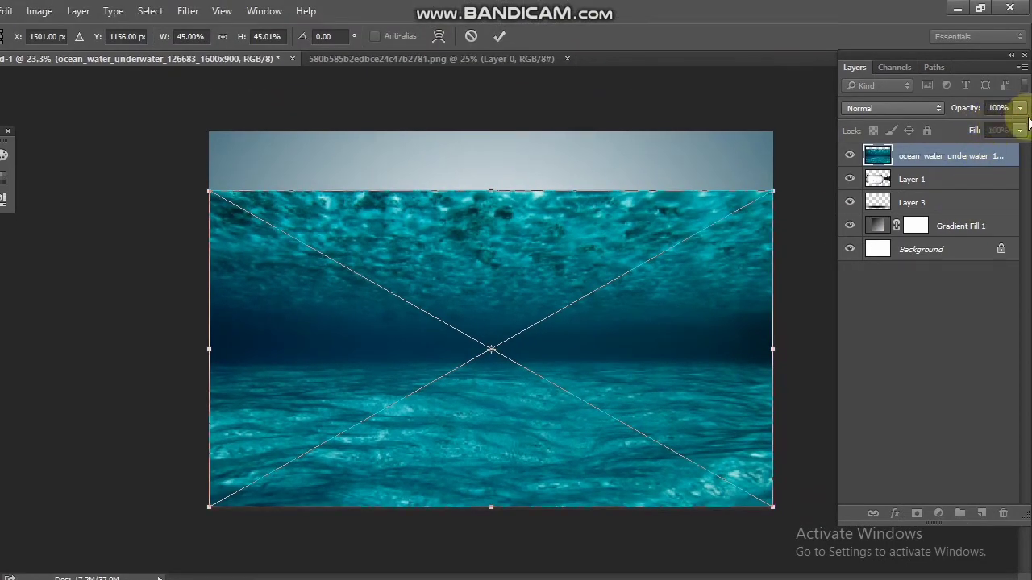
left_click(1020, 108)
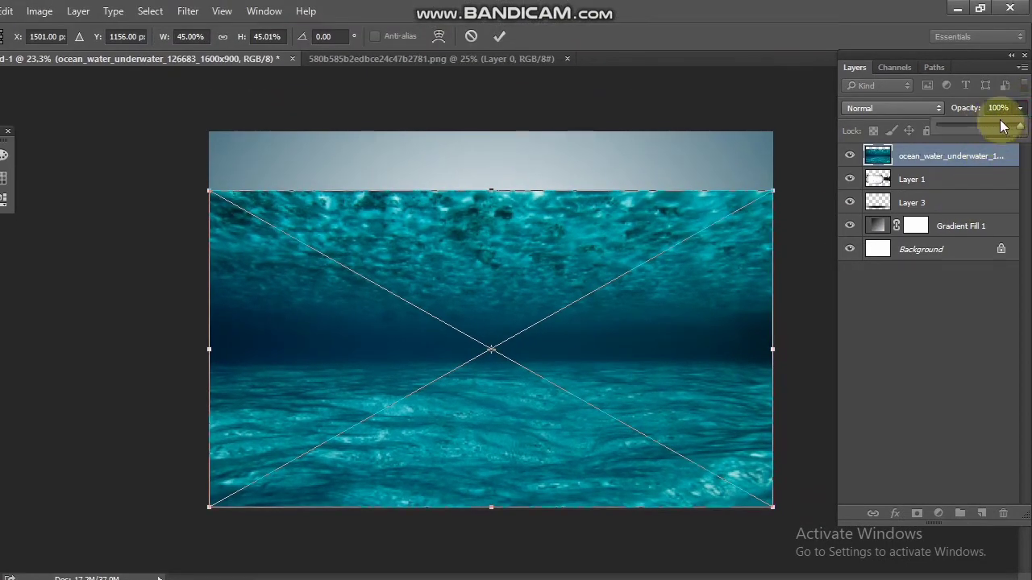
left_click(973, 126)
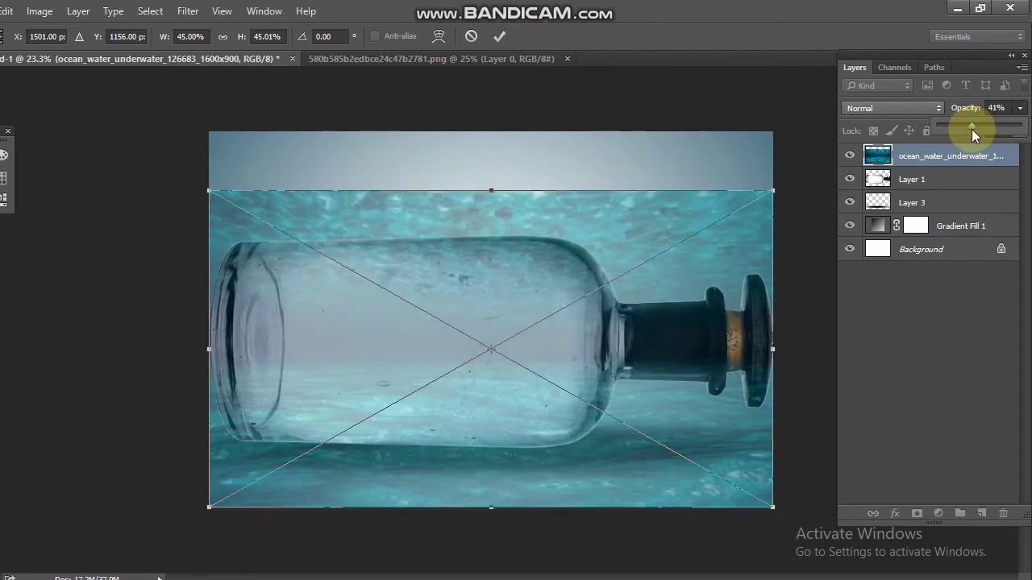
left_click_drag(964, 135, 871, 204)
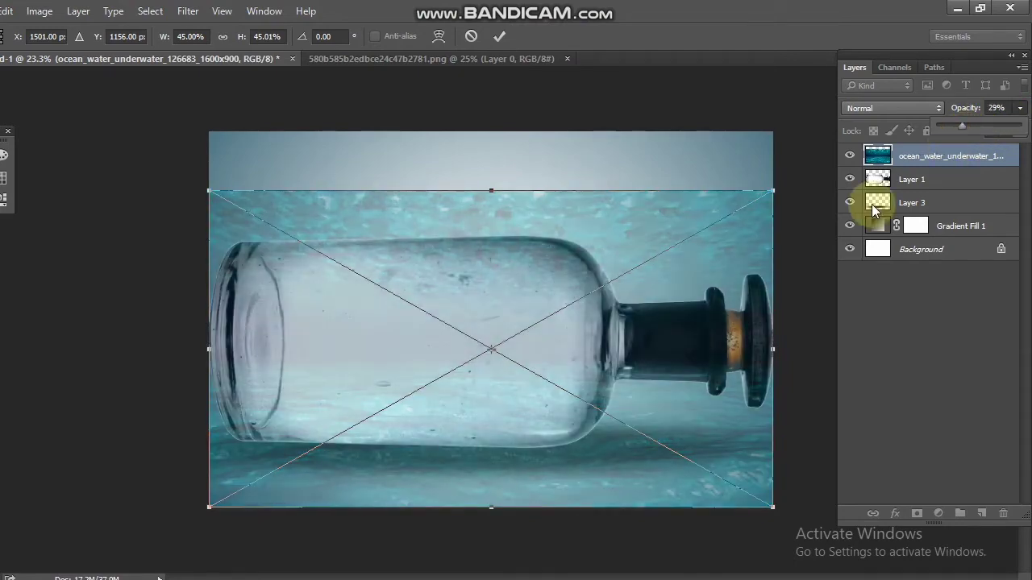
left_click_drag(574, 348, 553, 353)
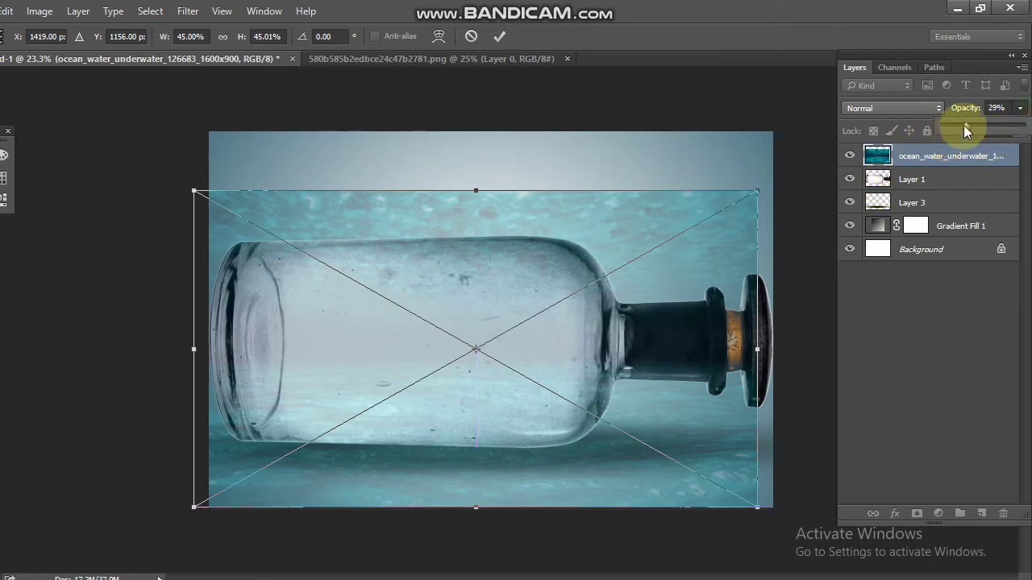
left_click_drag(975, 125, 993, 137)
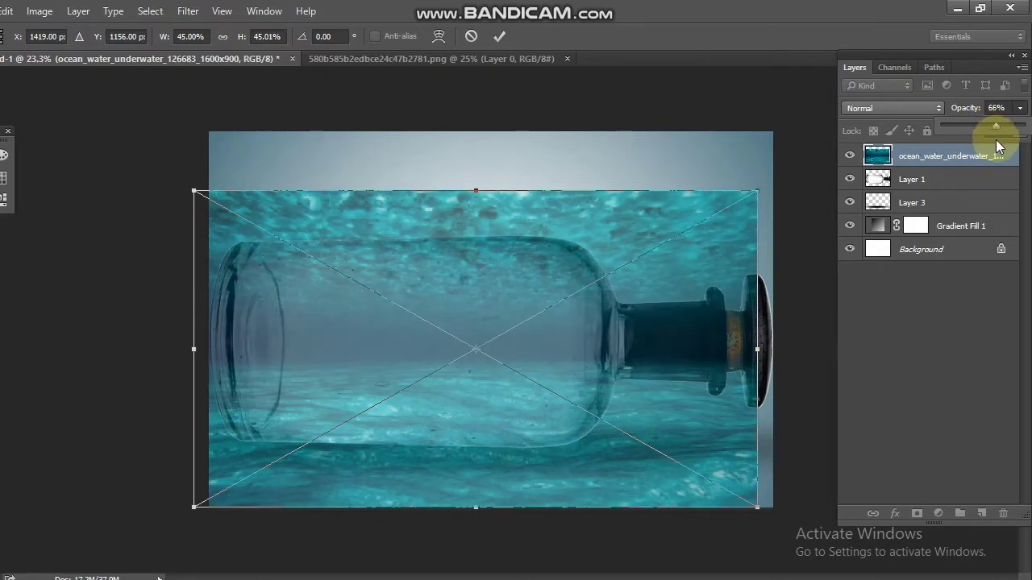
- Position the ocean image across the bottle's lower body and neck and commit it
left_click_drag(646, 383, 643, 407)
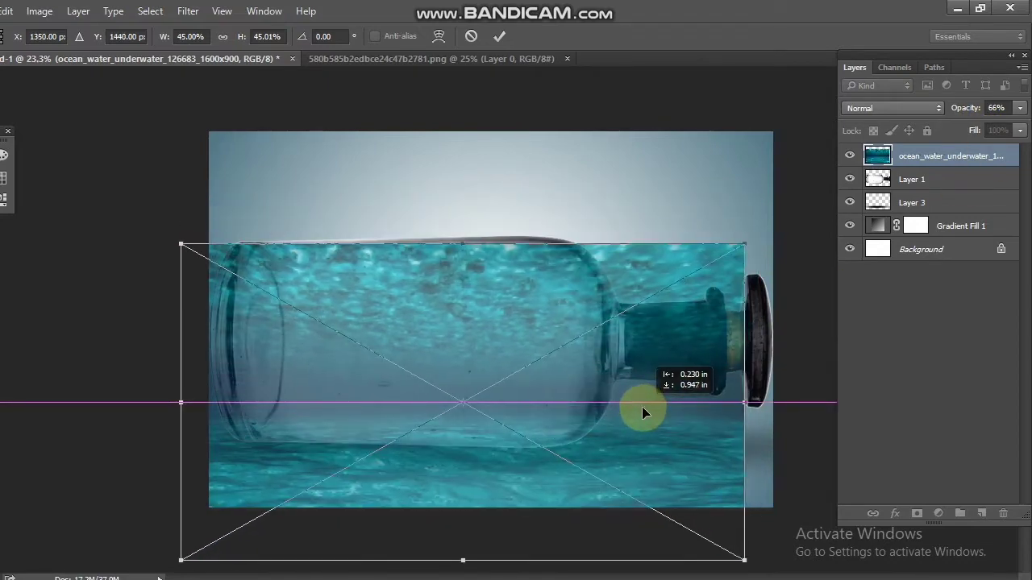
left_click_drag(371, 394, 367, 396)
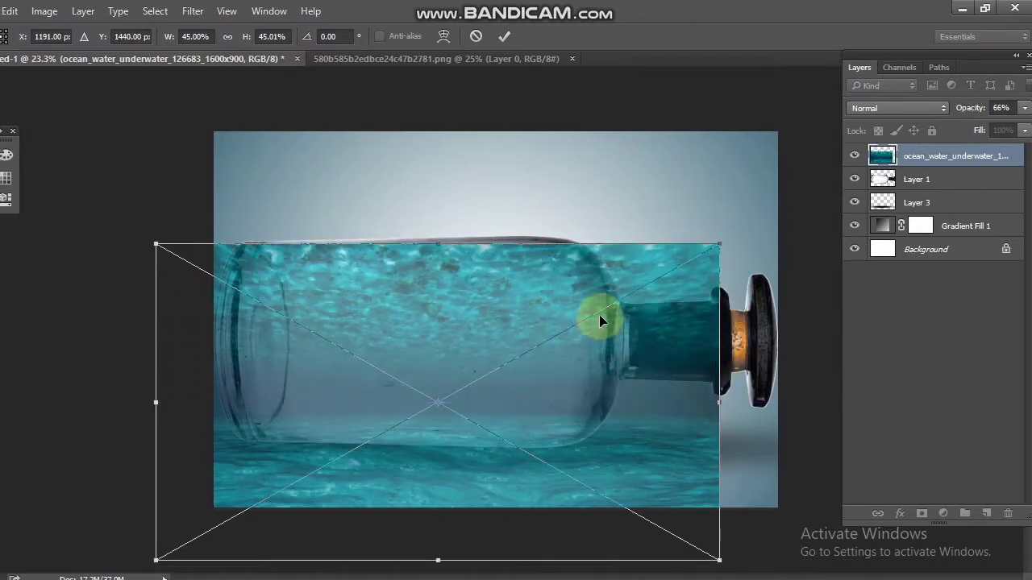
key("Return")
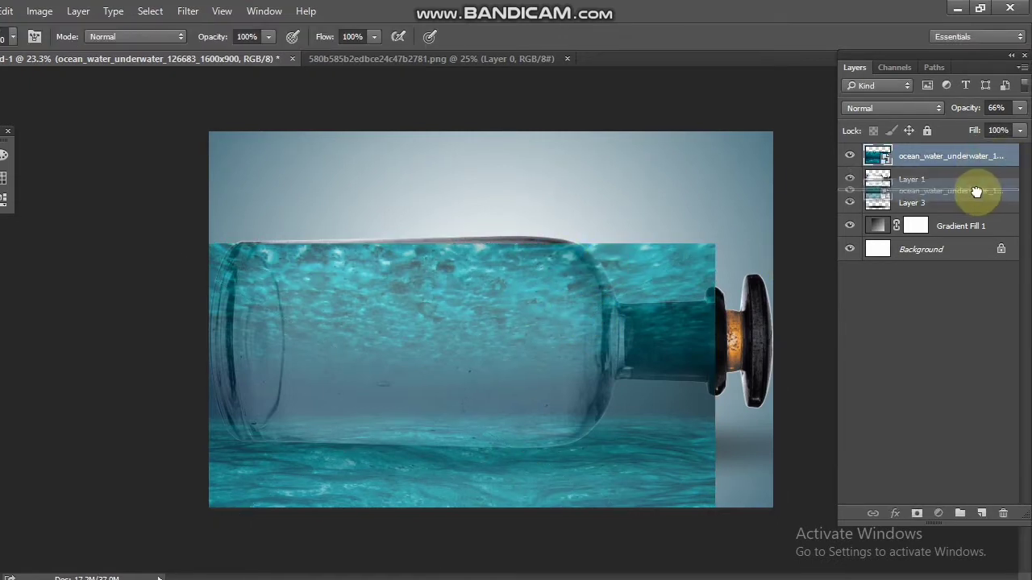
mouse_move(978, 165)
left_mouse_down()
mouse_move(976, 193)
mouse_move(955, 156)
left_mouse_up()
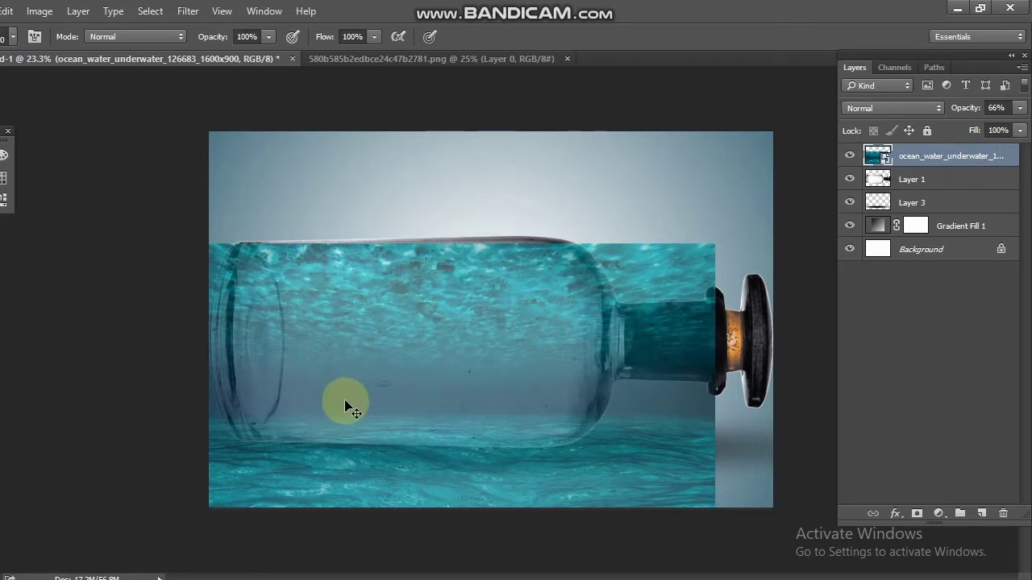
scroll(337, 401, "up", 2)
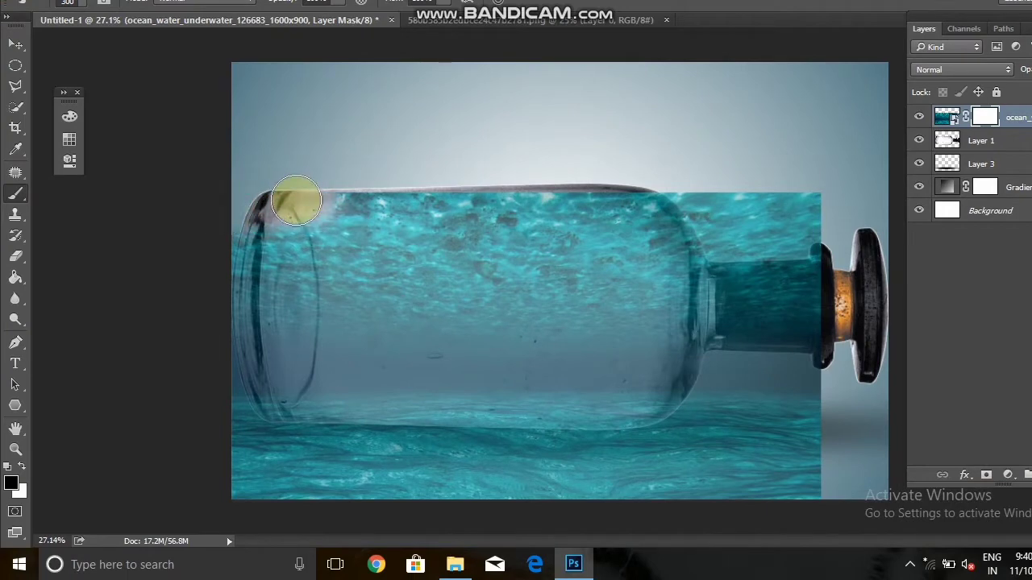
- Mask out water right of the neck, below the bottle and at its lower left
left_click_drag(296, 200, 374, 193)
key("ctrl+z")
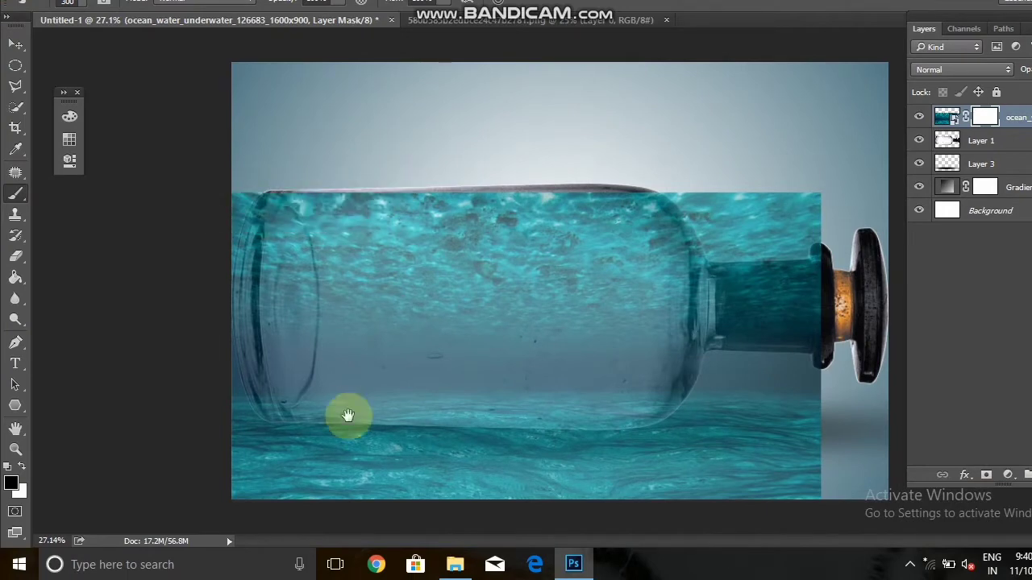
mouse_move(341, 375)
left_mouse_down()
mouse_move(391, 492)
mouse_move(363, 454)
mouse_move(449, 460)
mouse_move(387, 414)
mouse_move(293, 382)
left_mouse_up()
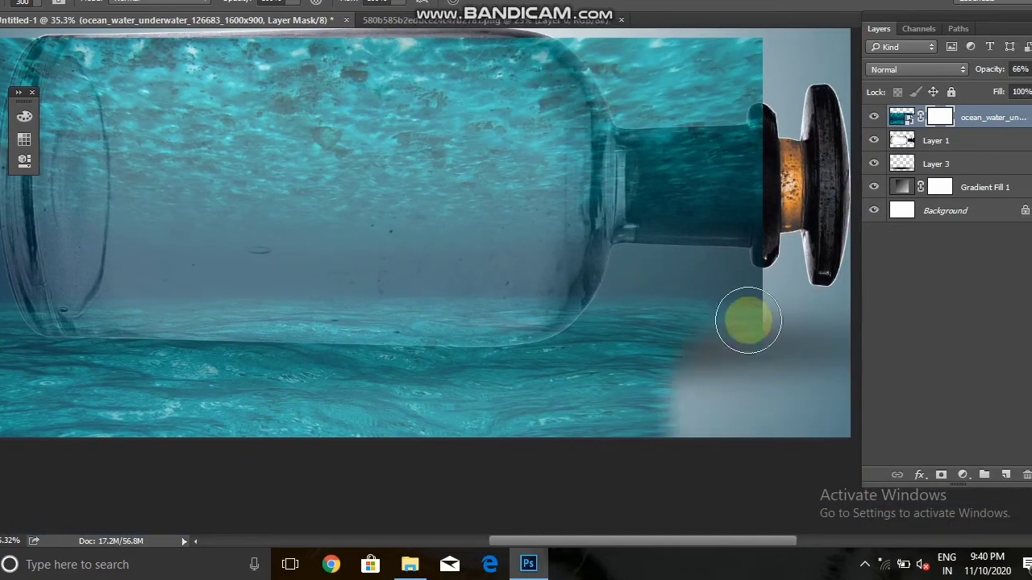
scroll(730, 246, "up", 3)
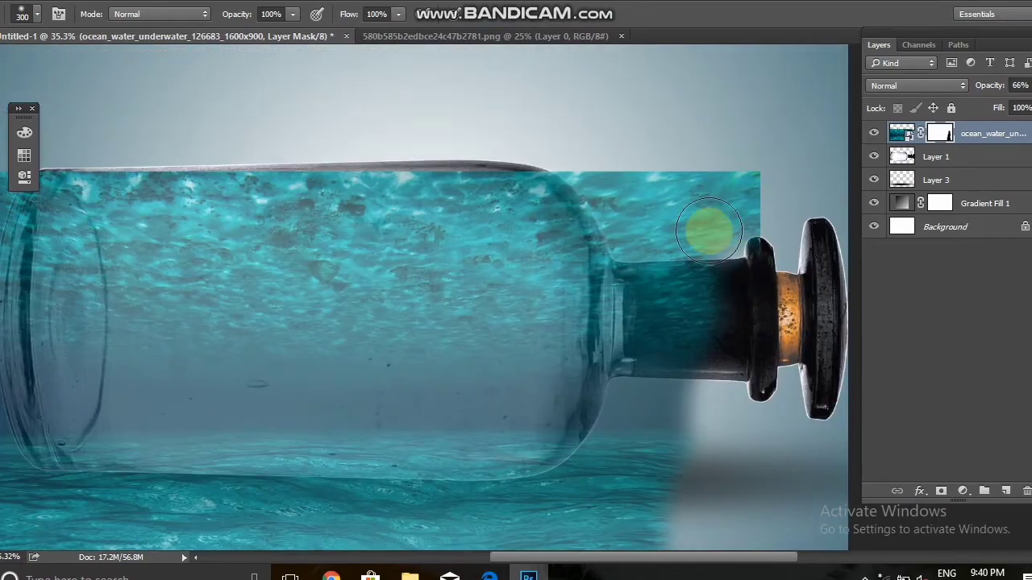
mouse_move(709, 231)
left_mouse_down()
mouse_move(720, 202)
mouse_move(725, 223)
mouse_move(661, 152)
mouse_move(668, 362)
mouse_move(663, 330)
mouse_move(640, 446)
mouse_move(664, 372)
mouse_move(682, 207)
left_mouse_up()
mouse_move(659, 313)
left_mouse_down()
mouse_move(668, 371)
mouse_move(605, 346)
mouse_move(532, 387)
mouse_move(522, 368)
mouse_move(603, 346)
mouse_move(553, 350)
mouse_move(626, 373)
mouse_move(511, 399)
mouse_move(649, 403)
left_mouse_up()
scroll(596, 368, "left", 3)
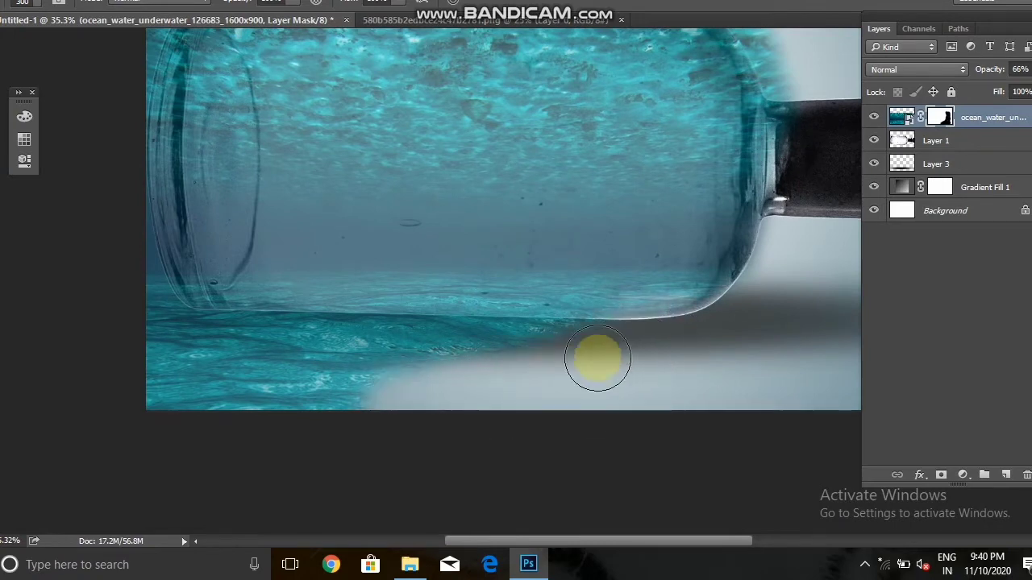
left_click_drag(598, 359, 718, 357)
mouse_move(330, 299)
left_mouse_down()
mouse_move(293, 361)
mouse_move(410, 424)
mouse_move(540, 391)
mouse_move(394, 392)
mouse_move(362, 355)
mouse_move(774, 349)
mouse_move(329, 357)
left_mouse_up()
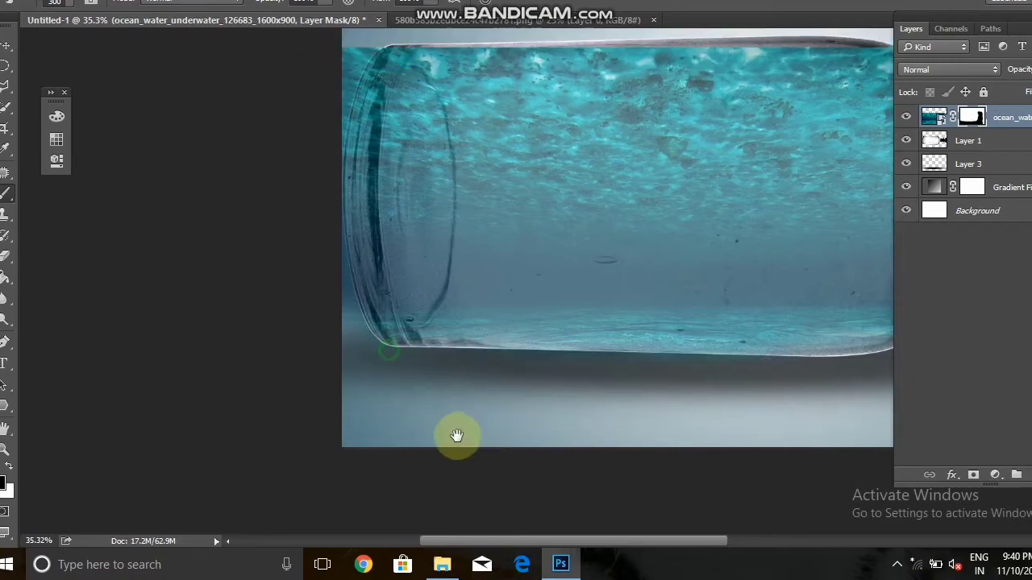
- Mask out the water along the bottle's top edge, leaving clear glass
scroll(468, 387, "up", 1)
scroll(467, 387, "left", 1)
scroll(347, 357, "up", 1)
scroll(347, 357, "left", 1)
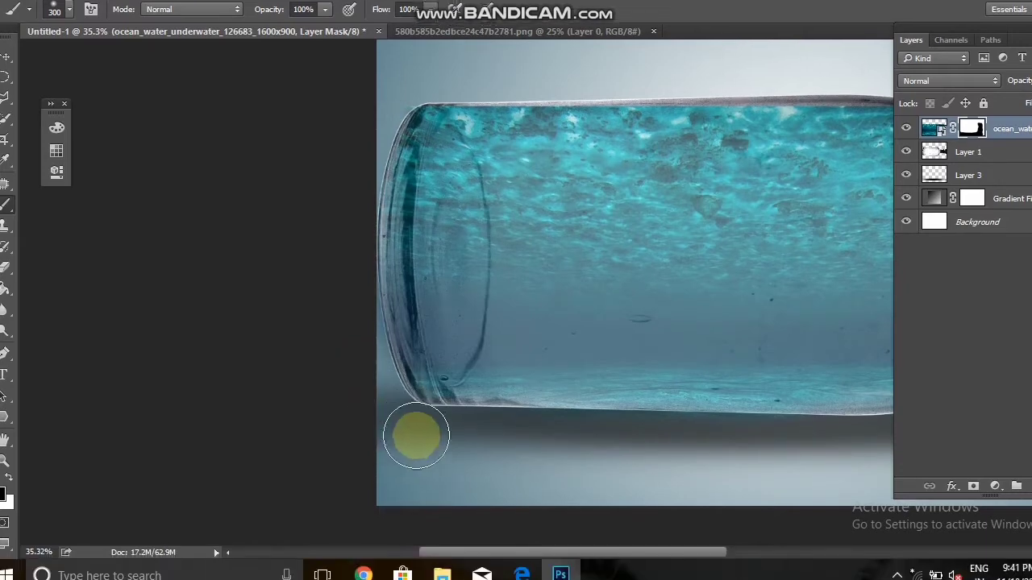
left_click_drag(416, 435, 226, 419)
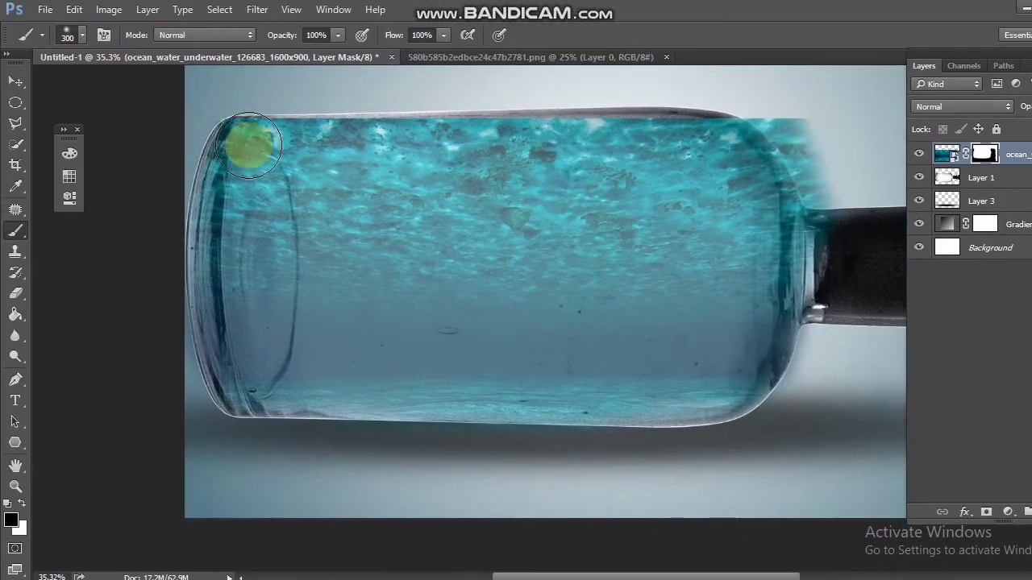
left_click_drag(251, 145, 794, 199)
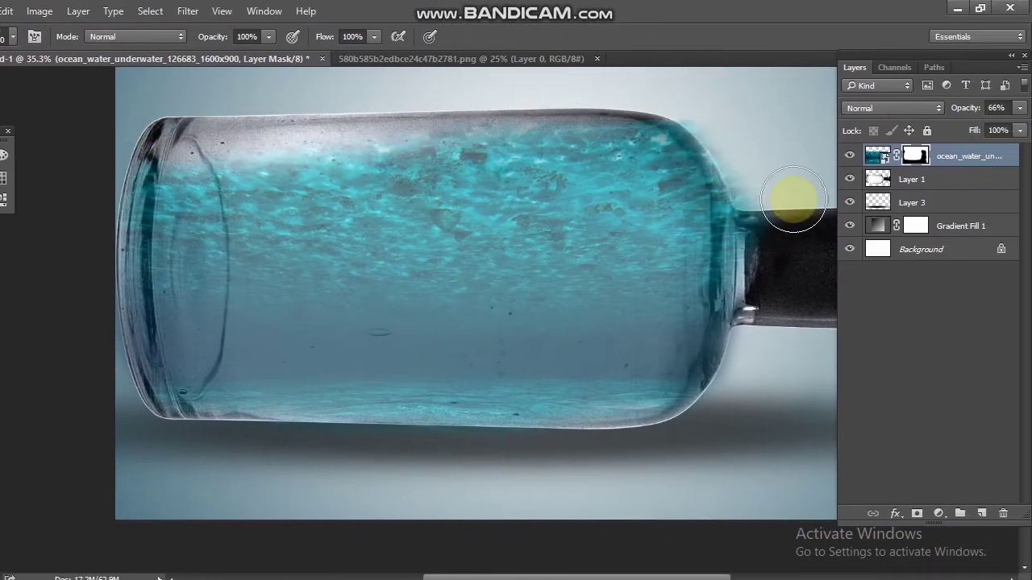
mouse_move(746, 155)
left_mouse_down()
mouse_move(499, 121)
mouse_move(771, 104)
left_mouse_up()
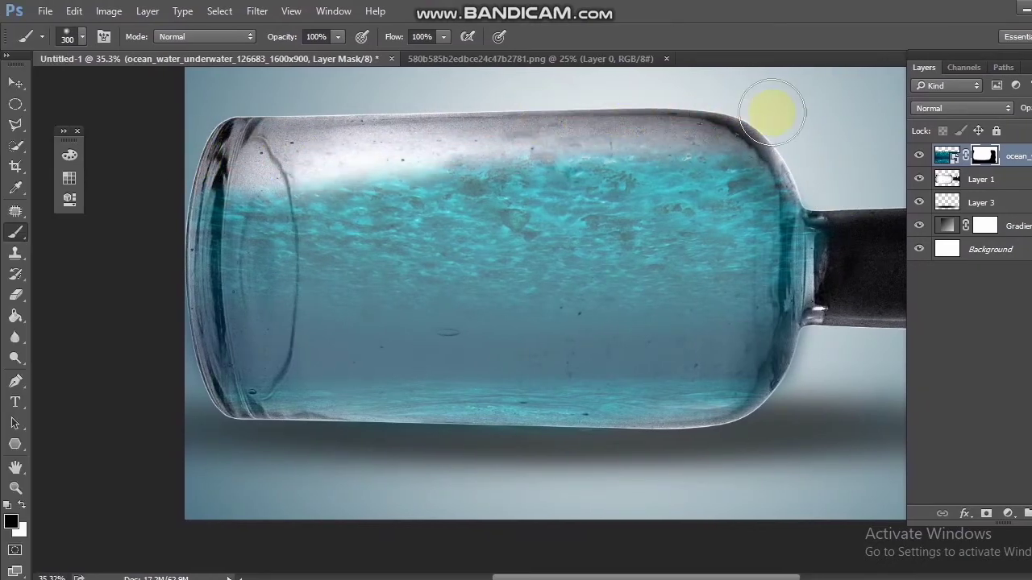
- Set a hard round brush tip and mask the water to a straight waterline
right_click(774, 133)
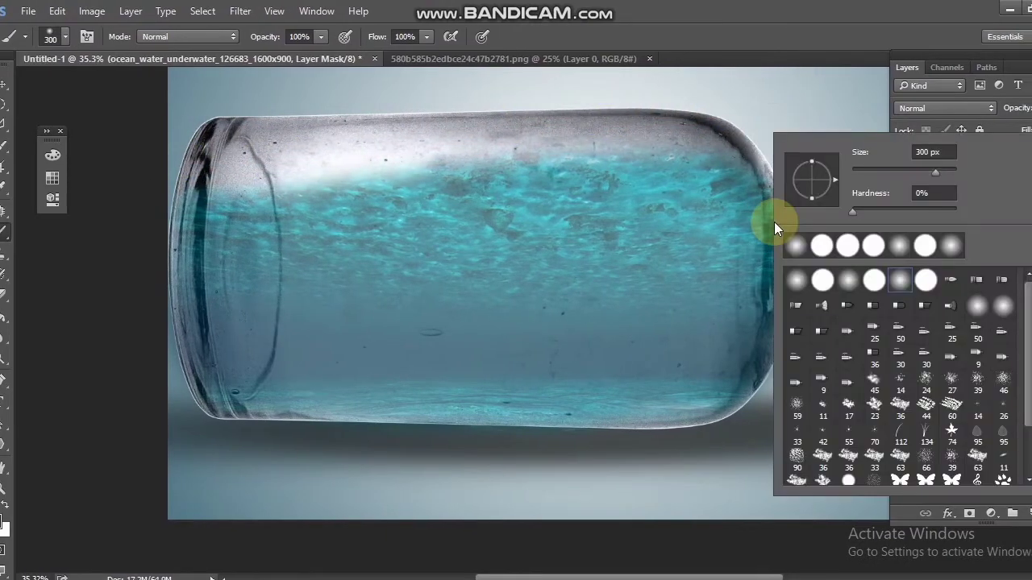
left_click(587, 6)
left_click(330, 14)
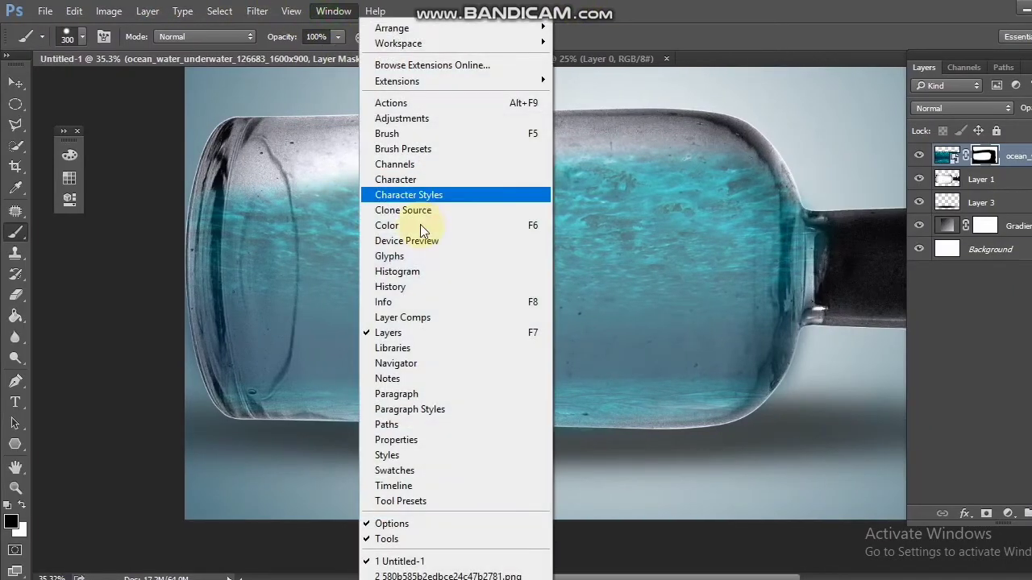
left_click(428, 134)
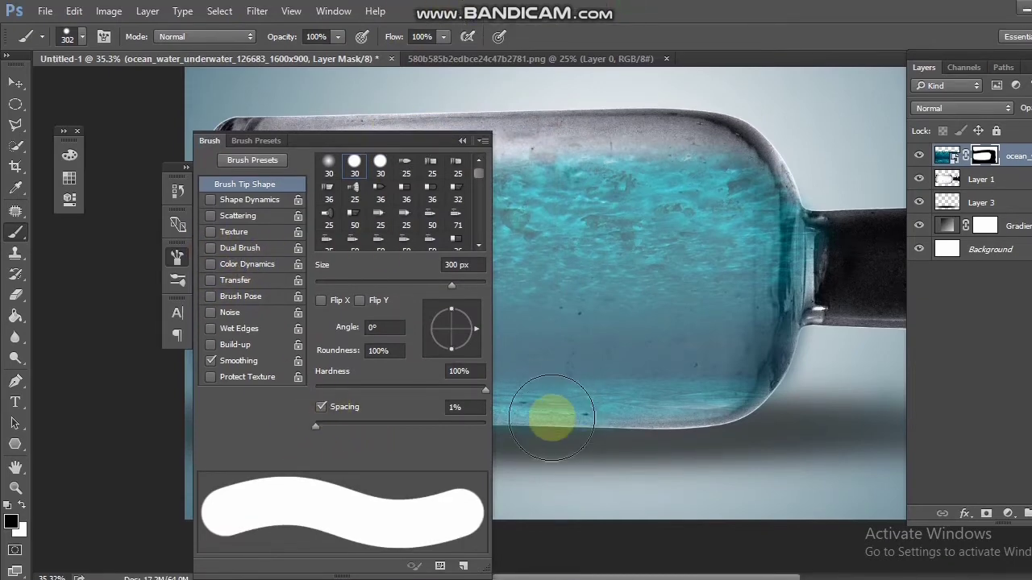
left_click(462, 142)
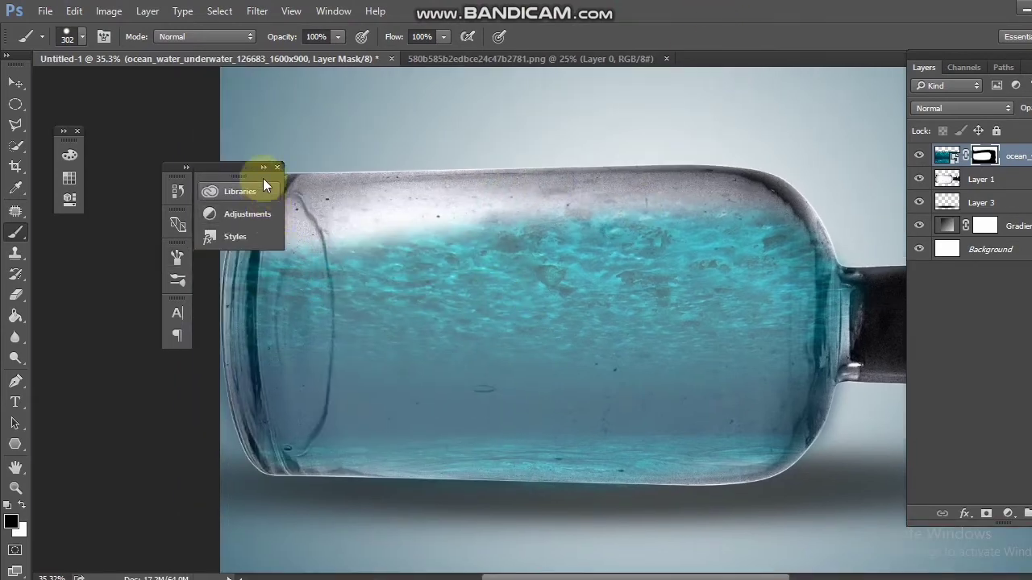
left_click(276, 168)
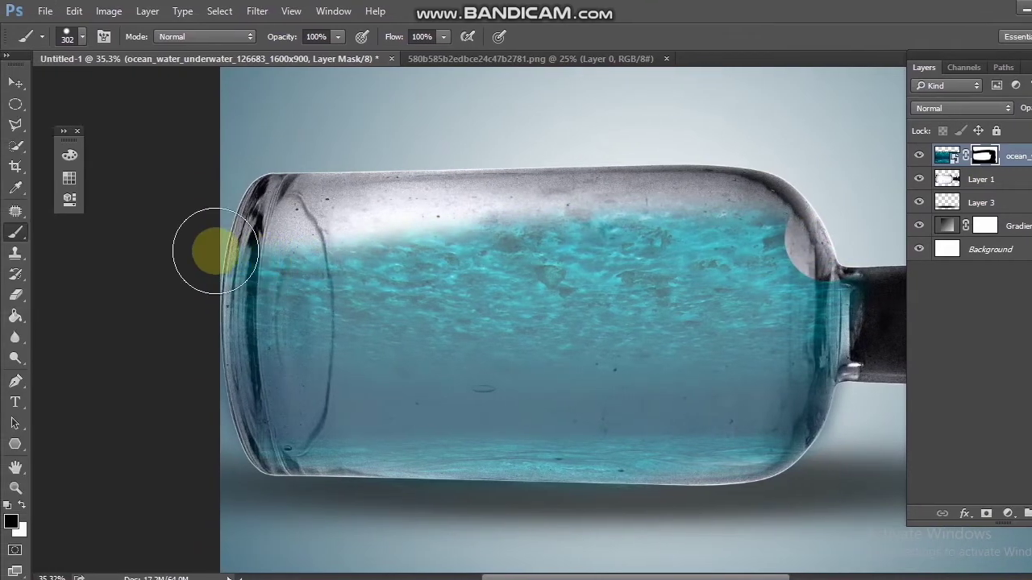
left_click_drag(214, 251, 215, 253)
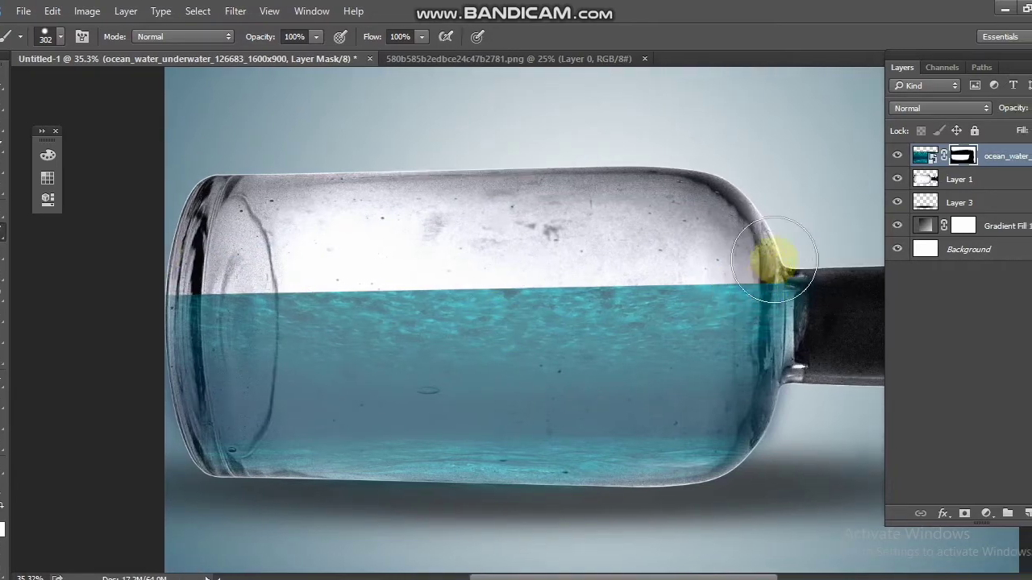
- Rotate the ocean layer about 1.12° so the waterline rises toward the neck
key("ctrl+t")
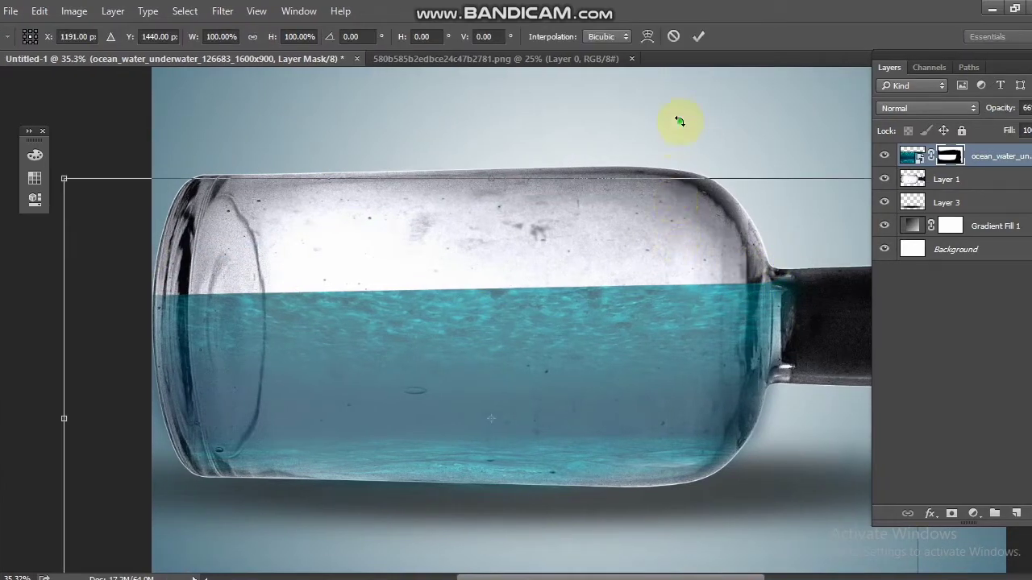
left_click_drag(683, 123, 682, 128)
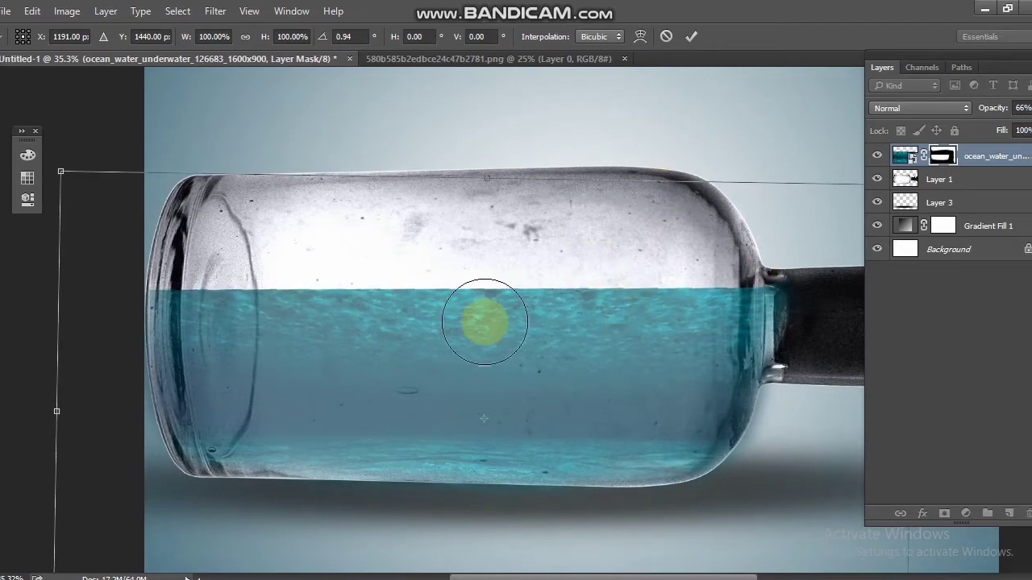
double_click(484, 322)
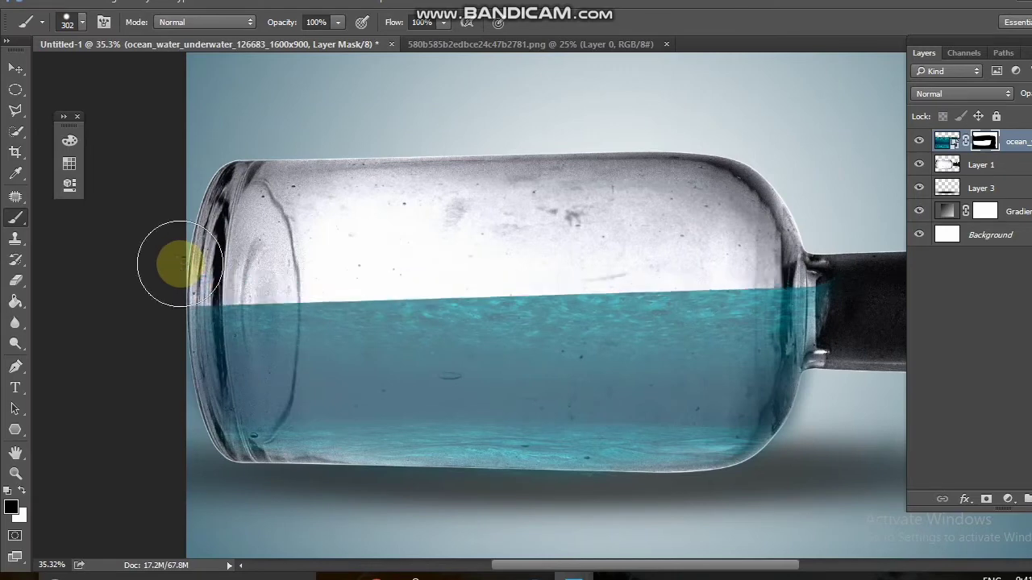
key("ctrl+t")
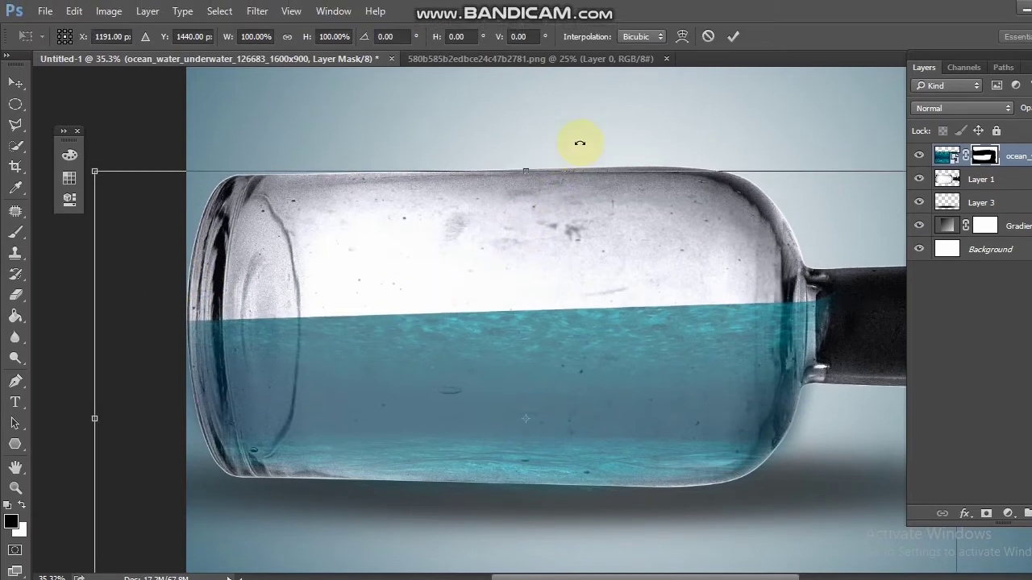
left_click_drag(584, 143, 585, 143)
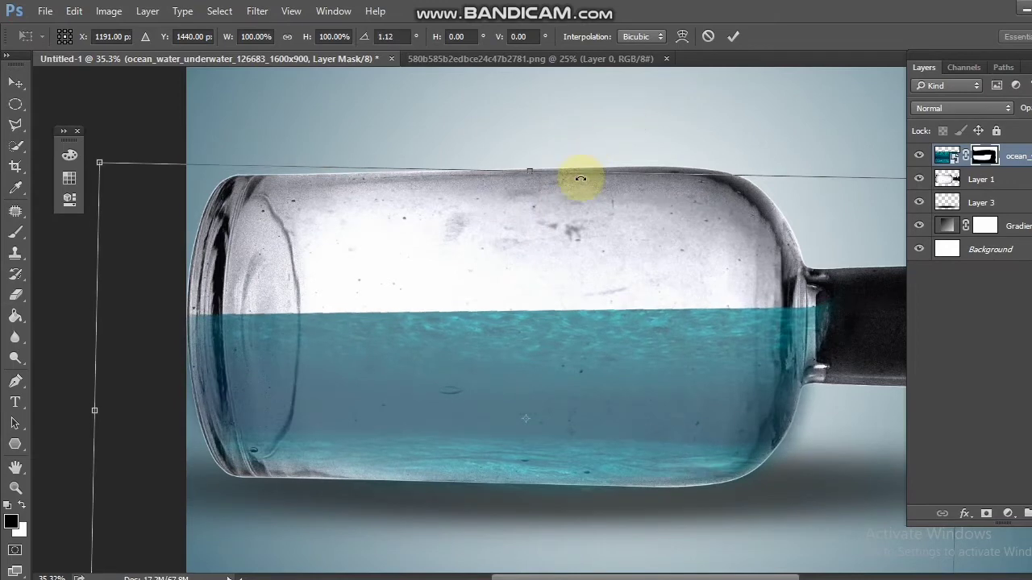
key("Return")
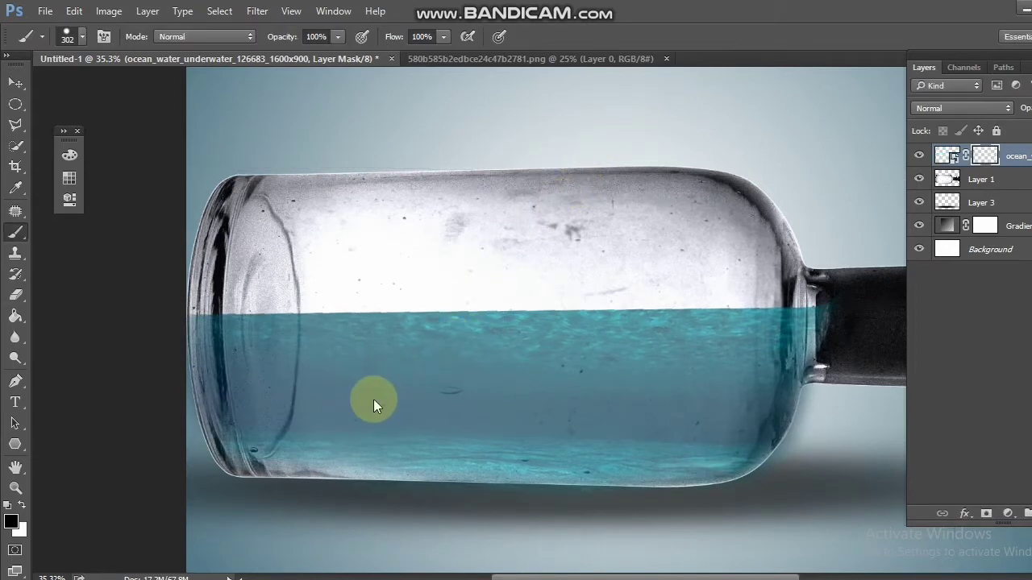
- Paint white on the mask to reveal water along the bottle's bottom and lower right
scroll(202, 416, "up", 2)
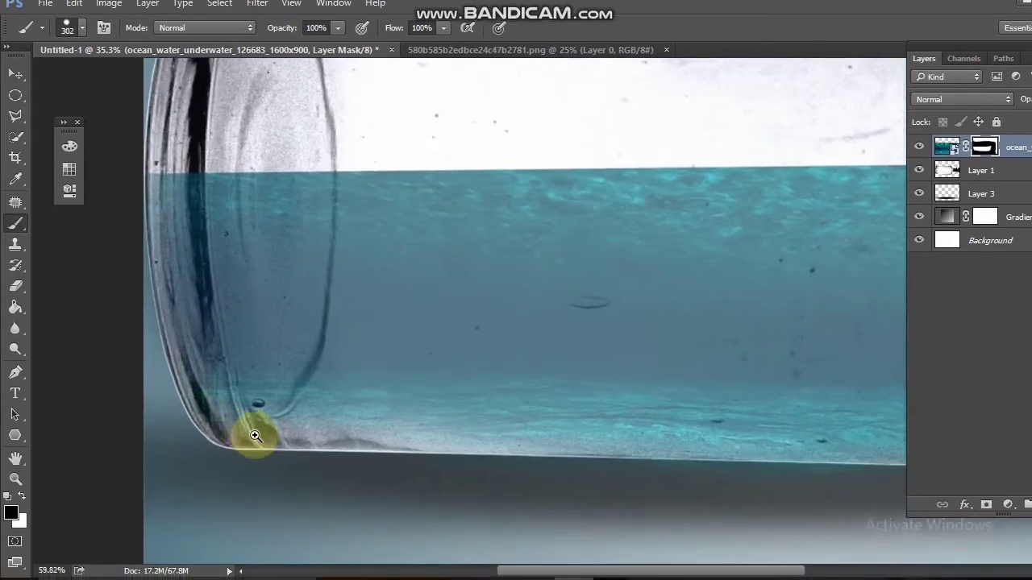
key("x")
scroll(287, 307, "down", 1)
mouse_move(253, 207)
left_mouse_down()
mouse_move(219, 253)
mouse_move(259, 317)
mouse_move(326, 353)
mouse_move(548, 364)
mouse_move(391, 374)
mouse_move(267, 359)
mouse_move(330, 372)
left_mouse_up()
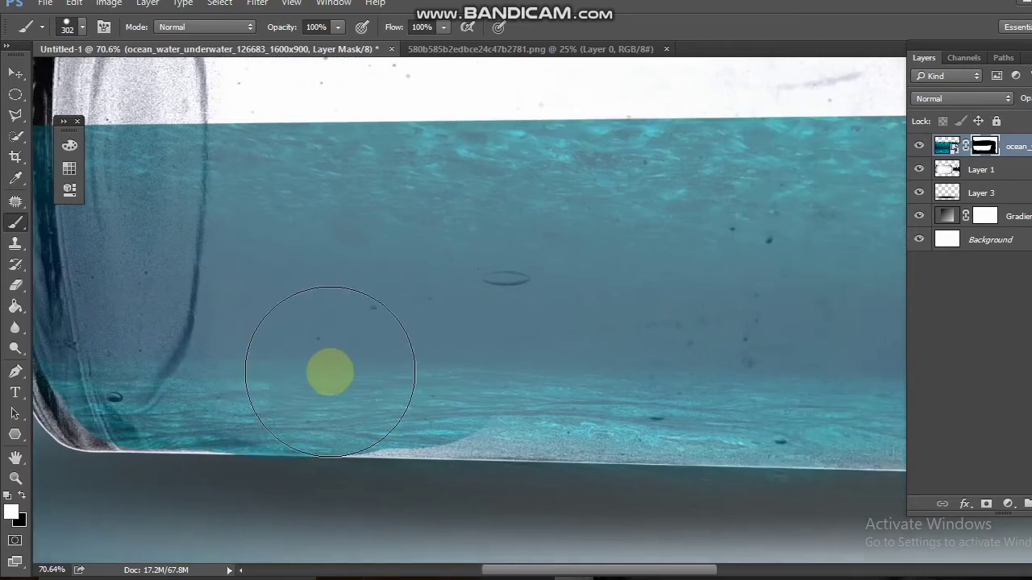
mouse_move(438, 364)
left_mouse_down()
mouse_move(479, 352)
mouse_move(414, 357)
left_mouse_up()
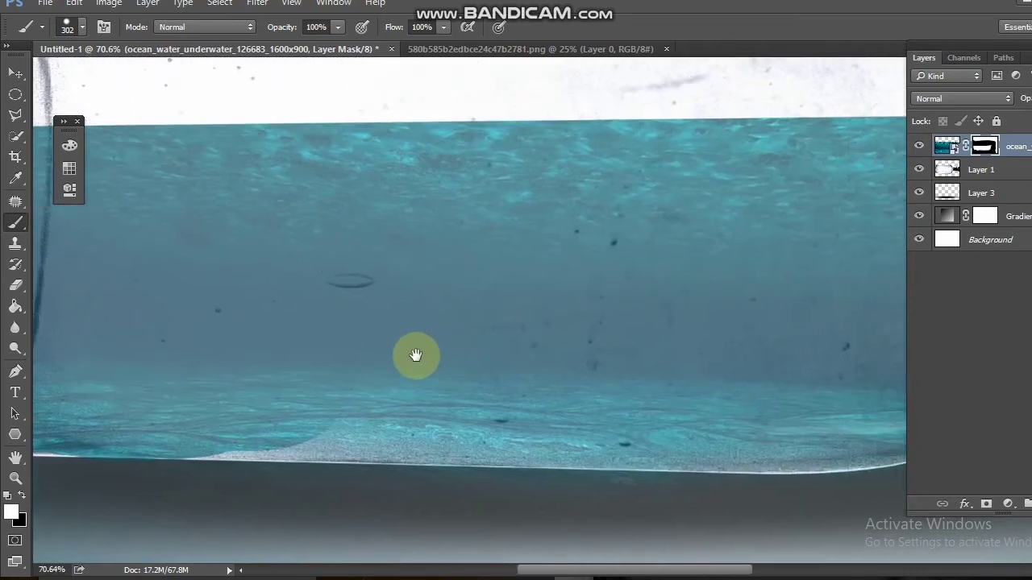
mouse_move(598, 388)
left_mouse_down()
mouse_move(623, 384)
mouse_move(364, 381)
left_mouse_up()
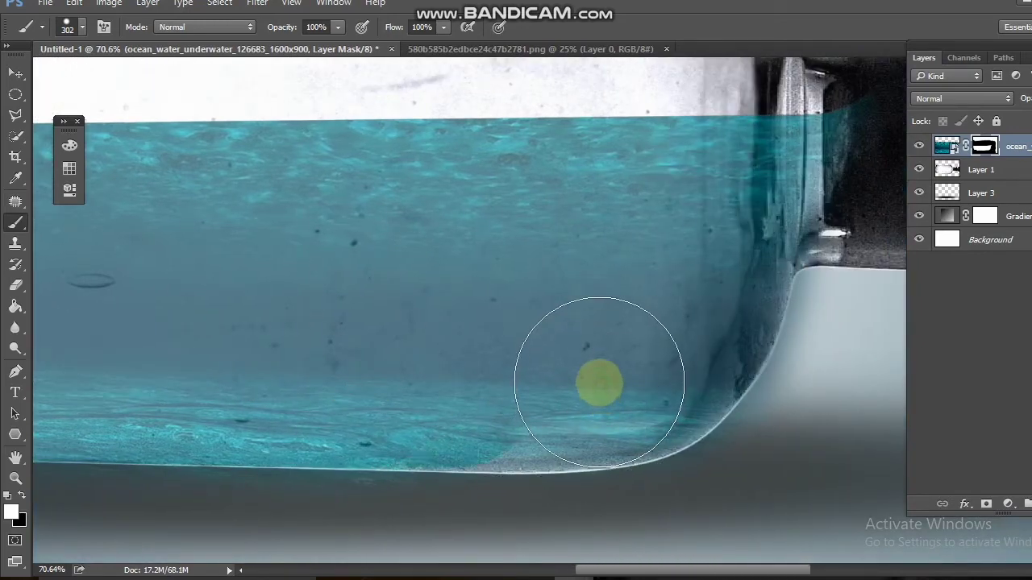
mouse_move(599, 382)
left_mouse_down()
mouse_move(654, 359)
mouse_move(662, 339)
mouse_move(725, 301)
mouse_move(760, 265)
left_mouse_up()
- With a smaller brush, hide water outside the bottle's curved right edge
key("bracketleft")
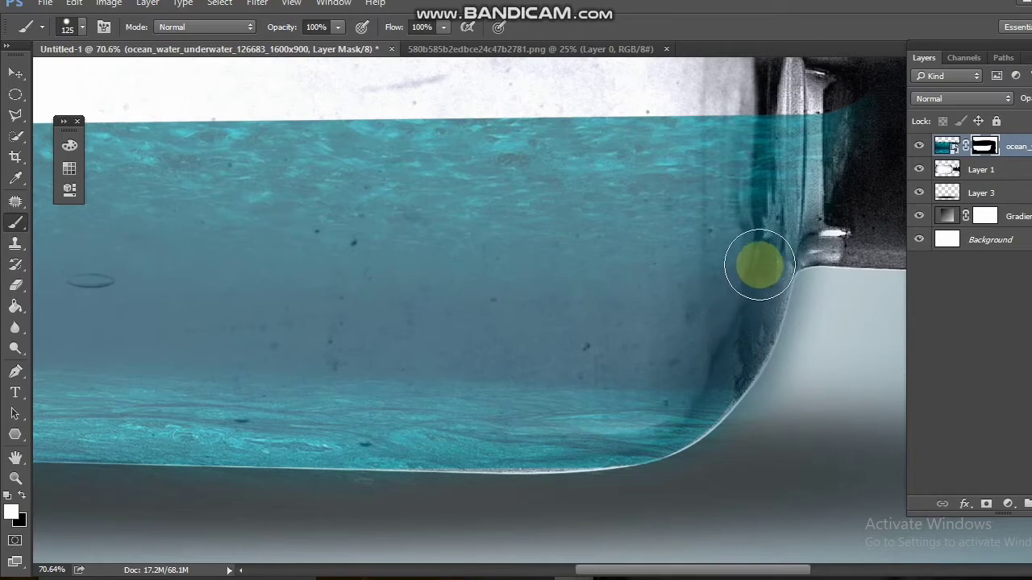
mouse_move(742, 301)
left_mouse_down()
mouse_move(672, 398)
mouse_move(776, 350)
mouse_move(704, 282)
left_mouse_up()
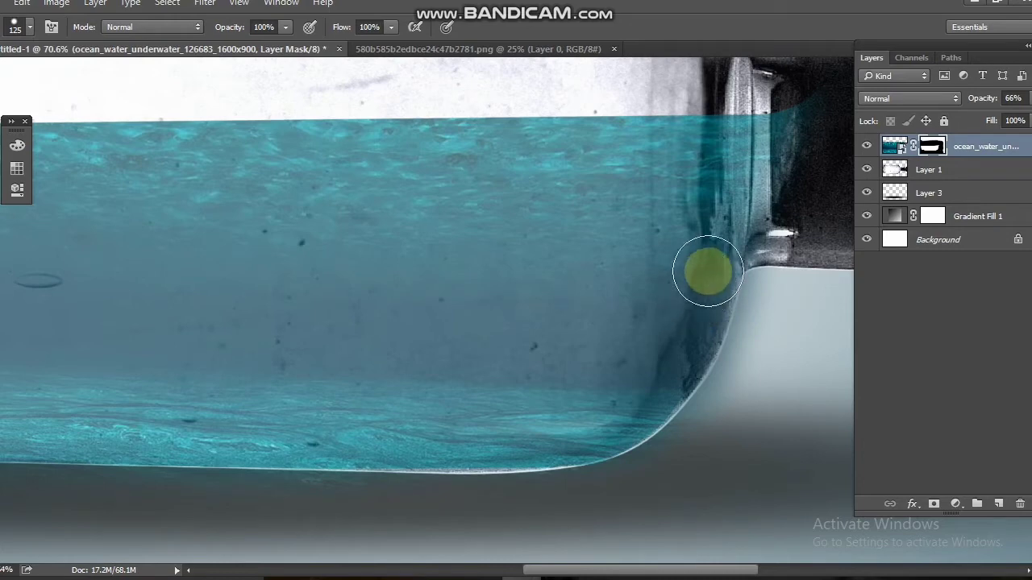
mouse_move(689, 331)
left_mouse_down()
mouse_move(665, 376)
mouse_move(567, 424)
mouse_move(374, 426)
mouse_move(760, 185)
mouse_move(665, 247)
mouse_move(723, 215)
mouse_move(737, 157)
mouse_move(741, 202)
mouse_move(718, 147)
mouse_move(729, 283)
left_mouse_up()
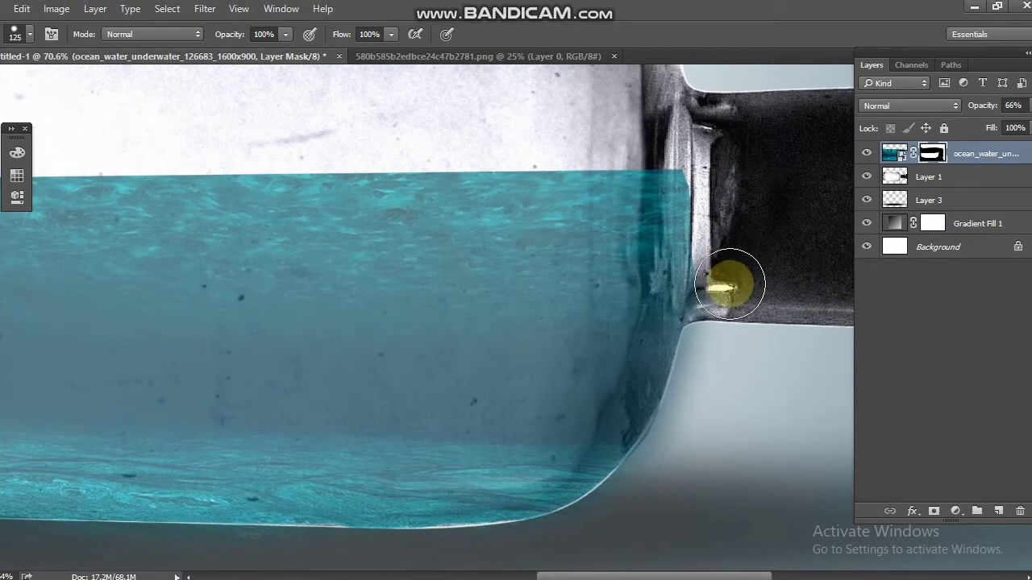
key("ctrl+z")
- Choose a soft brush preset and mask the water along the bottle neck's edge
right_click(573, 374)
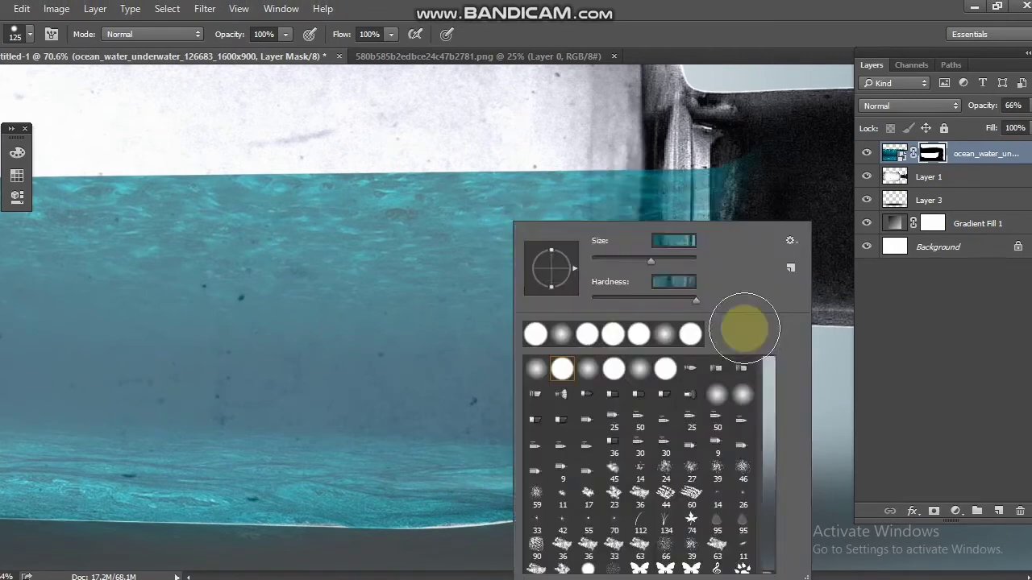
double_click(639, 334)
mouse_move(715, 261)
left_mouse_down()
mouse_move(683, 270)
mouse_move(688, 282)
mouse_move(695, 157)
mouse_move(748, 179)
mouse_move(738, 292)
left_mouse_up()
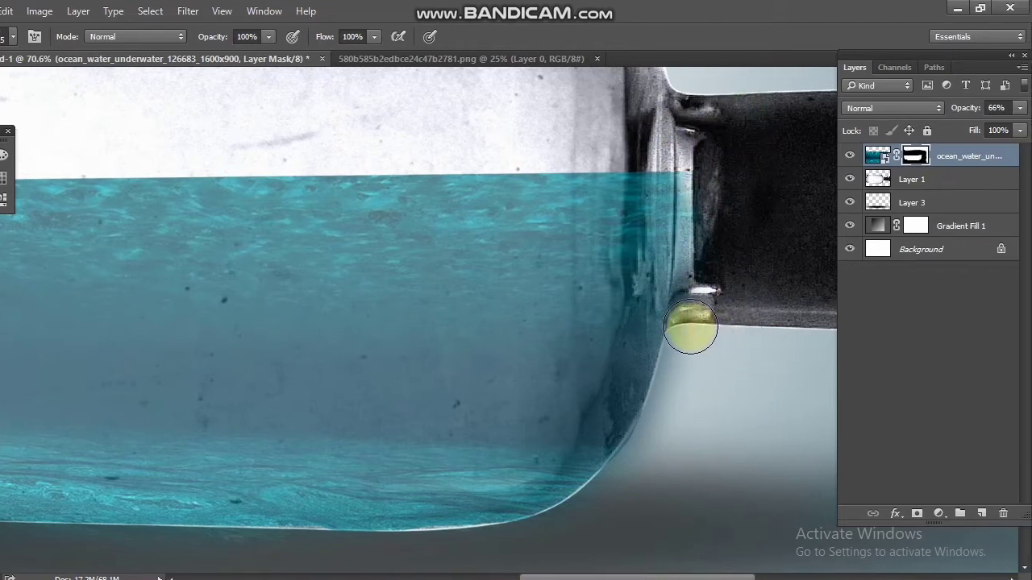
mouse_move(690, 327)
left_mouse_down()
mouse_move(617, 266)
mouse_move(661, 288)
mouse_move(657, 234)
mouse_move(677, 201)
left_mouse_up()
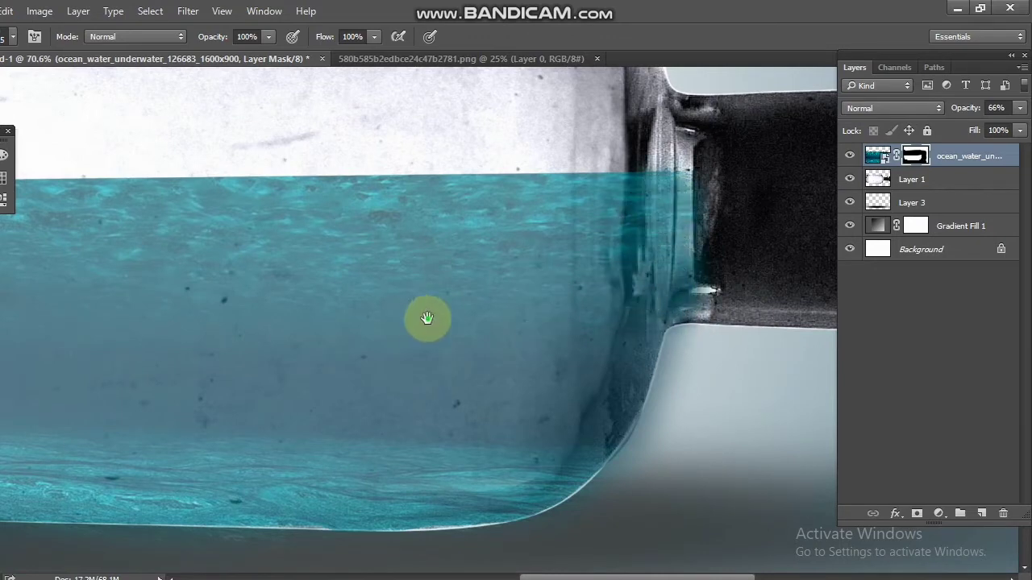
mouse_move(425, 318)
left_mouse_down()
mouse_move(548, 338)
mouse_move(373, 360)
mouse_move(336, 346)
left_mouse_up()
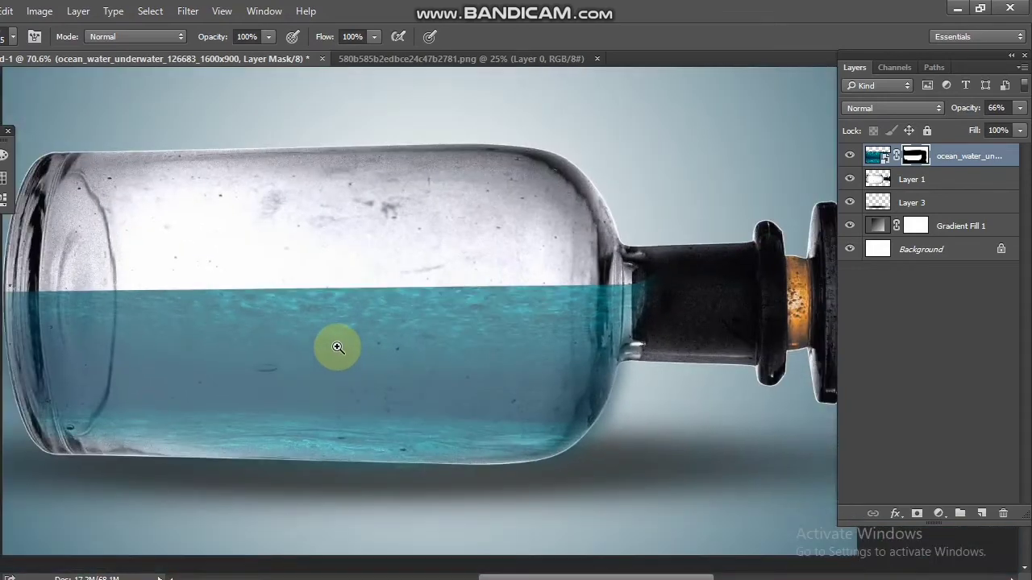
left_click(116, 360, "alt")
scroll(117, 359, "up", 1)
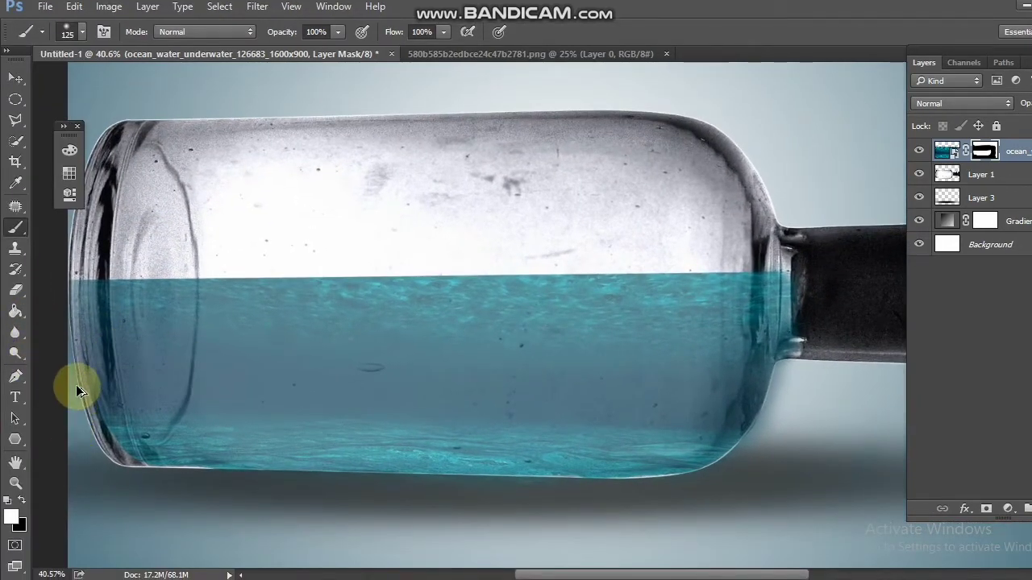
- Hide water over the glass at the left end and raise layer opacity to 87%
key("x")
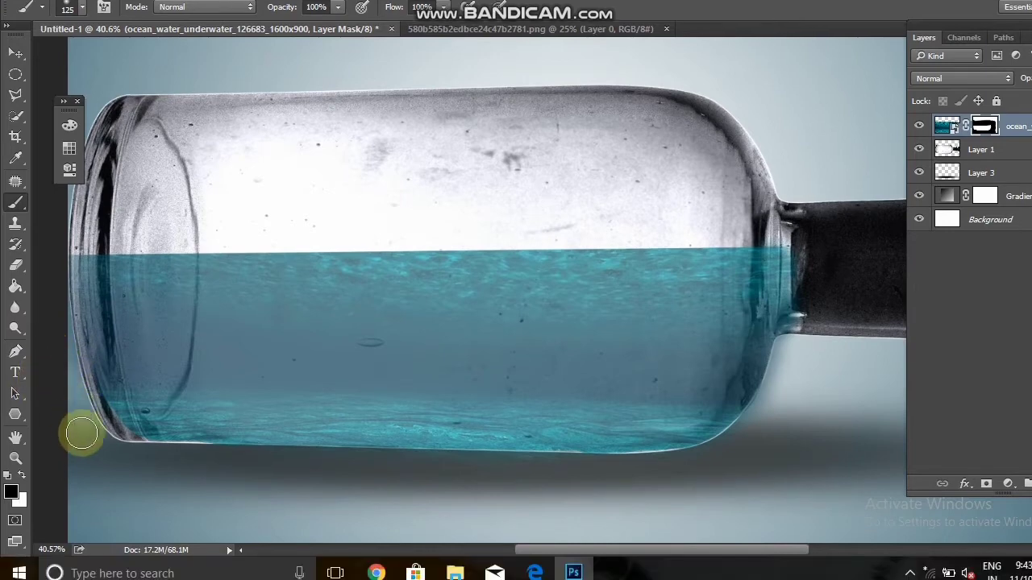
scroll(455, 442, "up", 2)
scroll(302, 406, "left", 2)
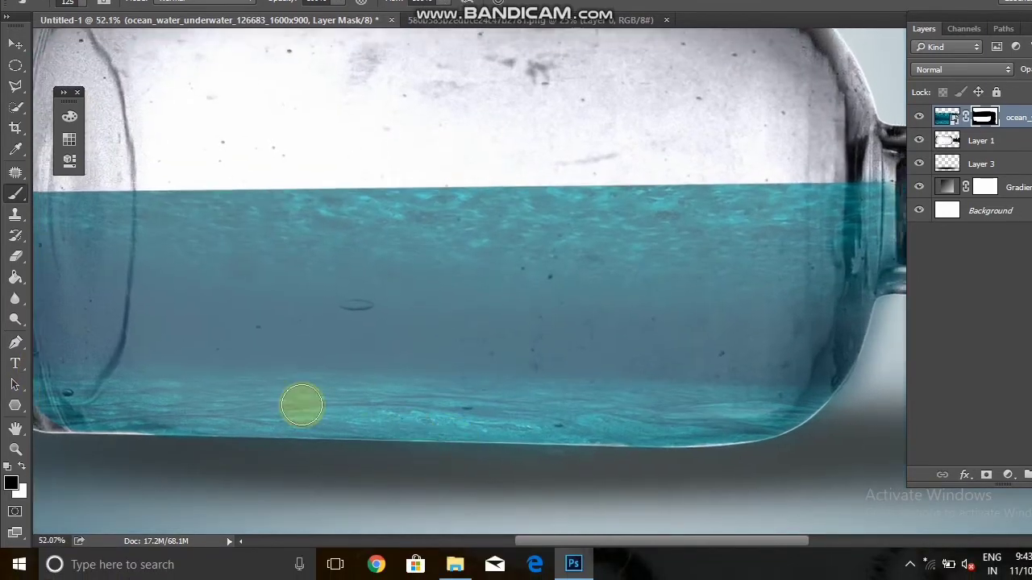
scroll(460, 406, "left", 3)
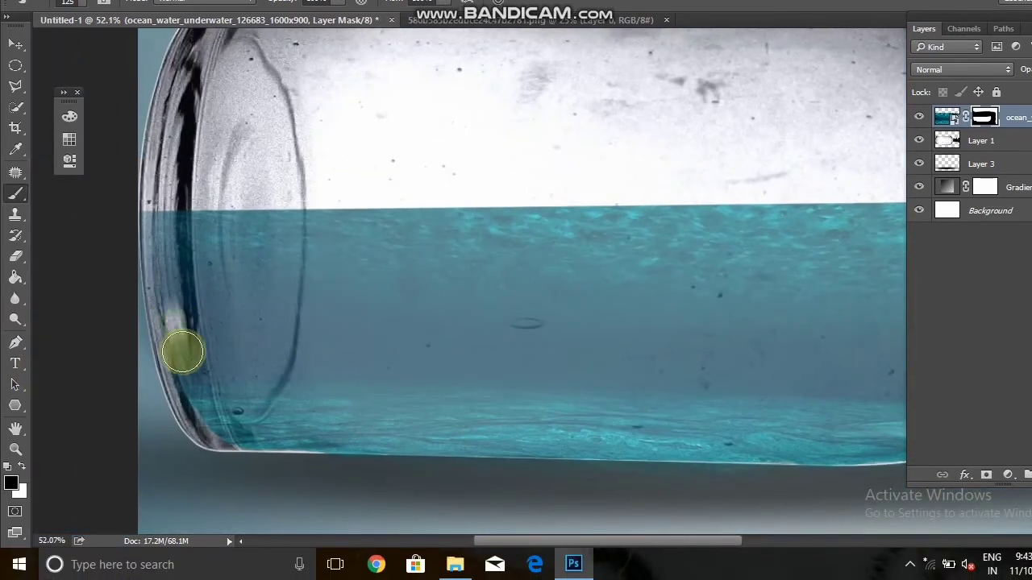
left_click_drag(190, 347, 191, 346)
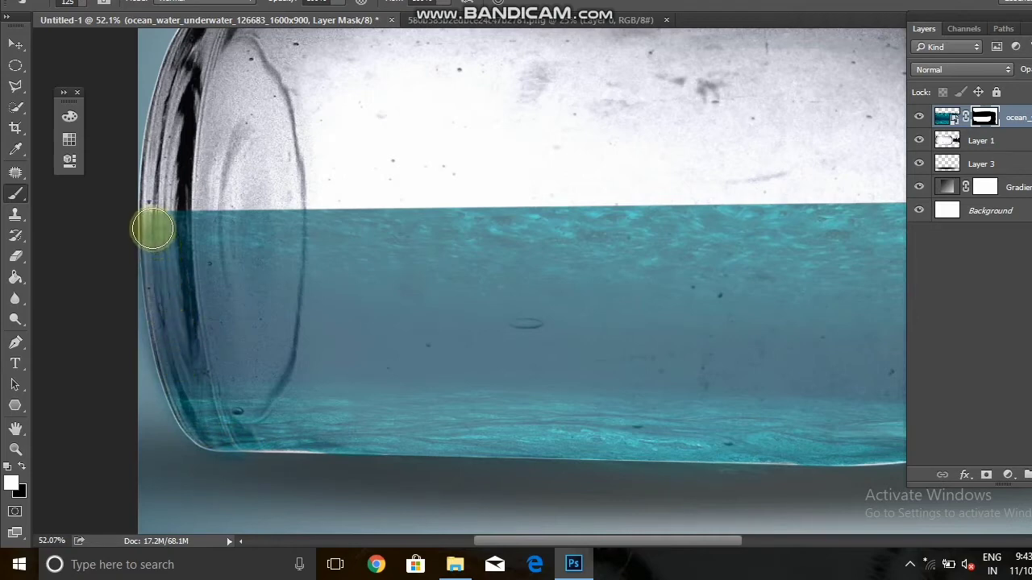
scroll(560, 357, "down", 2)
scroll(532, 338, "down", 2)
scroll(521, 322, "down", 1)
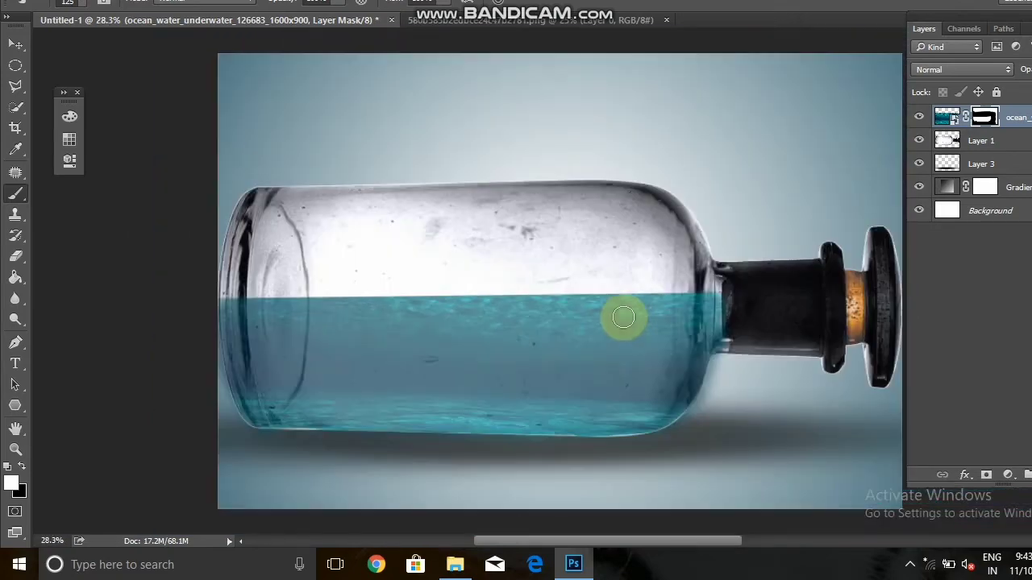
key("space")
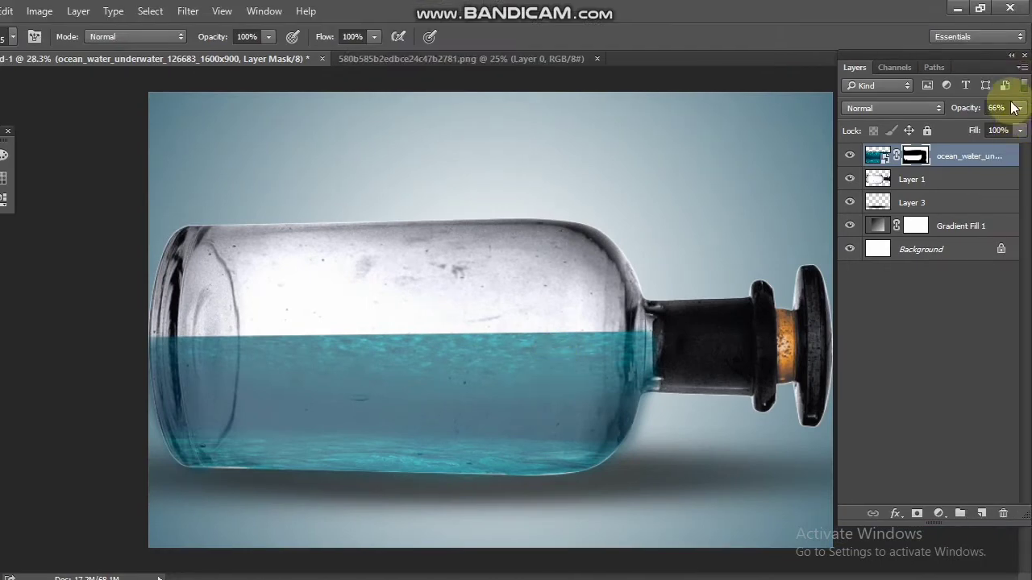
left_click_drag(1020, 113, 1014, 131)
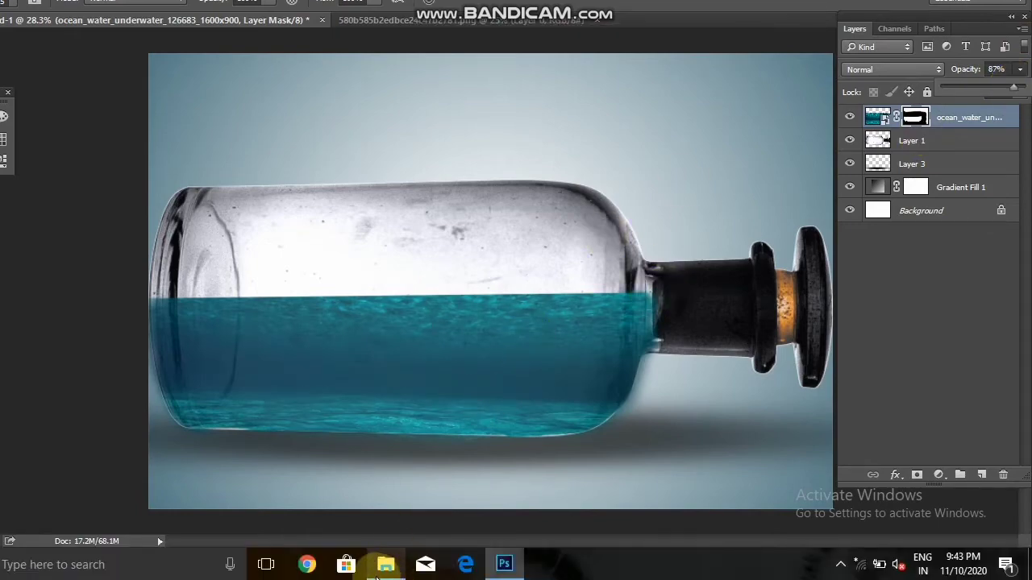
- Browse Downloads in File Explorer and drag the desert dunes JPG toward Photoshop
mouse_move(385, 564)
left_click(379, 475)
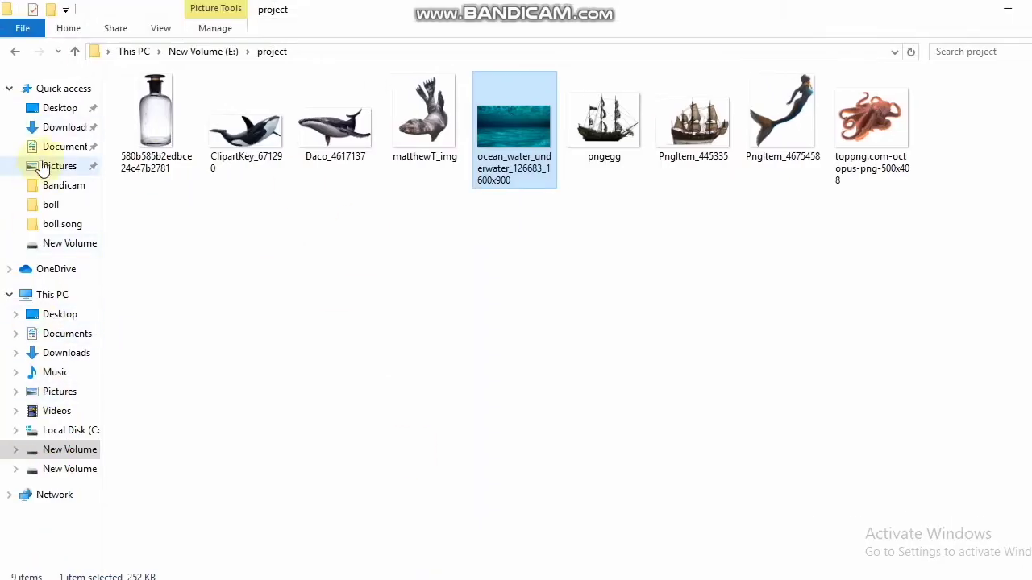
left_click(60, 128)
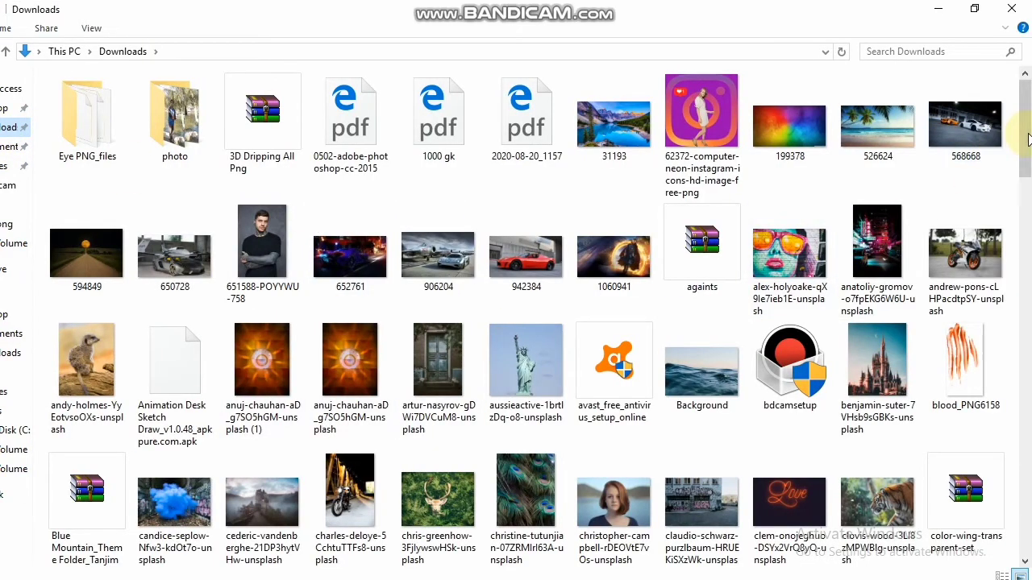
scroll(1025, 208, "down", 3)
scroll(1025, 208, "down", 2)
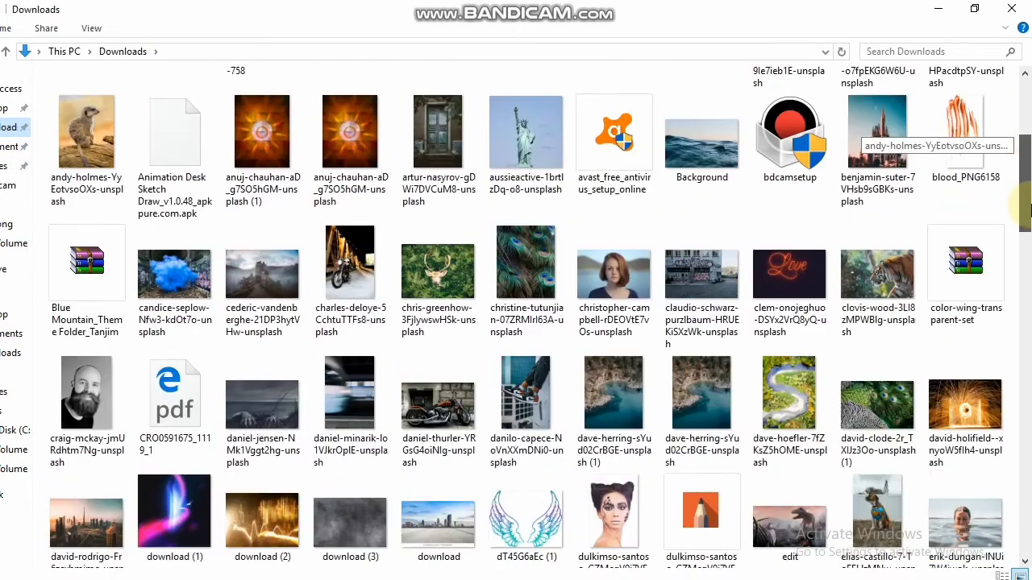
left_click_drag(1027, 209, 1029, 500)
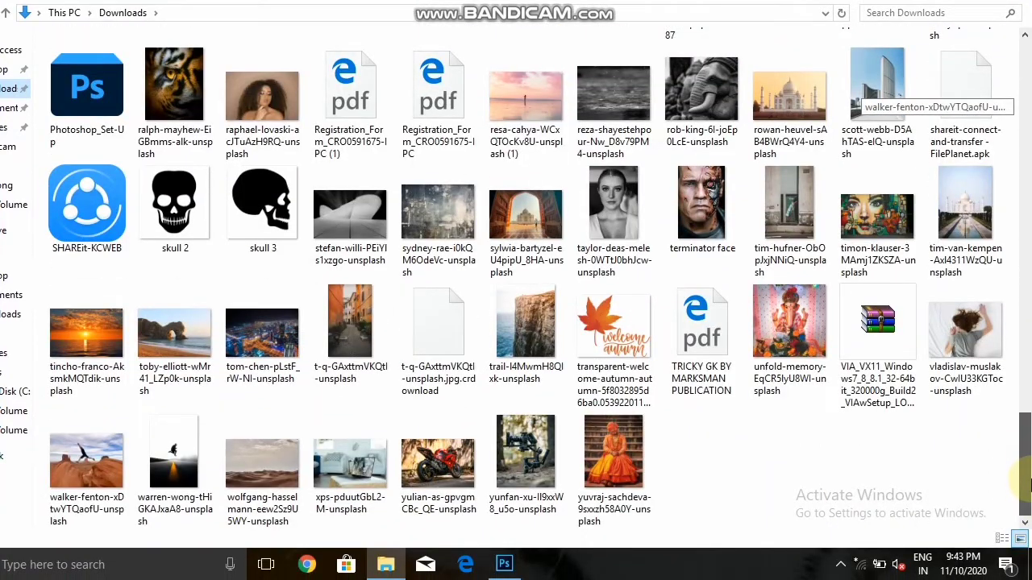
mouse_move(262, 465)
left_mouse_down()
mouse_move(508, 568)
mouse_move(560, 16)
left_mouse_up()
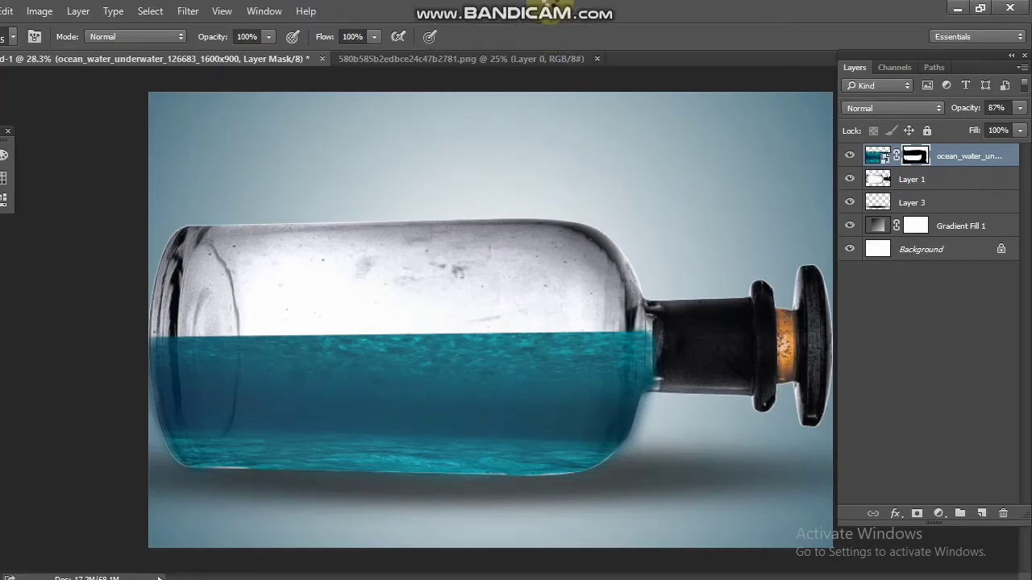
- Open the desert dunes photo as a new document and try a colour-based selection
left_click_drag(538, 14, 490, 37)
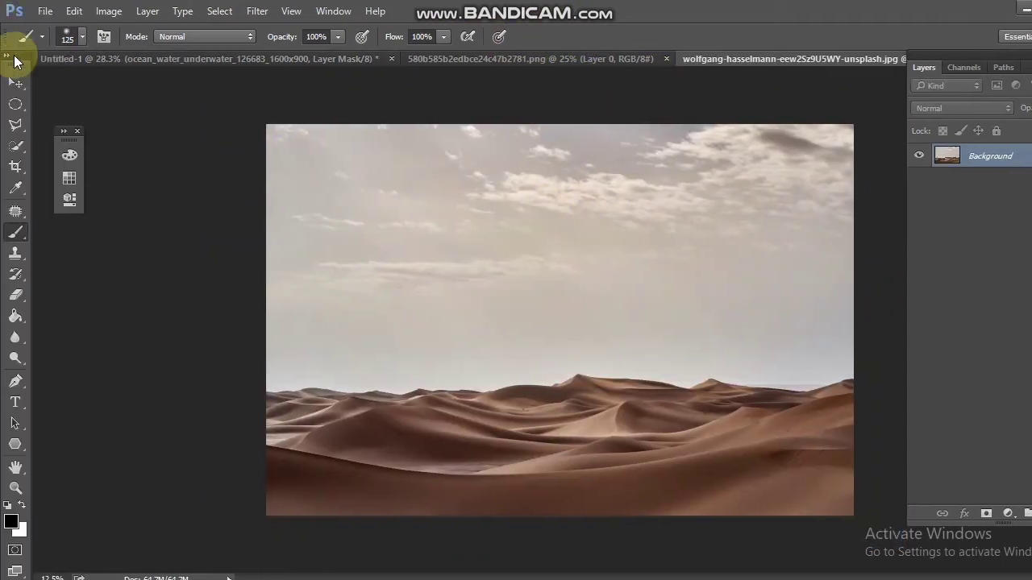
right_click(16, 128)
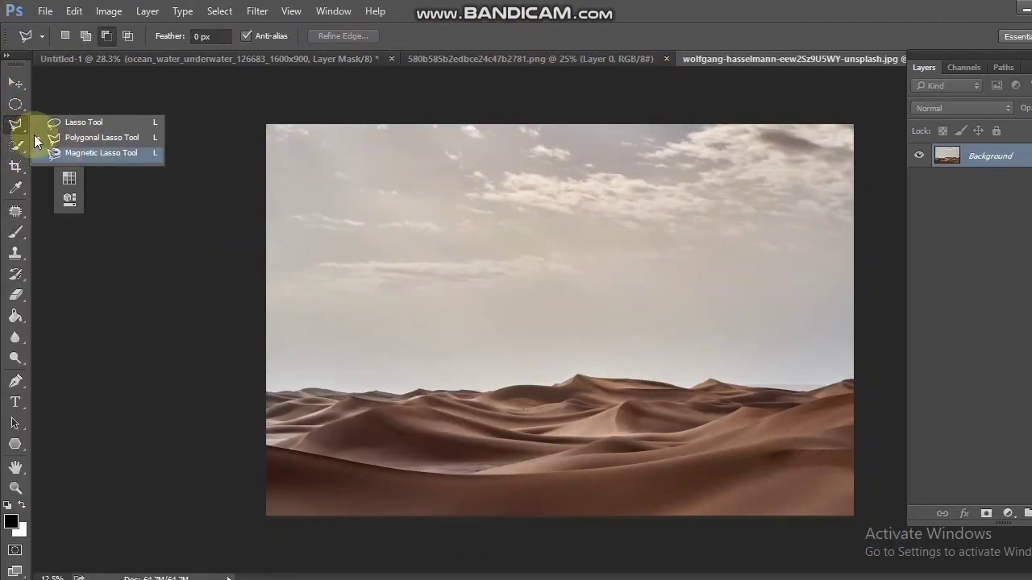
left_click(21, 122)
left_click(15, 146)
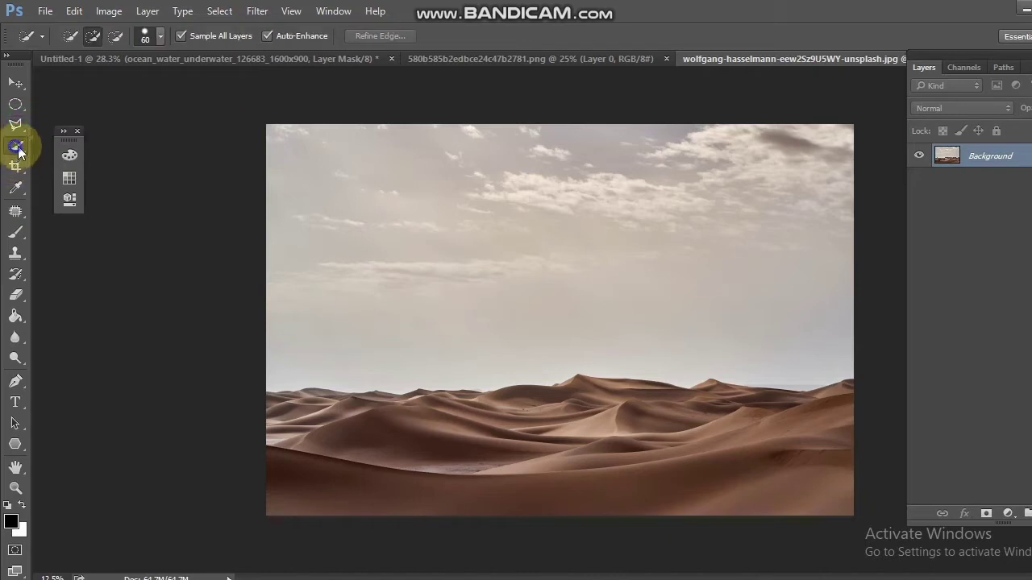
right_click(15, 146)
left_click(94, 158)
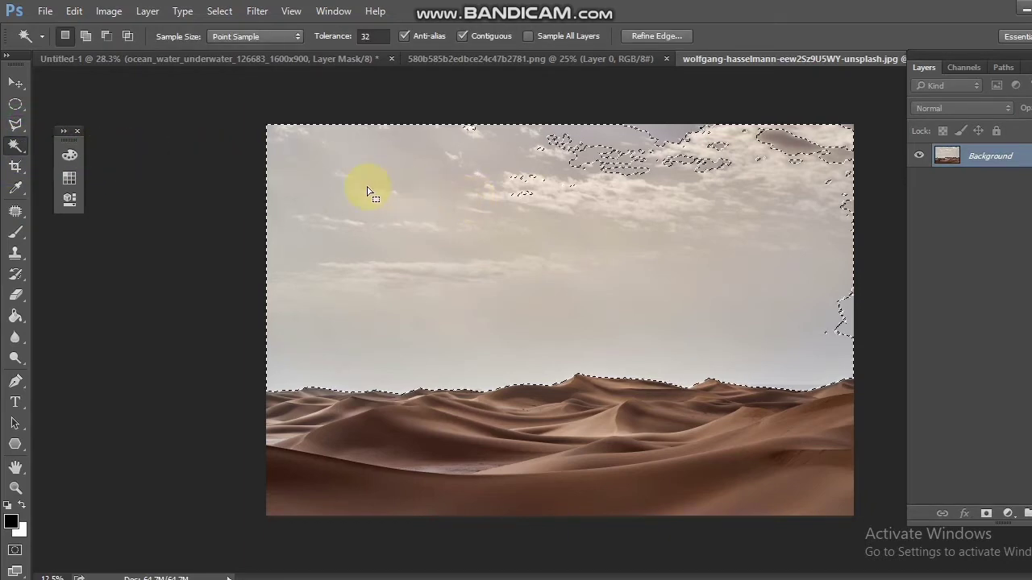
key("ctrl+d")
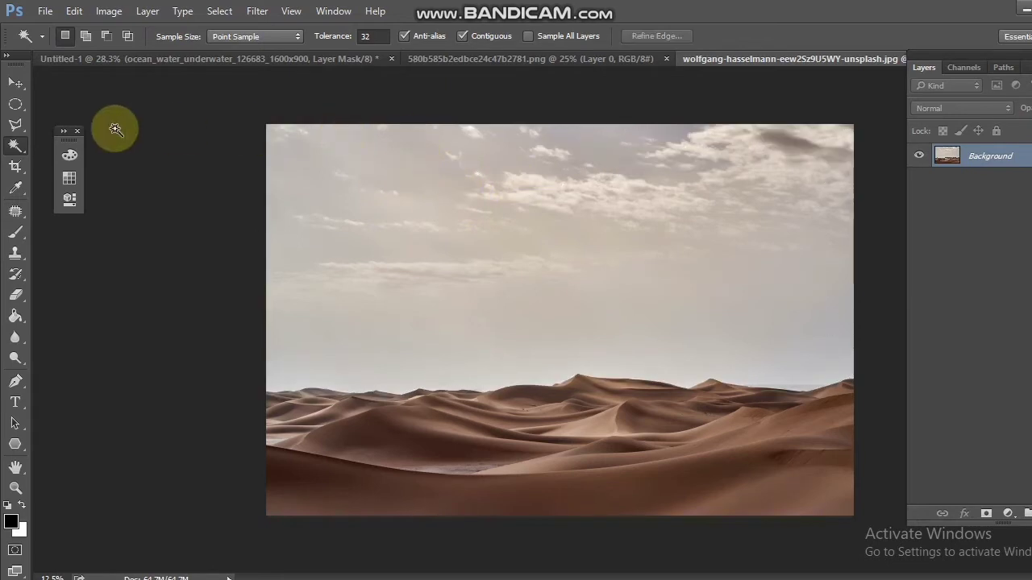
- Select the sky with Quick Selection and move it into the bottle document as Layer 4
right_click(14, 147)
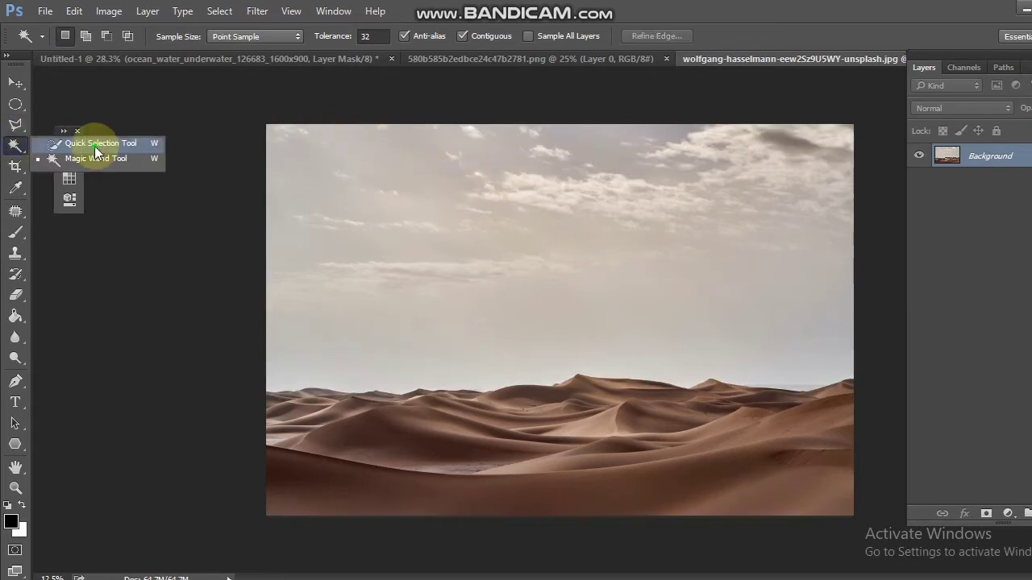
left_click(84, 143)
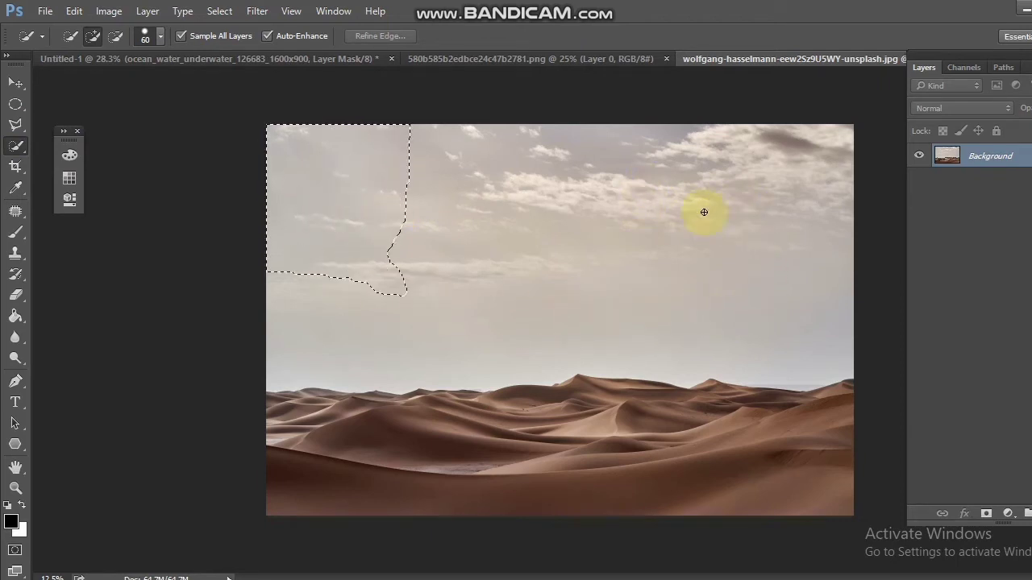
left_click(686, 240)
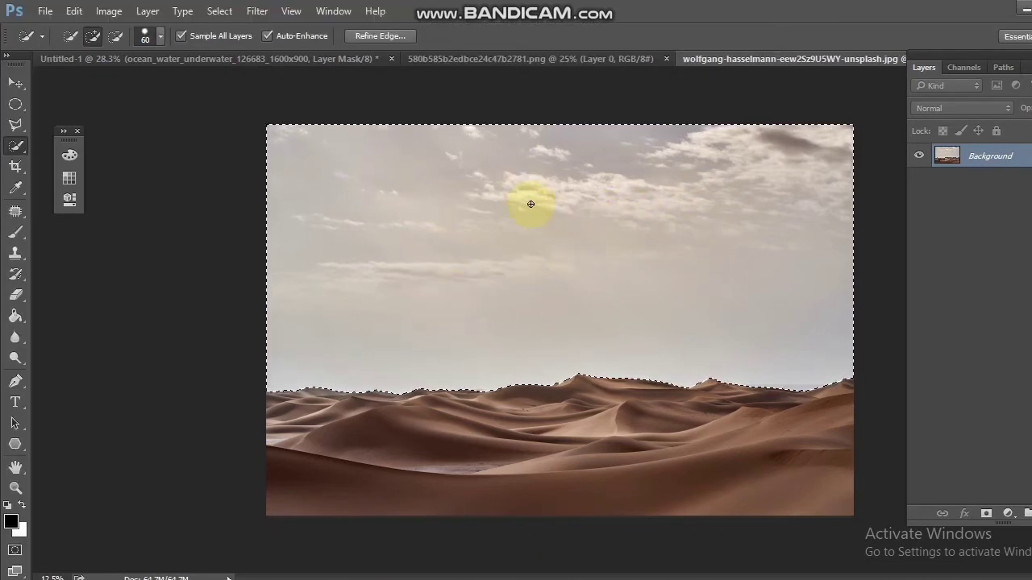
key("v")
mouse_move(514, 200)
left_mouse_down()
mouse_move(465, 64)
mouse_move(341, 49)
mouse_move(602, 309)
mouse_move(647, 316)
left_mouse_up()
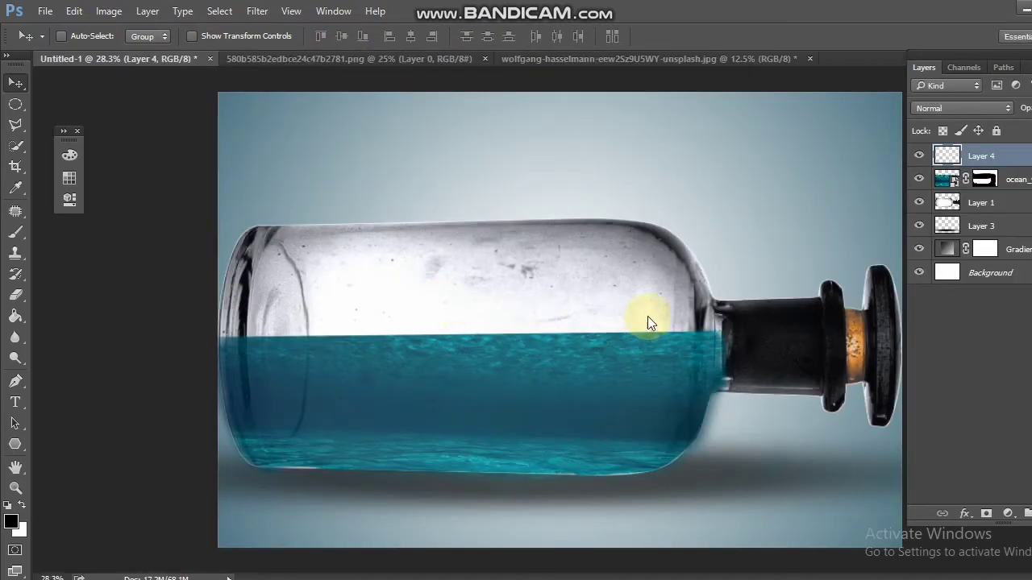
- Free-transform Layer 4's sky, shrinking it from the corners onto the canvas
scroll(666, 322, "down", 3, "alt")
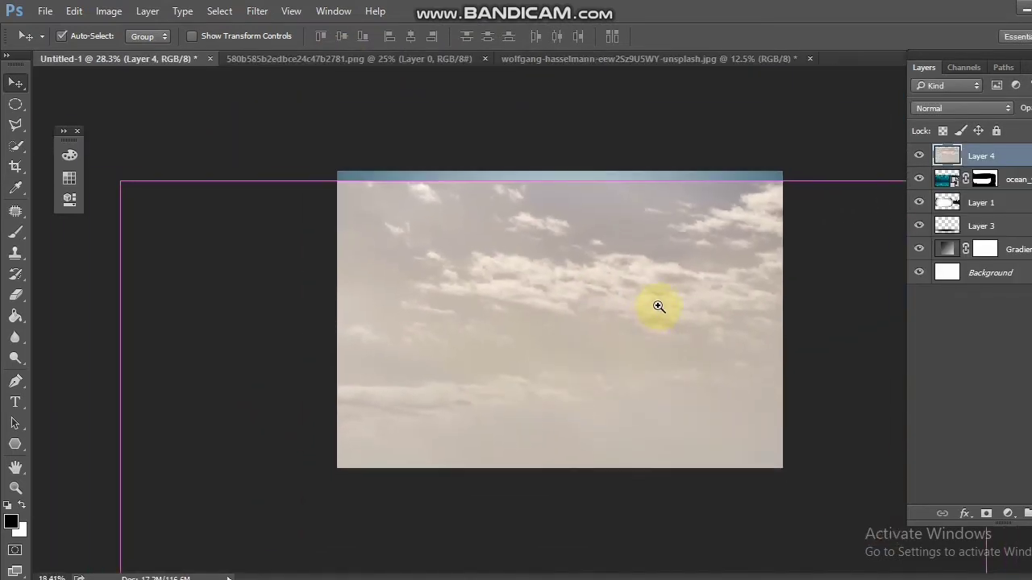
scroll(656, 304, "down", 2, "alt")
key("ctrl+t")
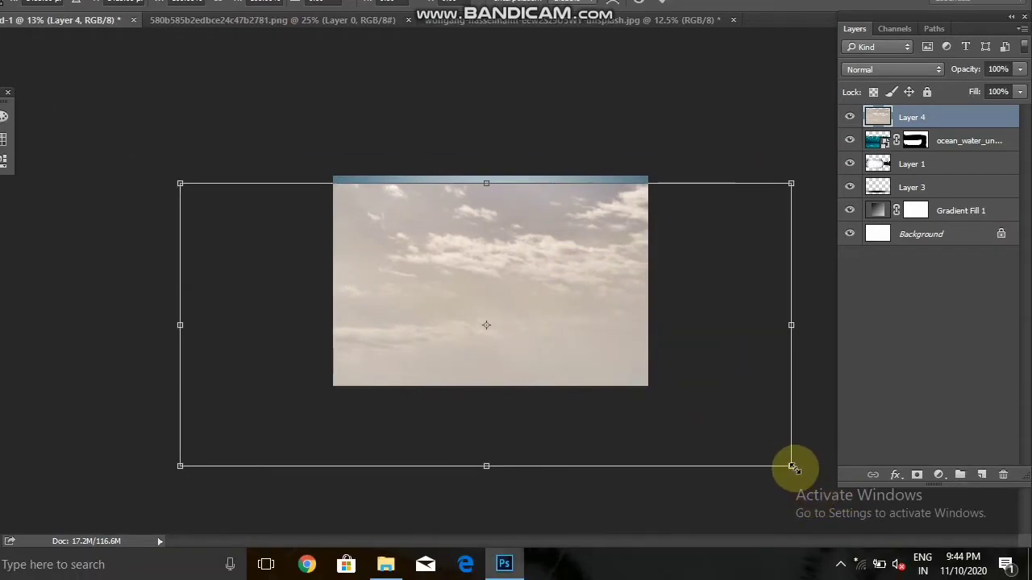
left_click_drag(790, 468, 666, 281)
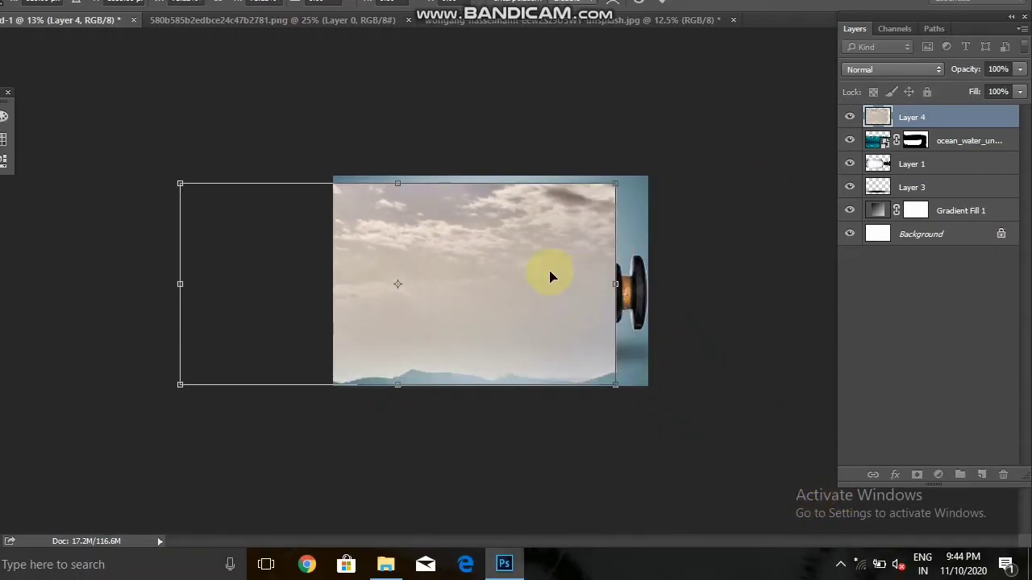
left_click_drag(556, 274, 625, 258)
mouse_move(682, 371)
left_mouse_down()
mouse_move(651, 357)
mouse_move(594, 266)
left_mouse_up()
mouse_move(528, 261)
left_mouse_down()
mouse_move(579, 269)
mouse_move(645, 340)
left_mouse_up()
scroll(670, 376, "up", 3)
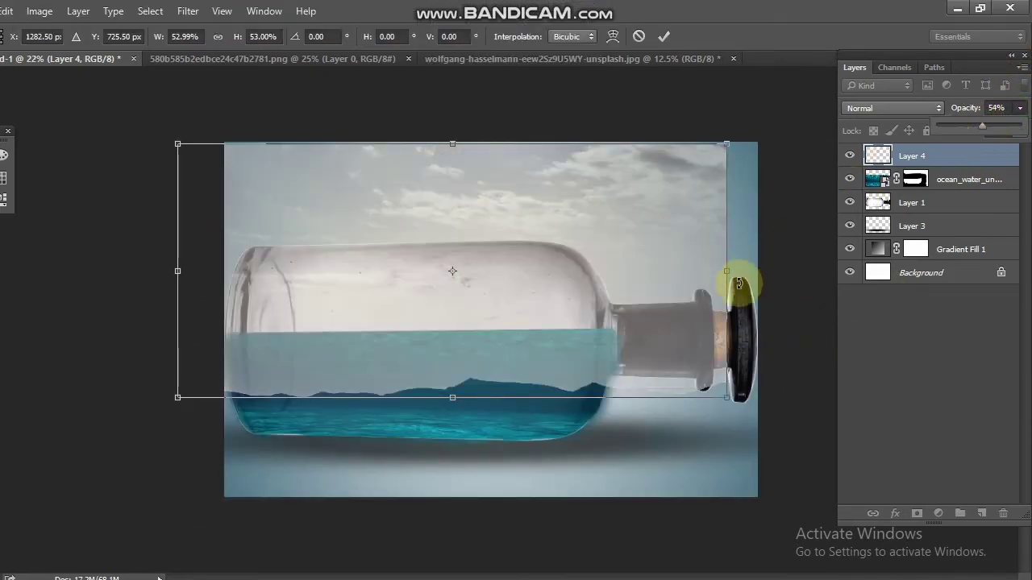
- Scale the sky to about 38%, fit it over the bottle's body, and commit
mouse_move(726, 397)
left_mouse_down()
mouse_move(559, 261)
mouse_move(507, 233)
mouse_move(561, 268)
mouse_move(566, 330)
left_mouse_up()
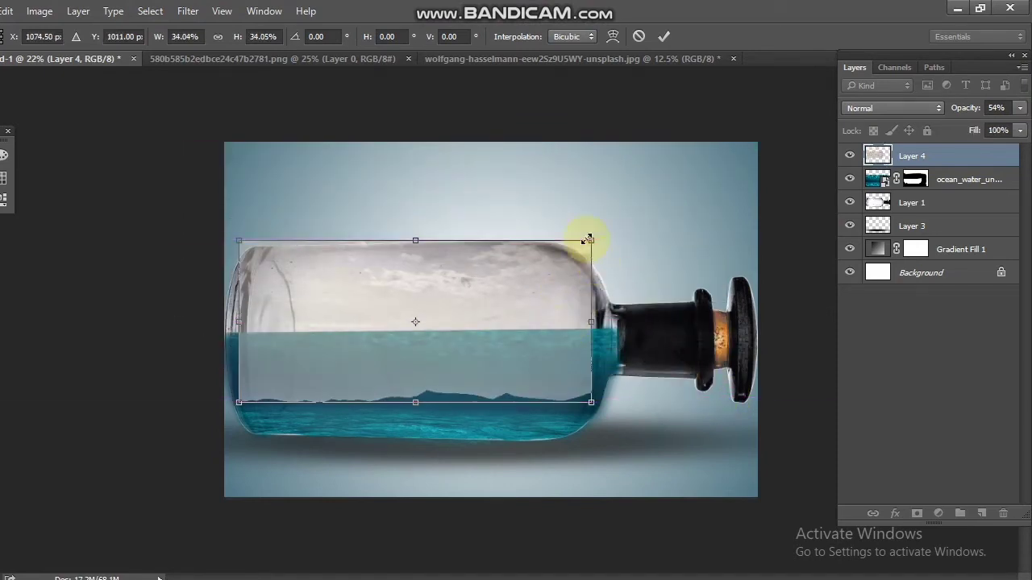
left_click_drag(593, 241, 604, 231)
mouse_move(559, 293)
left_mouse_down()
mouse_move(573, 306)
mouse_move(527, 292)
left_mouse_up()
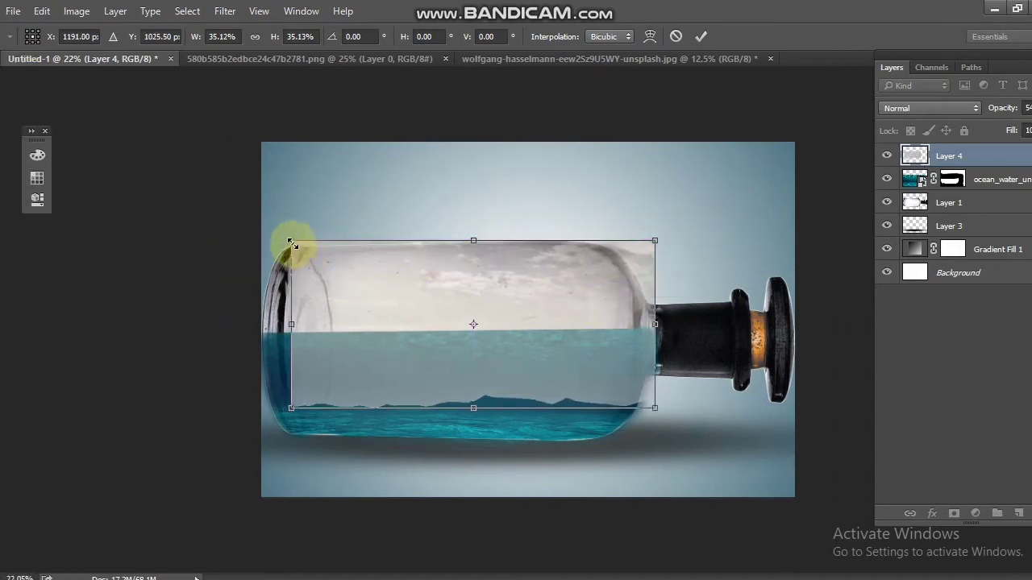
left_click_drag(291, 241, 258, 226)
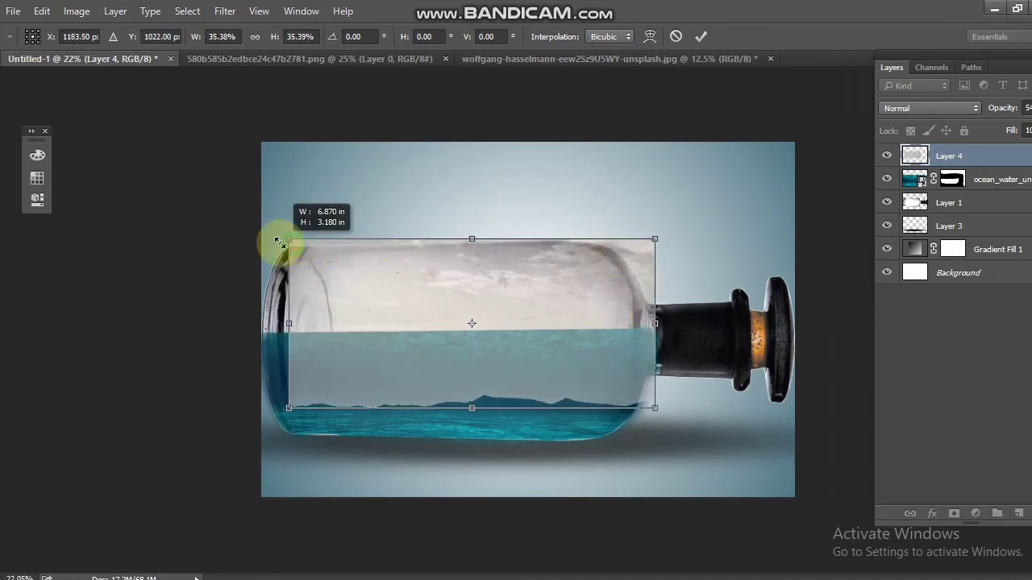
mouse_move(500, 310)
left_mouse_down()
mouse_move(509, 331)
mouse_move(510, 322)
left_mouse_up()
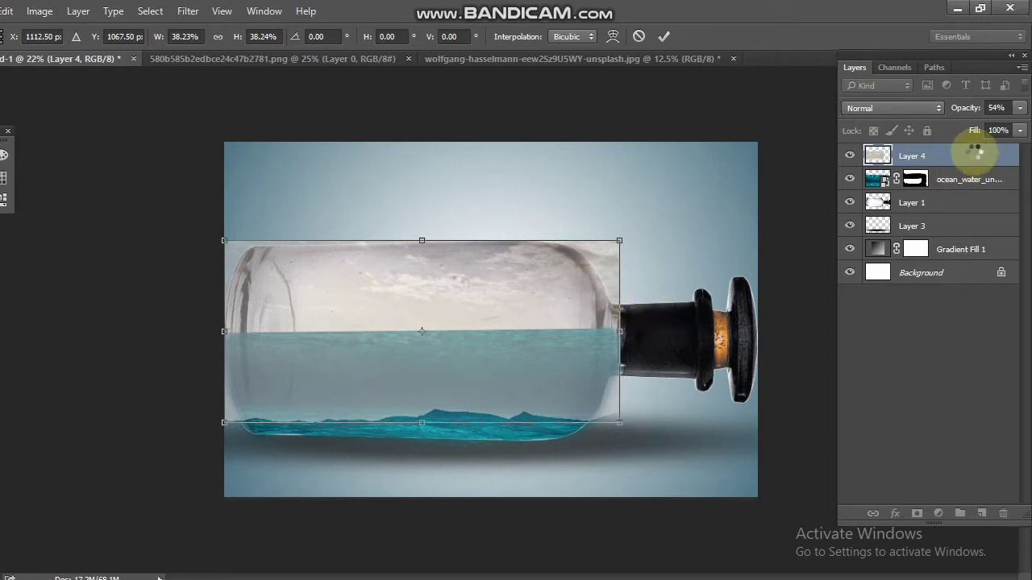
key("Return")
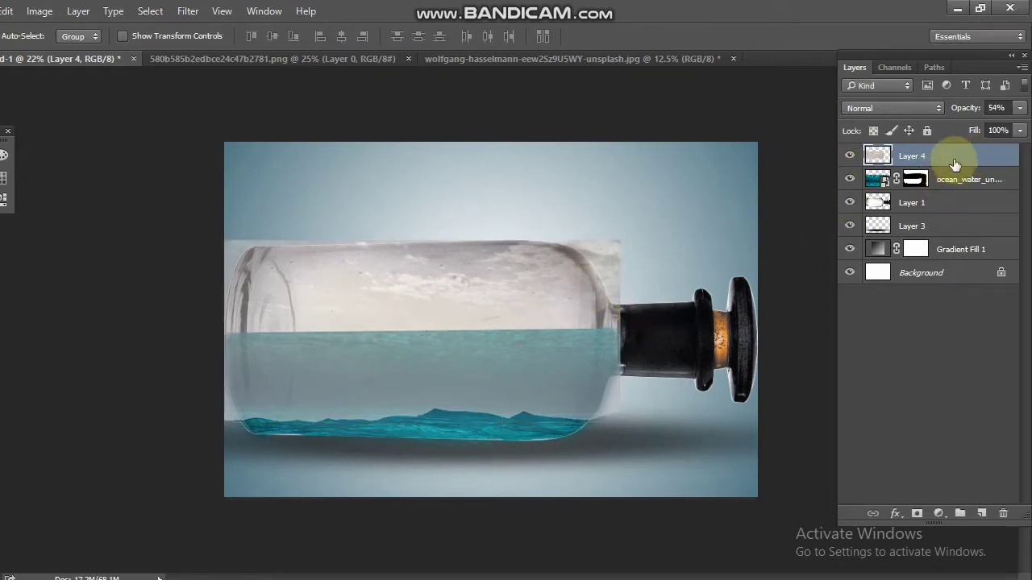
- Move sky Layer 4 below ocean_water, set its opacity to 45%, and add a white layer mask
left_click_drag(951, 157, 954, 190)
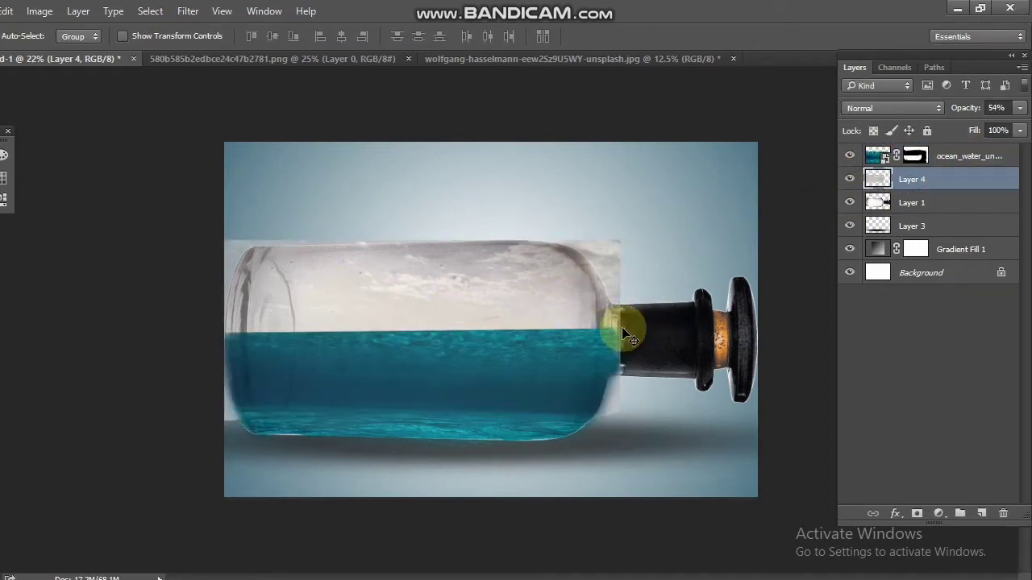
mouse_move(564, 334)
left_mouse_down()
mouse_move(605, 361)
mouse_move(661, 443)
left_mouse_up()
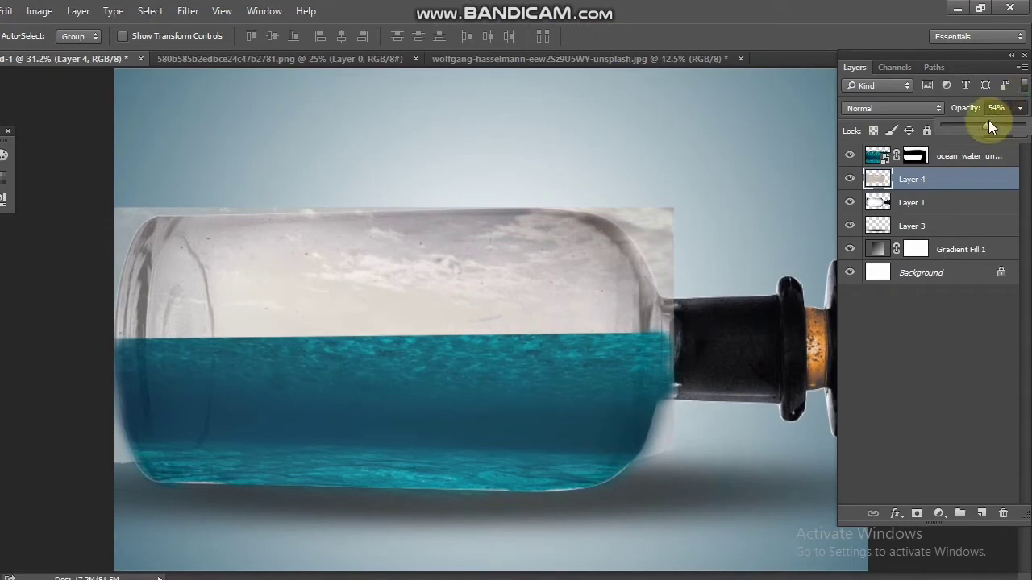
mouse_move(1012, 135)
left_mouse_down()
mouse_move(1029, 140)
mouse_move(979, 138)
left_mouse_up()
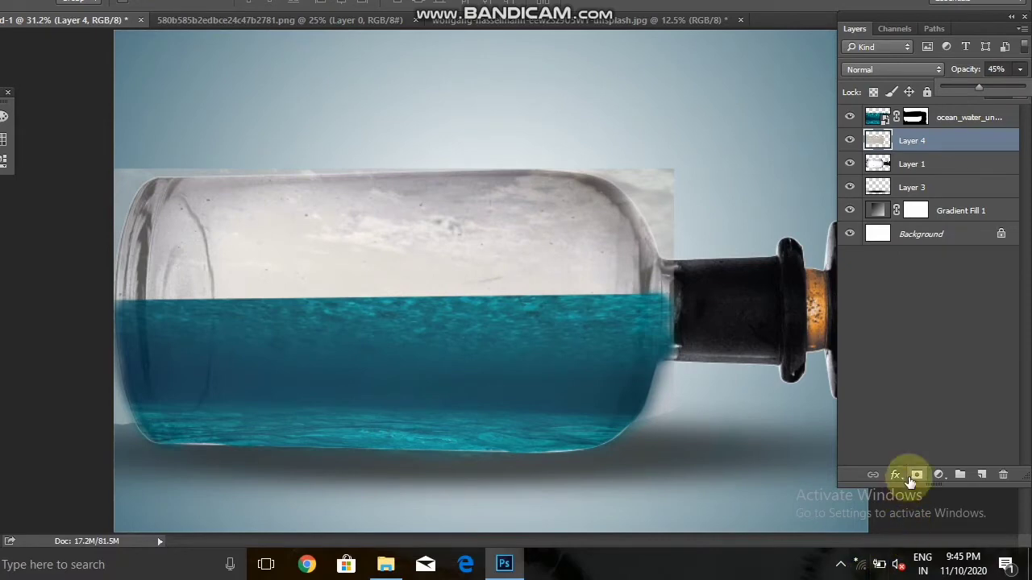
left_click(916, 475)
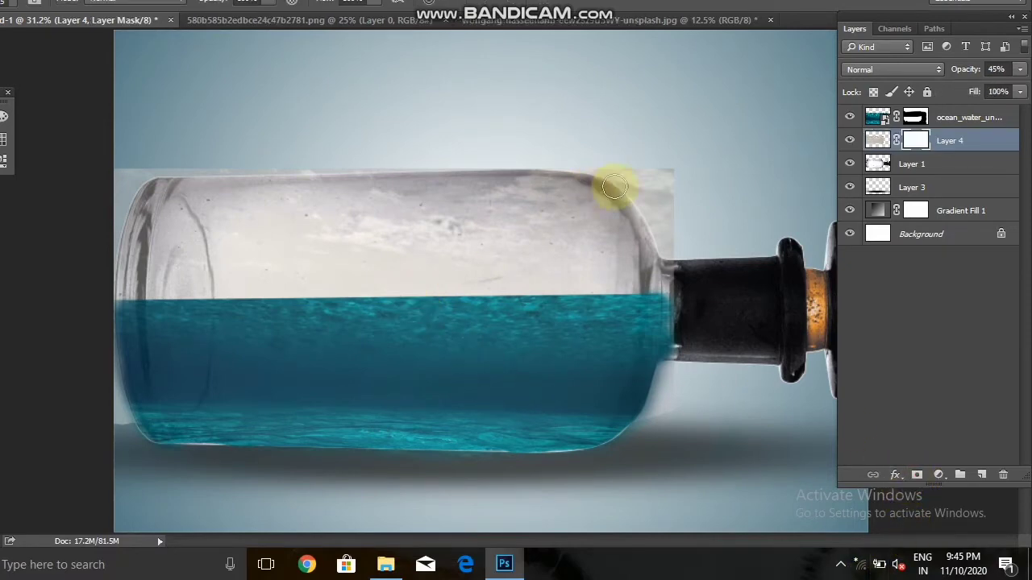
- Paint black on Layer 4's mask to hide sky spilling past the bottle's right shoulder, neck and lower curve
left_click_drag(646, 165, 706, 239)
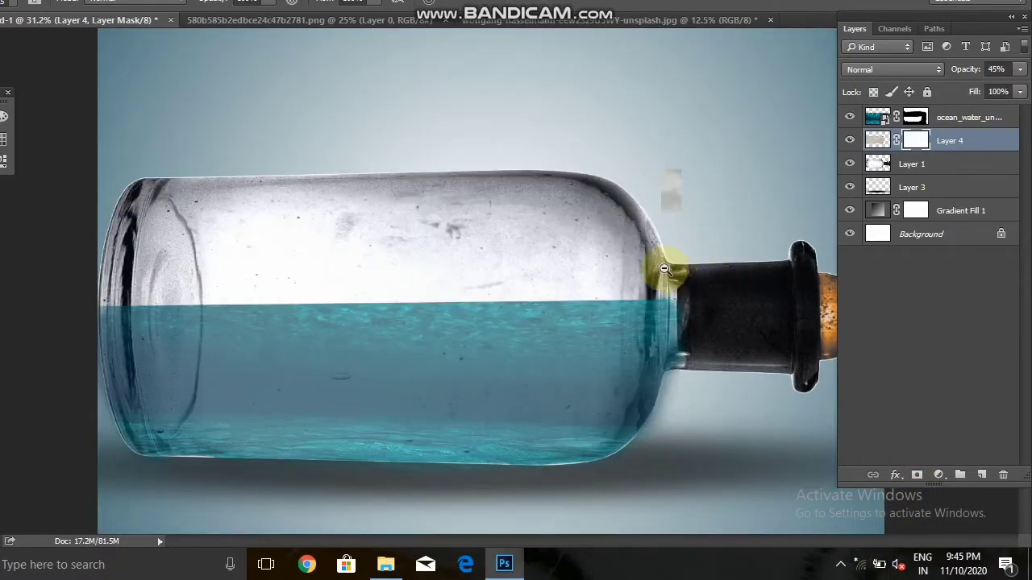
left_click_drag(668, 272, 682, 237)
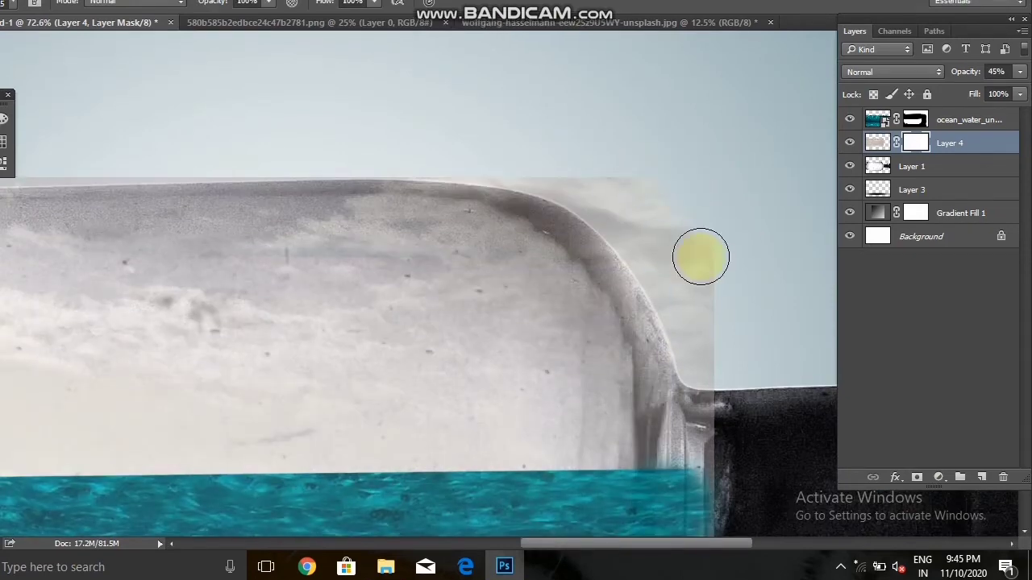
left_click_drag(701, 256, 736, 314)
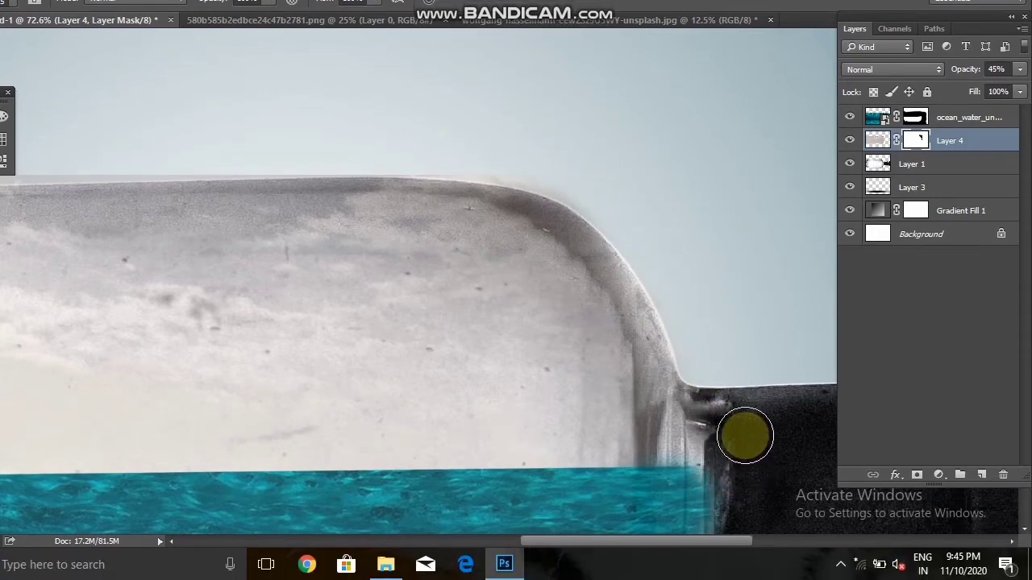
mouse_move(742, 437)
left_mouse_down()
mouse_move(713, 300)
mouse_move(714, 228)
left_mouse_up()
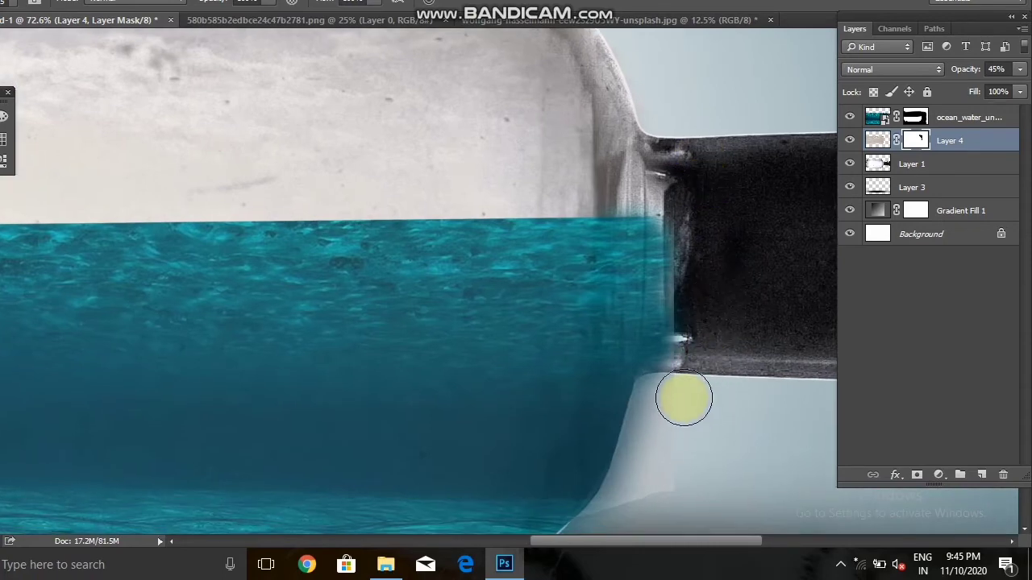
left_click_drag(683, 398, 560, 504)
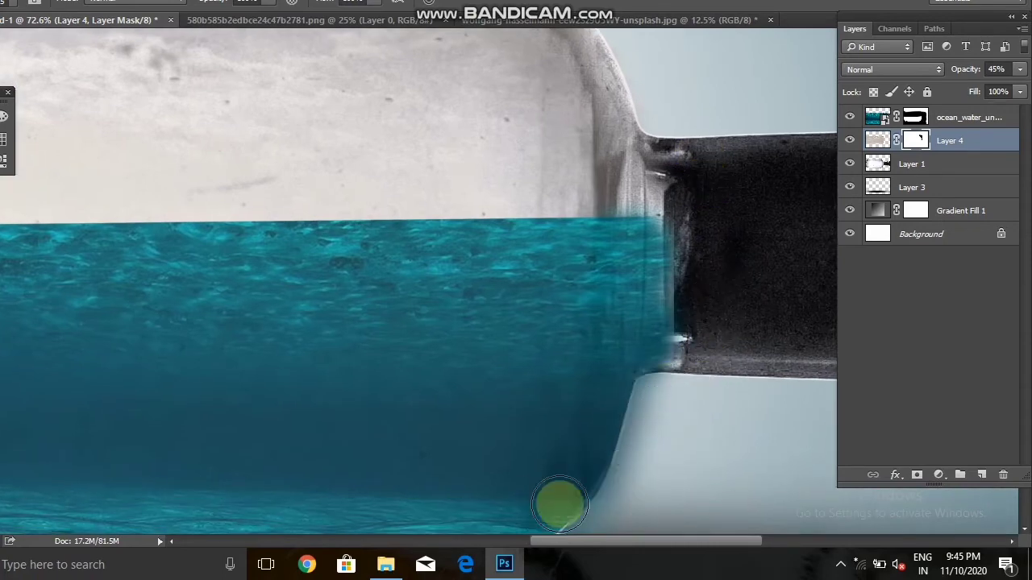
left_click_drag(657, 384, 720, 223)
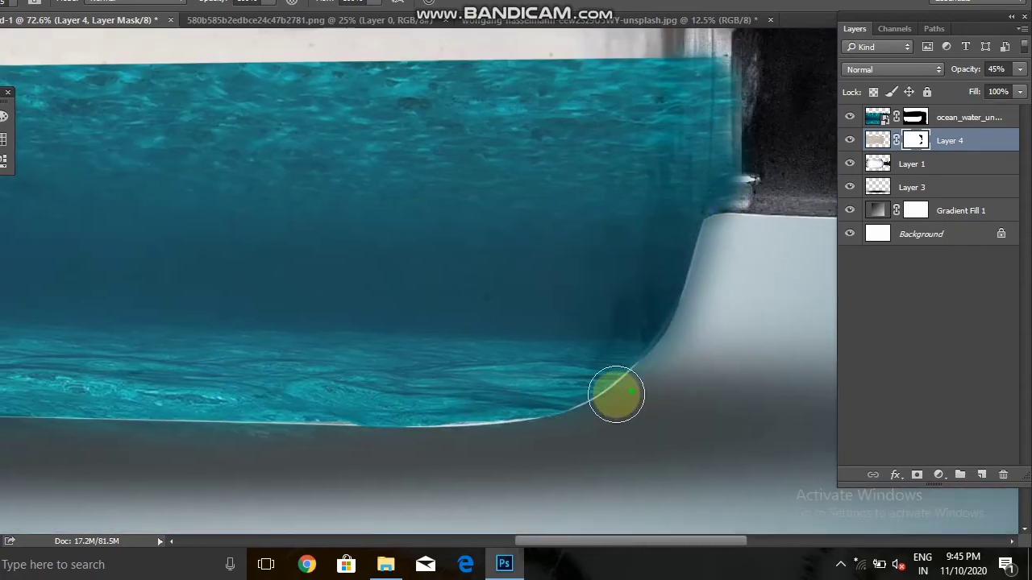
left_click_drag(734, 386, 702, 347)
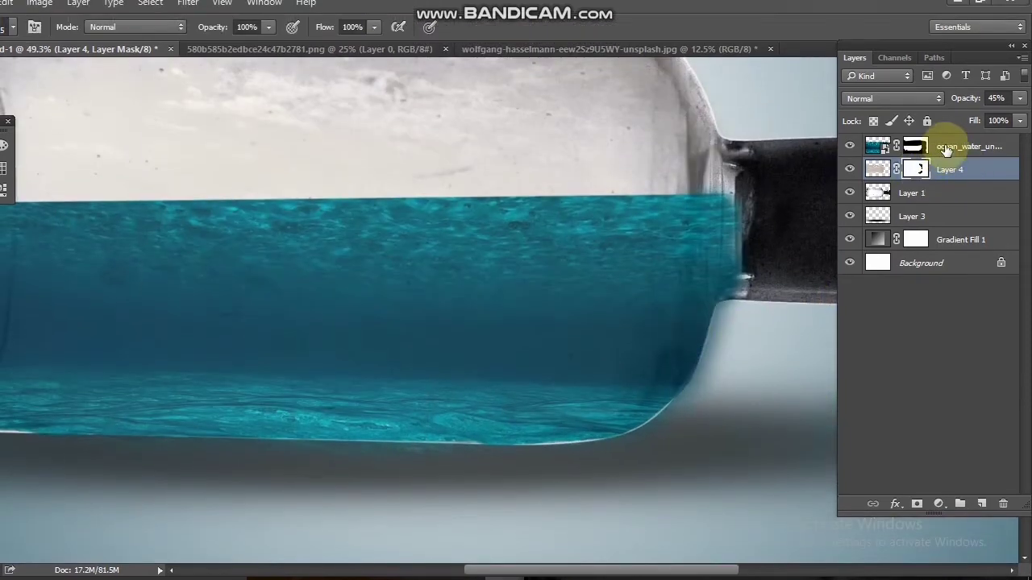
- Mask the ocean_water layer's lower-right edge along the glass with a soft 125 px brush
left_click(946, 148)
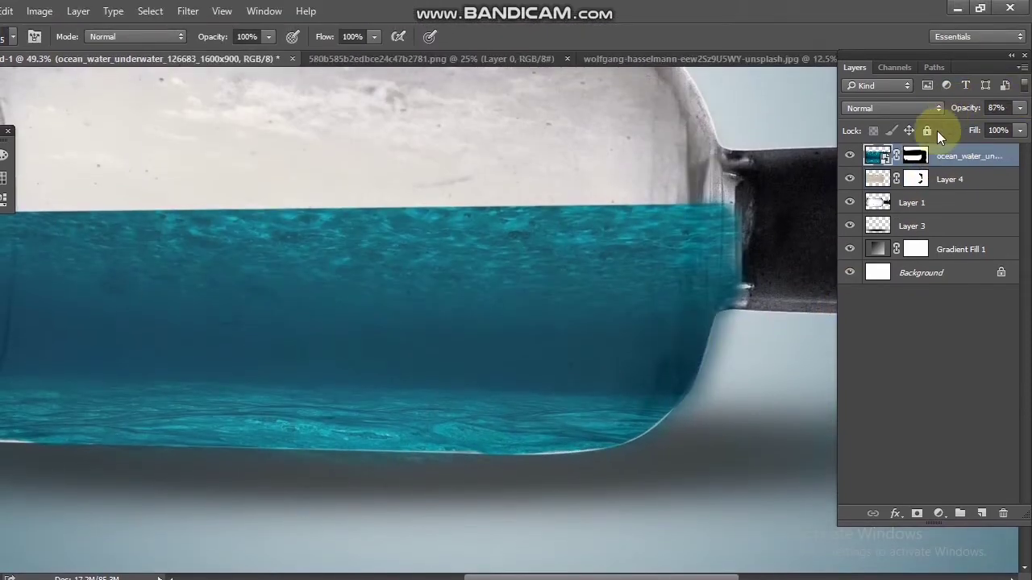
left_click(919, 160)
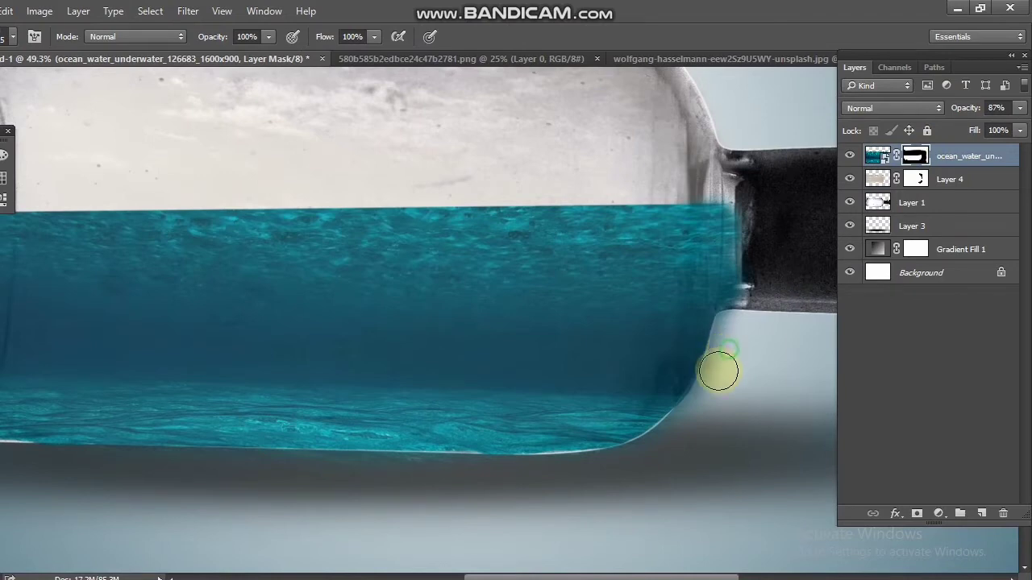
mouse_move(715, 393)
left_mouse_down()
mouse_move(691, 426)
mouse_move(728, 372)
left_mouse_up()
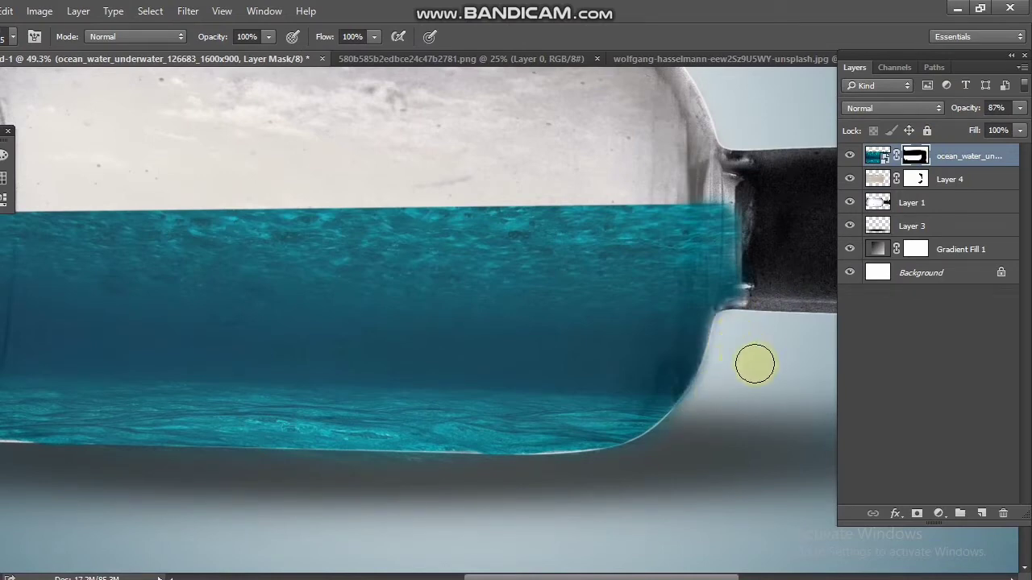
right_click(611, 351)
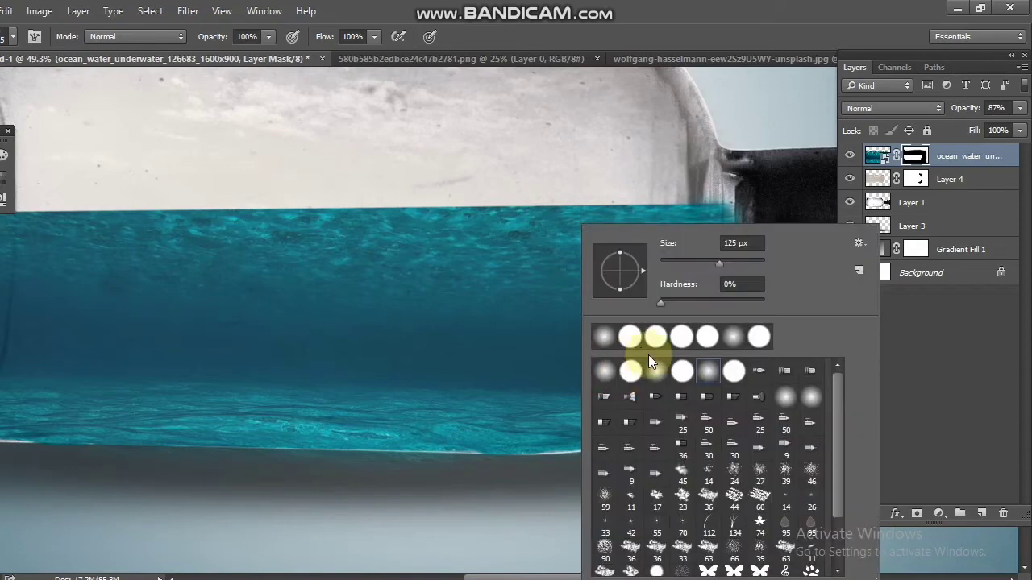
key("Return")
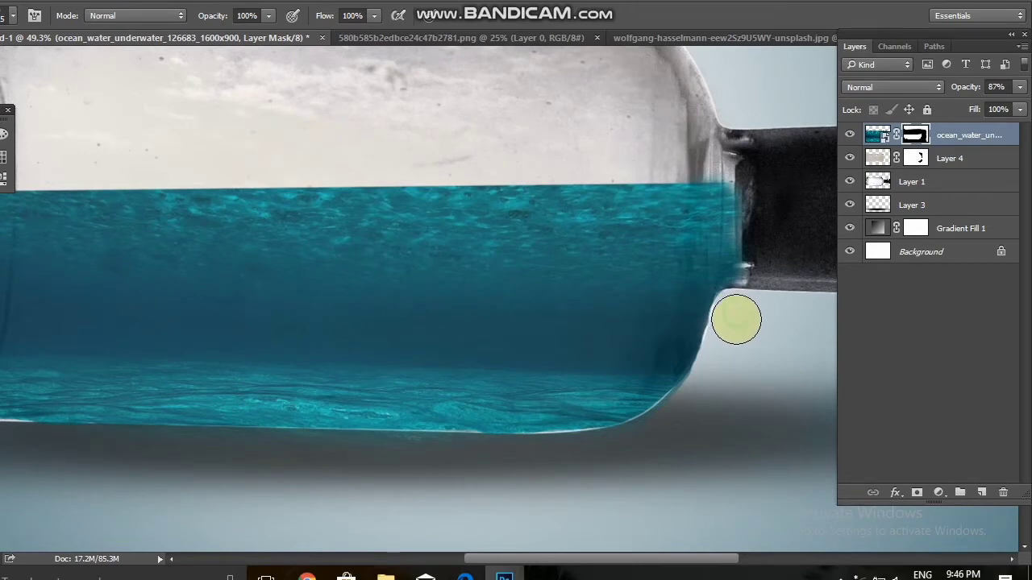
left_click_drag(742, 322, 753, 299)
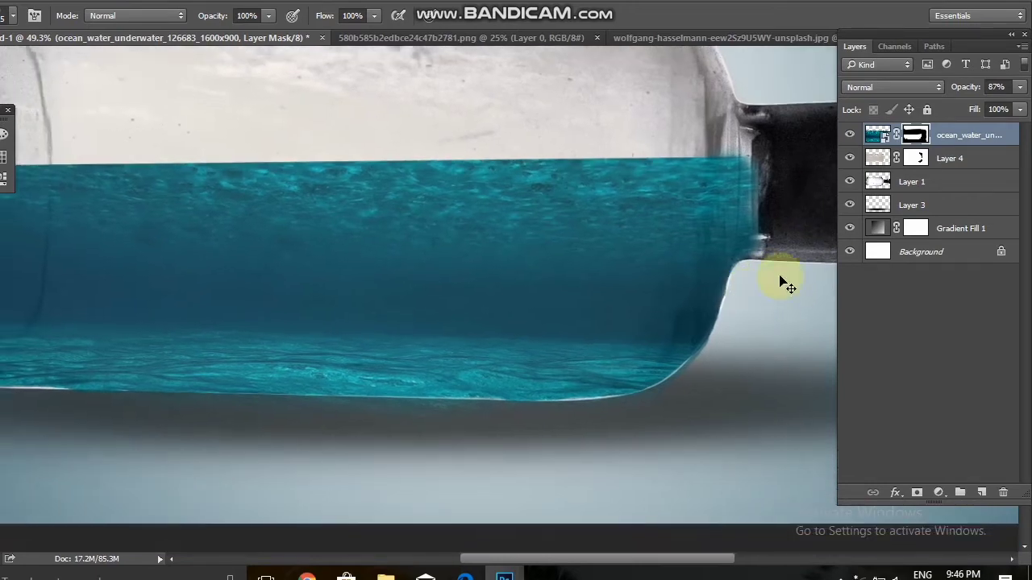
left_click(949, 161)
mouse_move(748, 166)
left_mouse_down()
mouse_move(704, 242)
mouse_move(715, 229)
mouse_move(726, 245)
mouse_move(731, 334)
left_mouse_up()
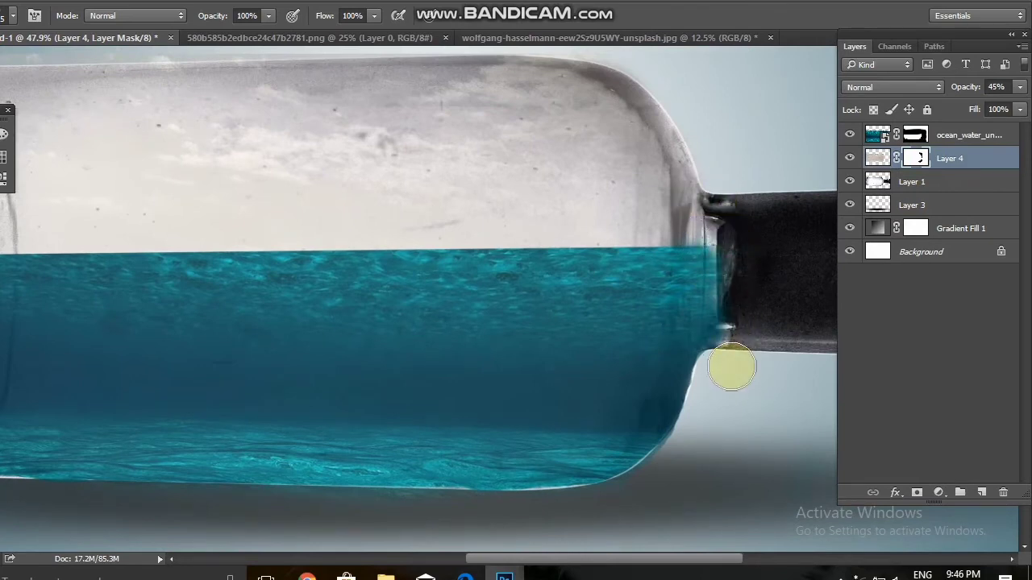
- Shrink the brush to 200 px and bring the bottle's left end and top edge into view
scroll(613, 385, "down", 2)
scroll(524, 396, "down", 3)
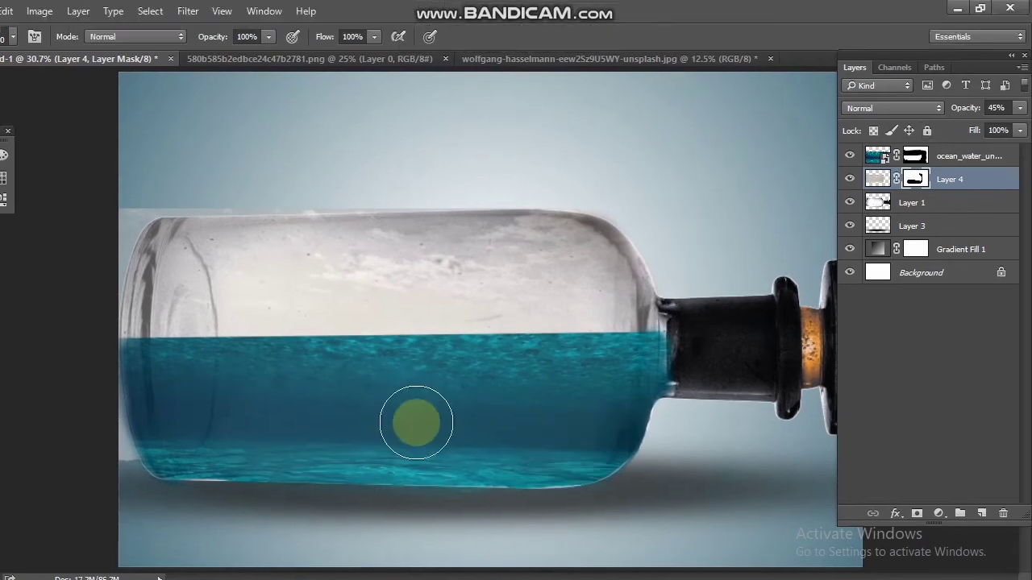
scroll(435, 355, "up", 1)
scroll(462, 380, "up", 1)
scroll(357, 357, "up", 1)
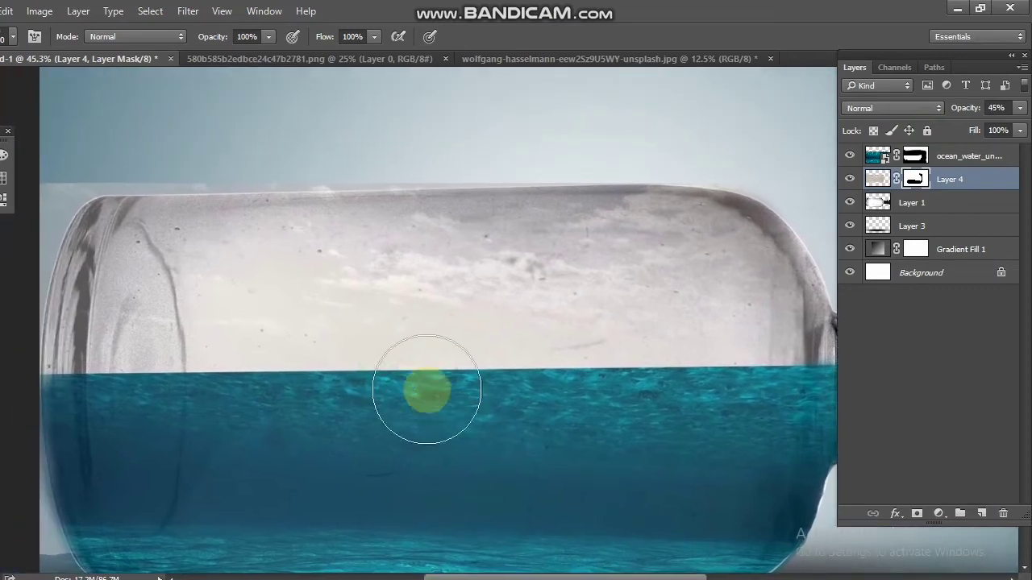
scroll(677, 185, "up", 1)
scroll(689, 202, "up", 1)
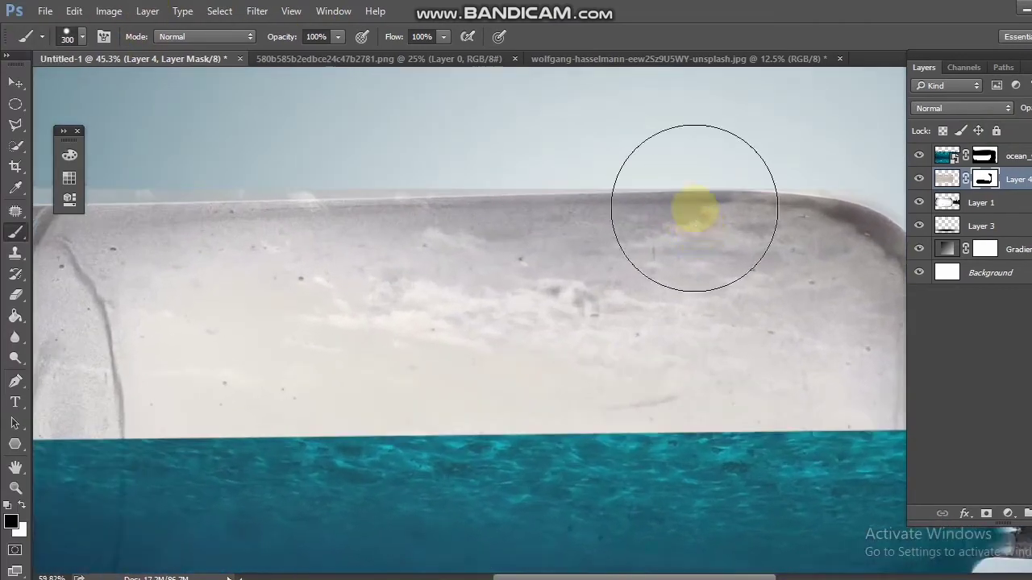
scroll(696, 137, "up", 1)
key("bracketleft")
key("bracketleft")
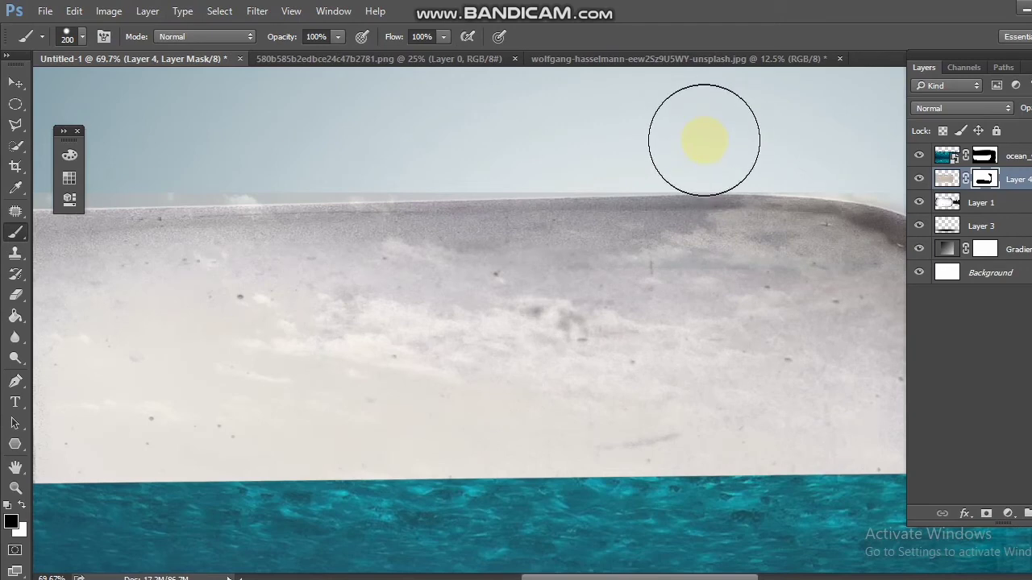
left_click_drag(249, 156, 342, 188)
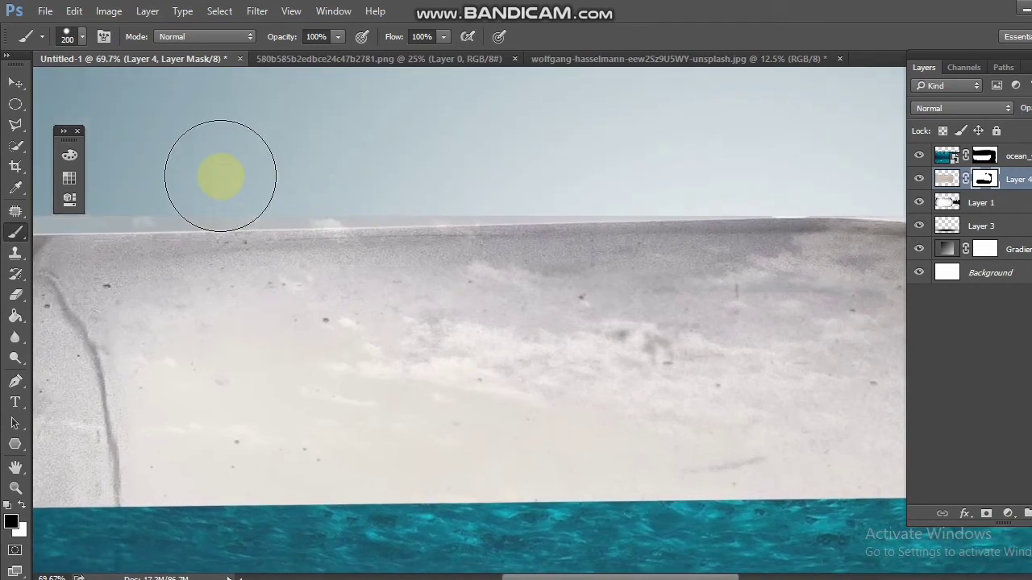
mouse_move(220, 179)
left_mouse_down()
mouse_move(408, 223)
mouse_move(507, 221)
left_mouse_up()
- Mask away the pale strip along the bottle's top edge and the light patch at its left end
left_click(239, 233)
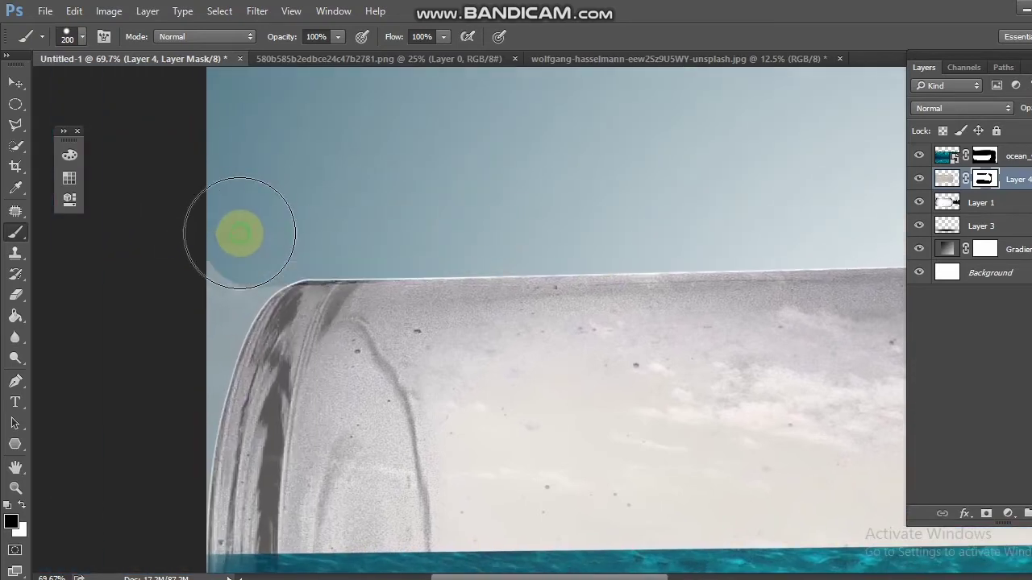
left_click_drag(239, 233, 271, 235)
key("ctrl+z")
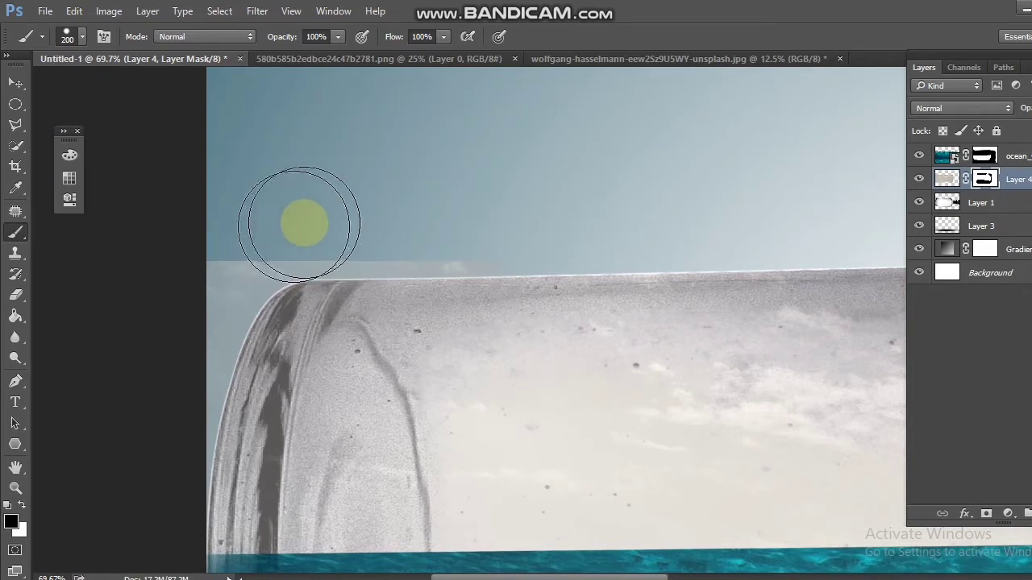
left_click(305, 222)
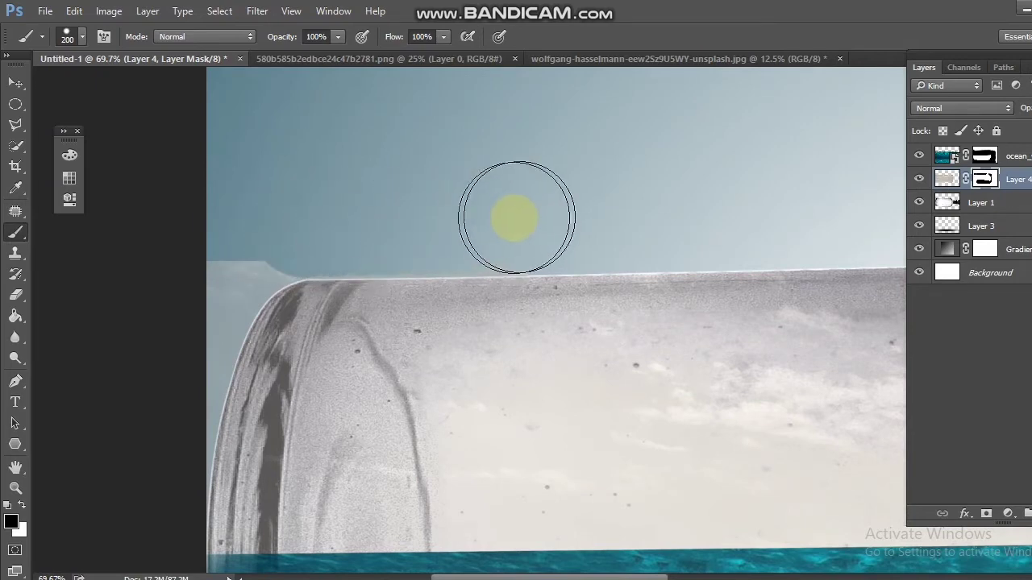
left_click_drag(521, 216, 366, 219)
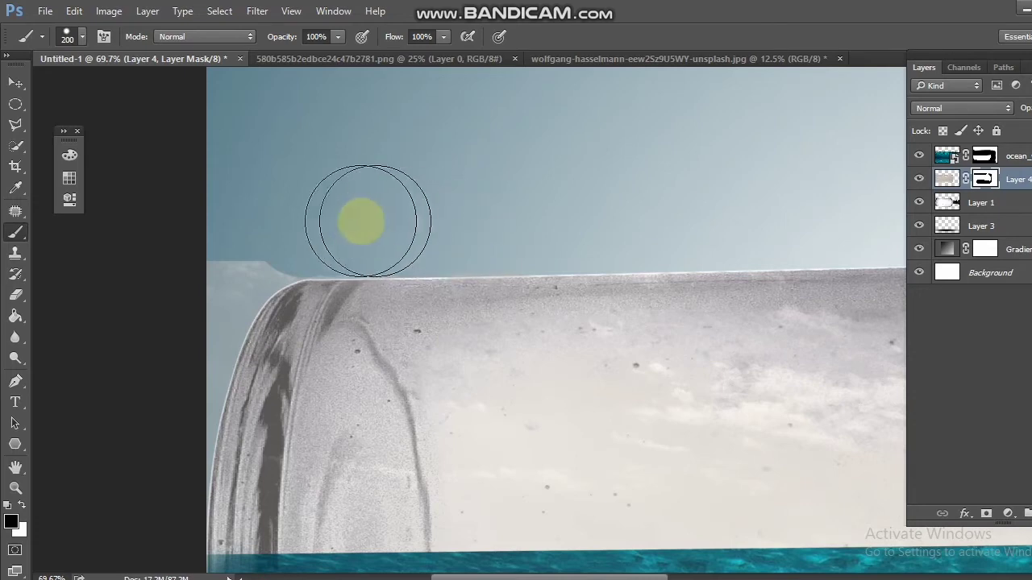
mouse_move(271, 218)
left_mouse_down()
mouse_move(271, 230)
mouse_move(207, 258)
mouse_move(200, 276)
mouse_move(234, 268)
mouse_move(191, 288)
mouse_move(170, 385)
left_mouse_up()
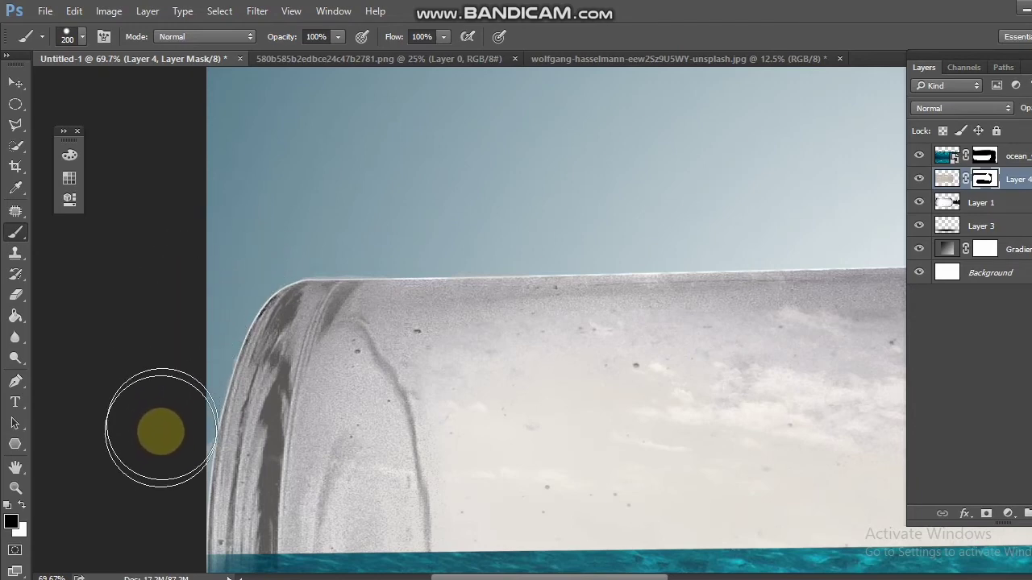
left_click_drag(221, 328, 375, 142)
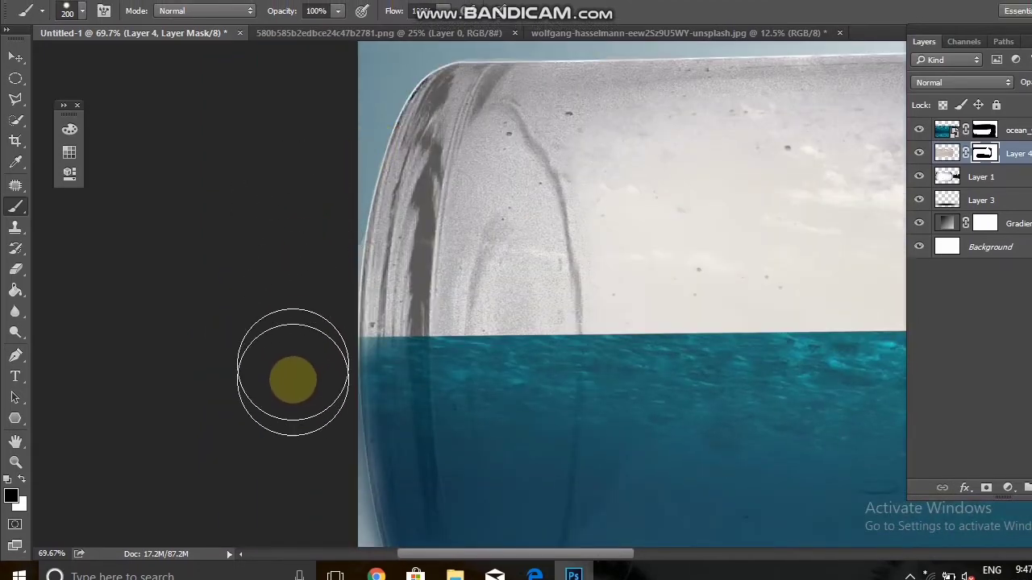
left_click_drag(293, 380, 276, 237)
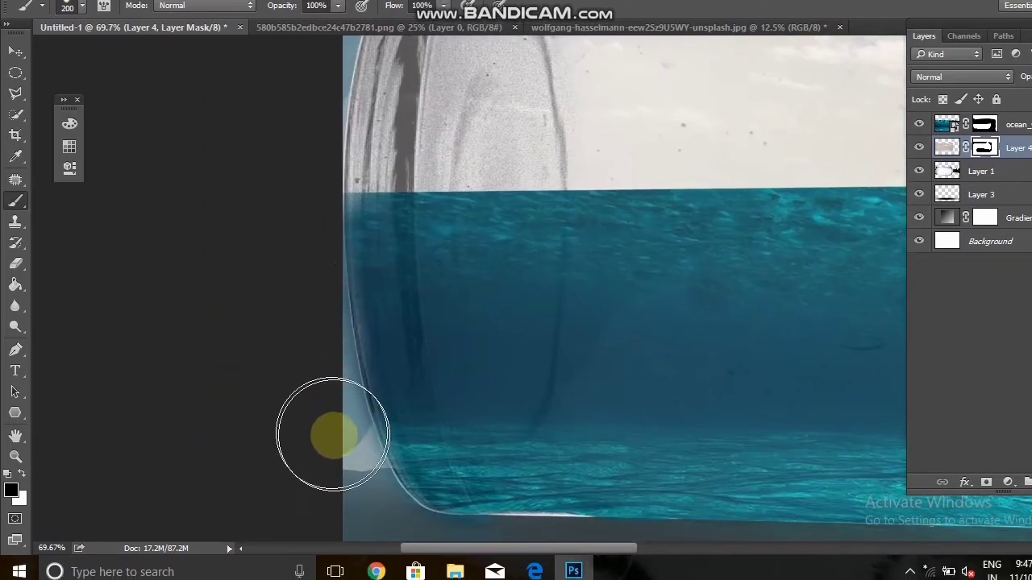
mouse_move(329, 379)
left_mouse_down()
mouse_move(282, 282)
mouse_move(618, 304)
mouse_move(291, 278)
left_mouse_up()
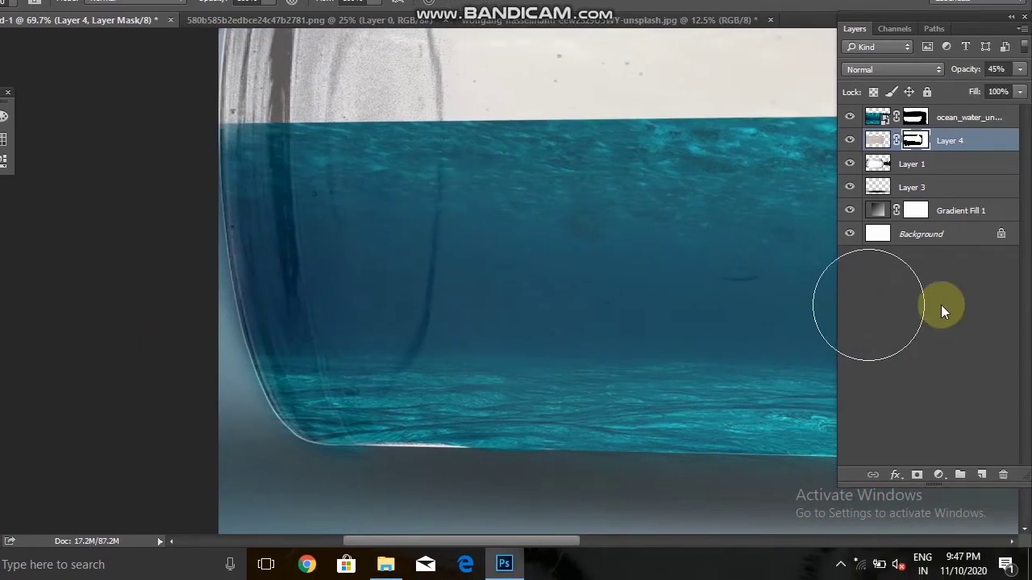
- Target the ocean_water mask, adjust brush size and hardness, and dab the bottle's left corner
left_click(915, 117)
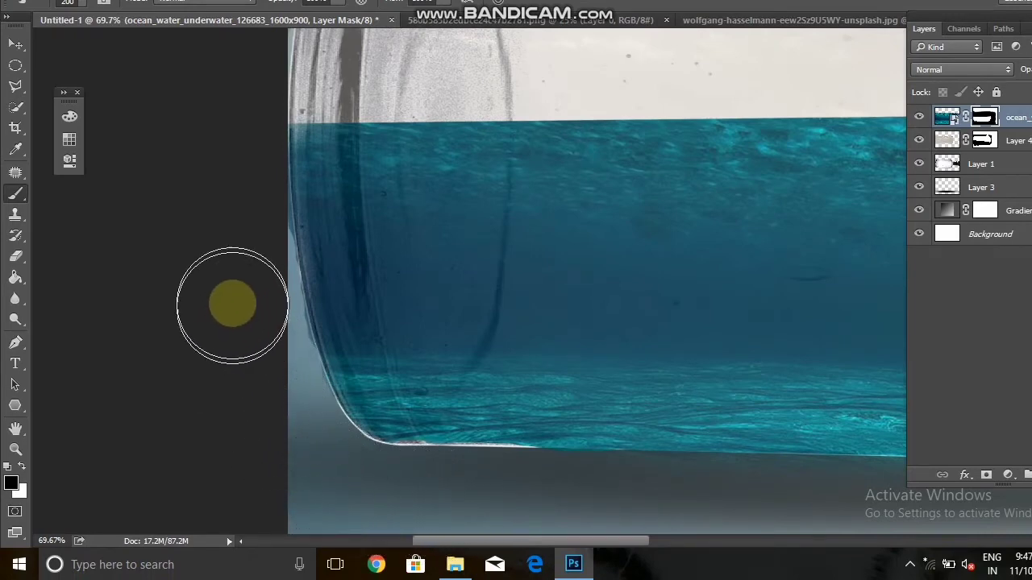
right_click(230, 250)
right_click(513, 145)
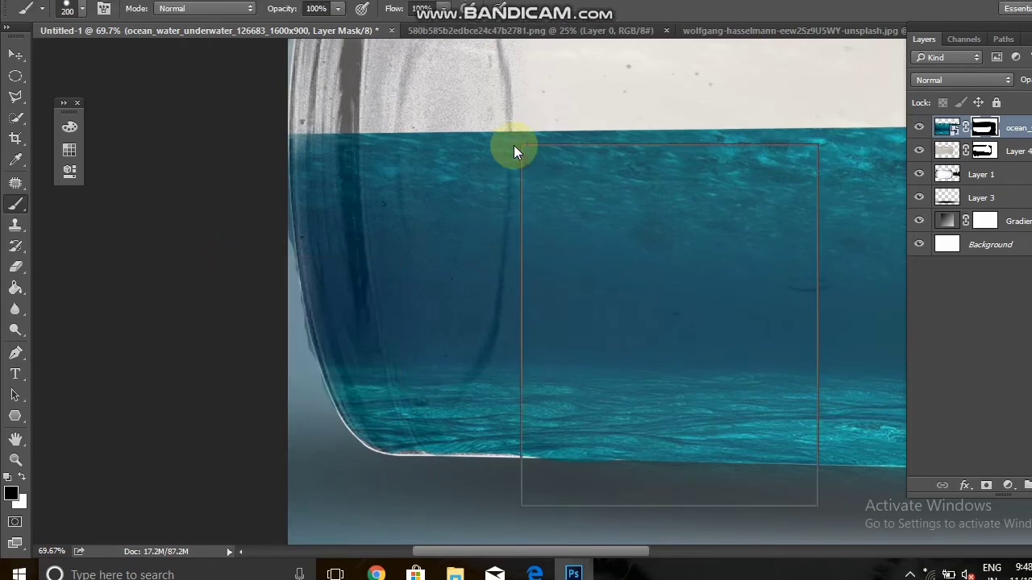
key("Return")
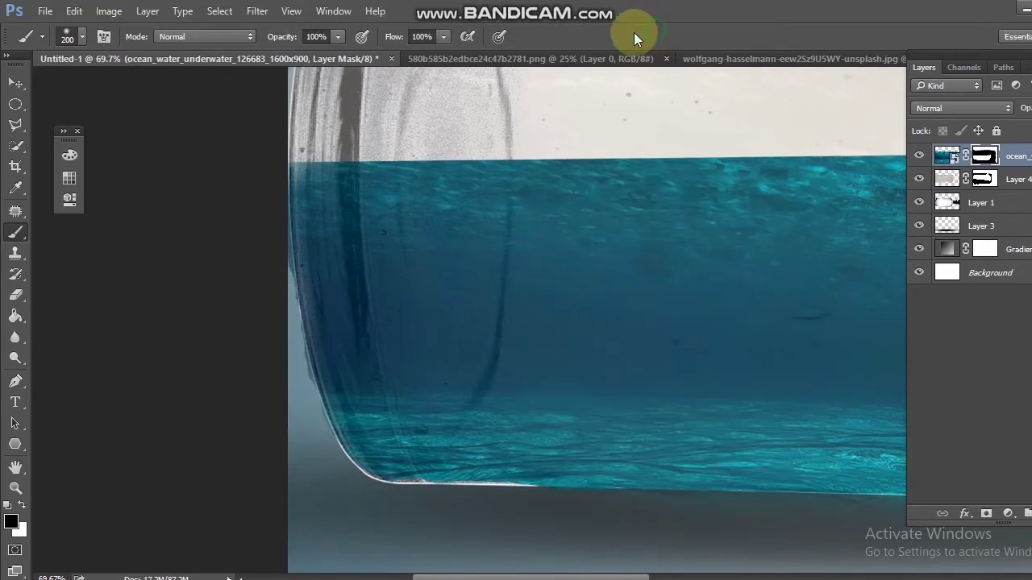
left_click(243, 242)
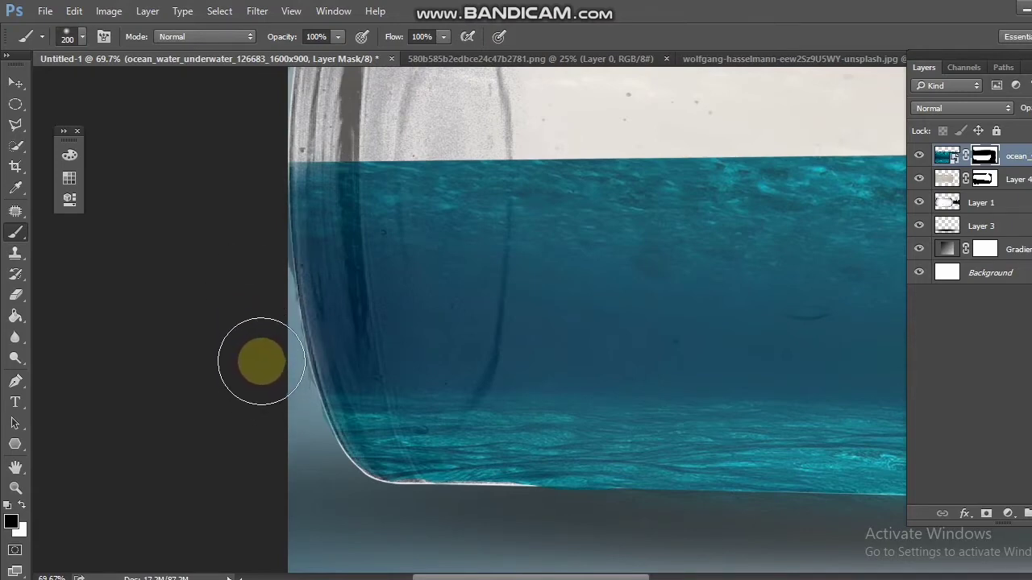
- Zoom out to view the whole bottle and select Layer 4
mouse_move(453, 344)
left_mouse_down()
mouse_move(430, 338)
mouse_move(392, 299)
left_mouse_up()
mouse_move(754, 417)
left_mouse_down()
mouse_move(774, 436)
mouse_move(760, 410)
left_mouse_up()
left_click(438, 295)
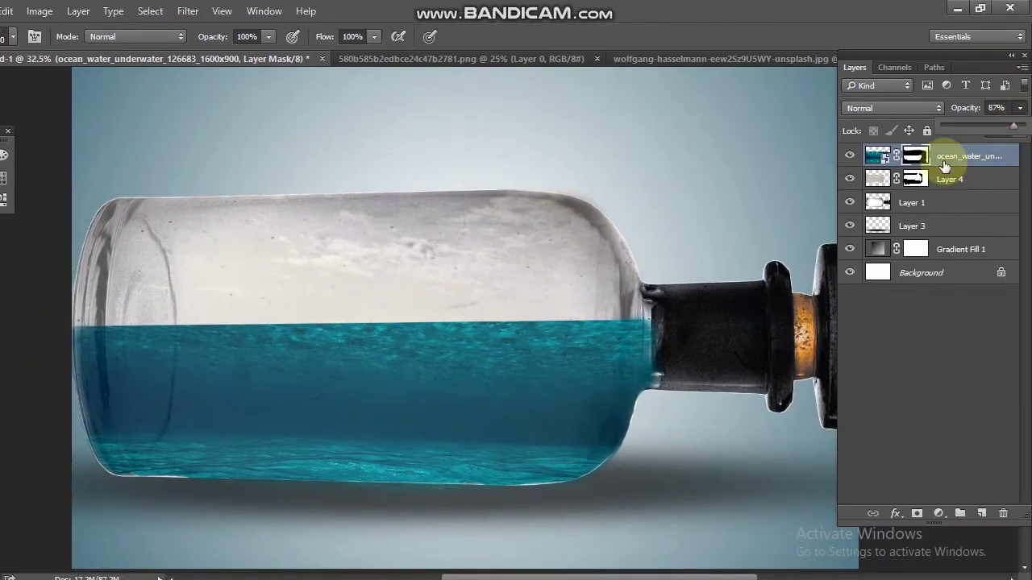
left_click(955, 179)
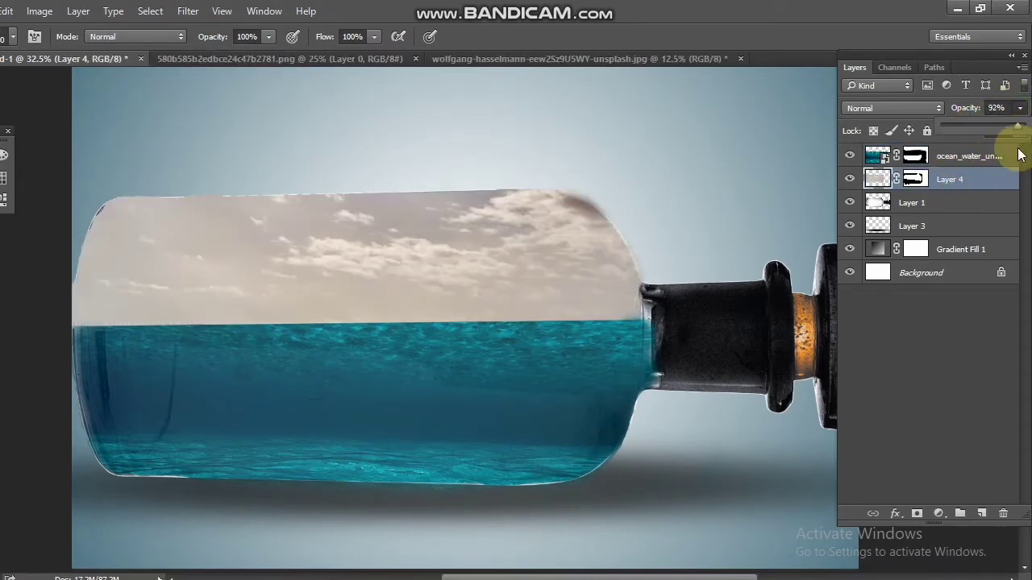
- Set Layer 4's opacity to 77% and choose a round brush preset
left_click_drag(489, 156, 560, 248)
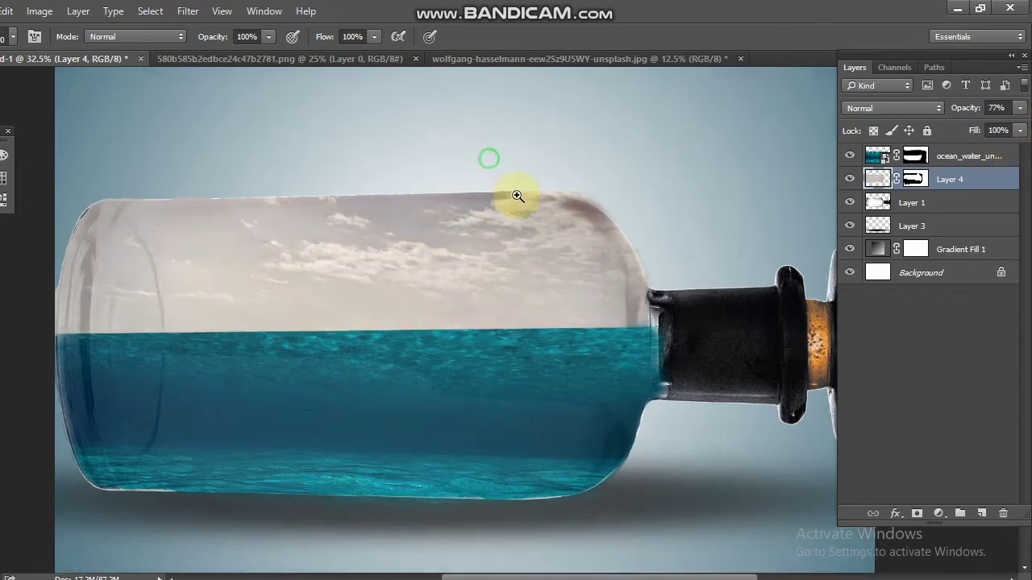
left_click(606, 160)
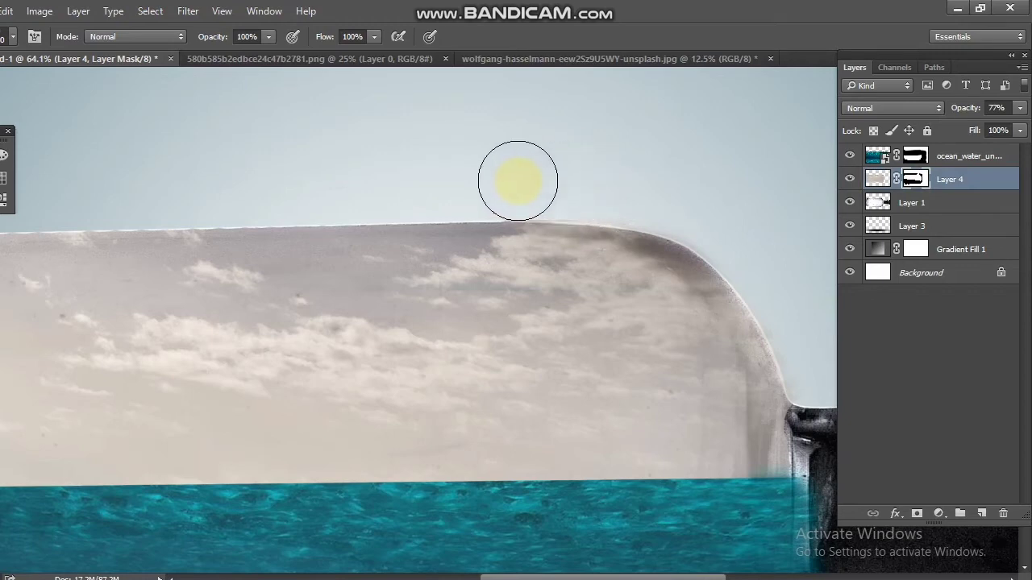
right_click(511, 174)
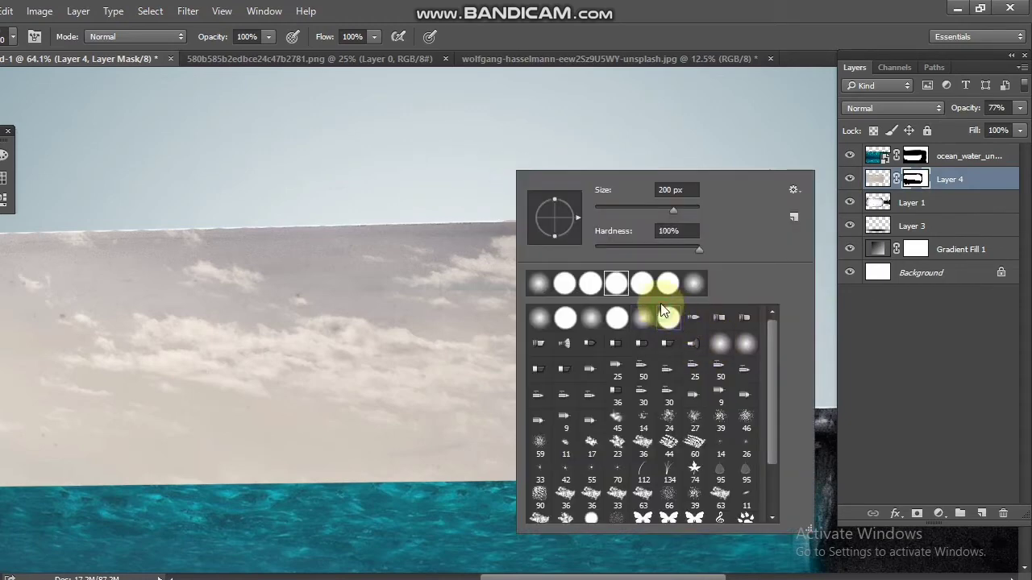
double_click(660, 310)
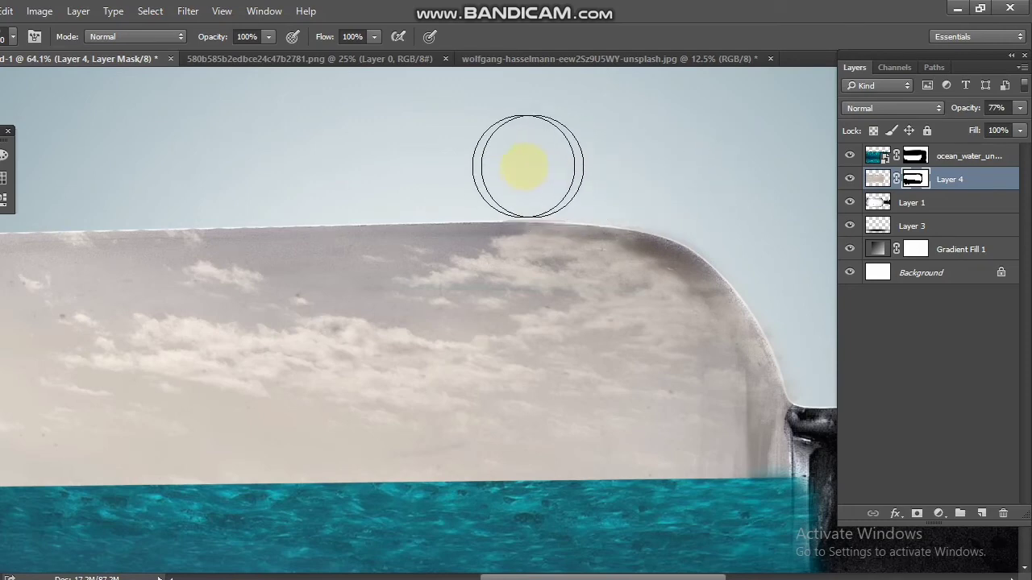
- Touch up Layer 4's mask at the bottle's upper-left corner
left_click_drag(481, 167, 593, 180)
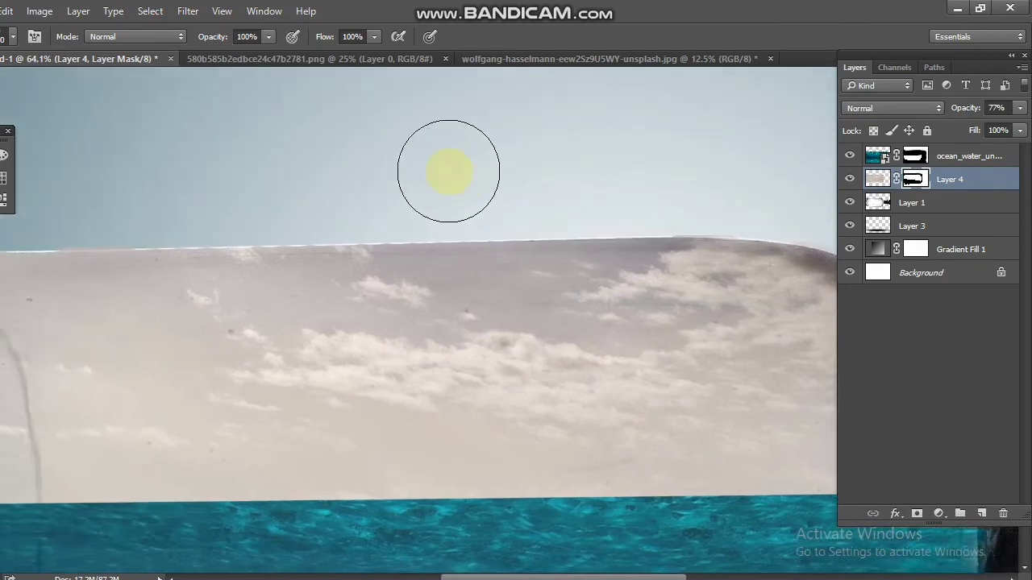
left_click_drag(269, 196, 562, 204)
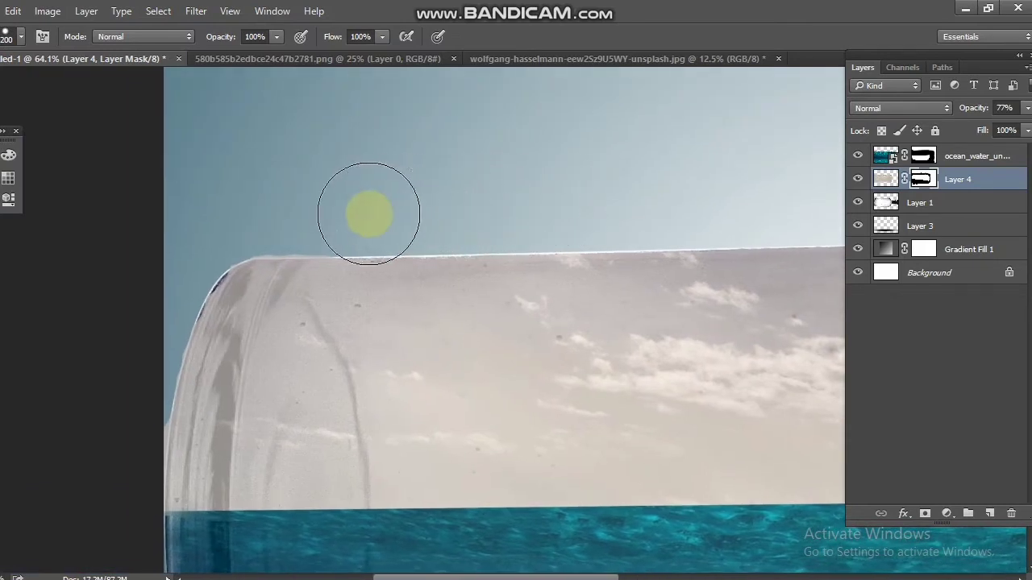
left_click(258, 220)
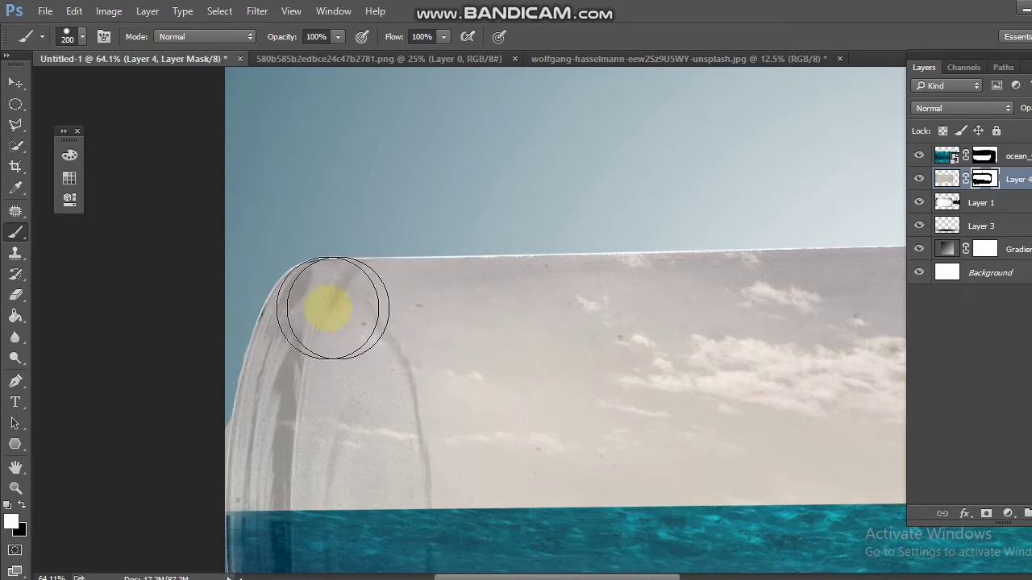
scroll(600, 326, "down", 2)
scroll(580, 299, "down", 3)
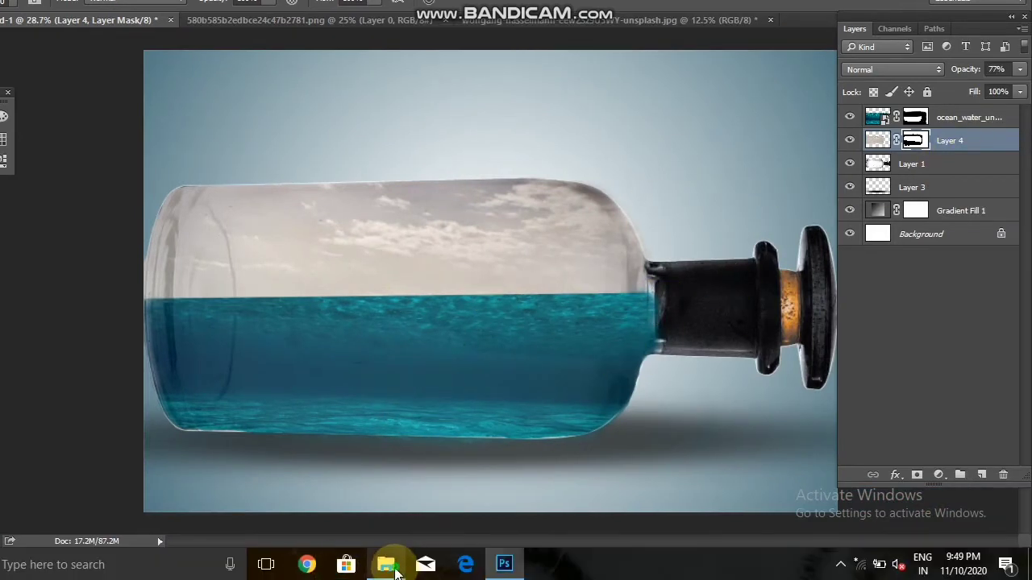
- Open the New Volume (E:) project folder and drag the pngegg ship image into Photoshop
left_click(388, 565)
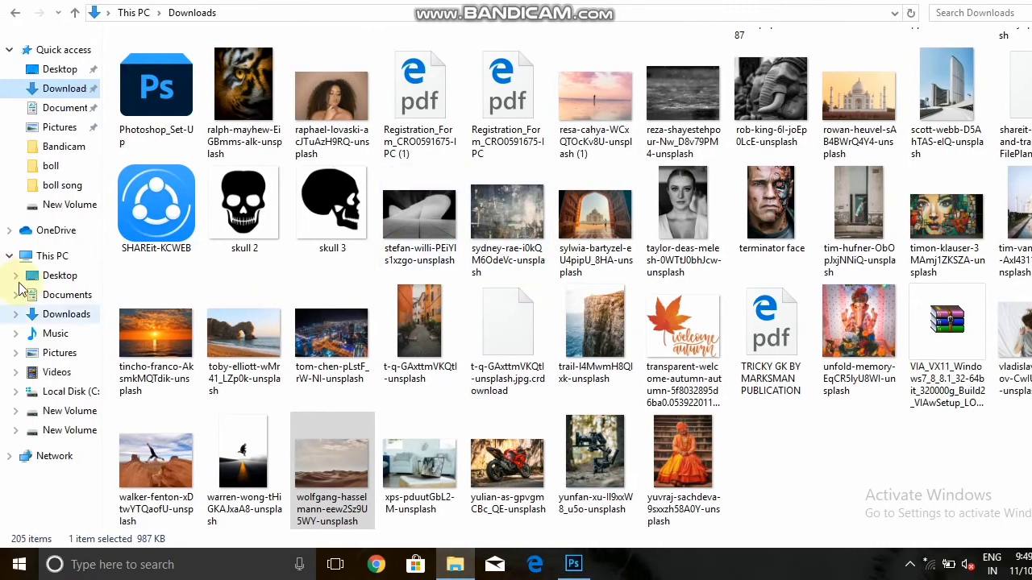
left_click(71, 392)
left_click(73, 410)
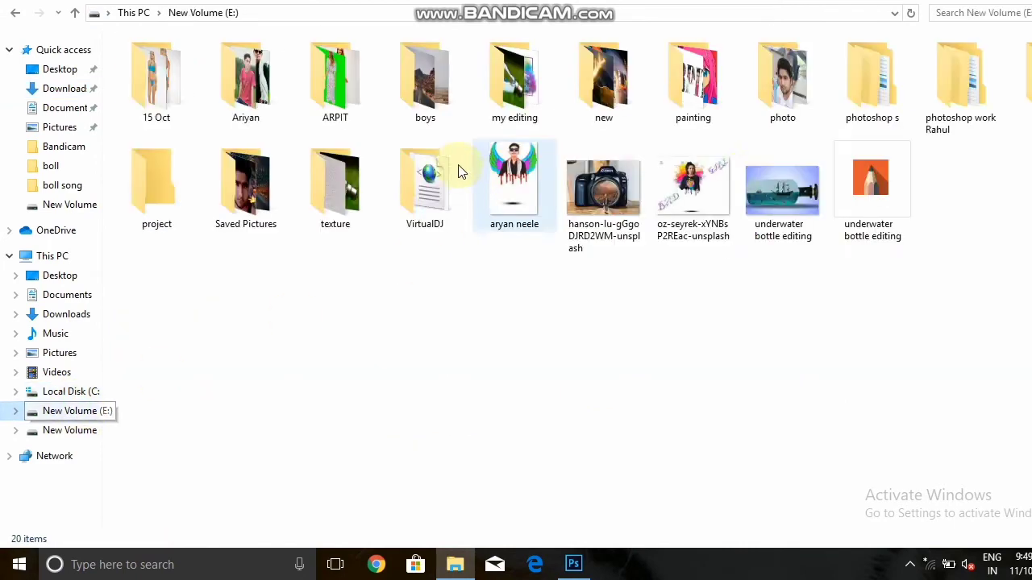
double_click(139, 225)
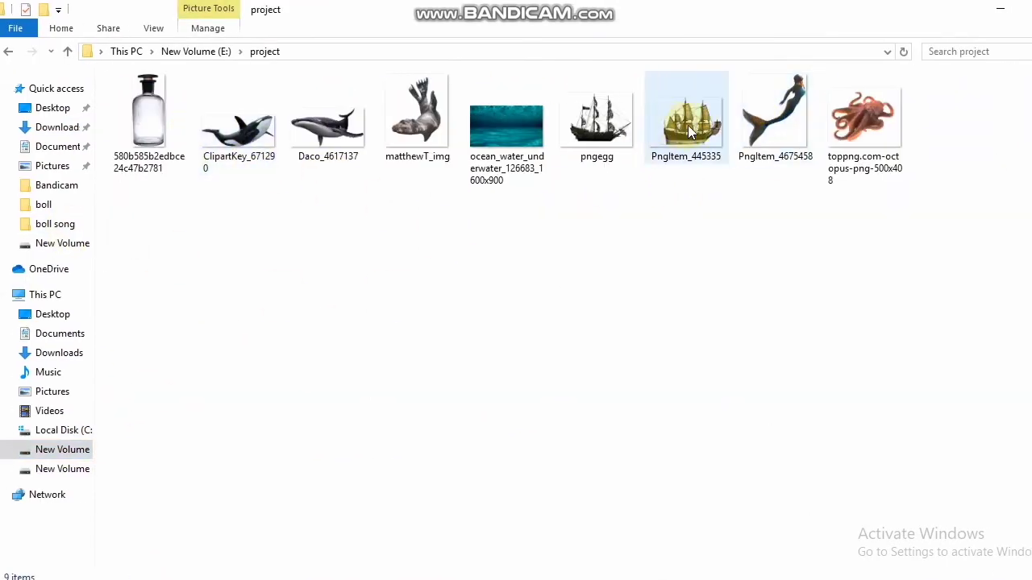
mouse_move(691, 125)
left_mouse_down()
mouse_move(677, 182)
mouse_move(657, 206)
left_mouse_up()
mouse_move(594, 129)
left_mouse_down()
mouse_move(609, 441)
mouse_move(562, 235)
left_mouse_up()
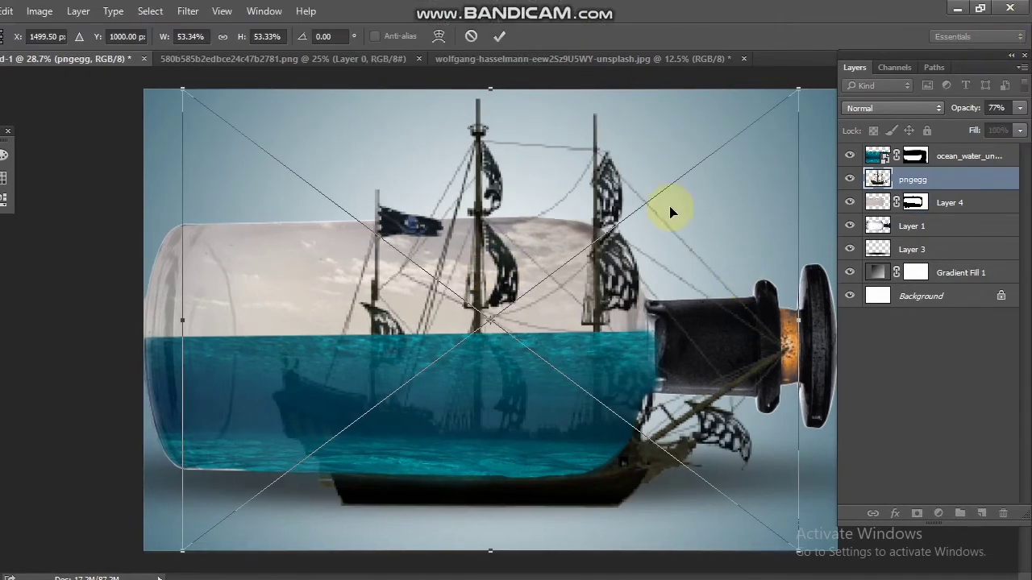
- Flip the pngegg ship horizontally and move its layer above ocean_water
right_click(678, 216)
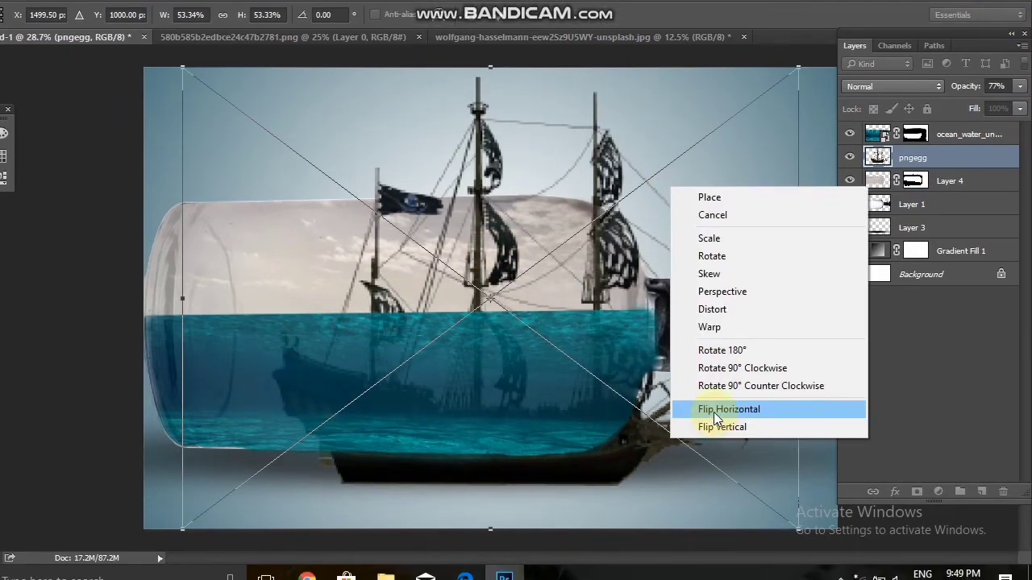
left_click(712, 411)
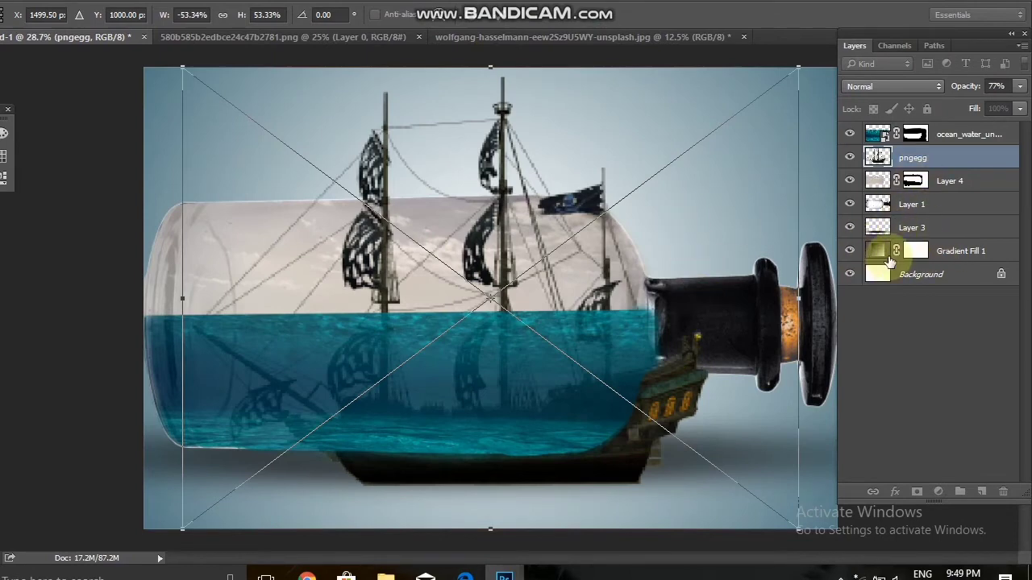
double_click(760, 341)
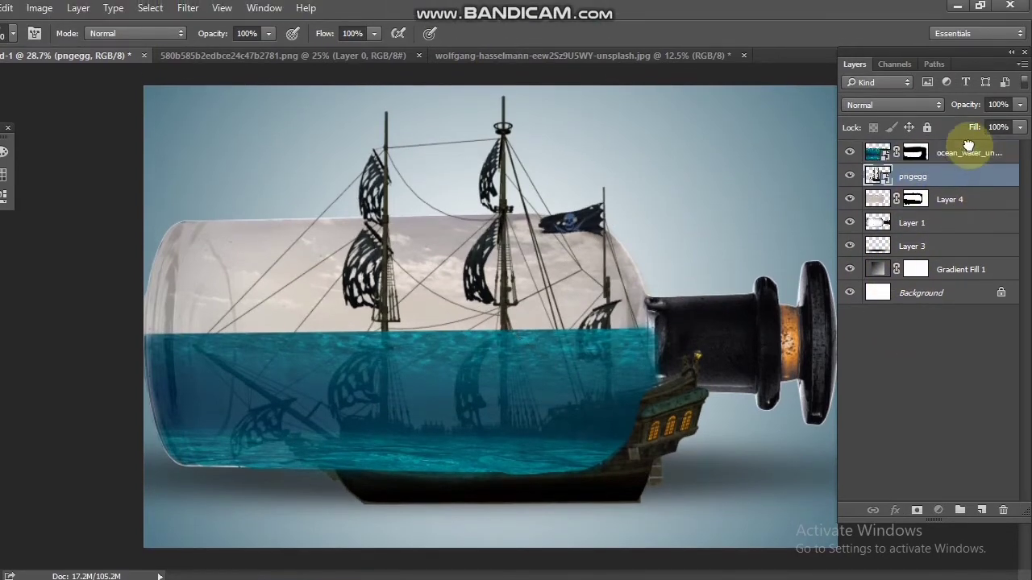
left_click_drag(969, 172, 967, 136)
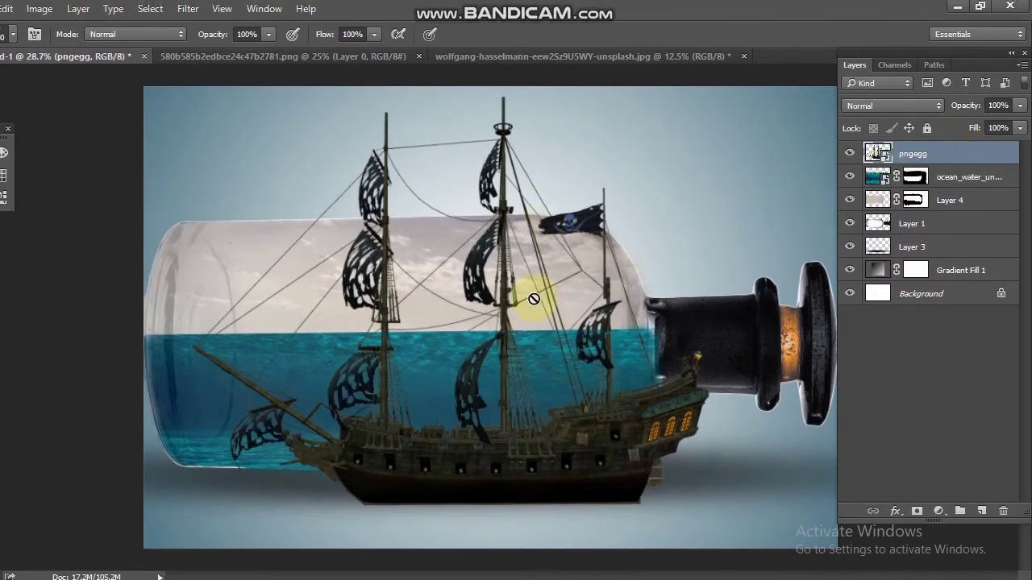
- Scale the ship to about 24% and place it on the waterline inside the bottle
key("ctrl+t")
key("ctrl+0")
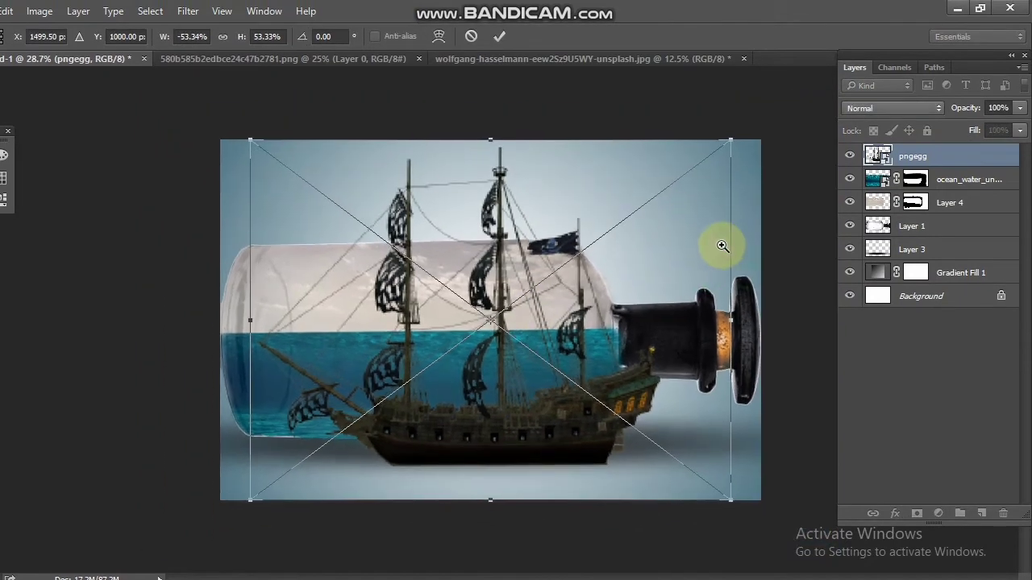
mouse_move(723, 141)
left_mouse_down()
mouse_move(476, 385)
mouse_move(587, 261)
left_mouse_up()
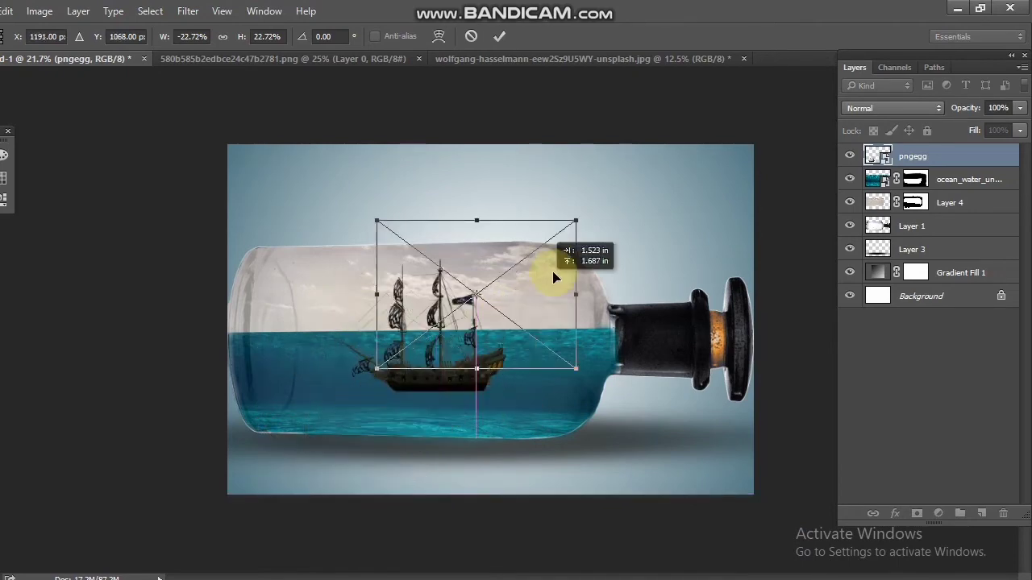
key("ctrl+plus")
left_click_drag(615, 401, 627, 425)
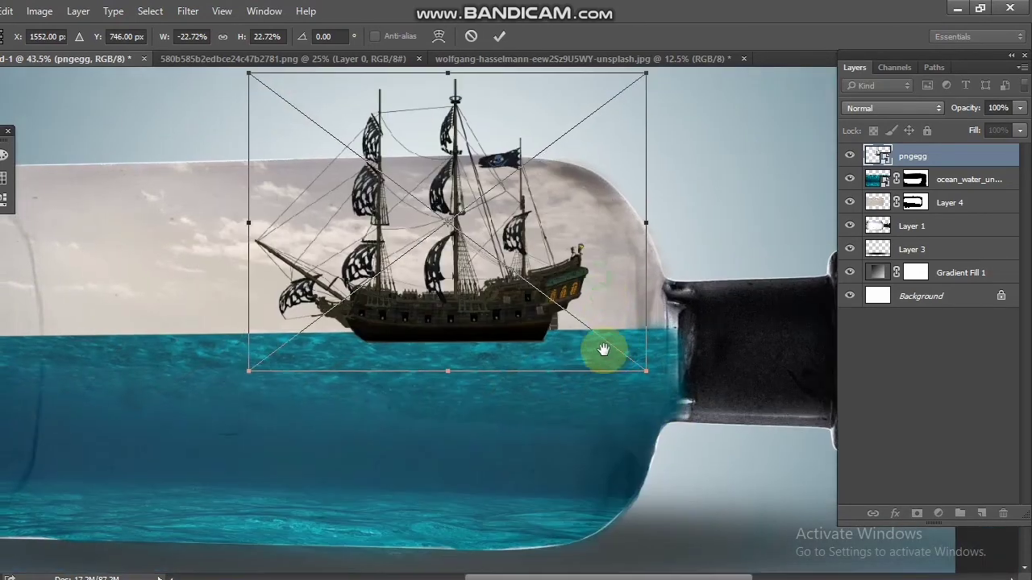
scroll(600, 338, "up", 3)
left_click_drag(645, 150, 560, 246)
left_click_drag(460, 357, 525, 409)
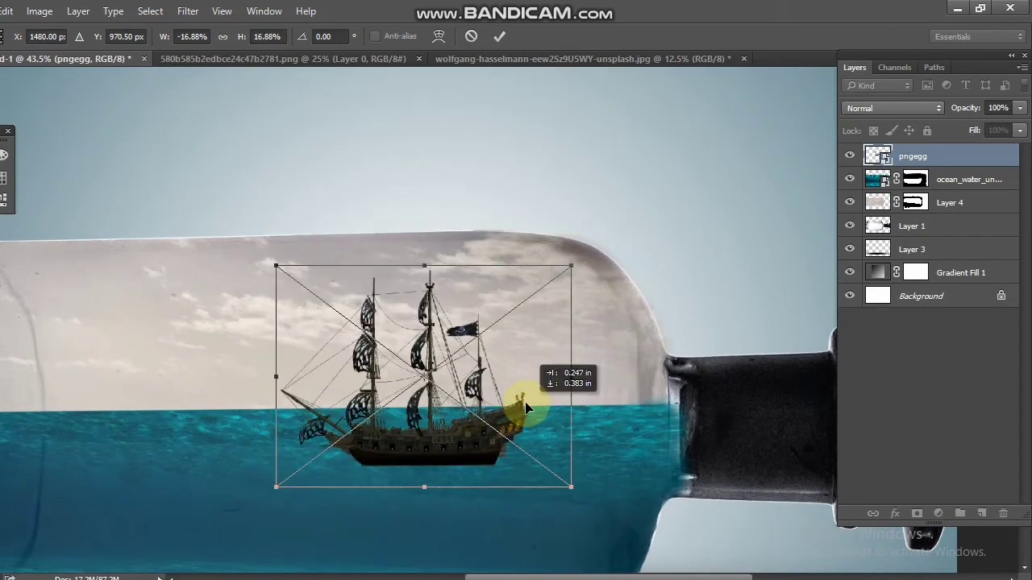
left_click_drag(571, 265, 625, 252)
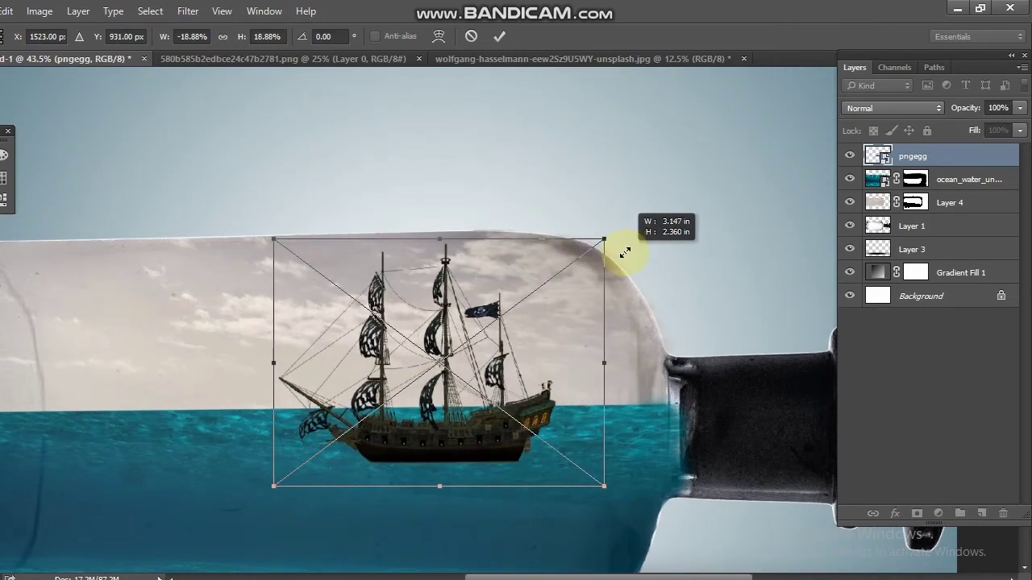
left_click_drag(605, 363, 694, 379)
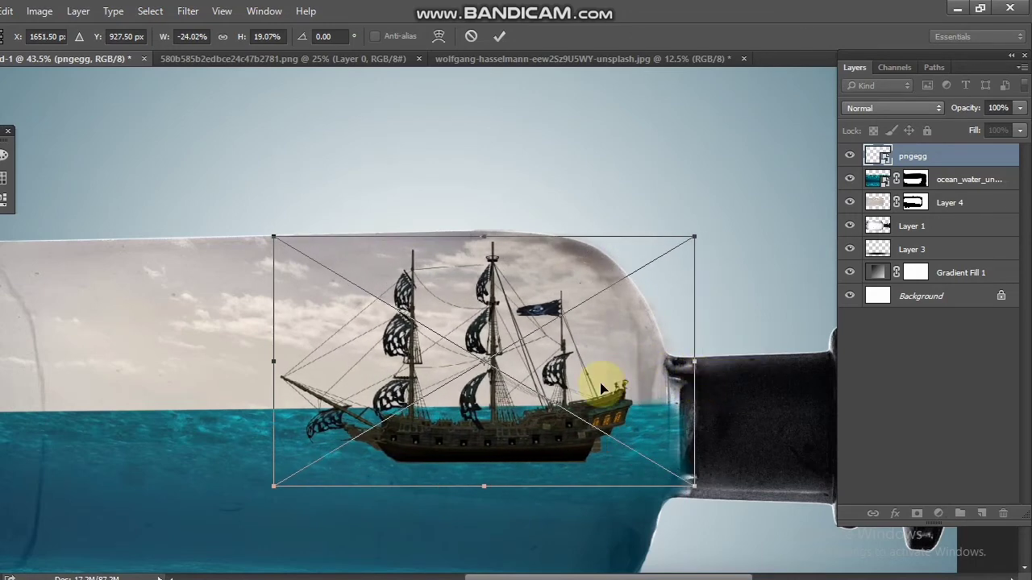
left_click_drag(602, 389, 564, 386)
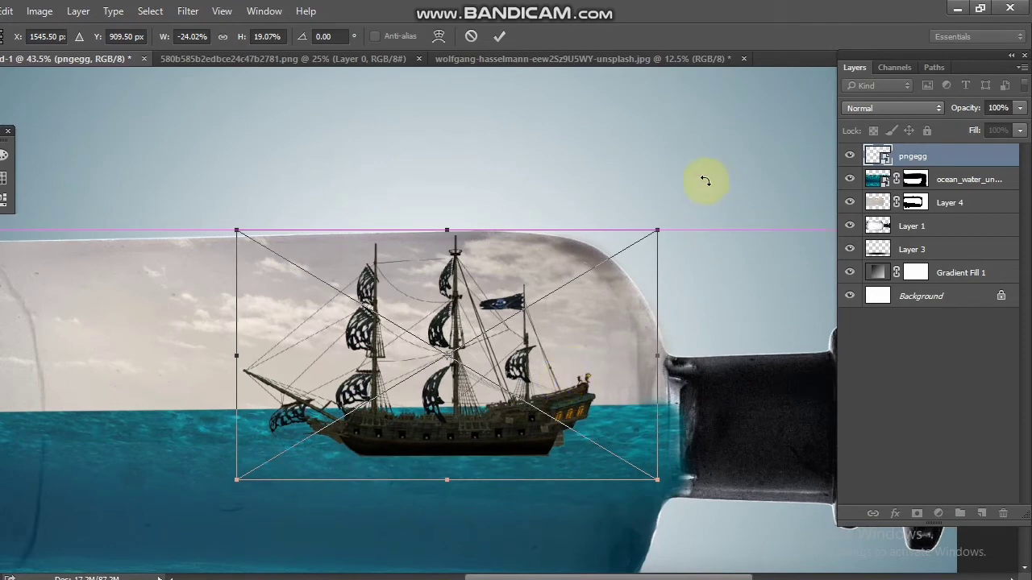
left_click_drag(663, 230, 664, 231)
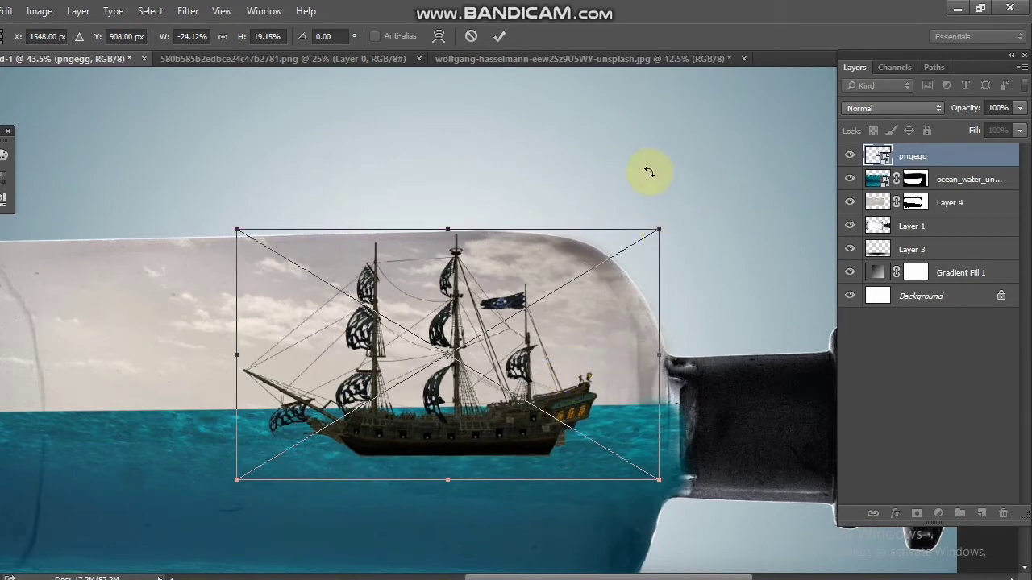
key("Return")
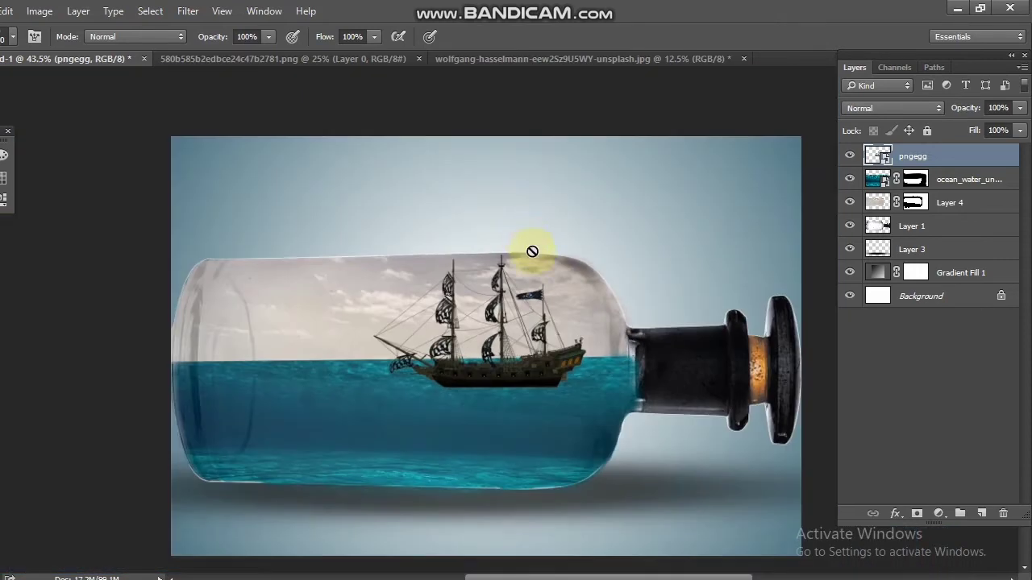
- Drag the PngItem_4675458 mermaid image from the project folder into the Photoshop composition
scroll(463, 409, "up", 1)
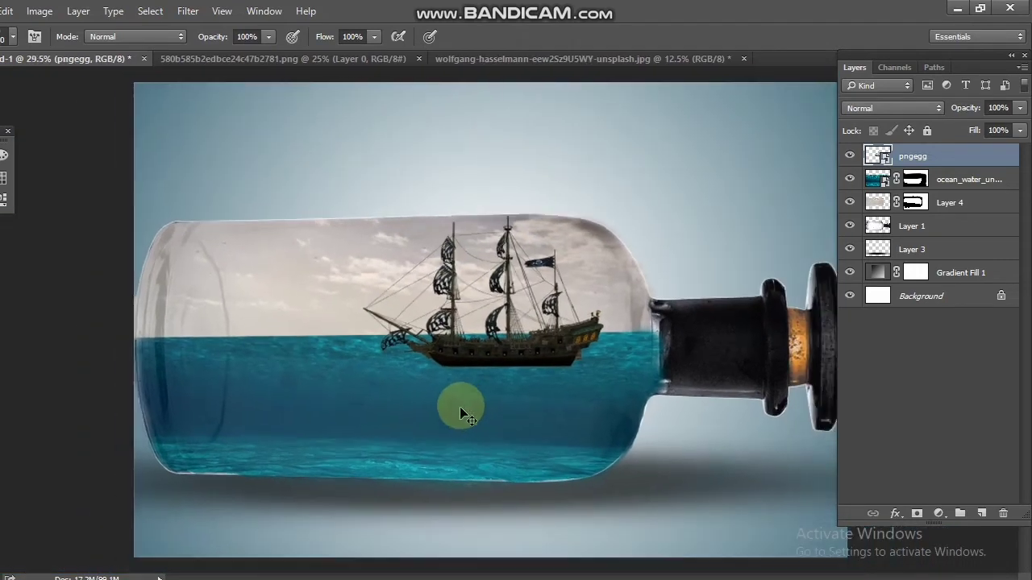
left_click(384, 564)
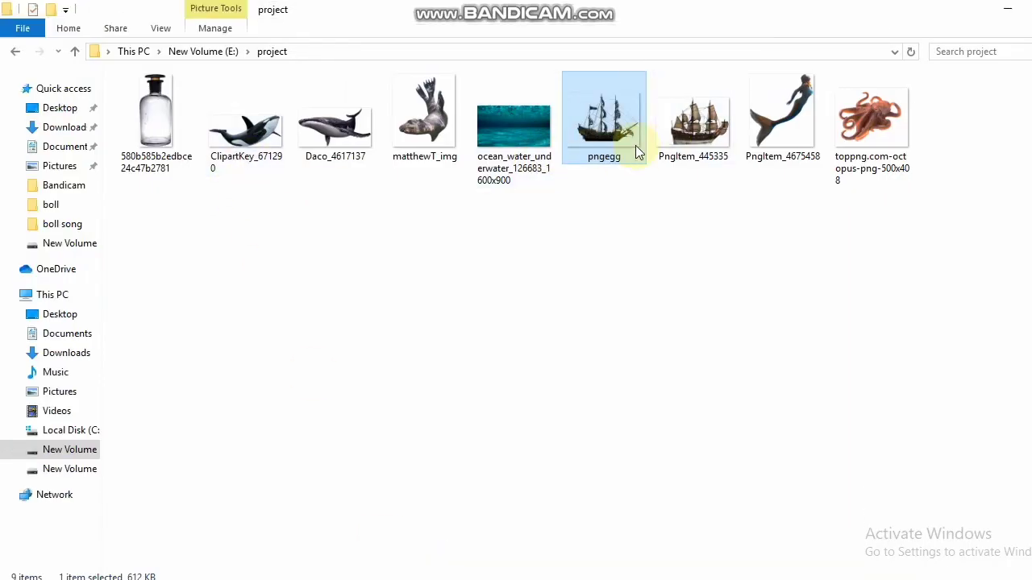
mouse_move(782, 117)
left_mouse_down()
mouse_move(508, 556)
mouse_move(455, 435)
left_mouse_up()
left_click_drag(376, 332, 357, 345)
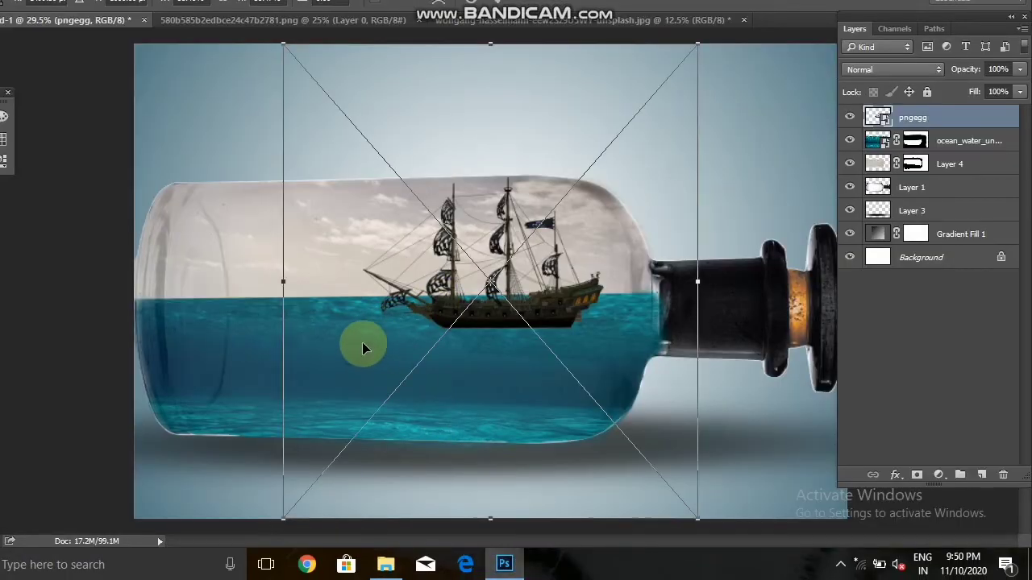
- Scale the mermaid to about 10.5% and position it underwater, left of the ship
scroll(685, 323, "down", 2)
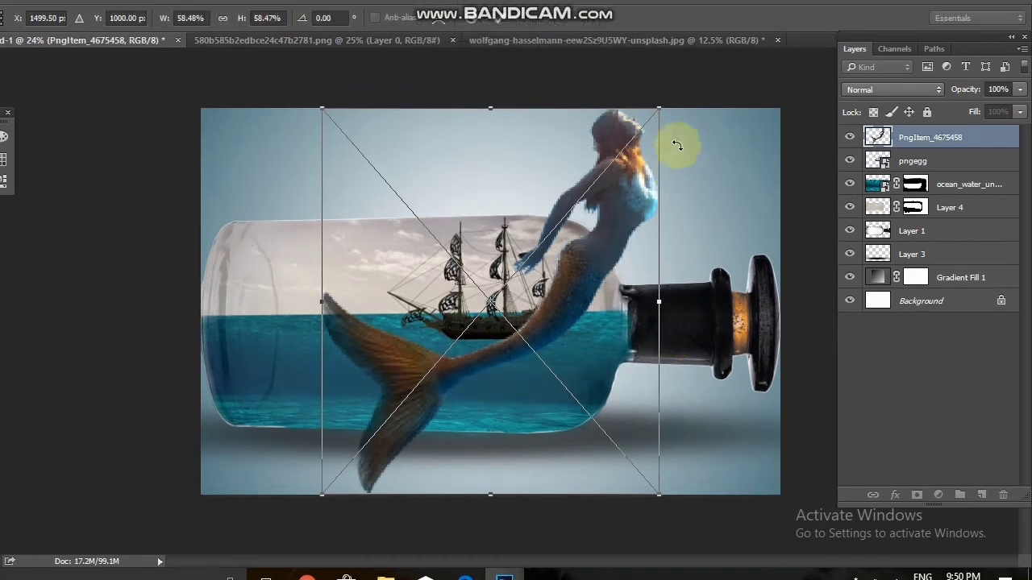
mouse_move(659, 108)
left_mouse_down()
mouse_move(419, 413)
mouse_move(390, 354)
mouse_move(397, 343)
left_mouse_up()
scroll(427, 403, "up", 3)
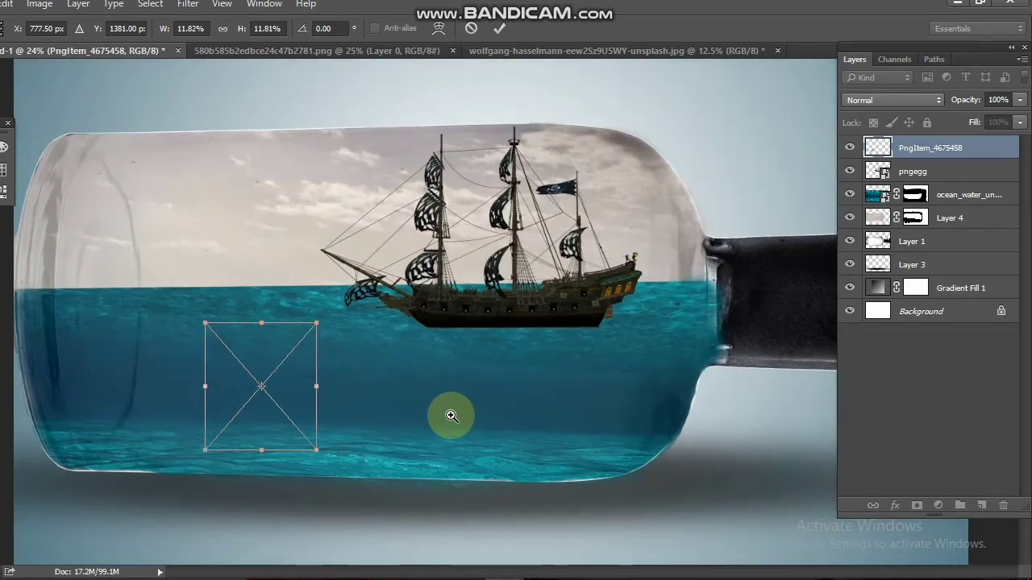
key("ctrl+z")
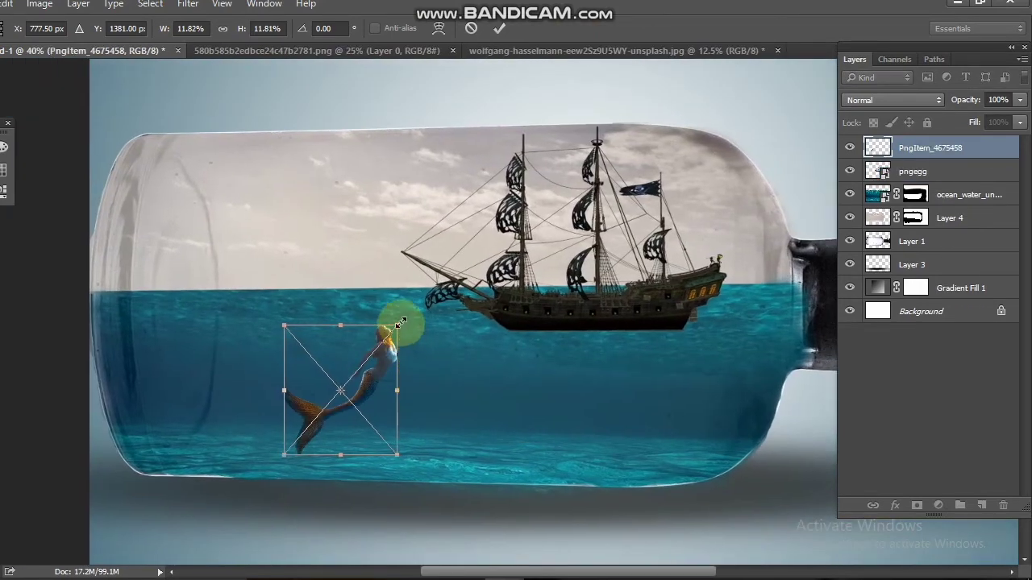
left_click_drag(401, 322, 397, 325)
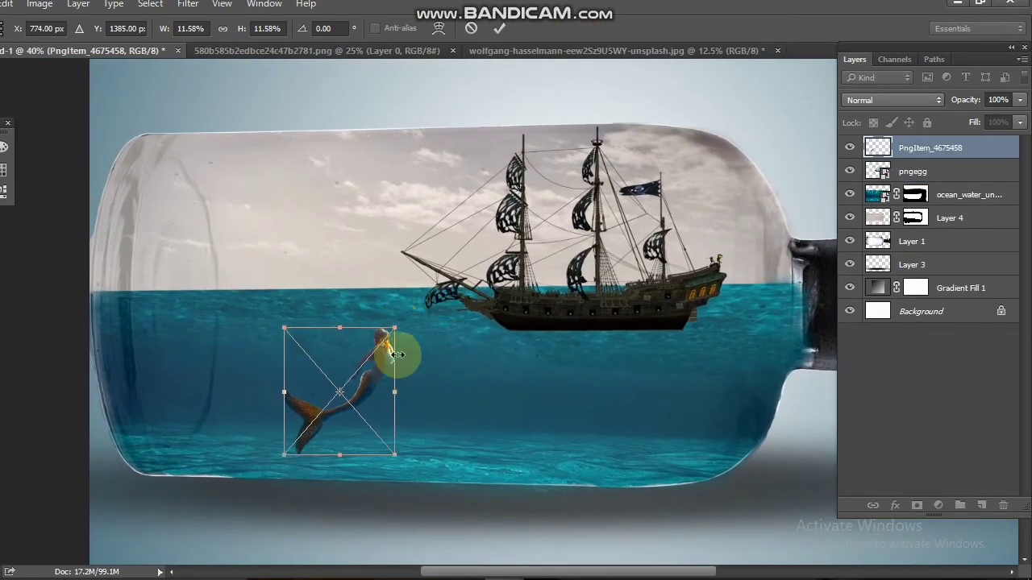
left_click_drag(369, 379, 385, 366)
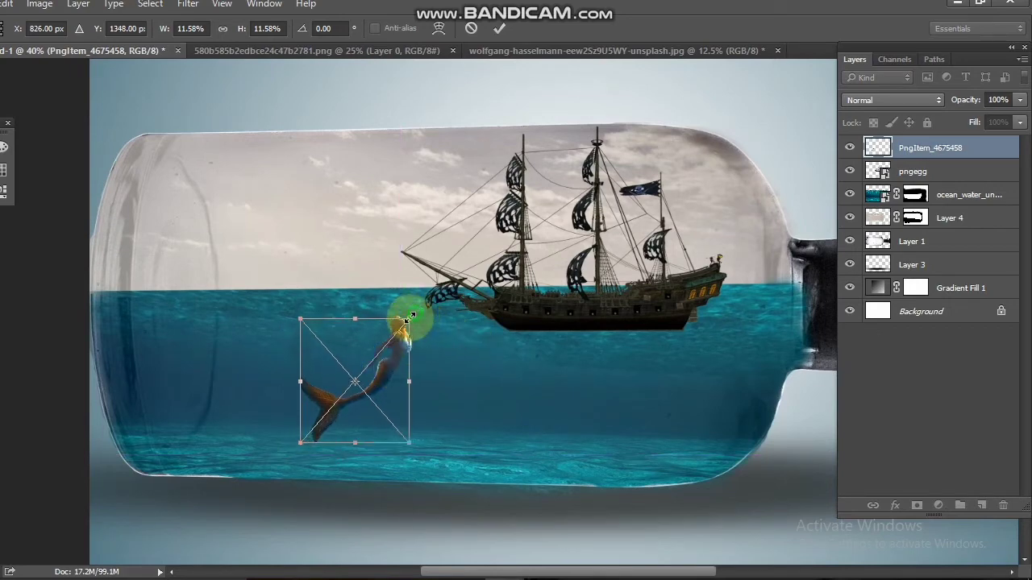
left_click_drag(408, 318, 400, 328)
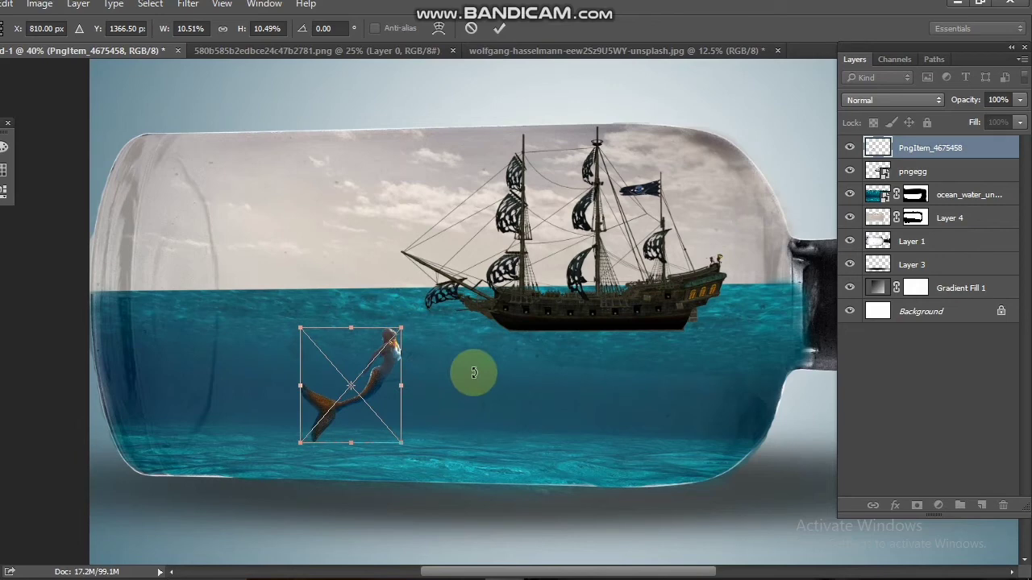
key("Return")
- Add empty Layer 5 and undo a trial black stroke over the mermaid
left_click(982, 475)
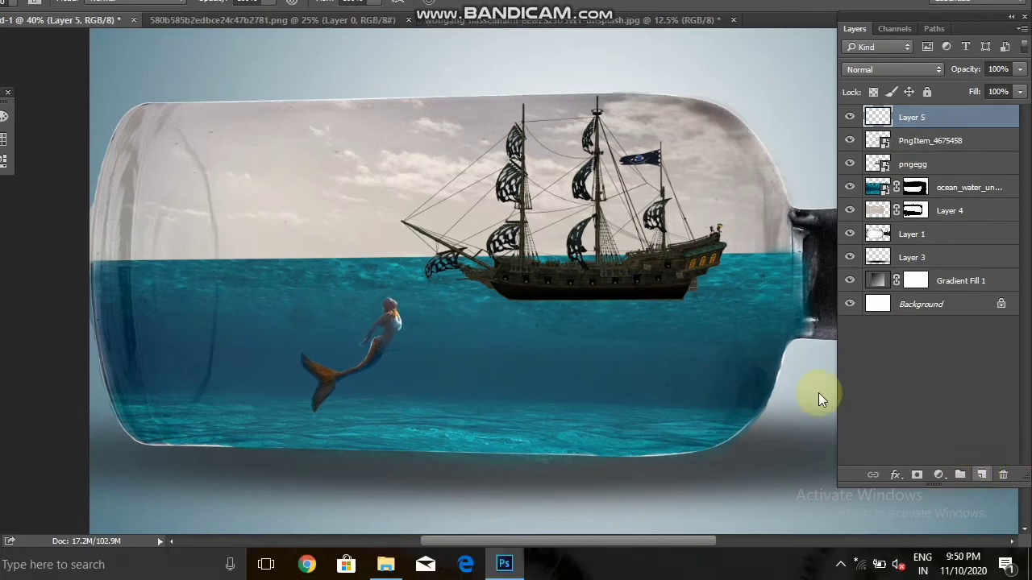
scroll(466, 386, "up", 2)
scroll(461, 381, "up", 2)
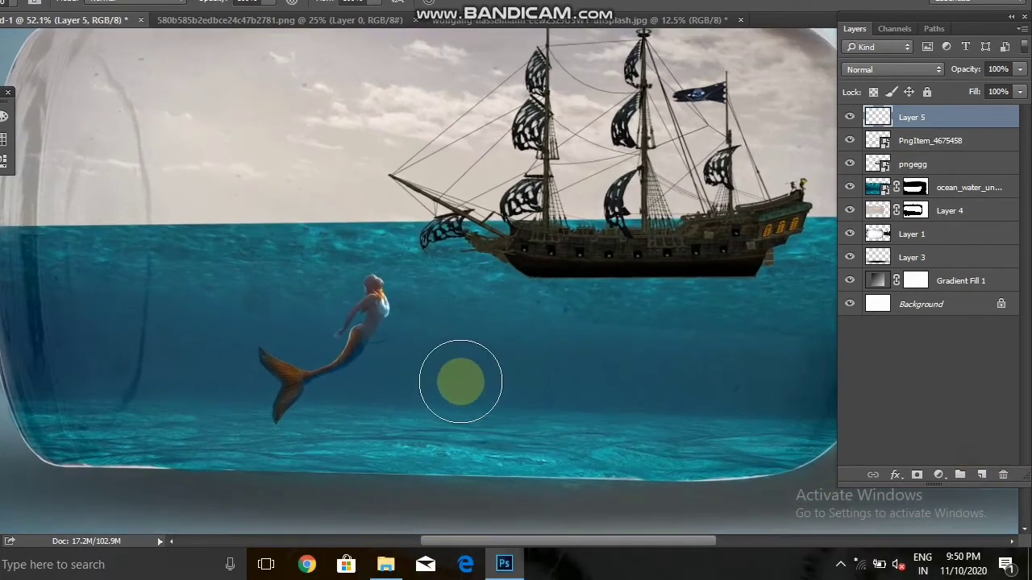
left_click_drag(355, 364, 372, 364)
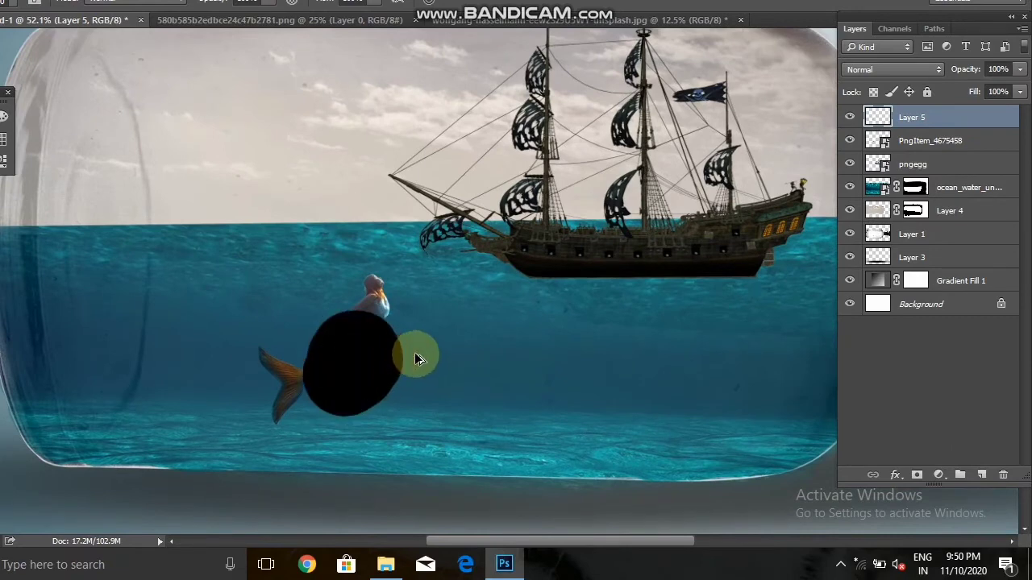
key("ctrl+z")
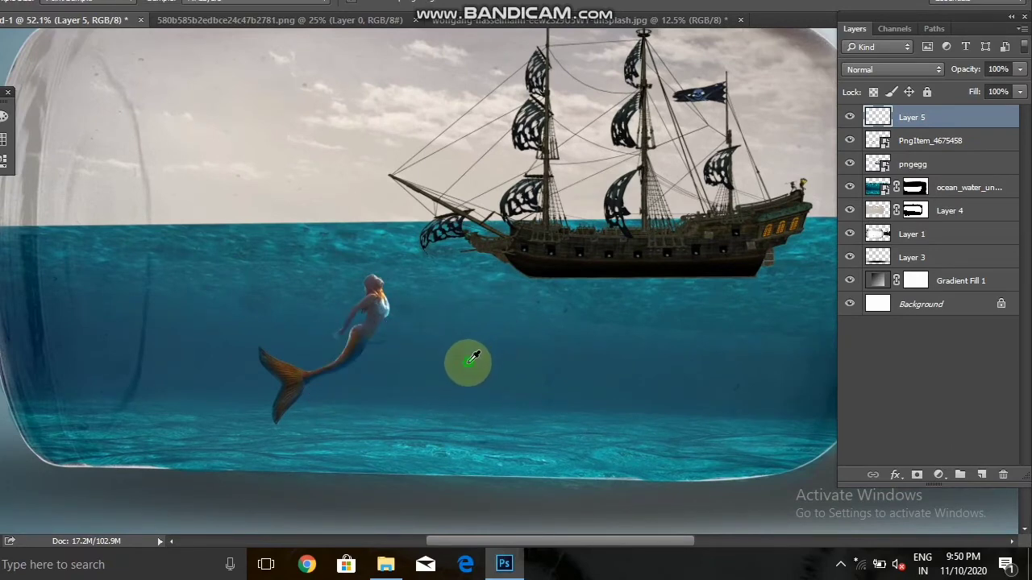
- Sample the water colour, lower brush flow to 3%, and undo the darkening of the mermaid's tail
left_click(471, 359)
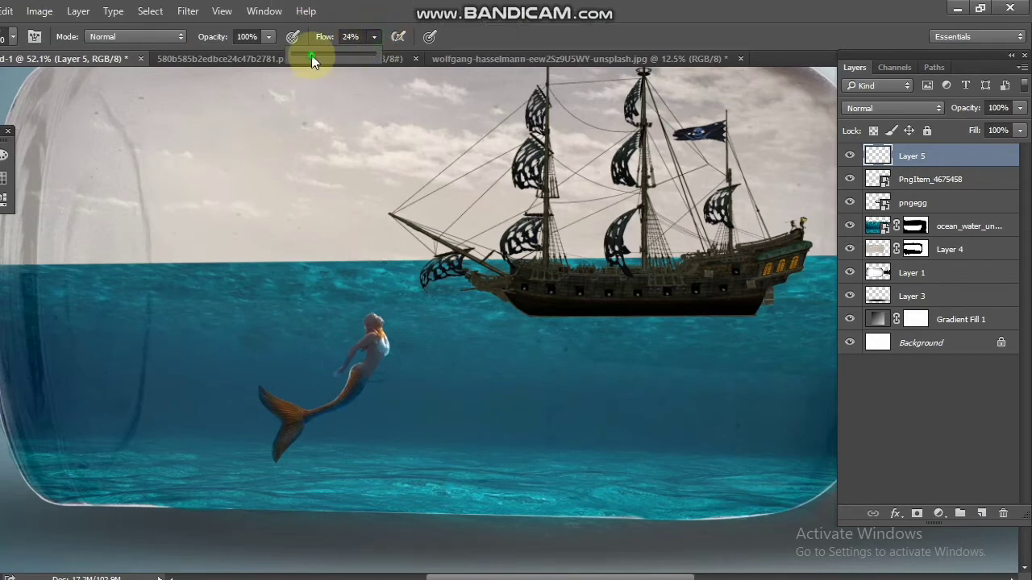
left_click_drag(311, 54, 298, 56)
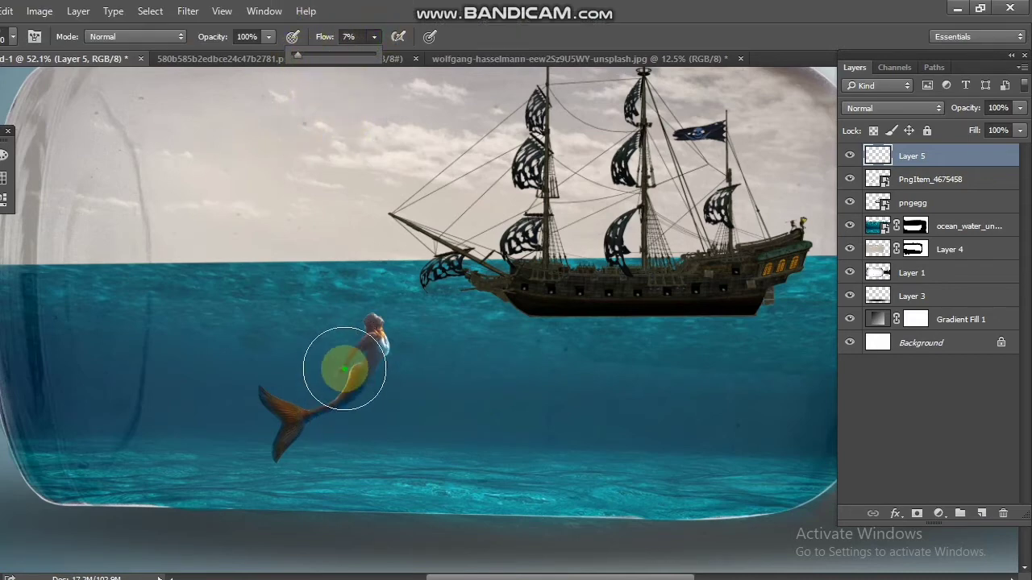
mouse_move(344, 369)
left_mouse_down()
mouse_move(374, 339)
mouse_move(279, 396)
mouse_move(348, 395)
left_mouse_up()
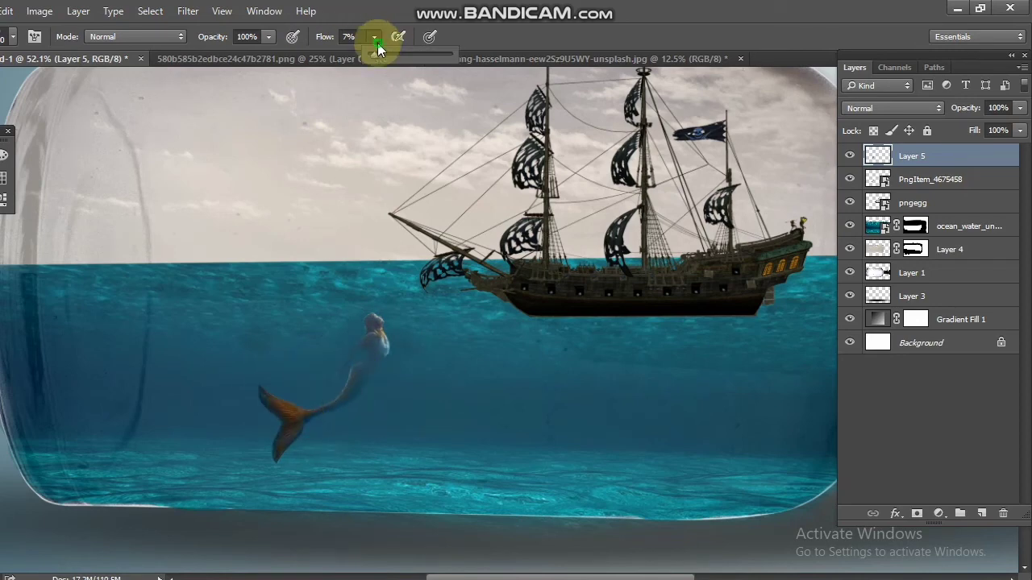
left_click(387, 173)
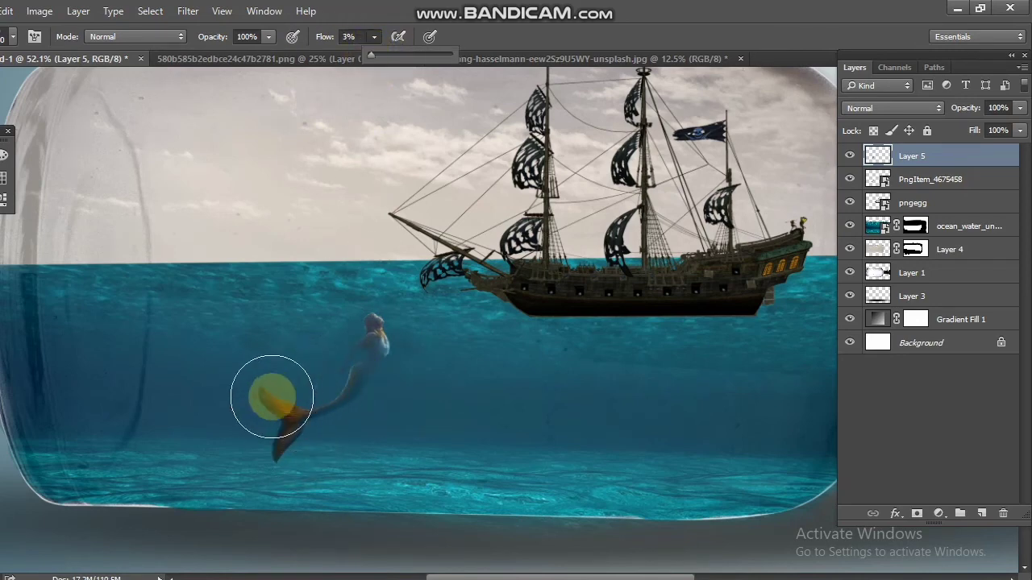
mouse_move(270, 396)
left_mouse_down()
mouse_move(283, 363)
mouse_move(384, 266)
left_mouse_up()
scroll(599, 395, "down", 3)
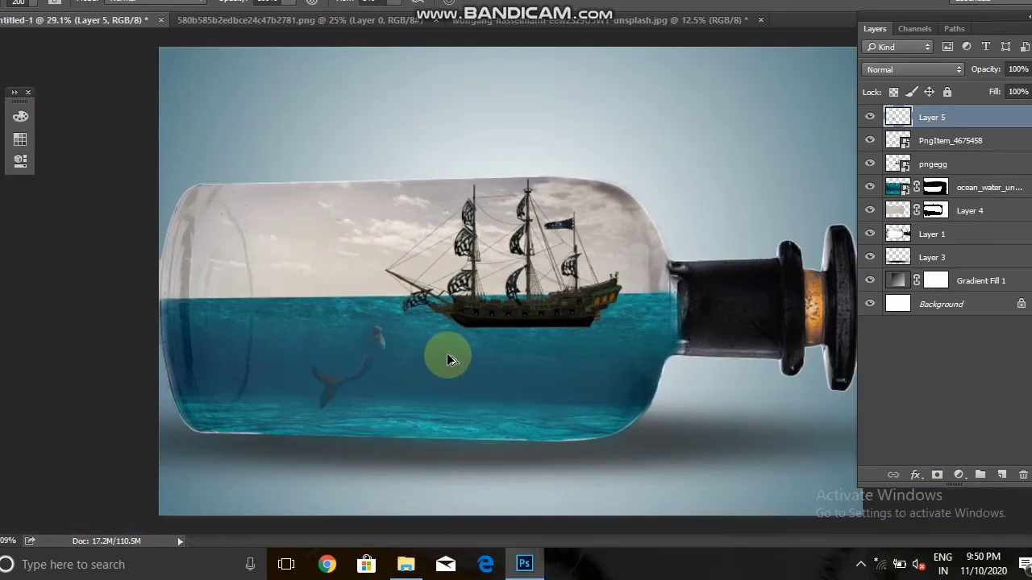
key("ctrl+z")
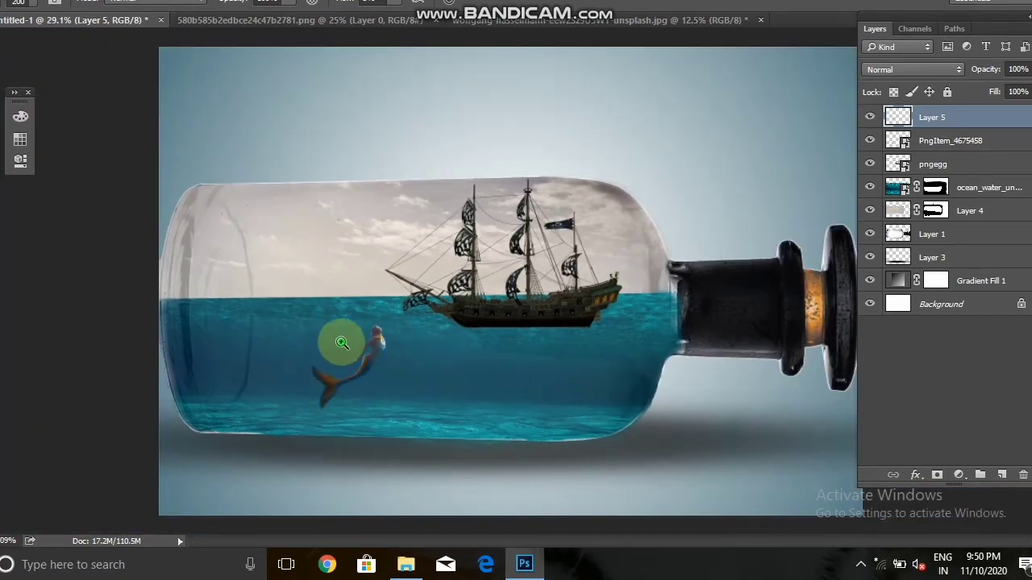
scroll(385, 360, "up", 3)
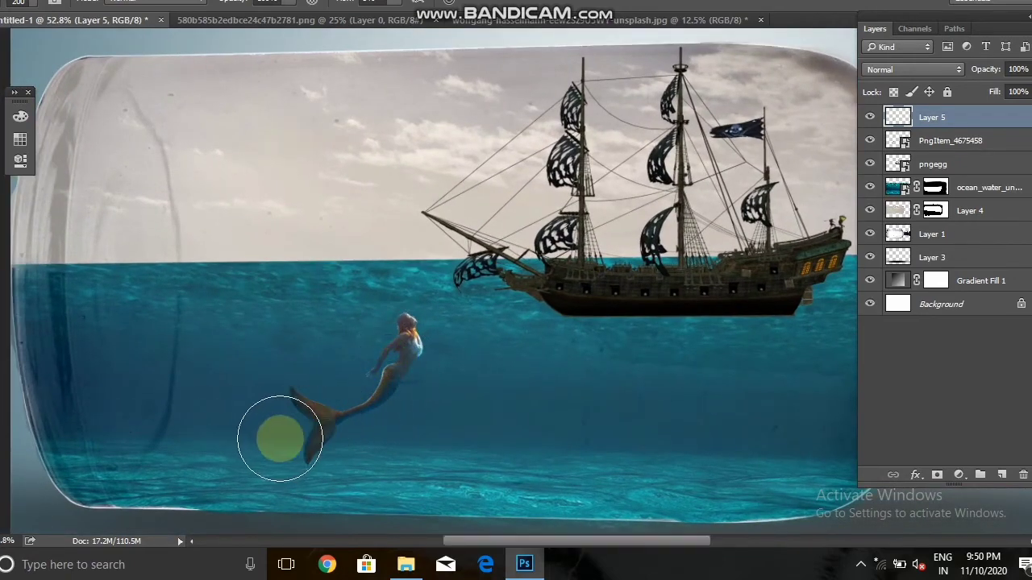
scroll(524, 387, "down", 2)
scroll(495, 363, "down", 1)
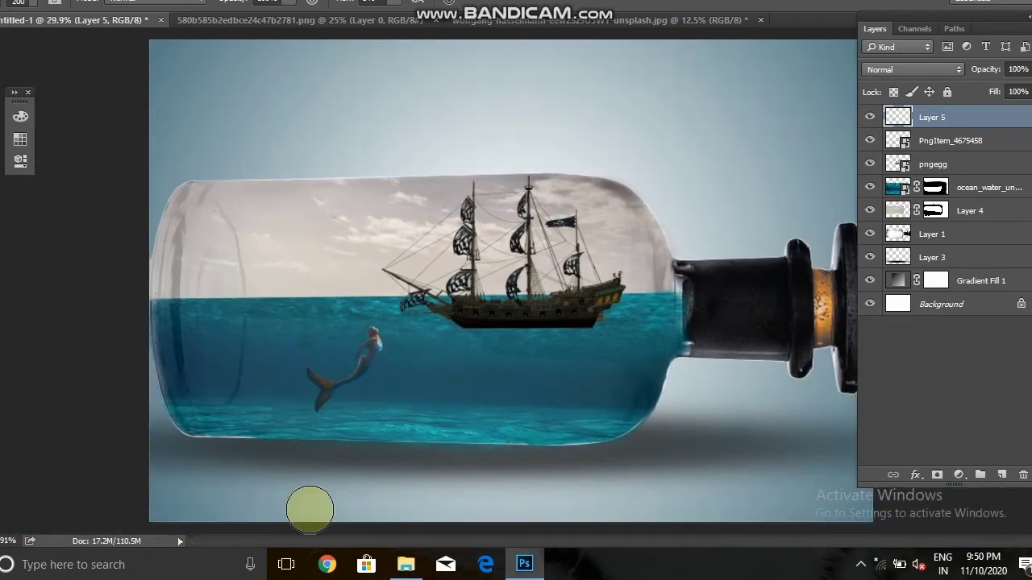
- Place the Daco_4617137 whale image into the bottle and shrink it small beneath the ship
left_click(406, 564)
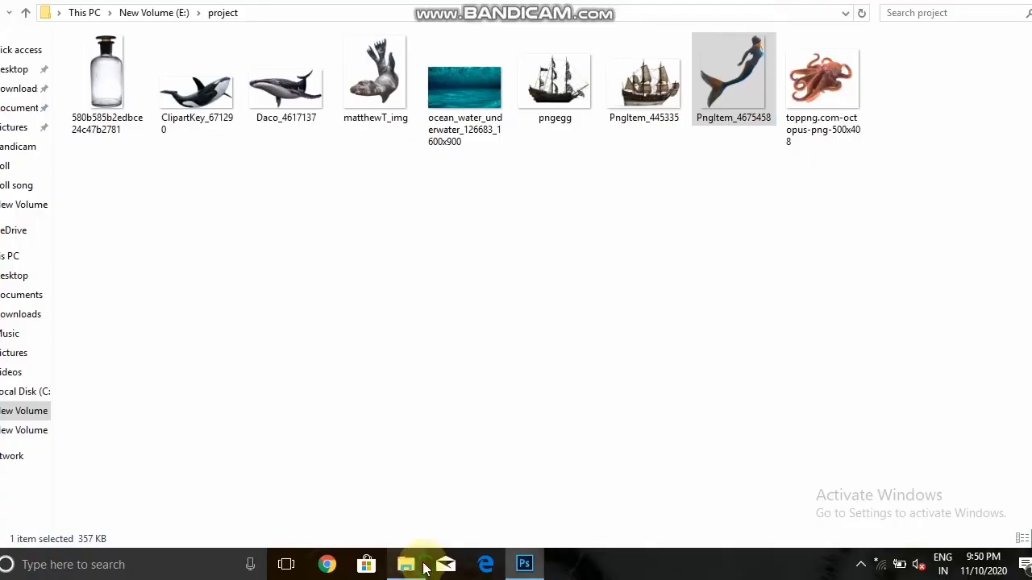
left_click_drag(353, 158, 569, 560)
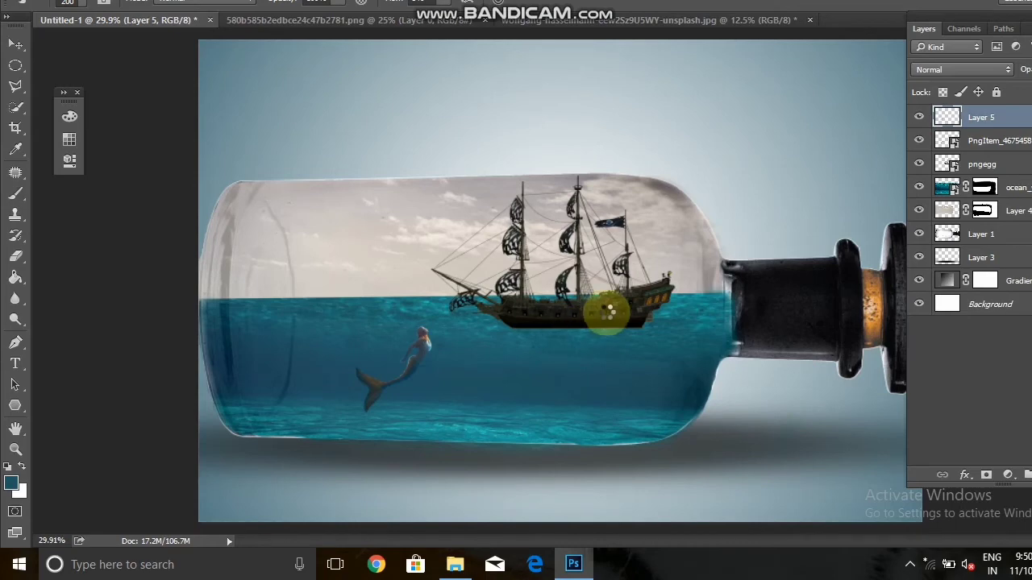
left_click_drag(569, 560, 605, 296)
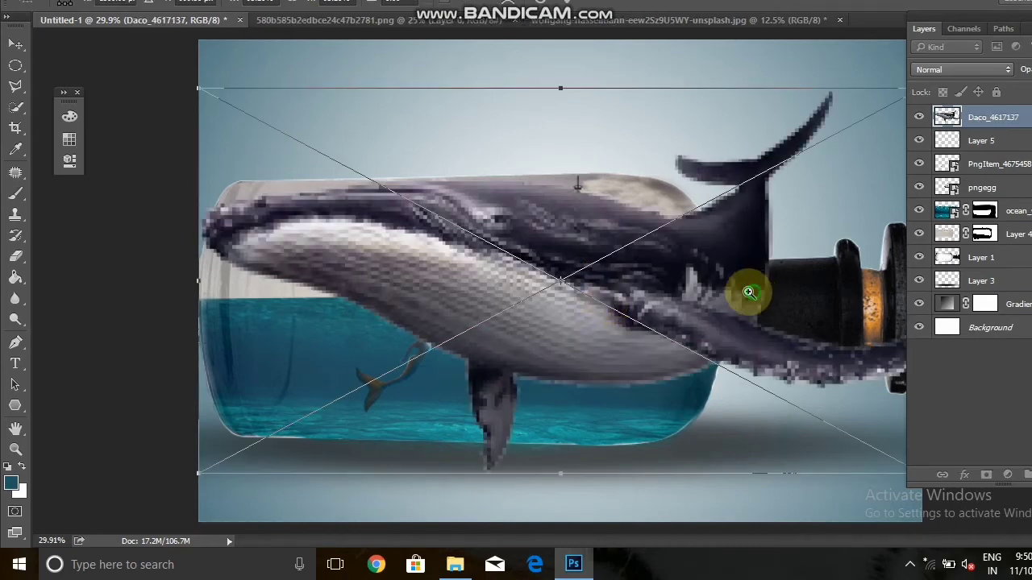
left_click_drag(748, 293, 718, 257)
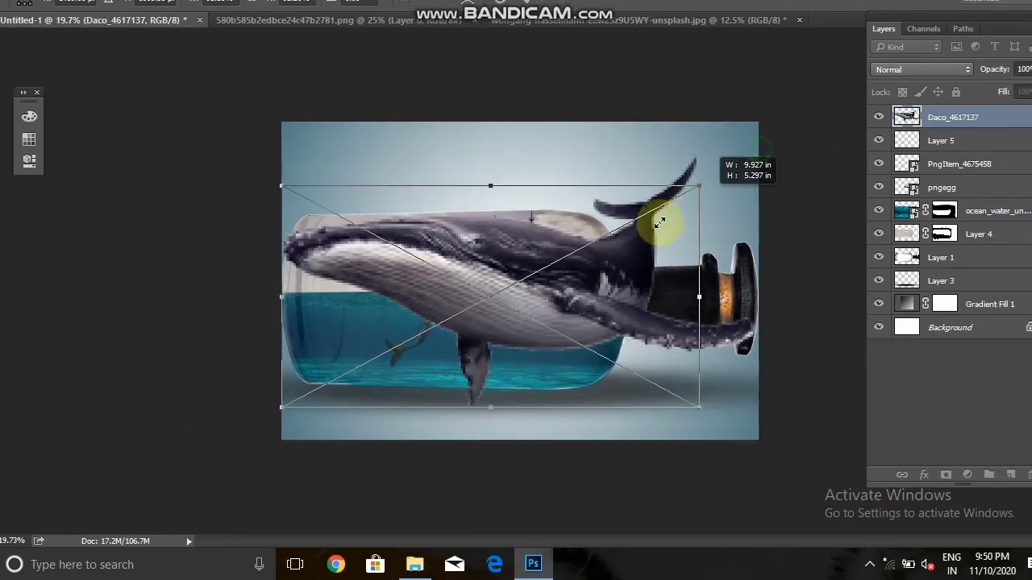
mouse_move(759, 150)
left_mouse_down()
mouse_move(412, 376)
mouse_move(368, 373)
mouse_move(697, 319)
mouse_move(656, 318)
left_mouse_up()
scroll(369, 373, "up", 3)
key("Escape")
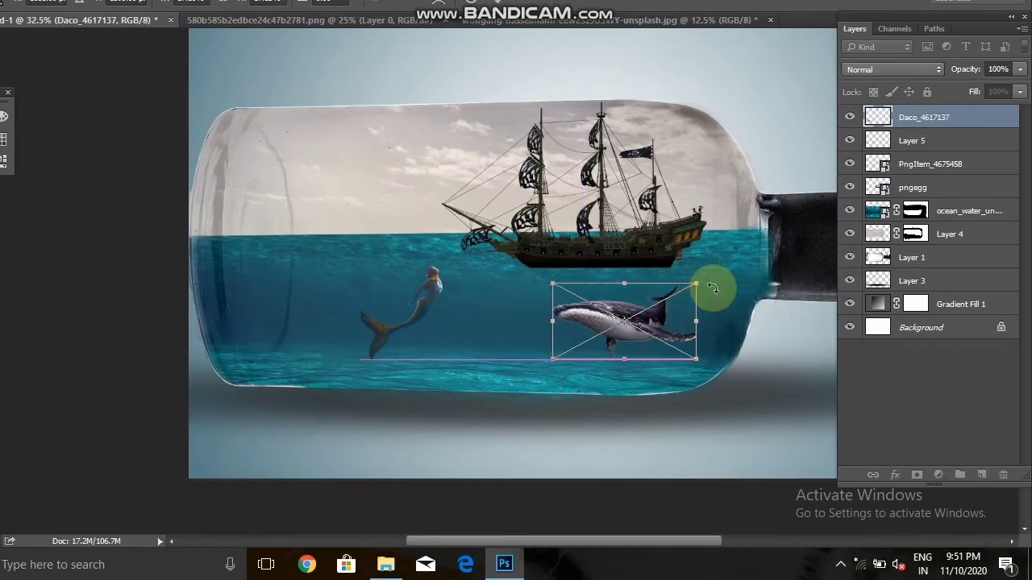
mouse_move(695, 281)
left_mouse_down()
mouse_move(650, 310)
mouse_move(680, 303)
left_mouse_up()
key("ctrl+plus")
key("ctrl+plus")
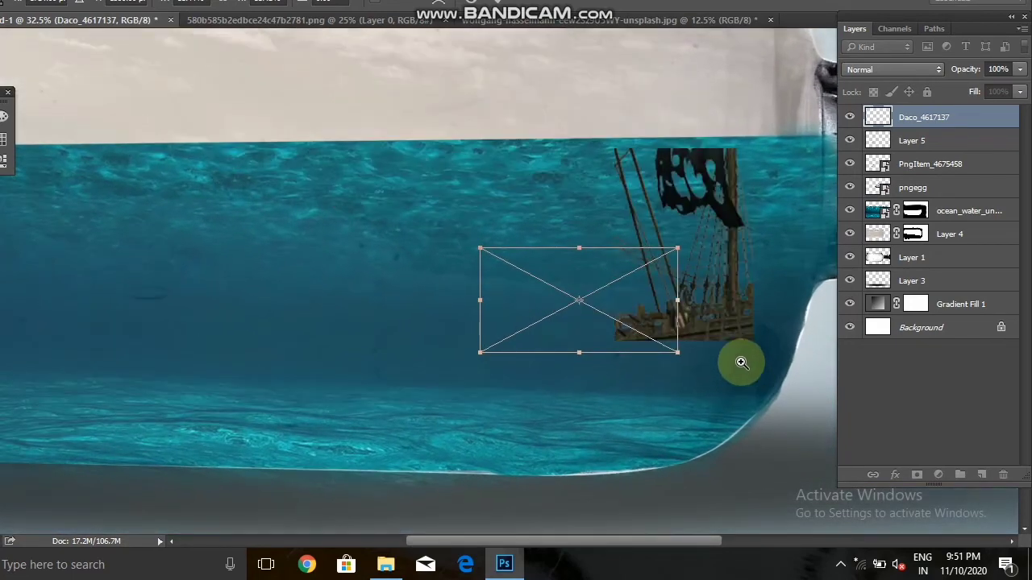
left_click_drag(676, 249, 681, 249)
key("Return")
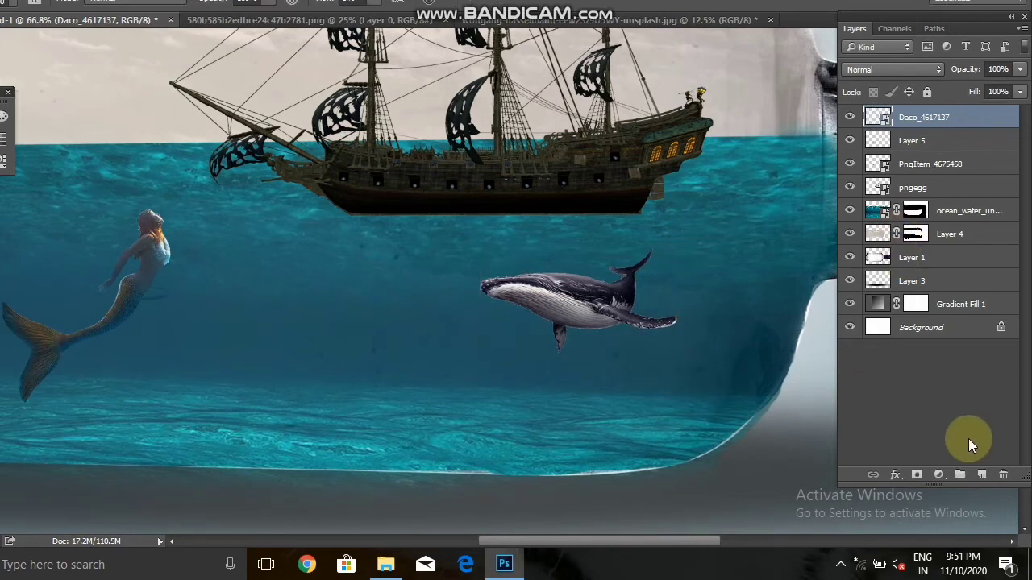
- Add new Layer 6 above the whale and zoom out to the whole bottle
left_click(980, 477)
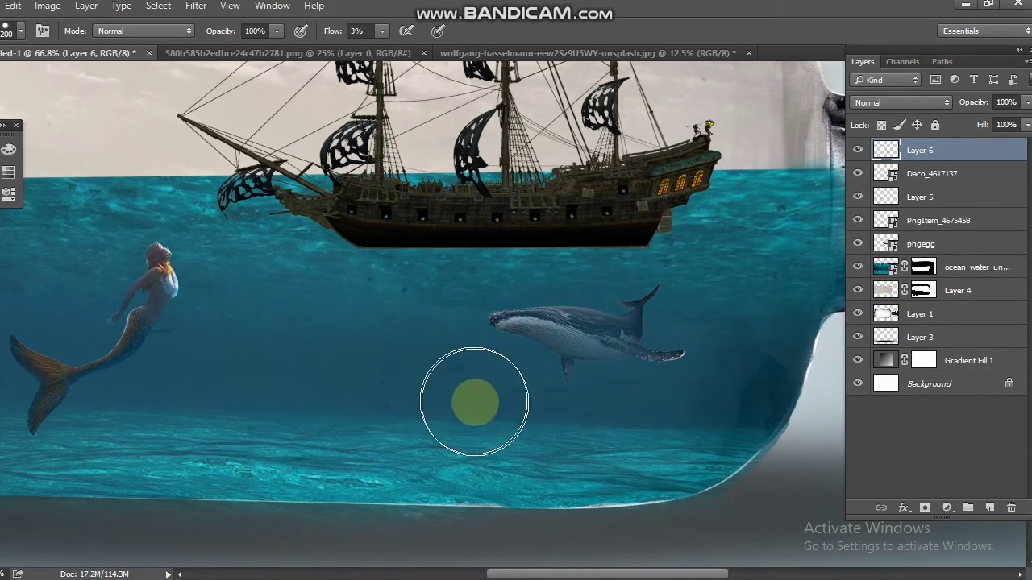
key("z")
left_click_drag(431, 409, 414, 396)
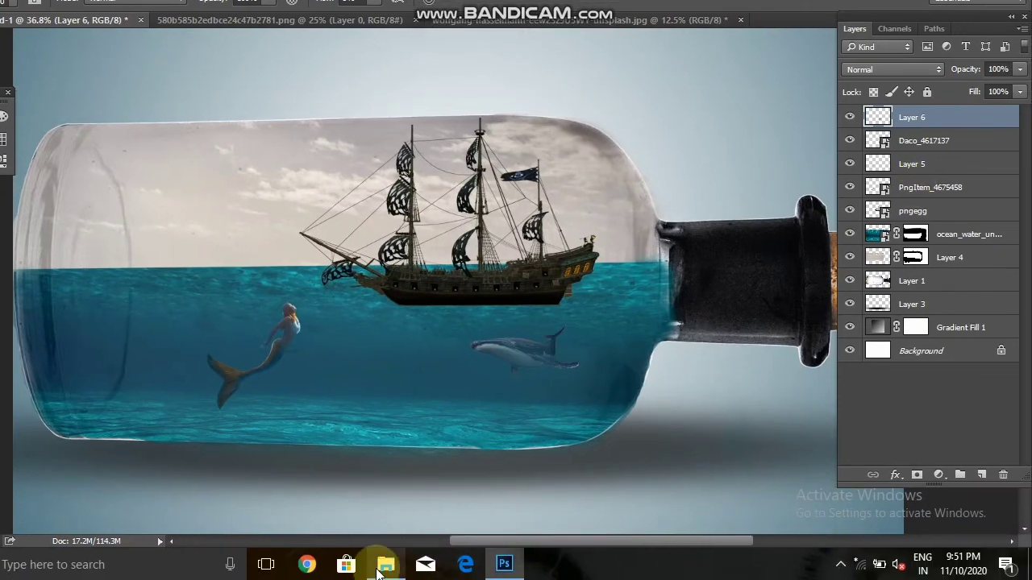
left_click(379, 566)
- Bring the ClipartKey_671290 orca image into Photoshop and shrink it toward the bottle's lower left
left_click(255, 139)
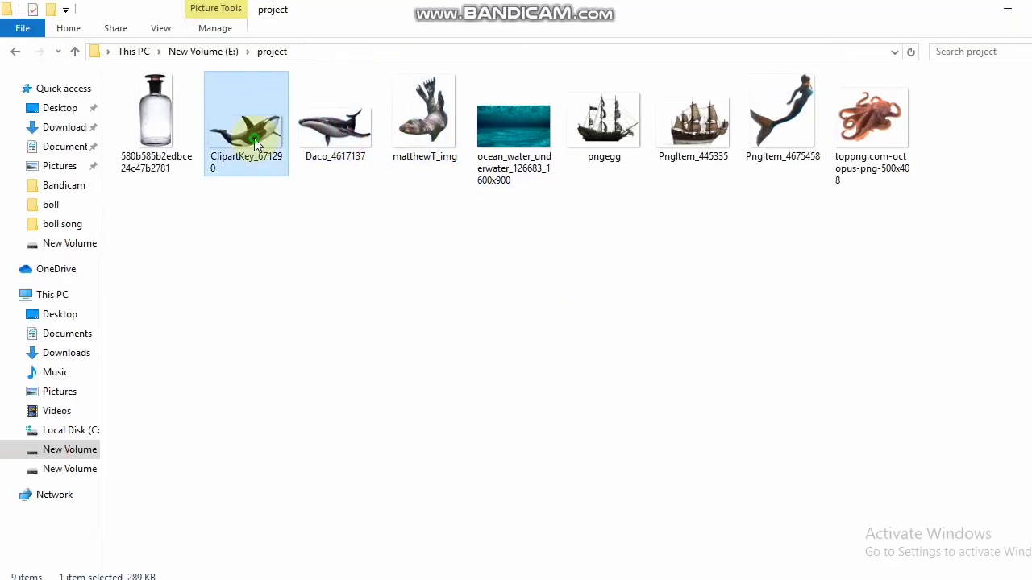
left_click_drag(255, 142, 265, 136)
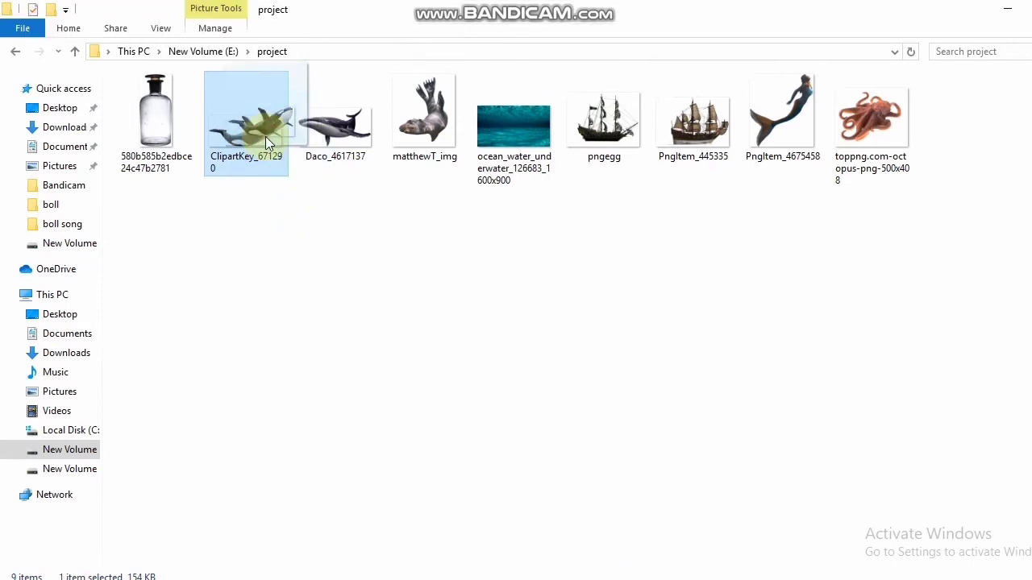
mouse_move(265, 136)
left_mouse_down()
mouse_move(569, 570)
mouse_move(464, 302)
left_mouse_up()
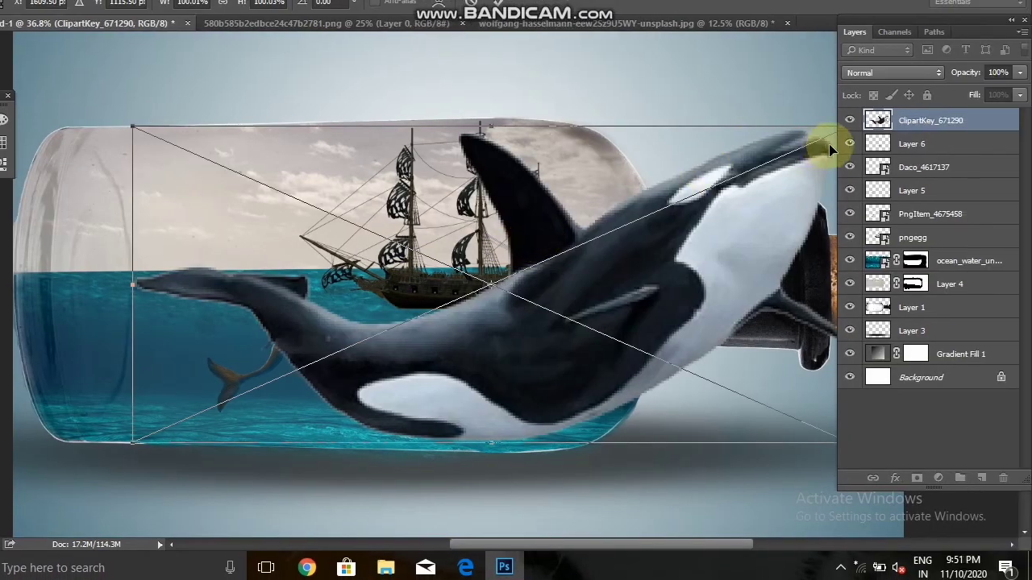
scroll(690, 207, "down", 2)
scroll(663, 179, "down", 2)
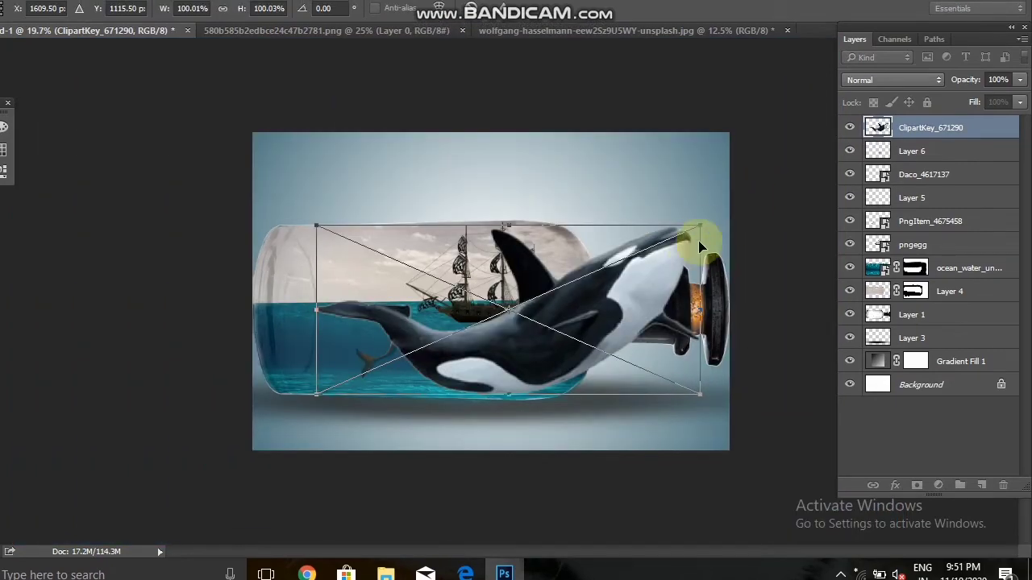
left_click_drag(695, 225, 415, 354)
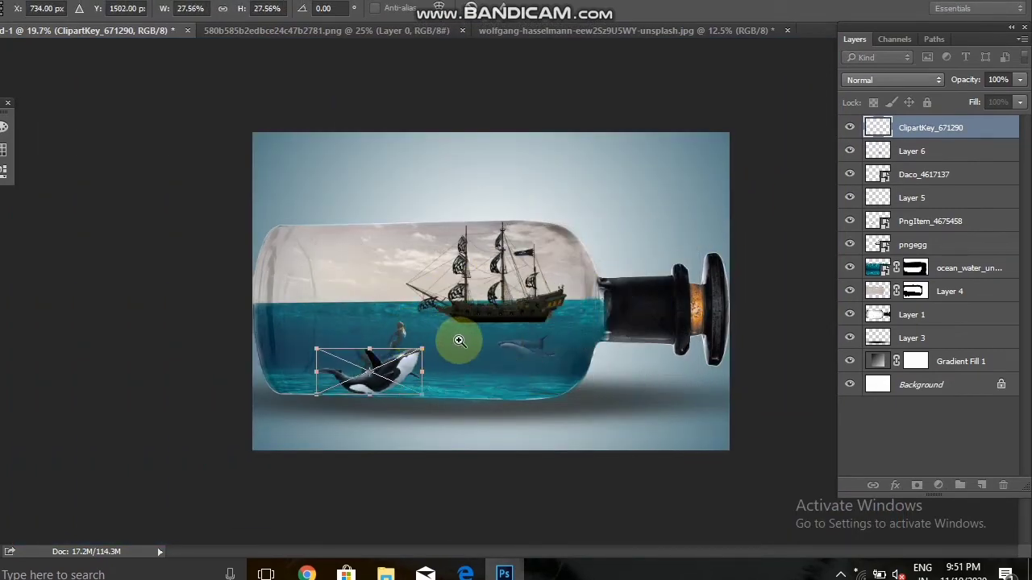
scroll(460, 346, "up", 3)
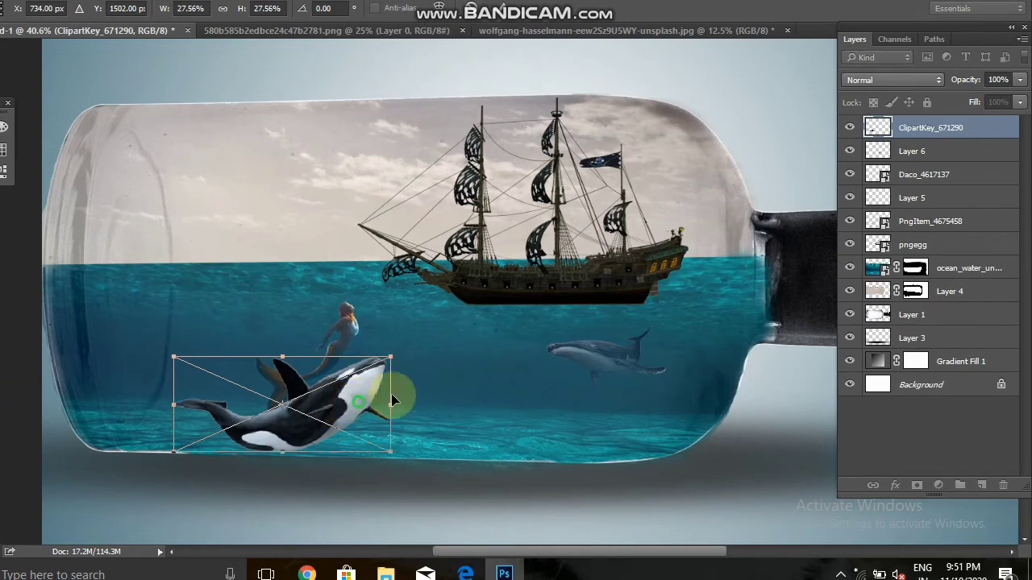
mouse_move(391, 396)
left_mouse_down()
mouse_move(504, 347)
mouse_move(532, 394)
left_mouse_up()
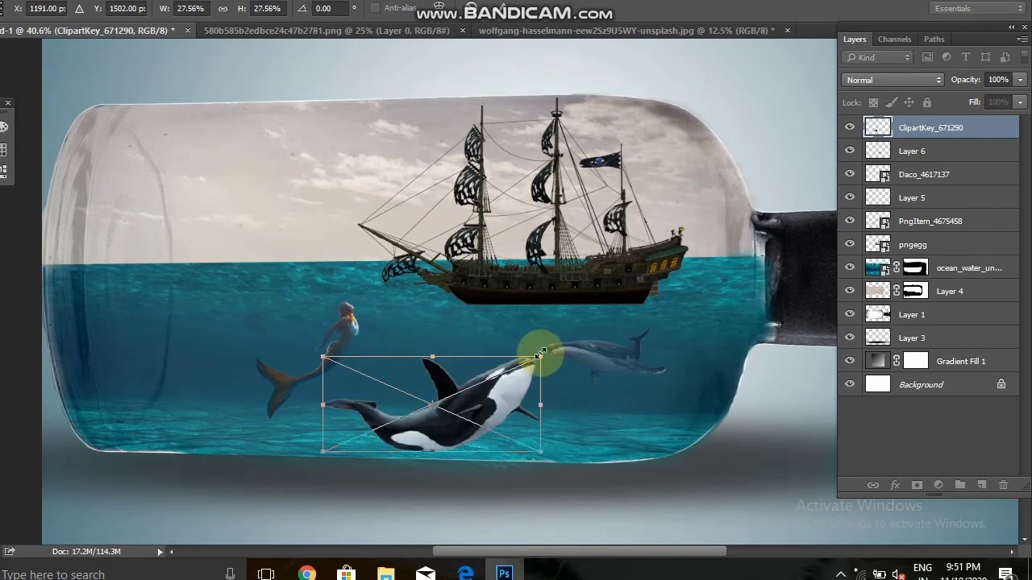
left_click_drag(545, 359, 483, 385)
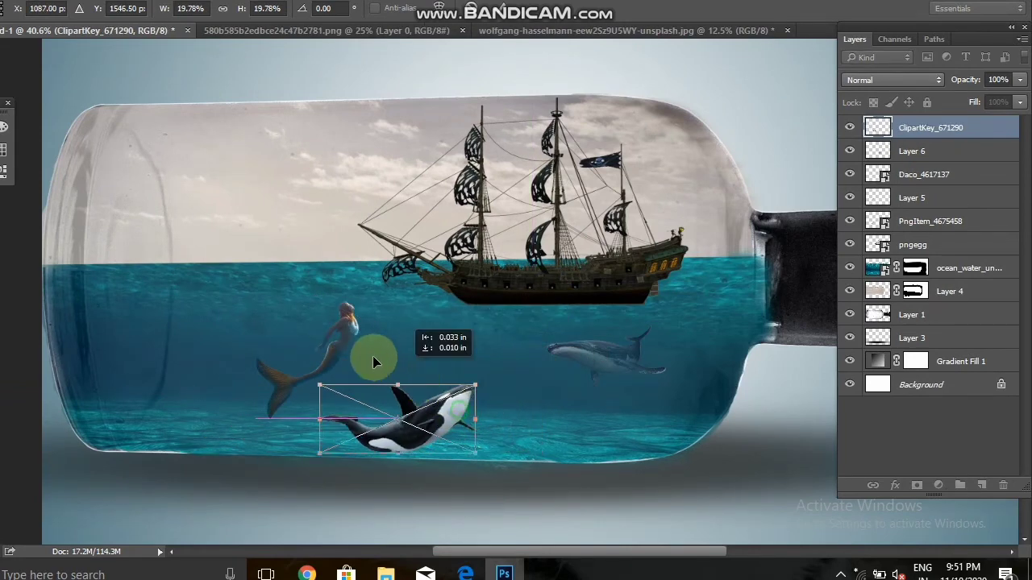
mouse_move(373, 355)
left_mouse_down()
mouse_move(260, 355)
mouse_move(253, 344)
left_mouse_up()
- Fine-tune the orca to about 12% at the left of the water and commit
scroll(292, 368, "up", 2)
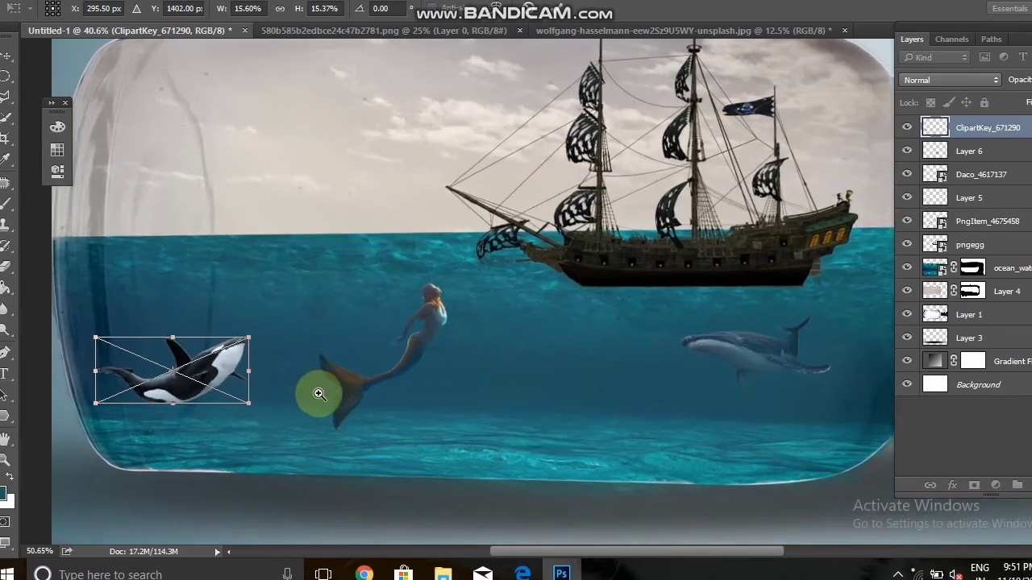
scroll(319, 393, "up", 1)
scroll(334, 408, "up", 1)
left_click_drag(207, 388, 252, 353)
left_click_drag(273, 307, 261, 312)
mouse_move(232, 346)
left_mouse_down()
mouse_move(681, 400)
mouse_move(258, 378)
left_mouse_up()
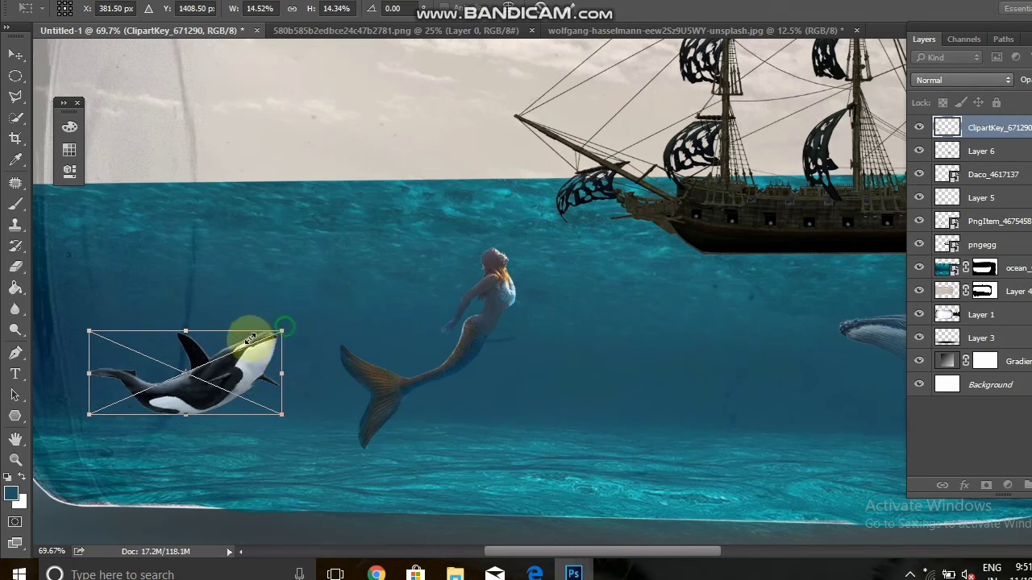
mouse_move(286, 331)
left_mouse_down()
mouse_move(253, 341)
mouse_move(232, 331)
left_mouse_up()
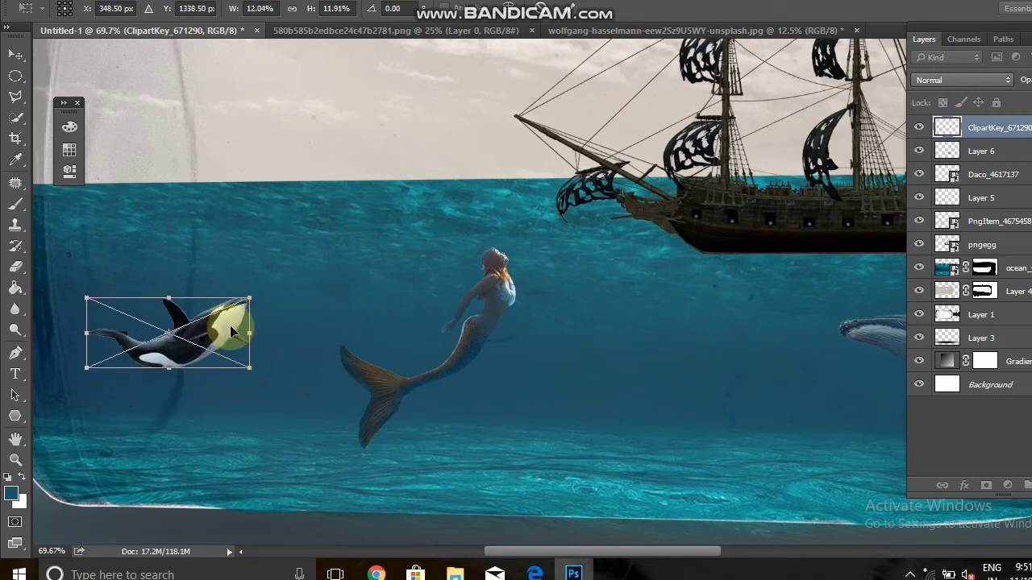
key("Return")
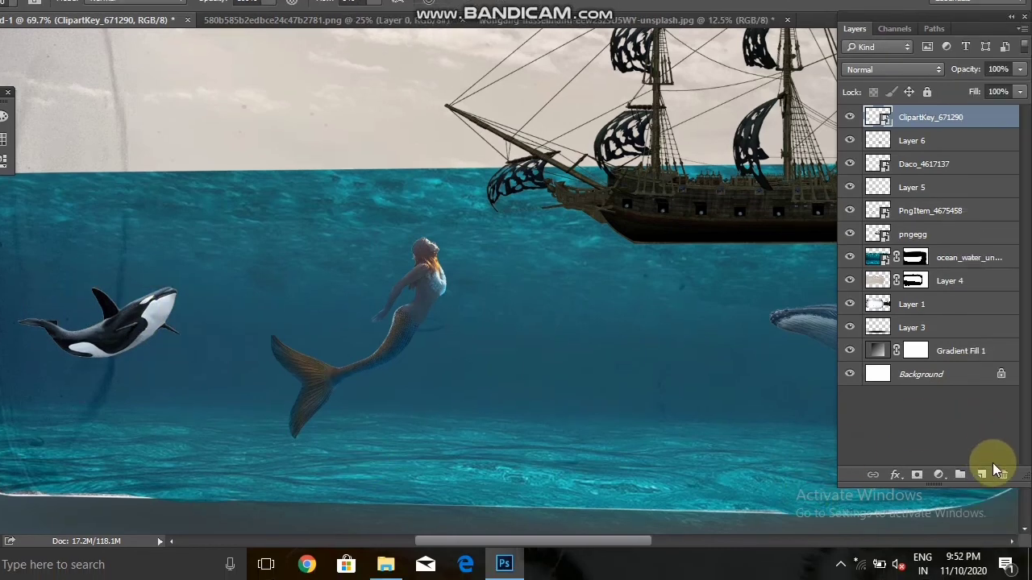
- Add Layer 7 above the orca and paint faint shading over it
left_click(982, 473)
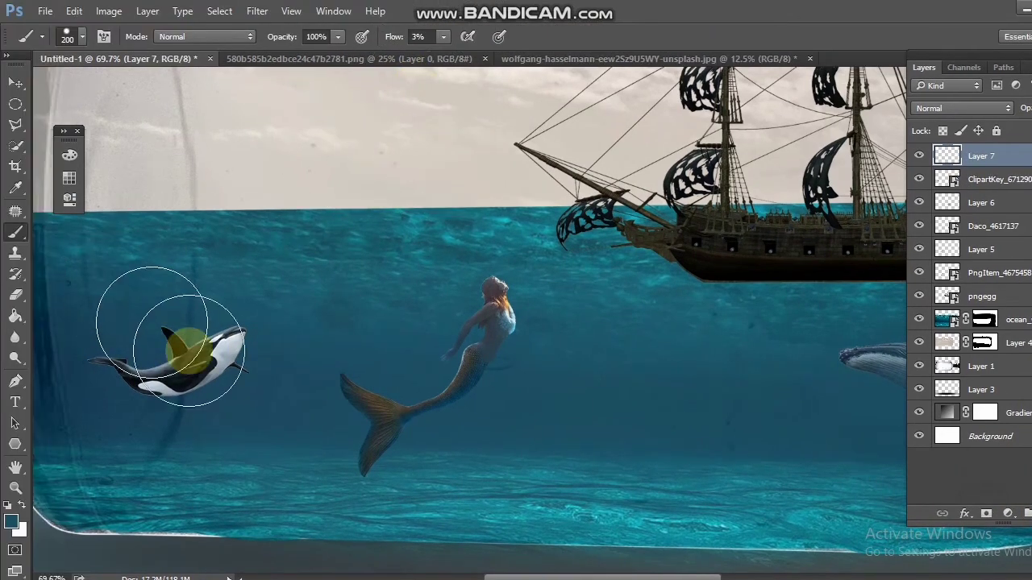
left_click_drag(124, 371, 122, 364)
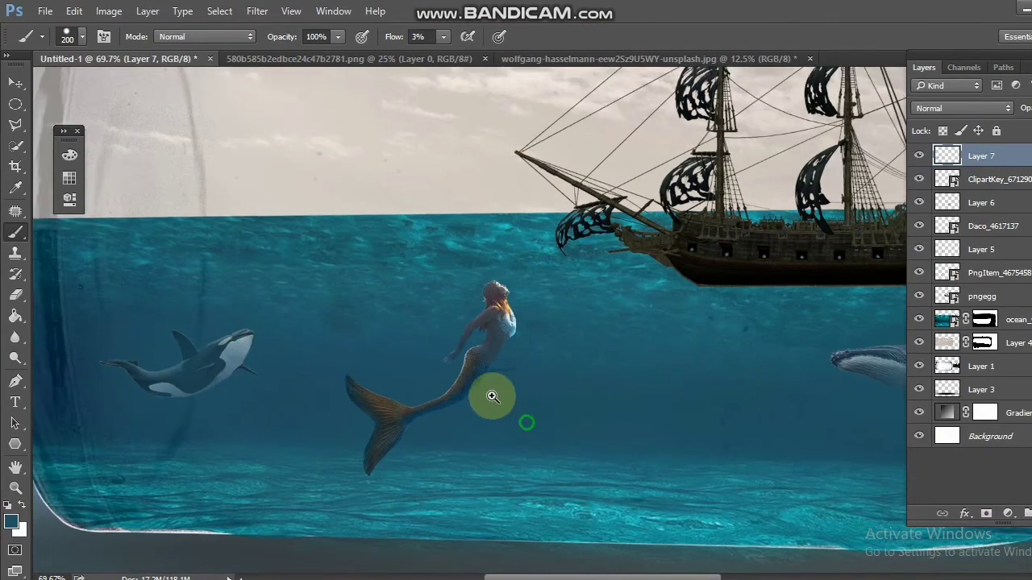
left_click_drag(490, 395, 465, 378)
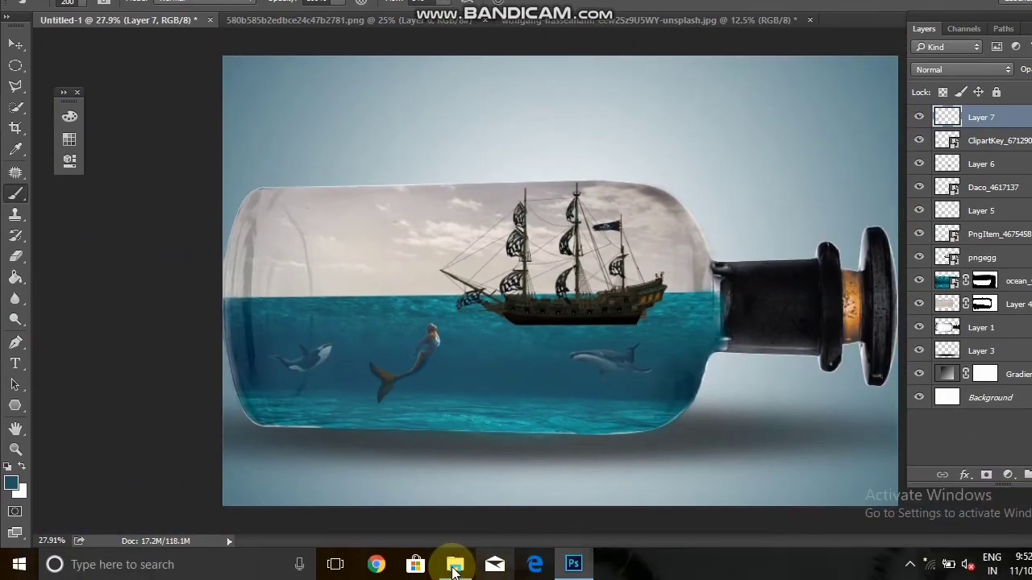
- Drag the matthewT_img seal into Photoshop, shrink it and move it left
left_click(453, 566)
mouse_move(414, 126)
left_mouse_down()
mouse_move(562, 575)
mouse_move(478, 343)
left_mouse_up()
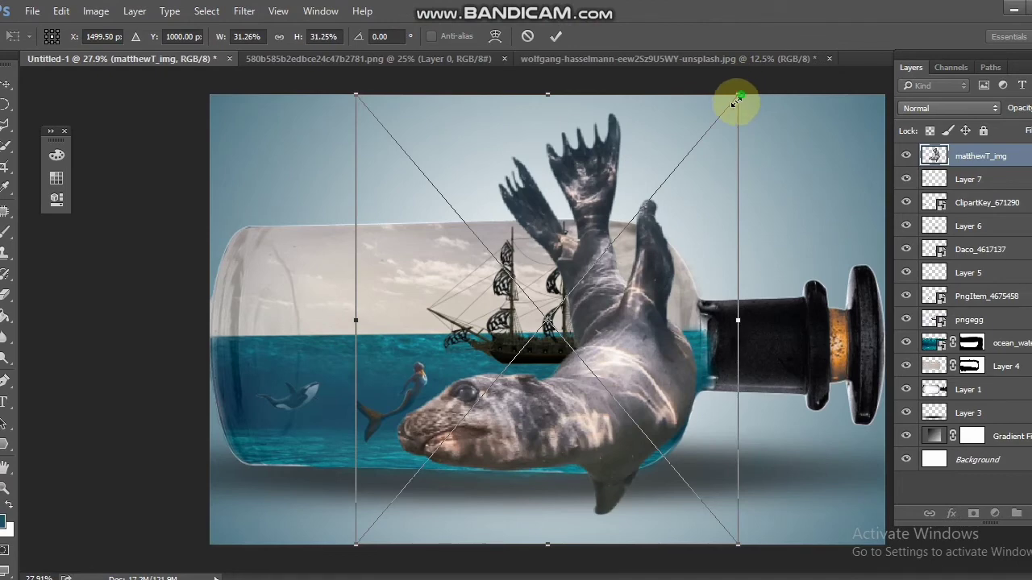
mouse_move(738, 96)
left_mouse_down()
mouse_move(571, 417)
mouse_move(524, 438)
mouse_move(449, 436)
mouse_move(460, 362)
mouse_move(509, 303)
left_mouse_up()
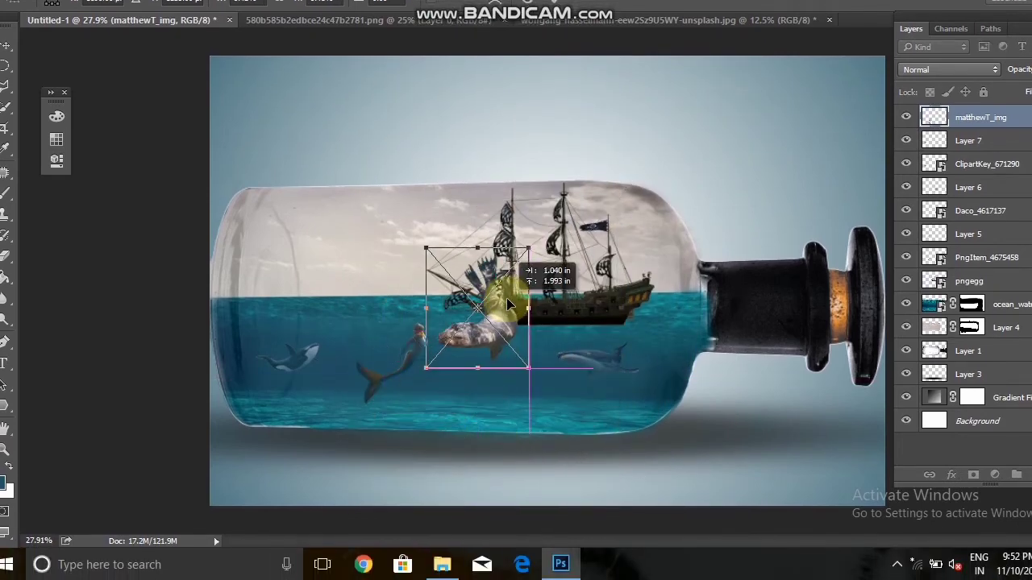
left_click_drag(533, 246, 506, 295)
left_click(535, 362)
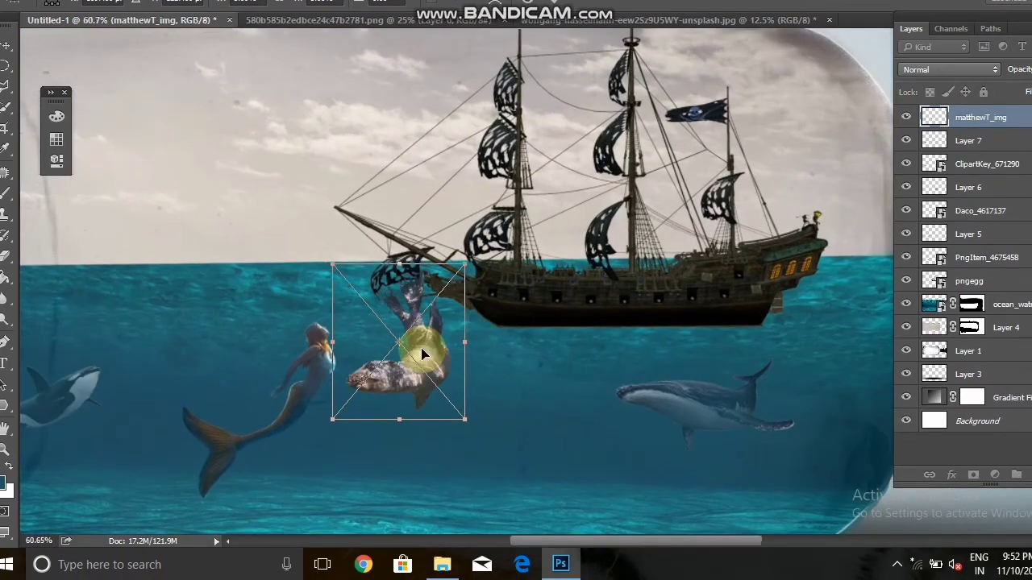
mouse_move(426, 350)
left_mouse_down()
mouse_move(269, 325)
mouse_move(173, 331)
left_mouse_up()
mouse_move(299, 345)
left_mouse_down()
mouse_move(556, 352)
mouse_move(383, 302)
left_mouse_up()
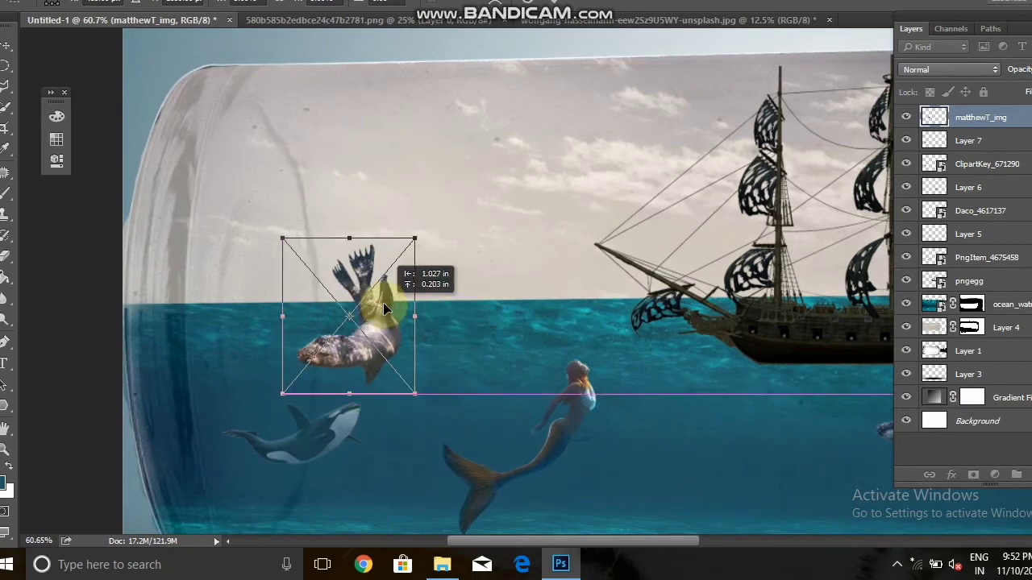
- Refine the seal's size and place it just below the waterline, then commit
mouse_move(407, 246)
left_mouse_down()
mouse_move(355, 312)
mouse_move(359, 304)
left_mouse_up()
mouse_move(345, 350)
left_mouse_down()
mouse_move(292, 342)
mouse_move(307, 349)
left_mouse_up()
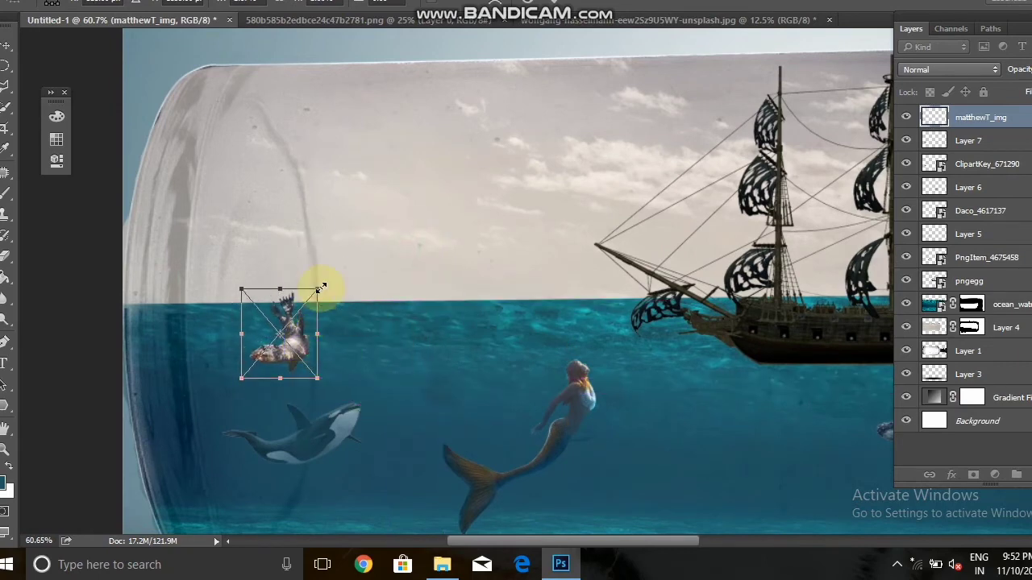
left_click_drag(321, 286, 321, 300)
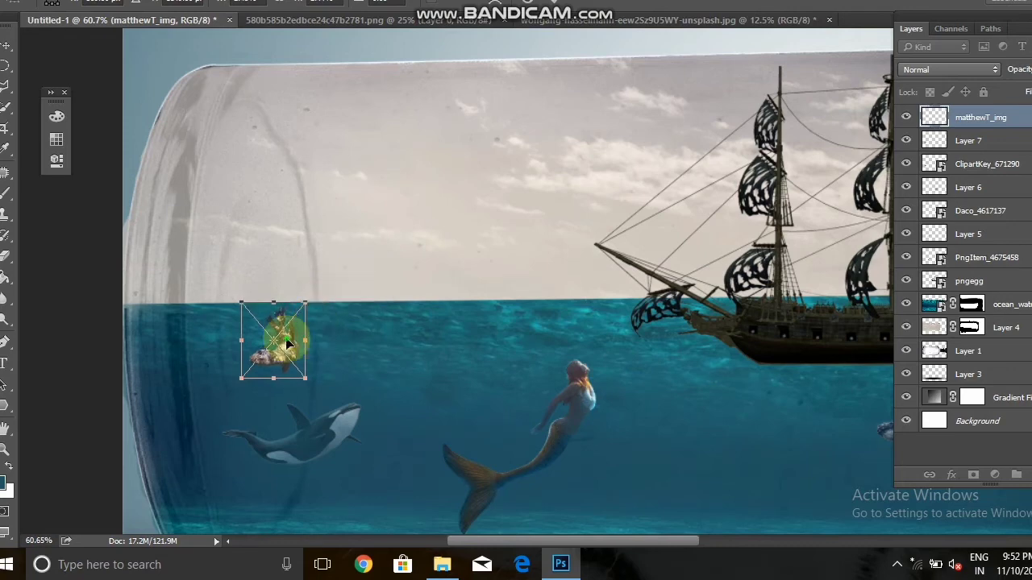
left_click_drag(455, 352, 495, 341)
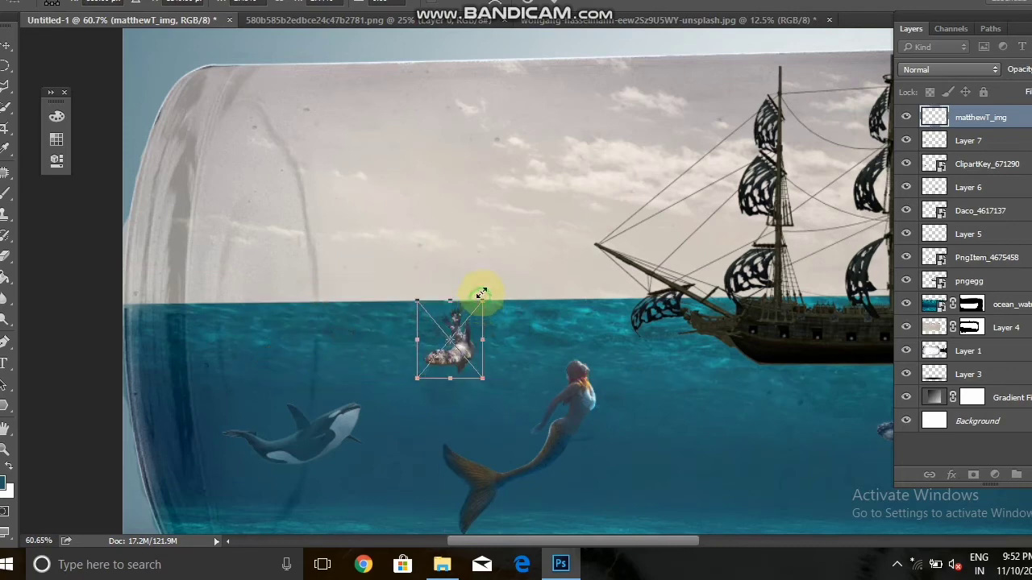
mouse_move(481, 293)
left_mouse_down()
mouse_move(481, 309)
mouse_move(487, 298)
left_mouse_up()
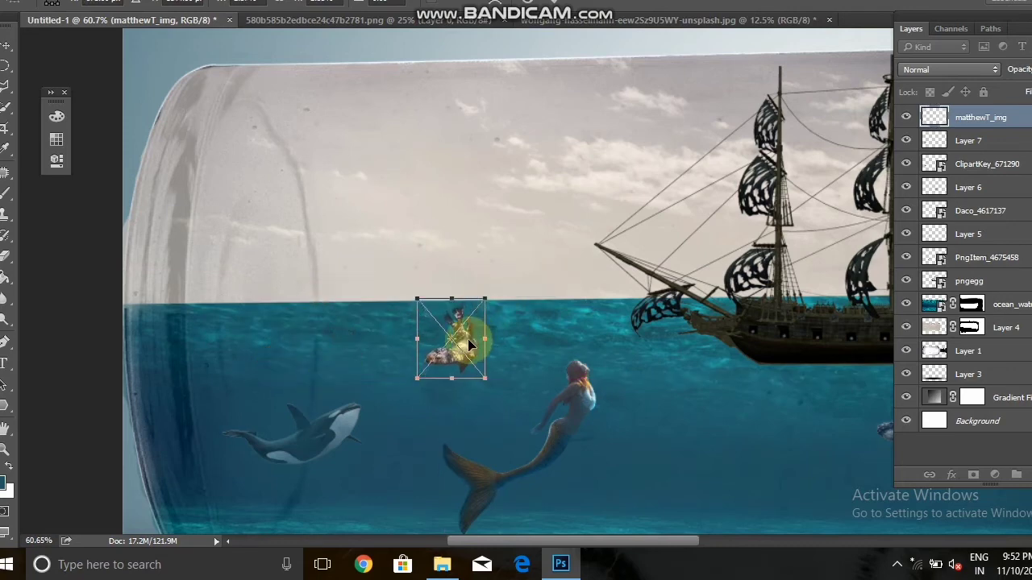
left_click_drag(471, 345, 463, 358)
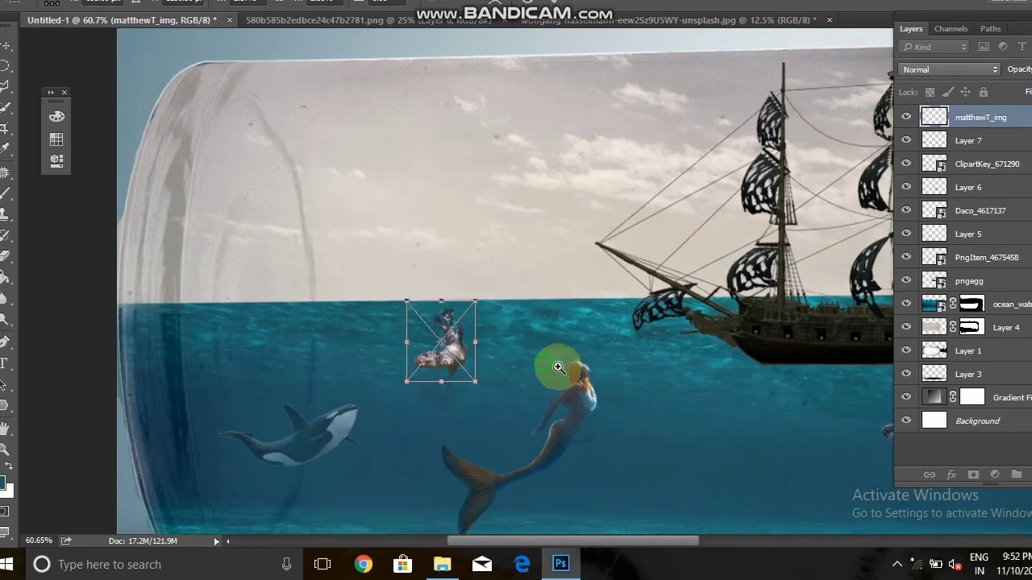
scroll(538, 369, "up", 2)
key("ctrl+z")
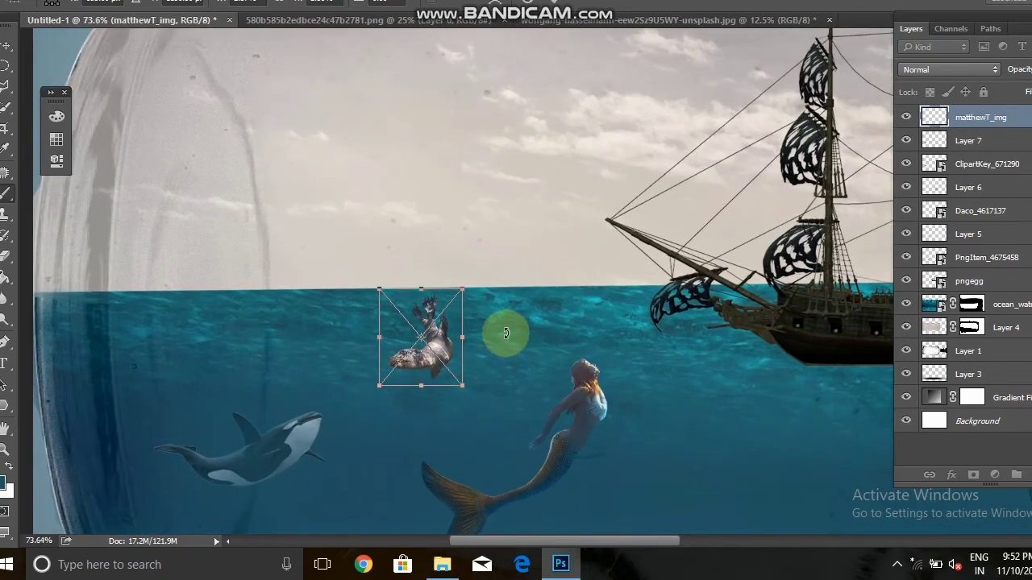
key("Return")
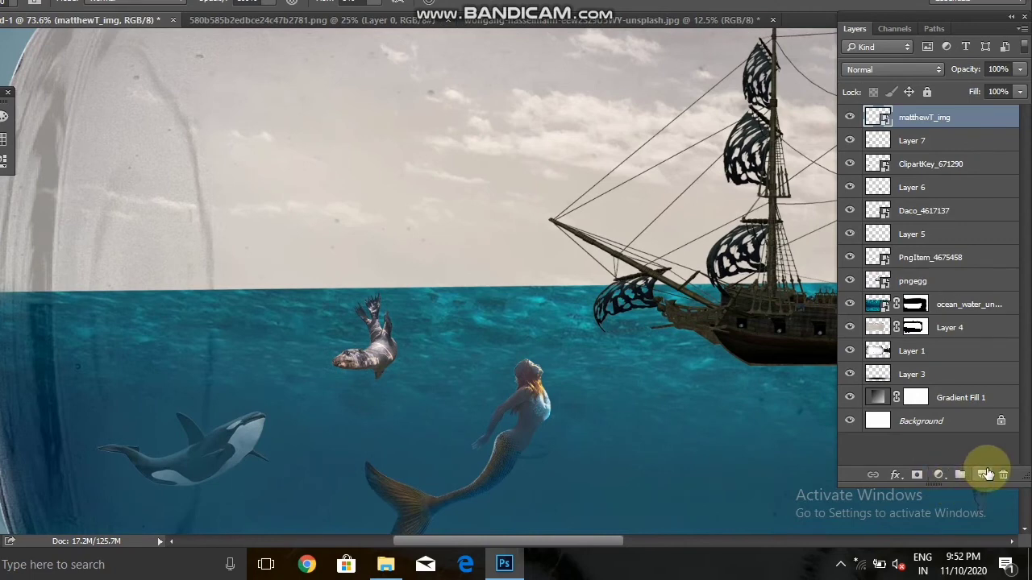
- Add Layer 8 above the seal and brush a faint blue tint over it
left_click(981, 475)
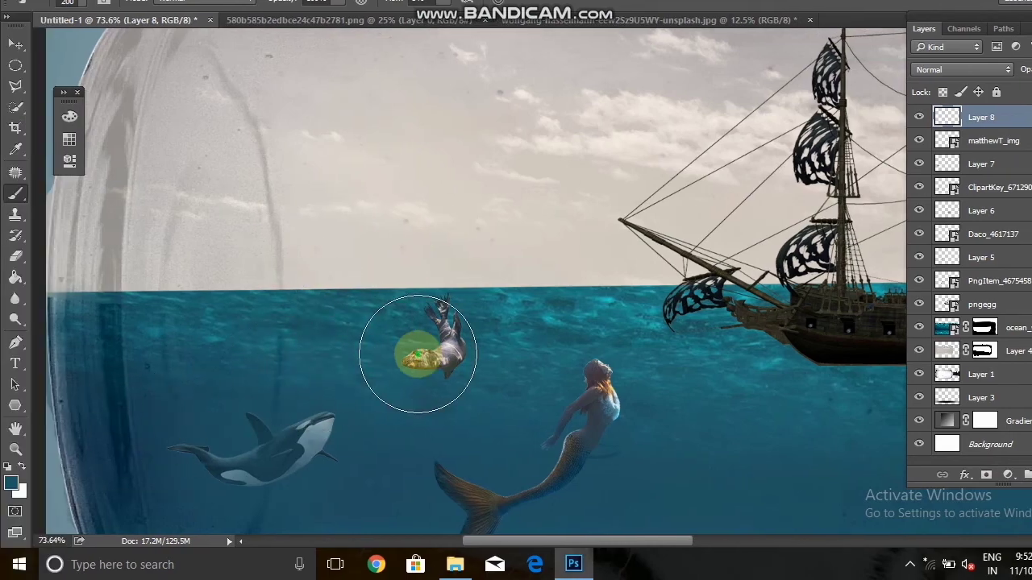
left_click_drag(440, 348, 474, 372)
mouse_move(636, 387)
left_mouse_down()
mouse_move(570, 407)
mouse_move(562, 395)
left_mouse_up()
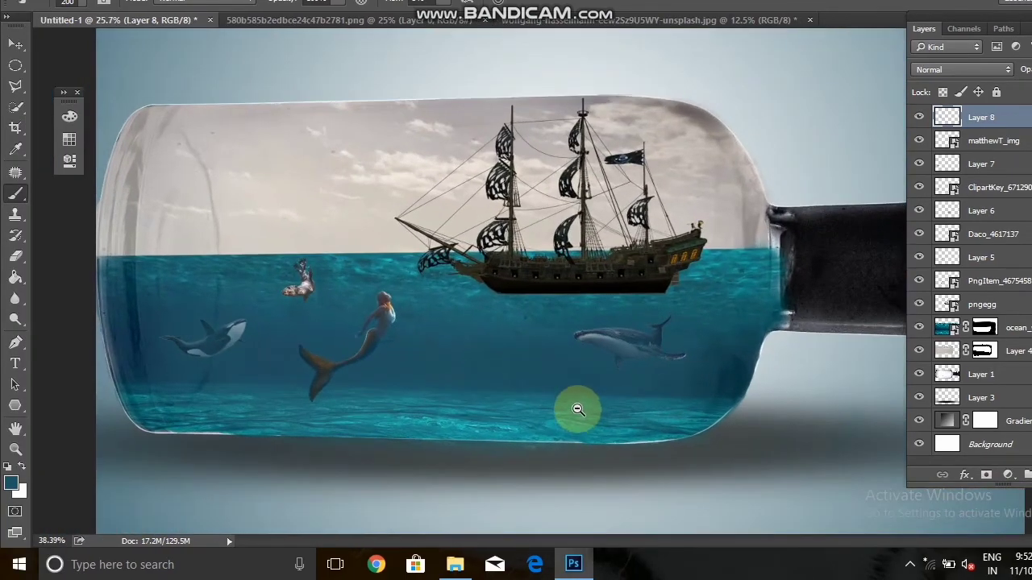
mouse_move(284, 260)
left_mouse_down()
mouse_move(358, 348)
mouse_move(351, 309)
mouse_move(317, 333)
left_mouse_up()
key("bracketleft")
key("bracketleft")
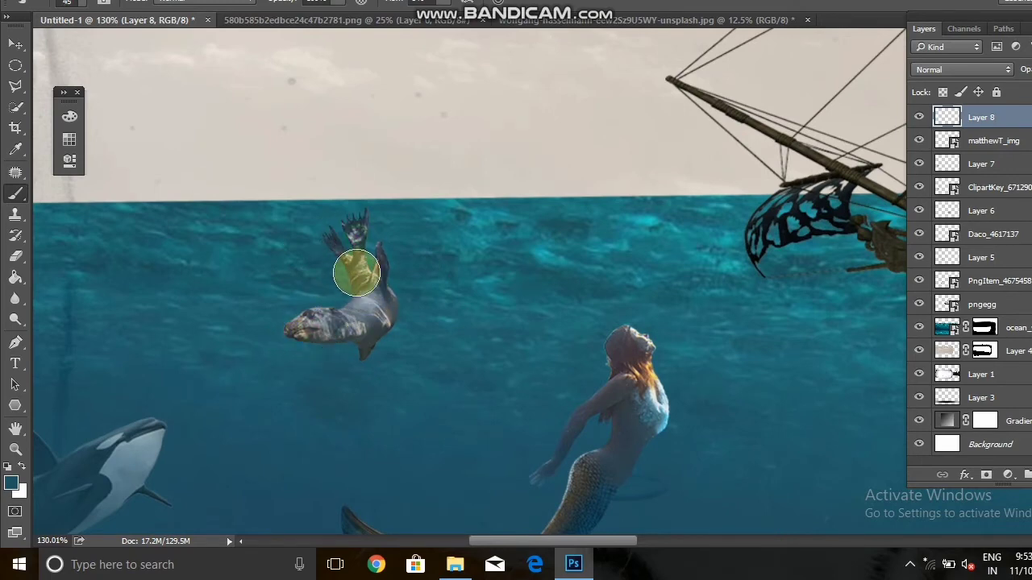
mouse_move(457, 357)
left_mouse_down()
mouse_move(396, 271)
mouse_move(603, 424)
mouse_move(646, 433)
mouse_move(626, 408)
mouse_move(632, 341)
left_mouse_up()
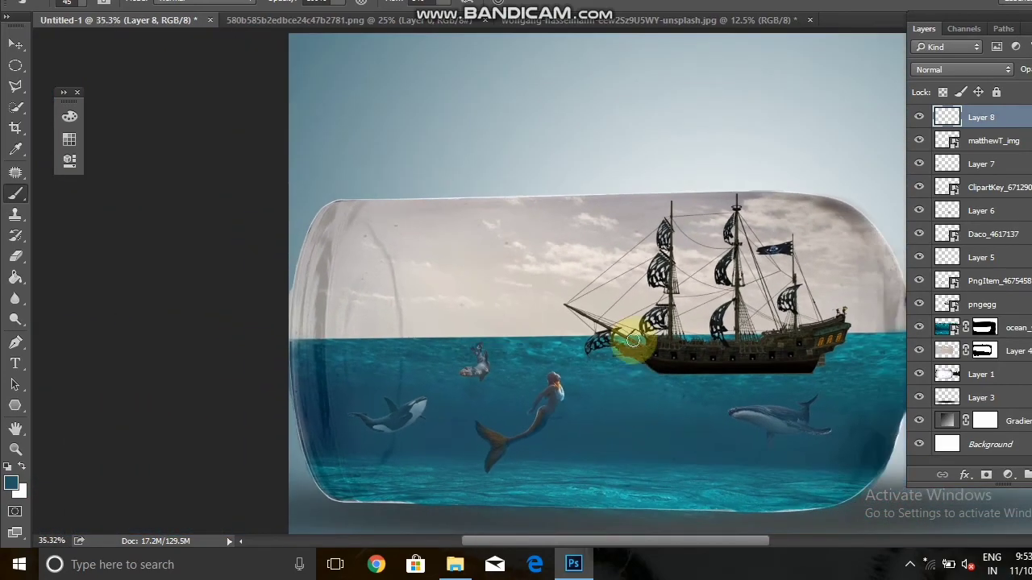
- Move the seal layer left toward the bottle's glass edge with Free Transform
left_click(980, 142)
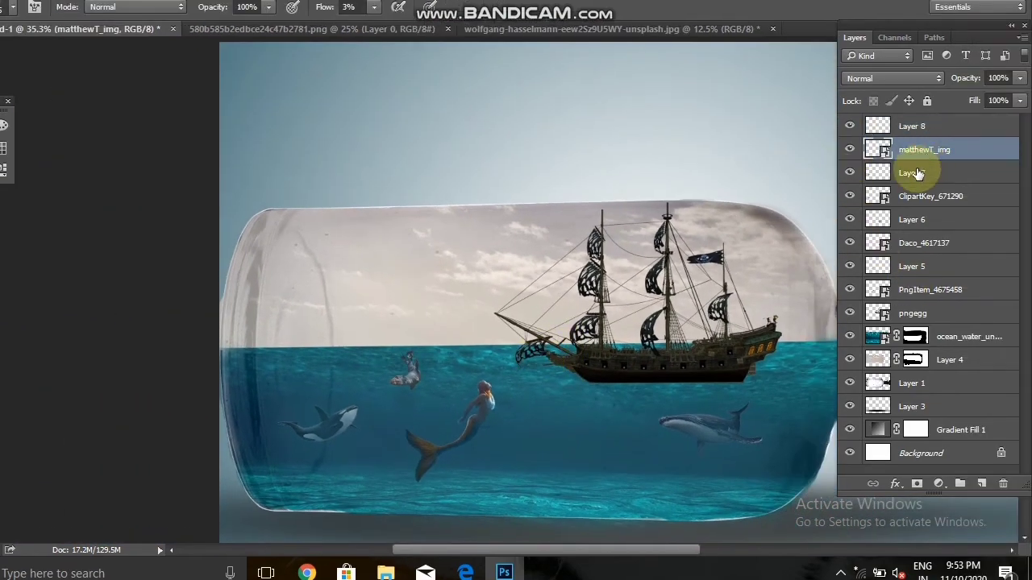
key("ctrl+t")
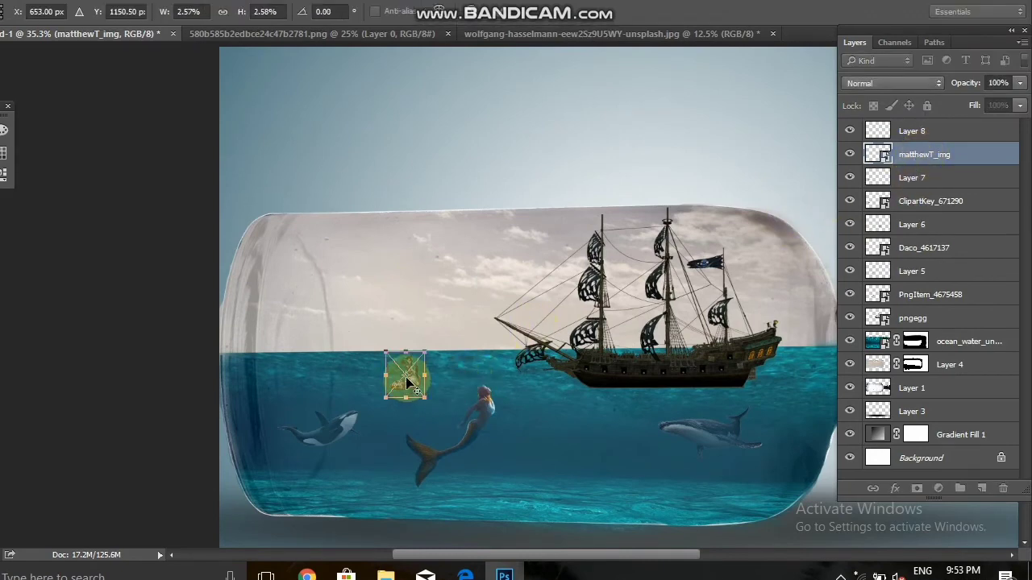
mouse_move(413, 373)
left_mouse_down()
mouse_move(341, 392)
mouse_move(290, 373)
left_mouse_up()
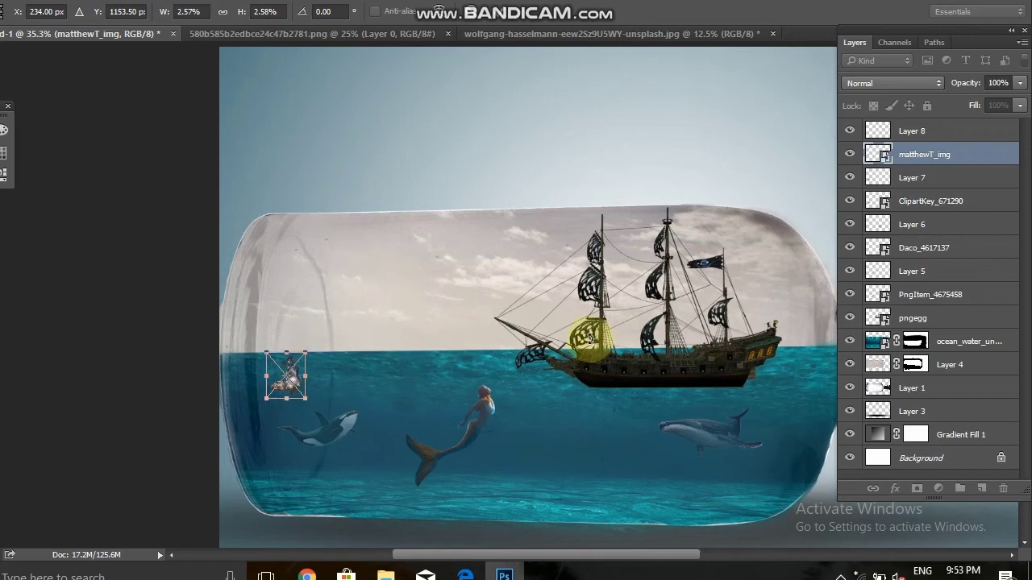
key("Return")
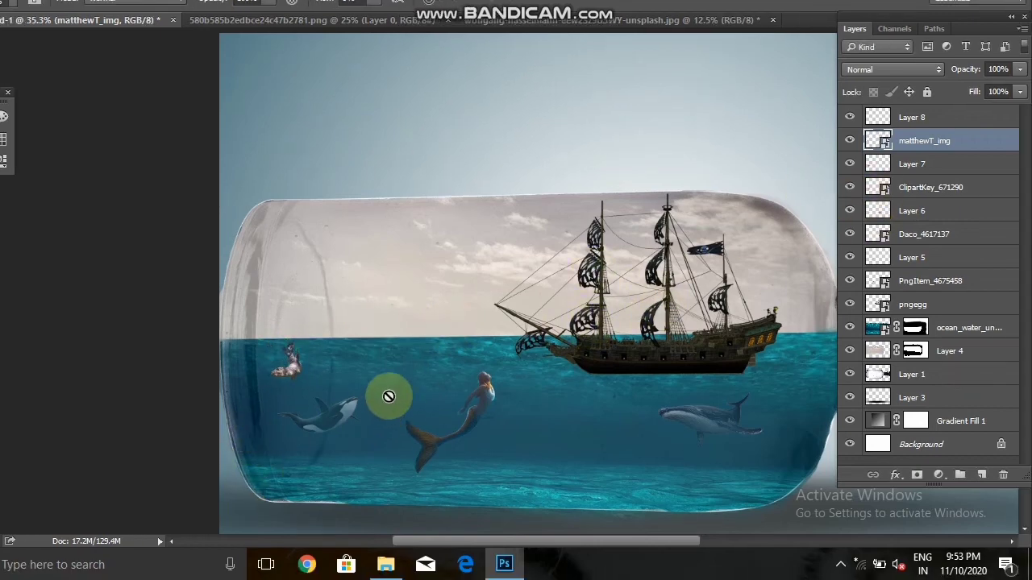
- Reselect Layer 8 above the seal and re-centre the view on the bottle
mouse_move(329, 369)
left_mouse_down()
mouse_move(399, 444)
mouse_move(469, 401)
left_mouse_up()
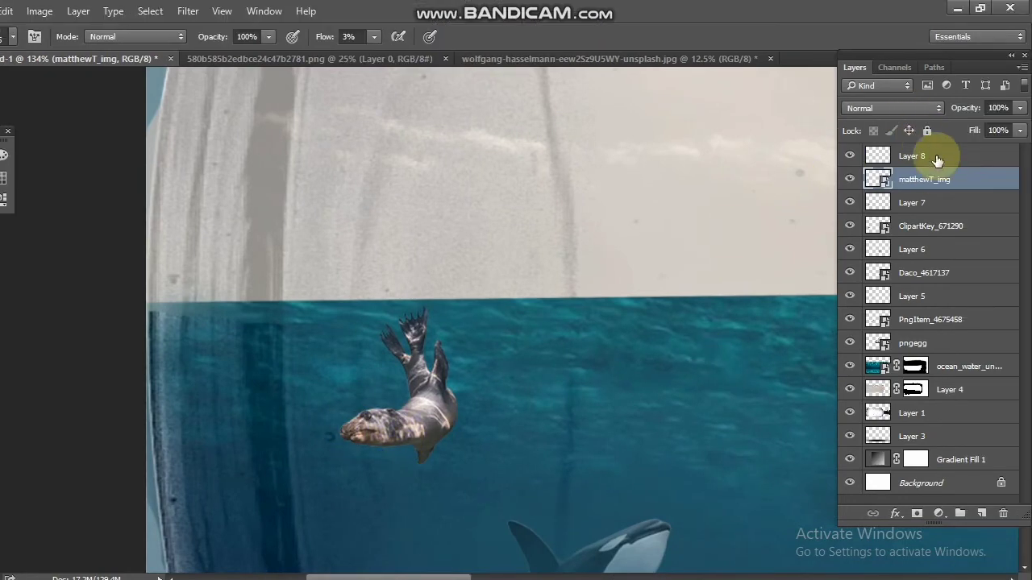
left_click(937, 157)
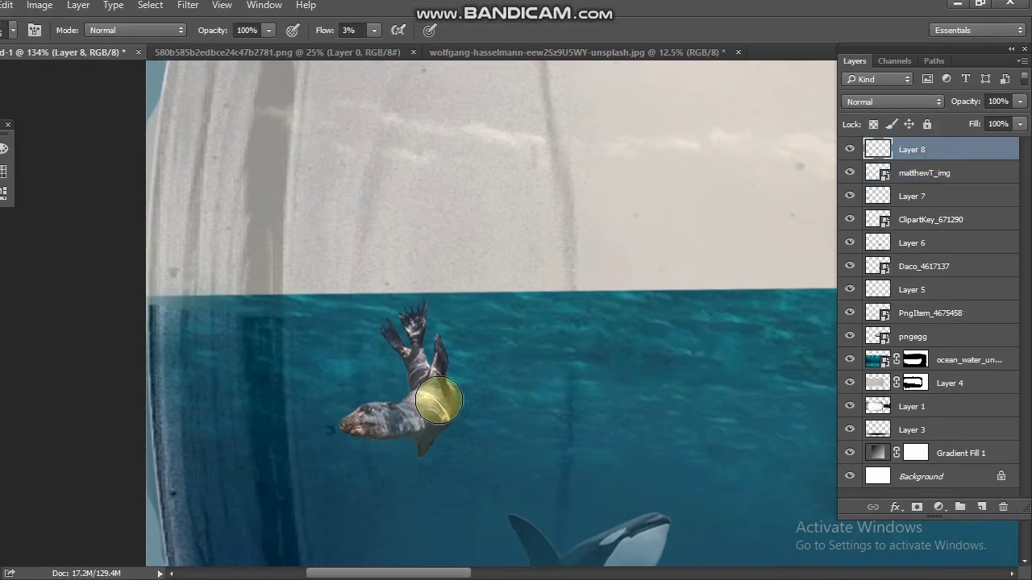
scroll(558, 411, "down", 5)
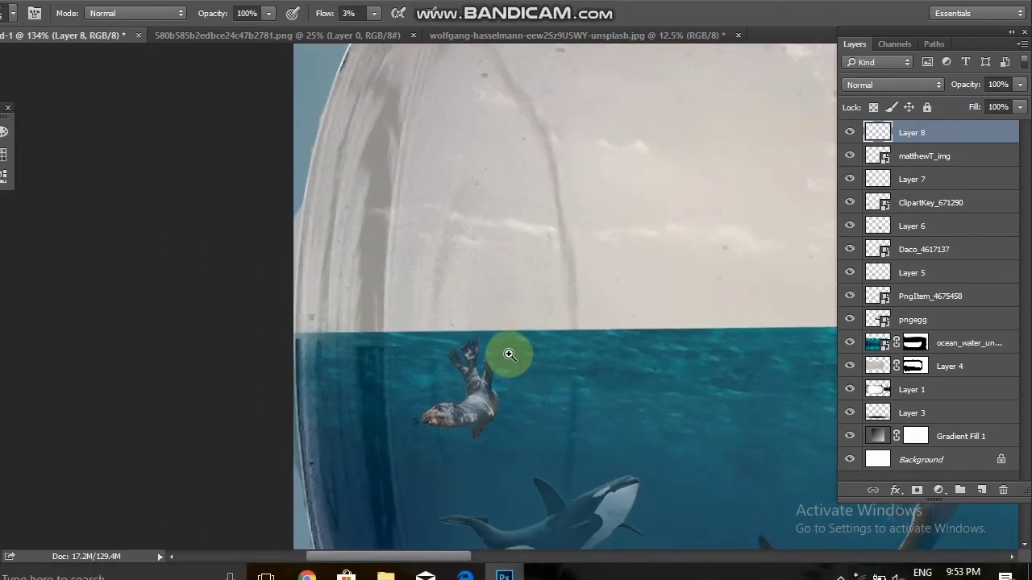
scroll(523, 392, "down", 2)
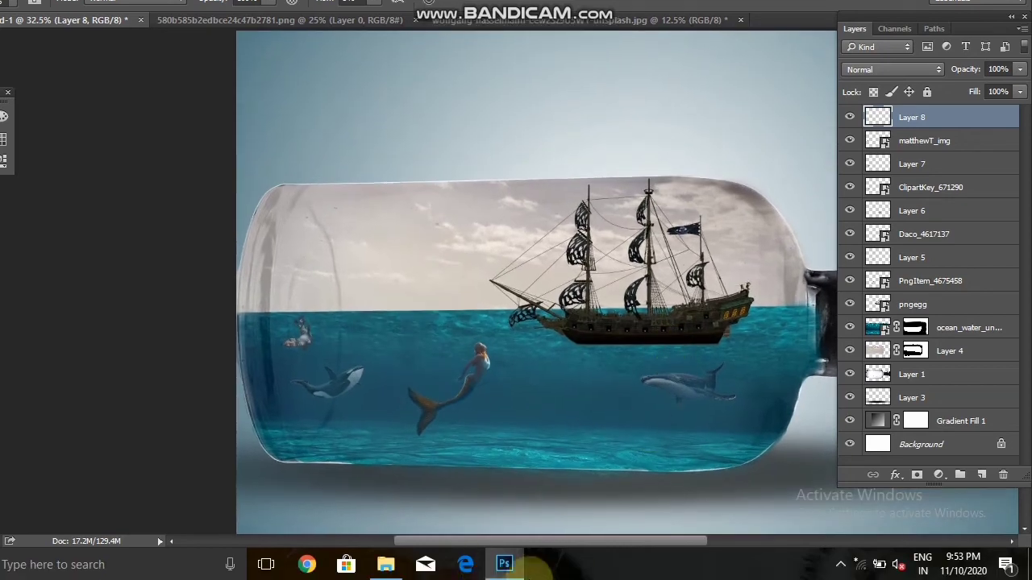
left_click_drag(604, 322, 479, 302)
scroll(479, 302, "down", 1)
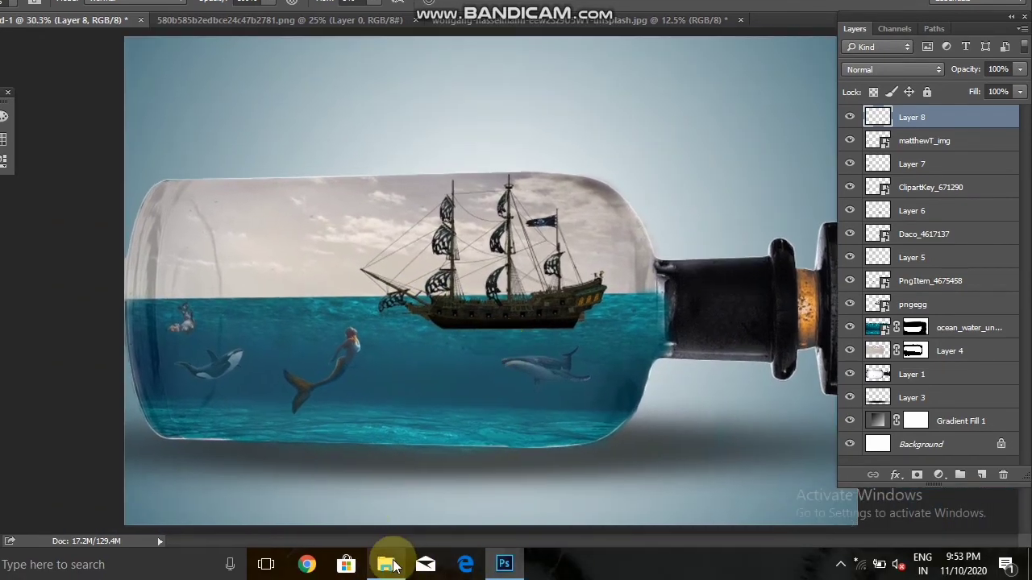
- Place the pngegg ship image, then cancel the placement
left_click(387, 564)
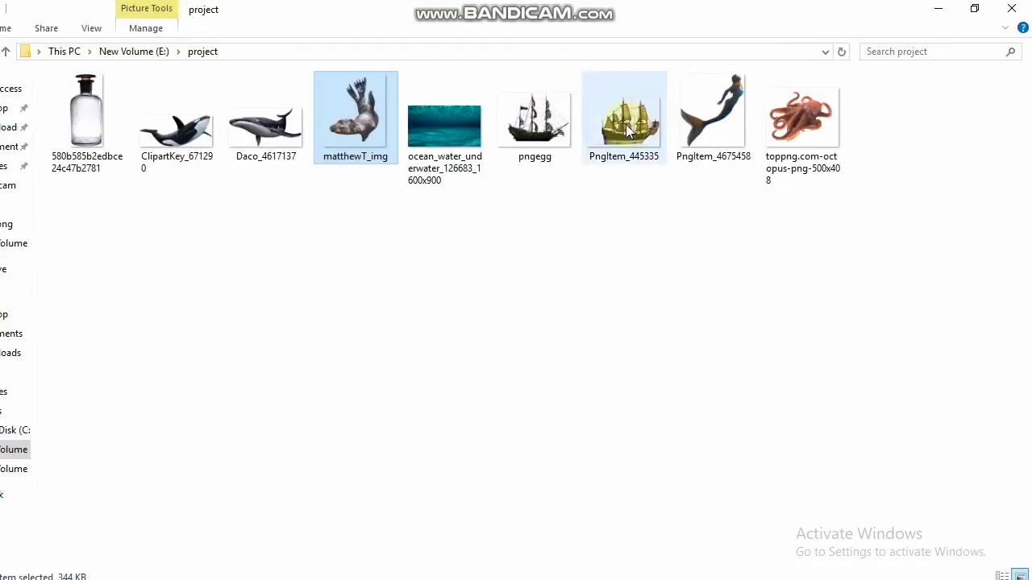
mouse_move(532, 89)
left_mouse_down()
mouse_move(507, 562)
mouse_move(610, 222)
left_mouse_up()
scroll(674, 204, "down", 3)
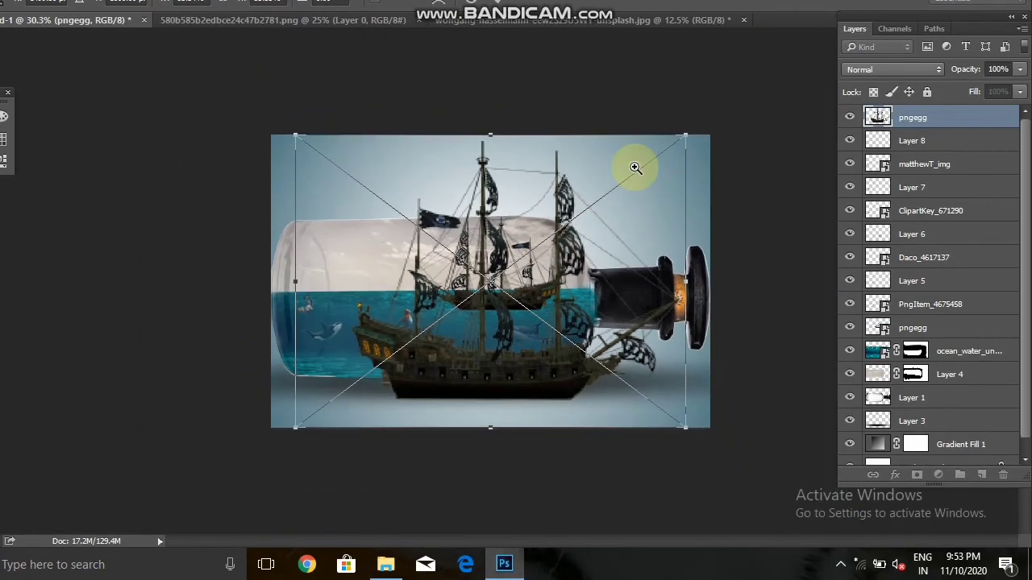
left_click_drag(683, 149, 676, 164)
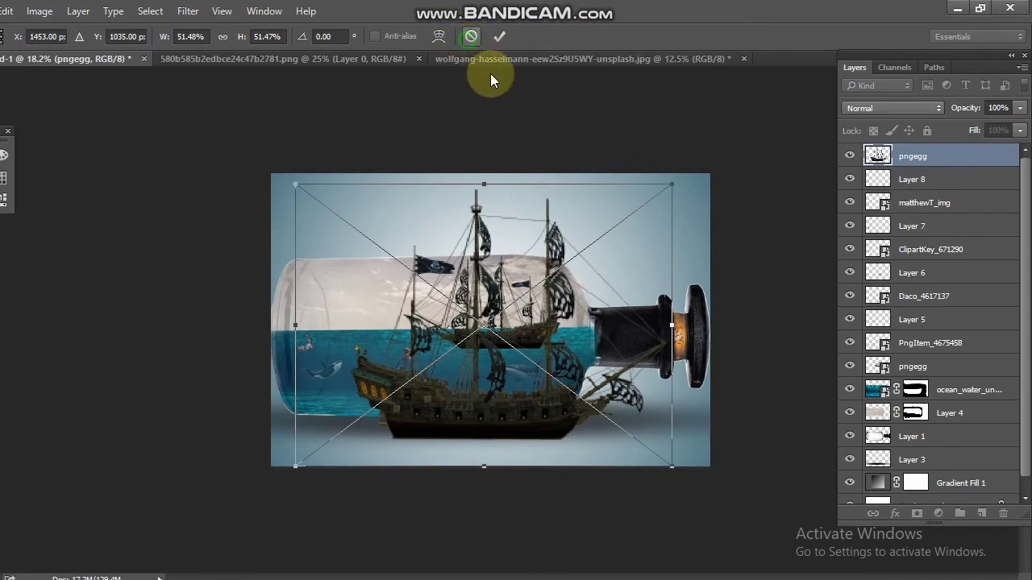
left_click(471, 35)
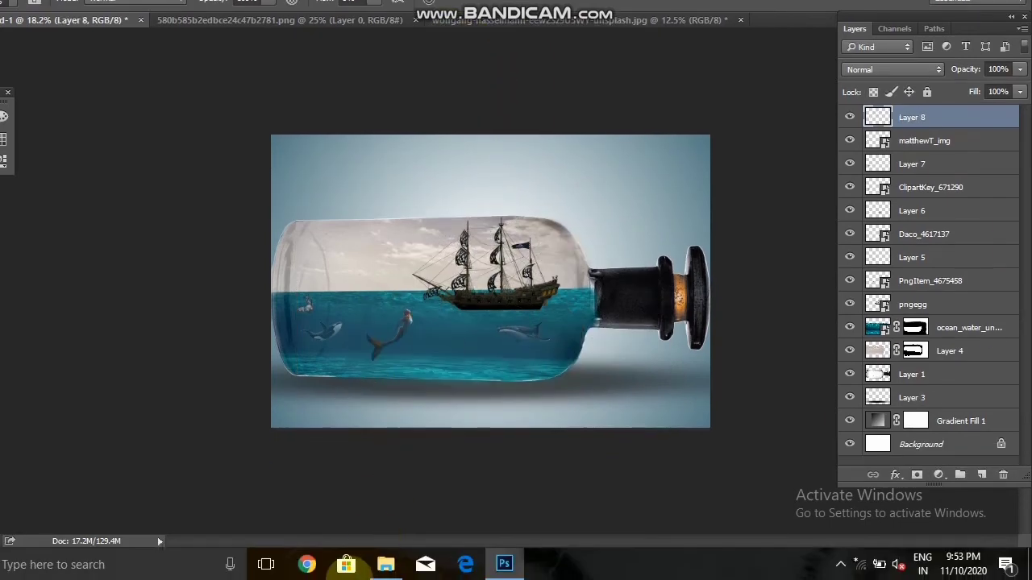
- Bring the PngItem_445335 ship into the bottle, scale it down and lower it into the water
left_click(395, 566)
mouse_move(616, 127)
left_mouse_down()
mouse_move(501, 564)
mouse_move(564, 299)
left_mouse_up()
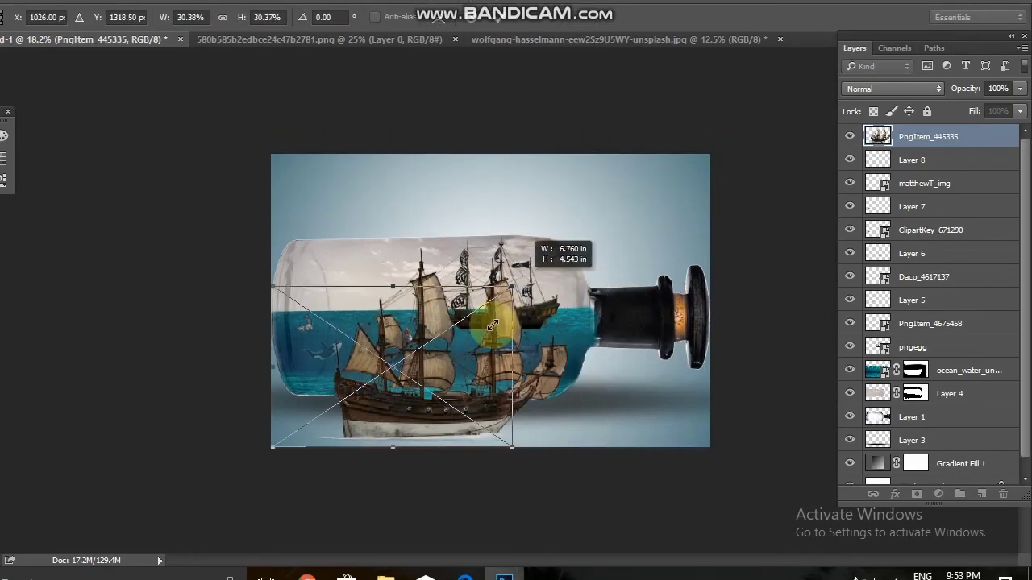
mouse_move(715, 151)
left_mouse_down()
mouse_move(380, 396)
mouse_move(396, 266)
mouse_move(407, 282)
left_mouse_up()
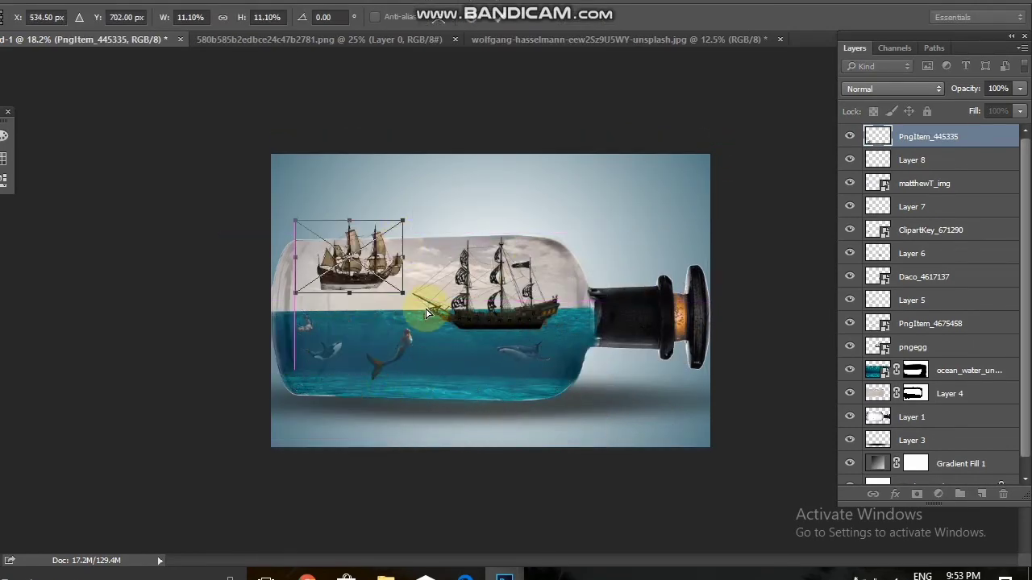
scroll(379, 274, "up", 3)
scroll(379, 274, "up", 2)
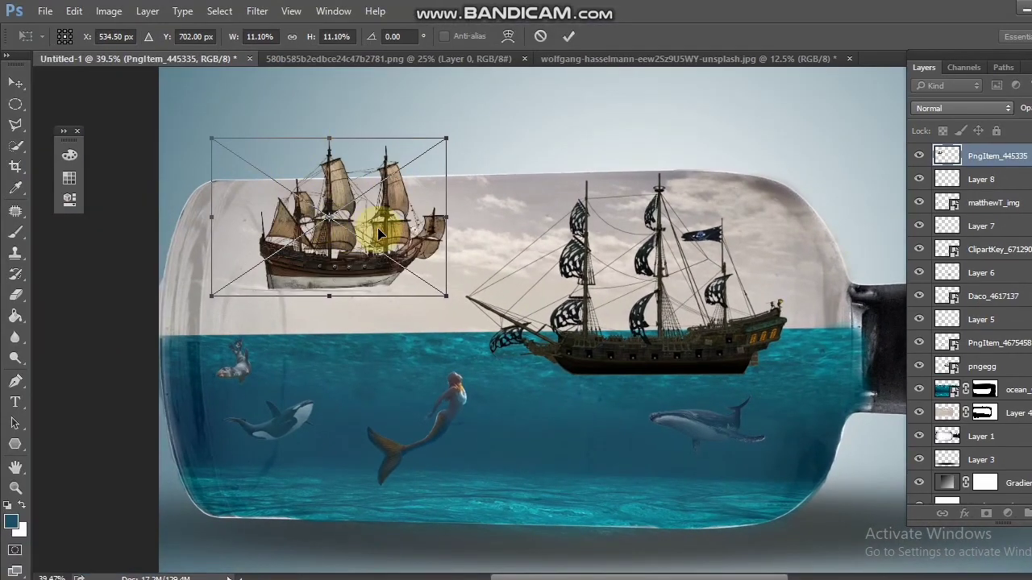
left_click_drag(410, 201, 450, 276)
left_click_drag(486, 209, 388, 303)
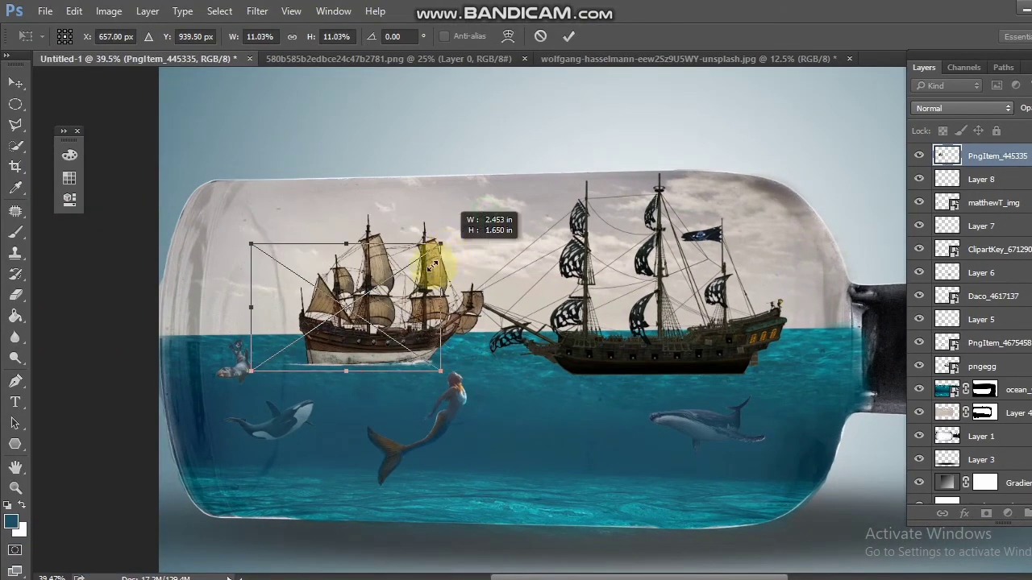
- Shrink the second ship further, stretching it taller and wider
scroll(419, 359, "up", 2)
scroll(419, 359, "up", 2)
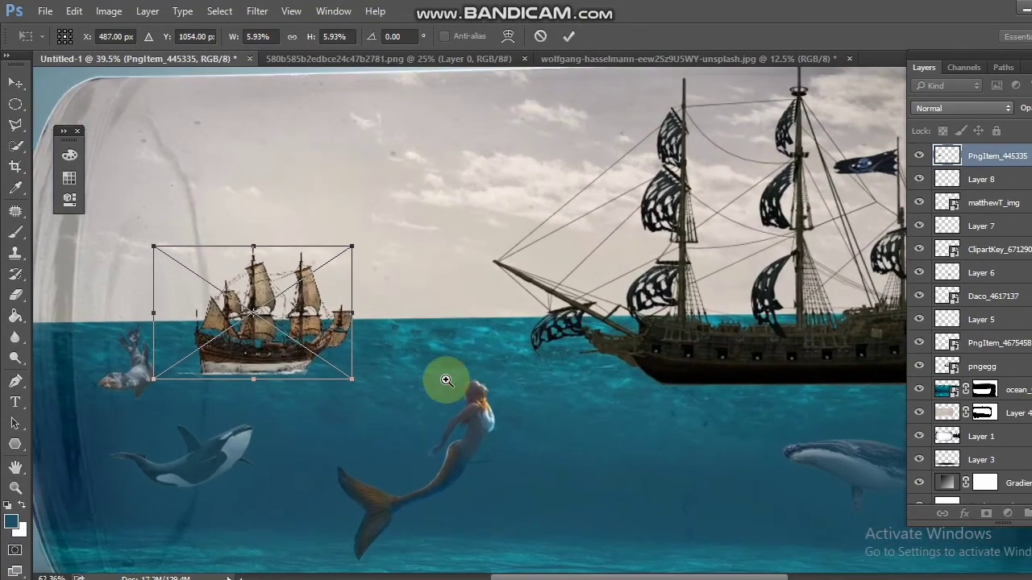
scroll(419, 358, "up", 1)
left_click_drag(350, 244, 345, 260)
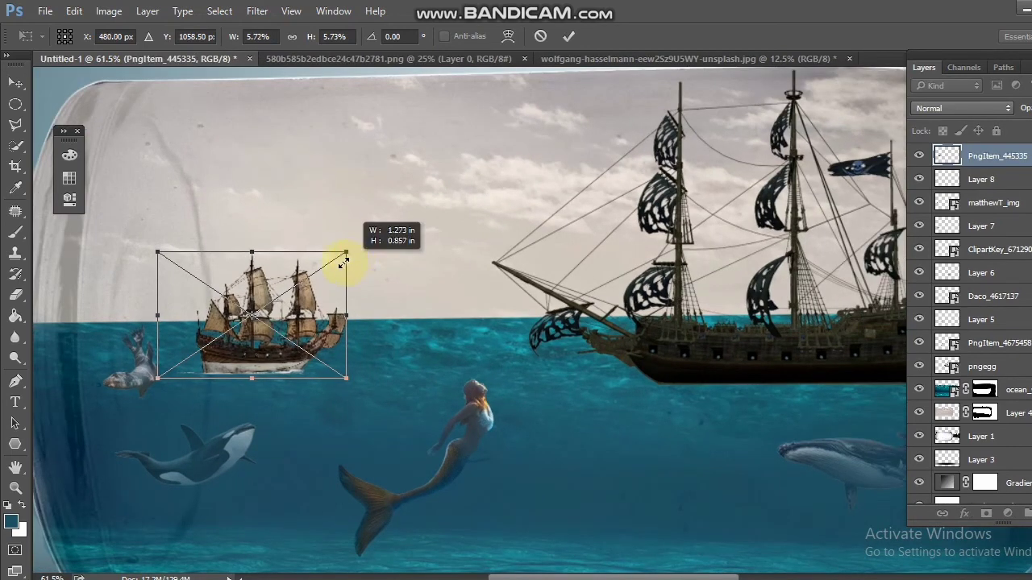
left_click_drag(249, 252, 252, 226)
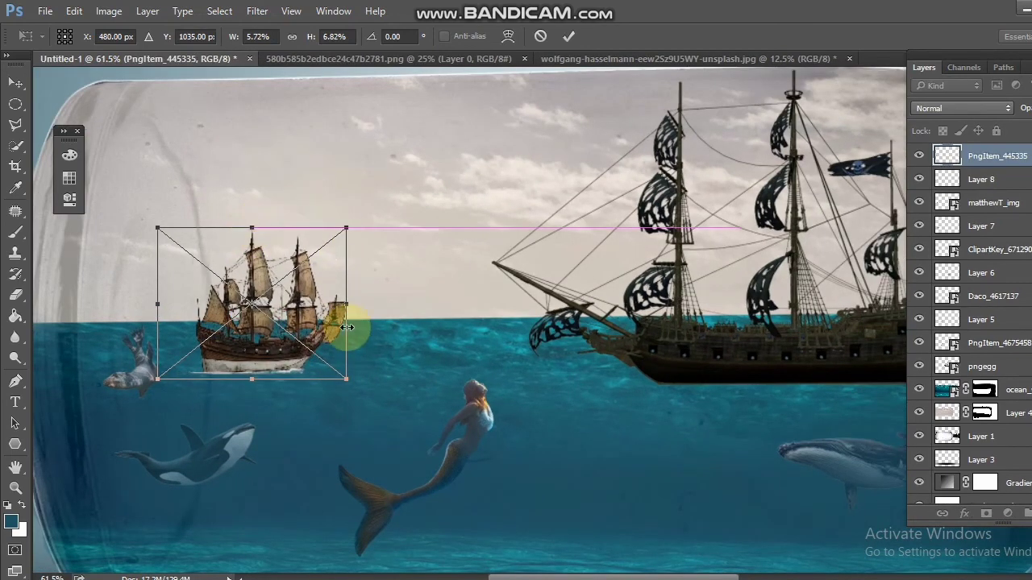
left_click_drag(352, 305, 415, 310)
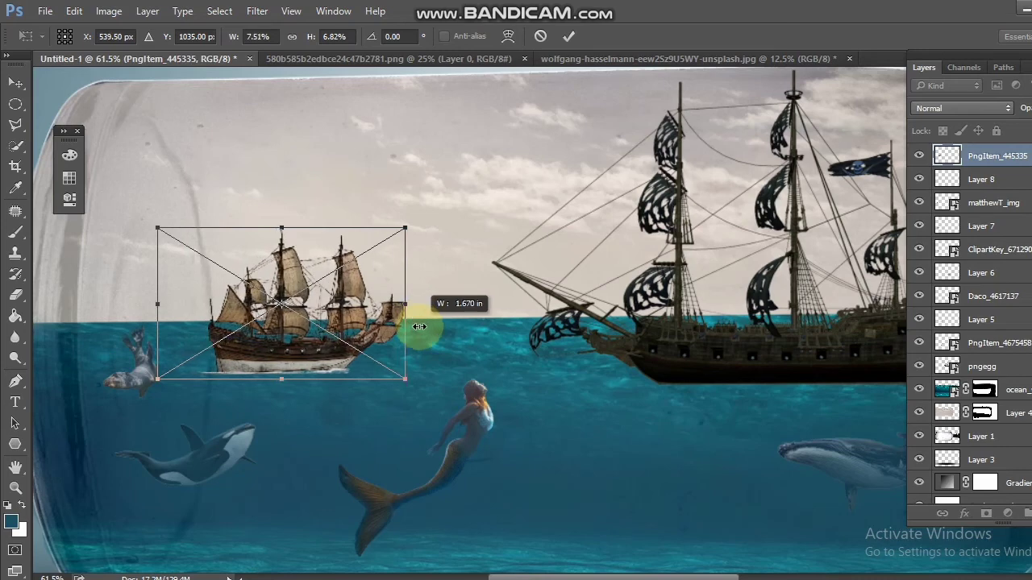
left_click_drag(394, 244, 391, 243)
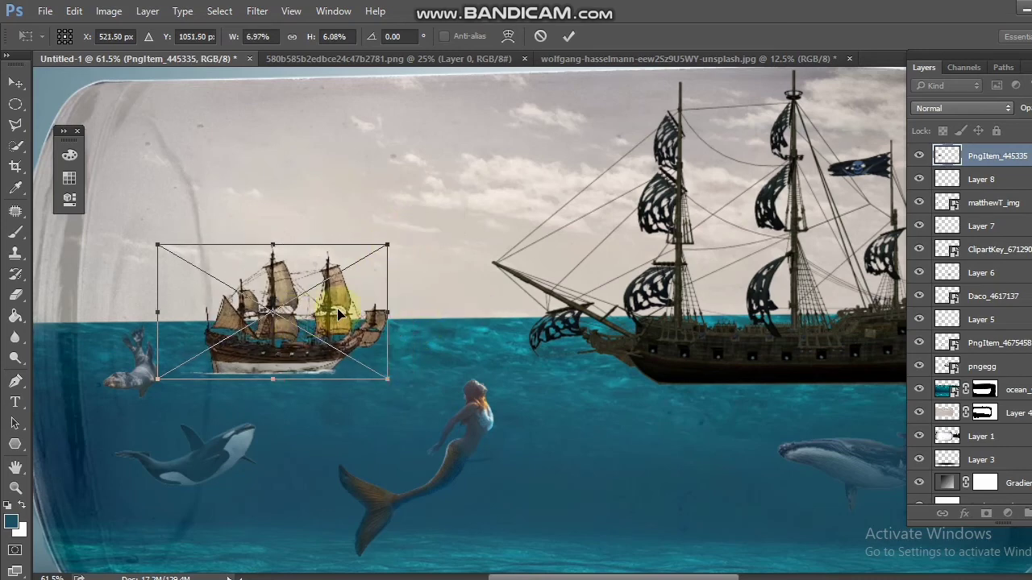
- Position the ship at about 6.3% on the horizon left of the pirate ship and commit
mouse_move(339, 315)
left_mouse_down()
mouse_move(376, 299)
mouse_move(401, 309)
left_mouse_up()
left_click_drag(424, 245, 442, 245)
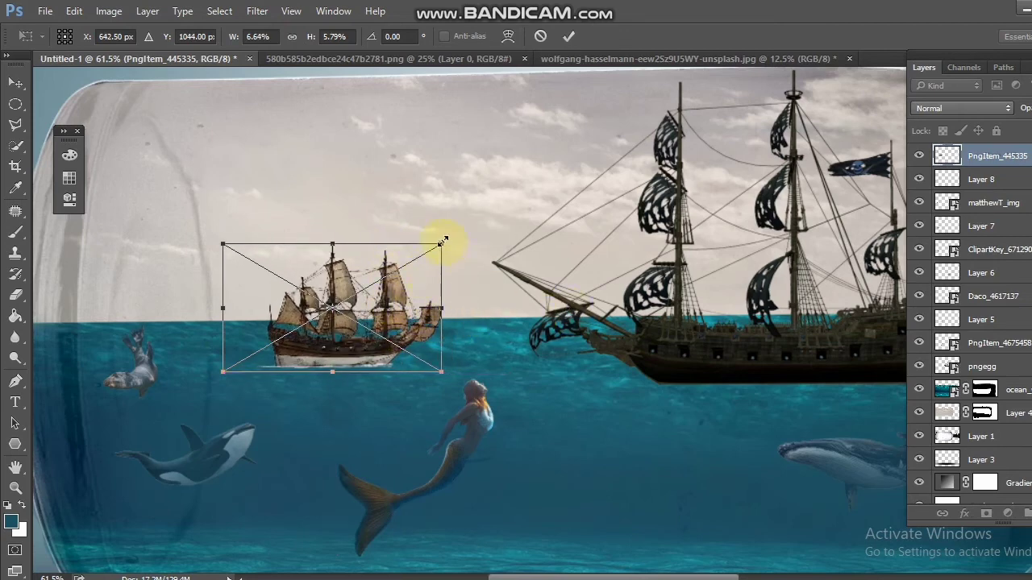
left_click_drag(442, 240, 430, 251)
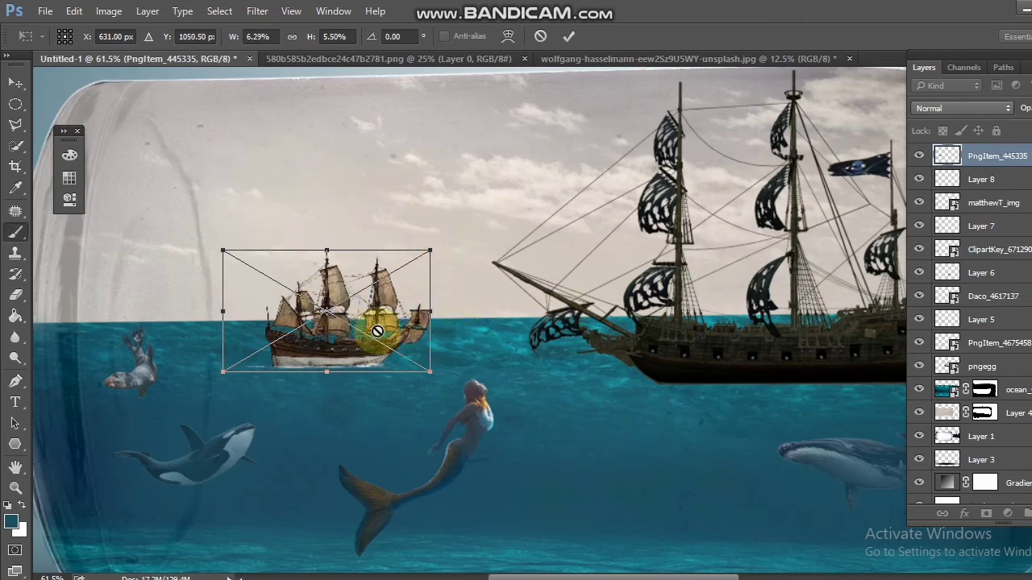
key("Return")
key("ctrl+0")
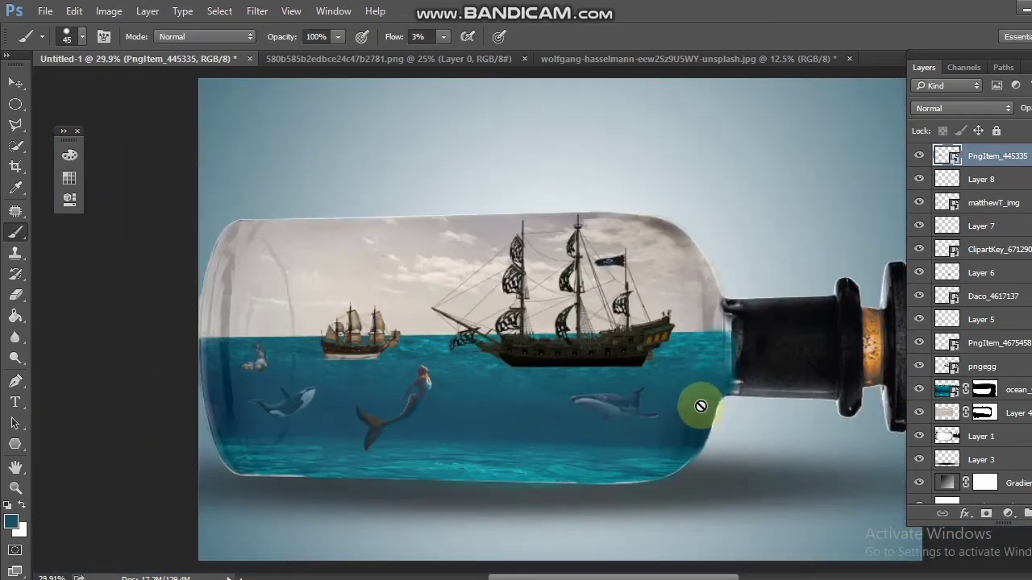
scroll(556, 424, "up", 2)
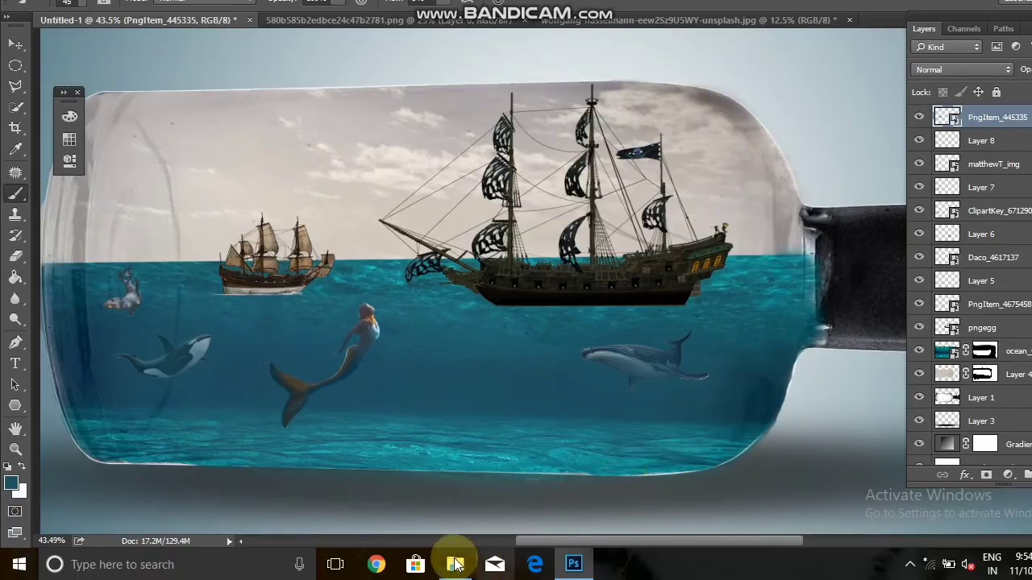
- Drag the toppng.com octopus image onto the canvas and shrink it small
left_click(455, 564)
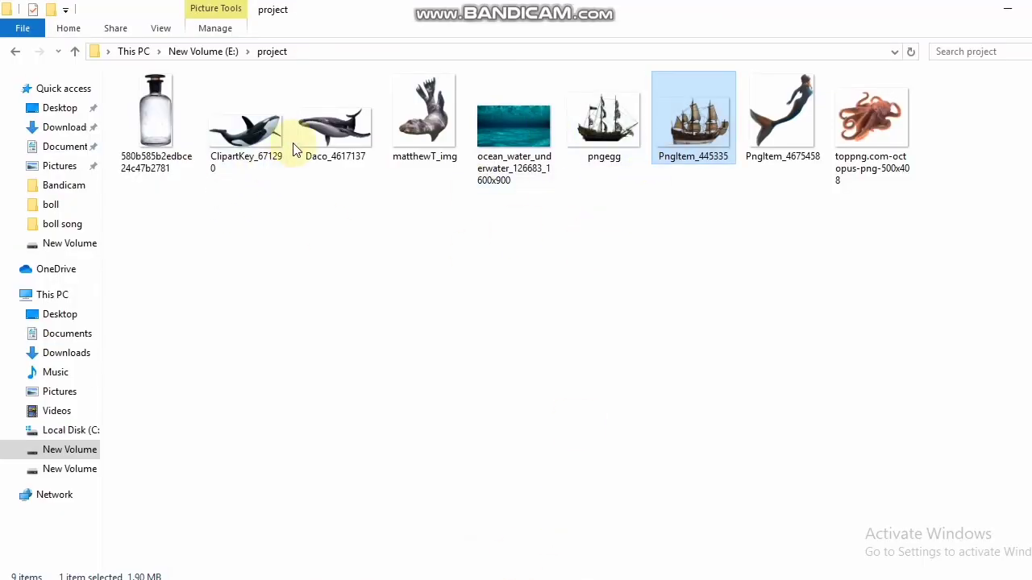
left_click_drag(870, 121, 504, 570)
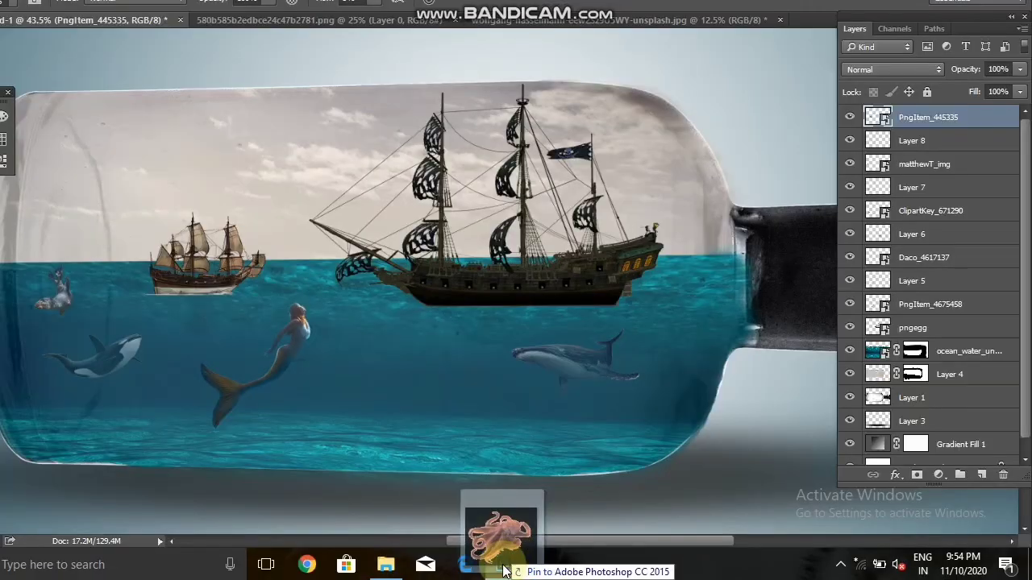
left_click_drag(504, 571, 472, 361)
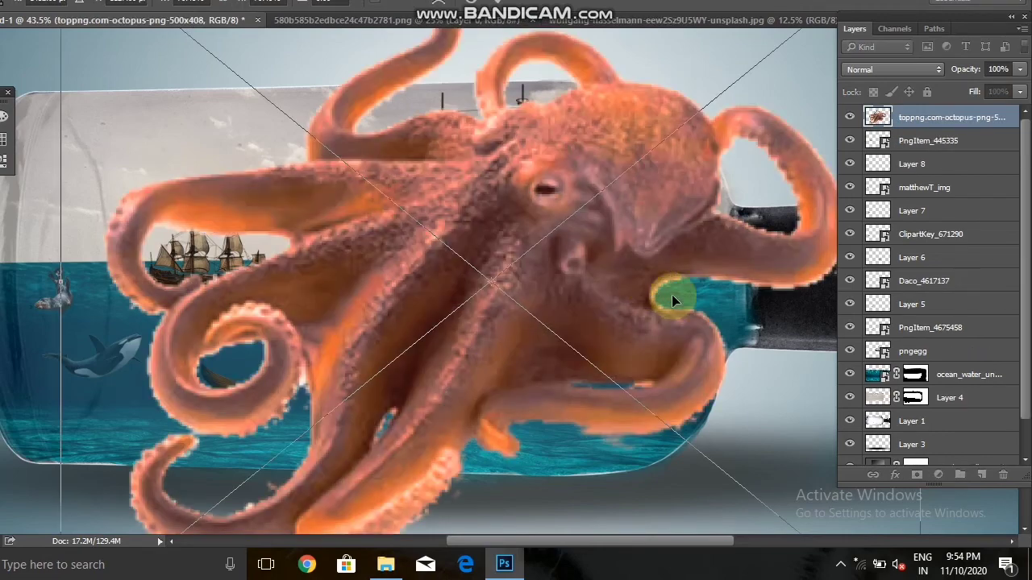
scroll(673, 299, "down", 5)
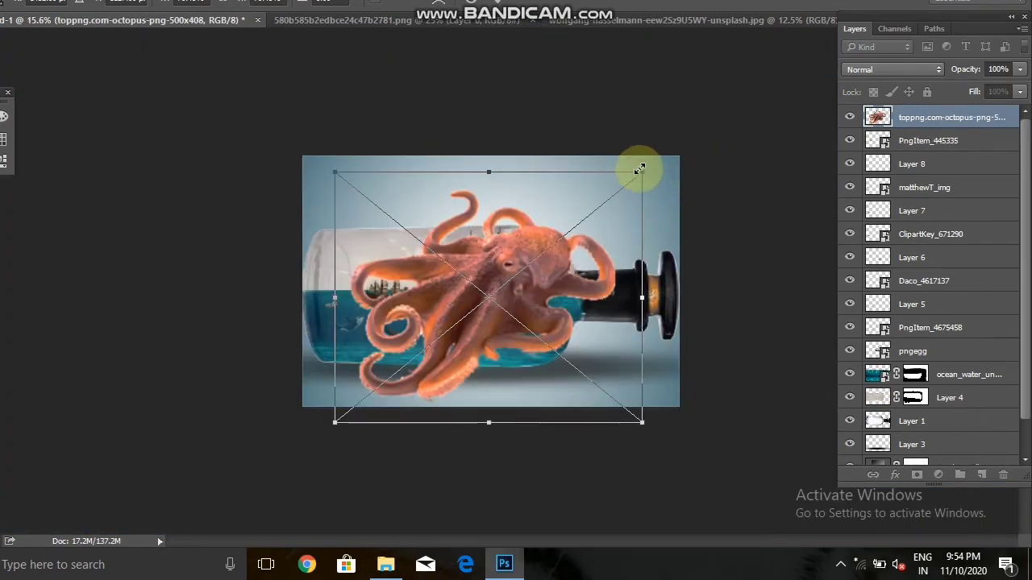
mouse_move(639, 169)
left_mouse_down()
mouse_move(545, 293)
mouse_move(383, 395)
mouse_move(479, 336)
left_mouse_up()
- Fine-tune the octopus size, set it on the seabed below the mermaid and commit
scroll(590, 392, "up", 5)
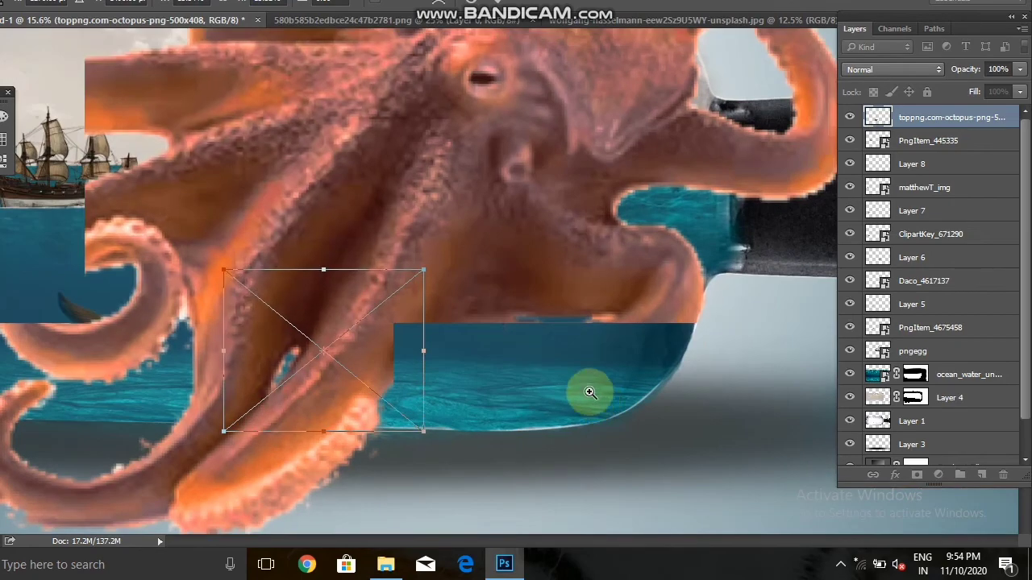
scroll(590, 393, "down", 3)
scroll(575, 386, "down", 2)
mouse_move(438, 288)
left_mouse_down()
mouse_move(368, 368)
mouse_move(373, 356)
left_mouse_up()
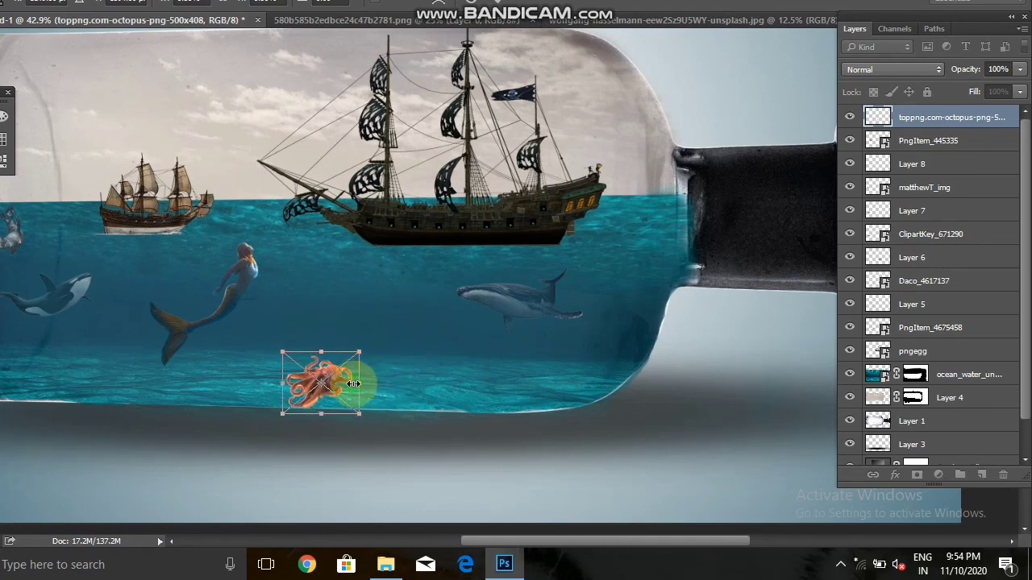
left_click_drag(338, 385, 366, 378)
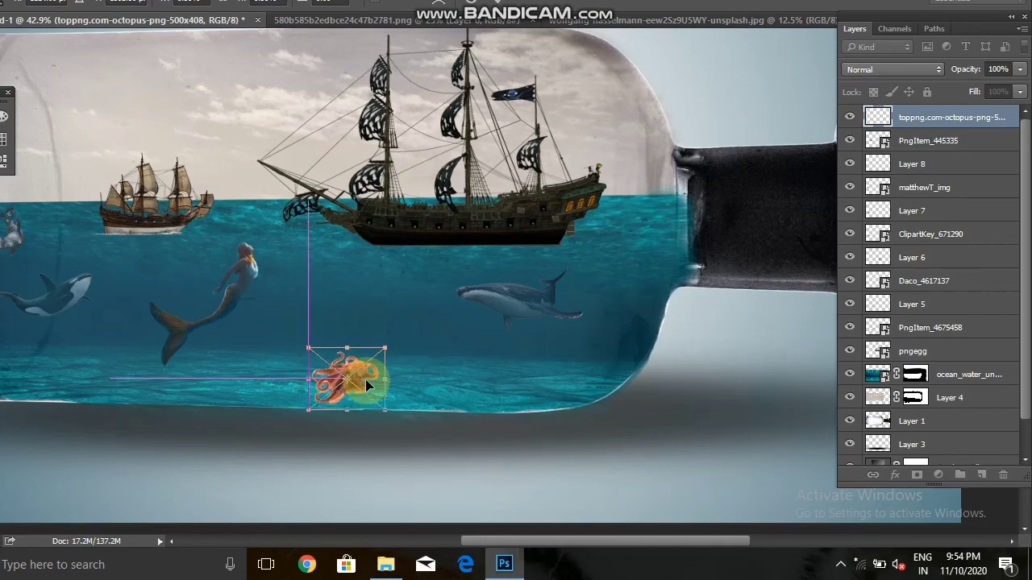
key("Return")
left_click(393, 390)
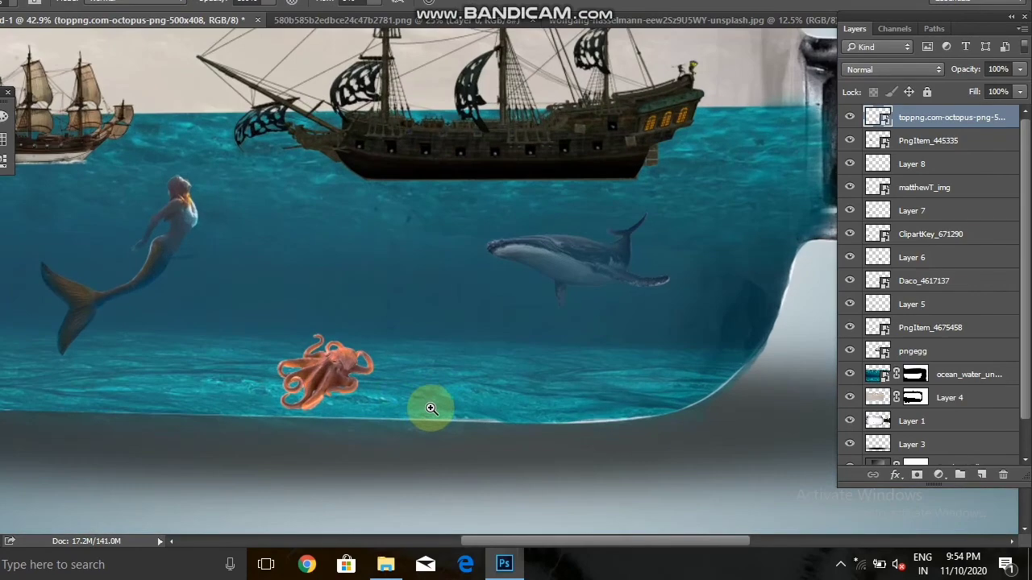
- Add empty Layer 9 above the octopus layer and zoom in close on the octopus
left_click(438, 412)
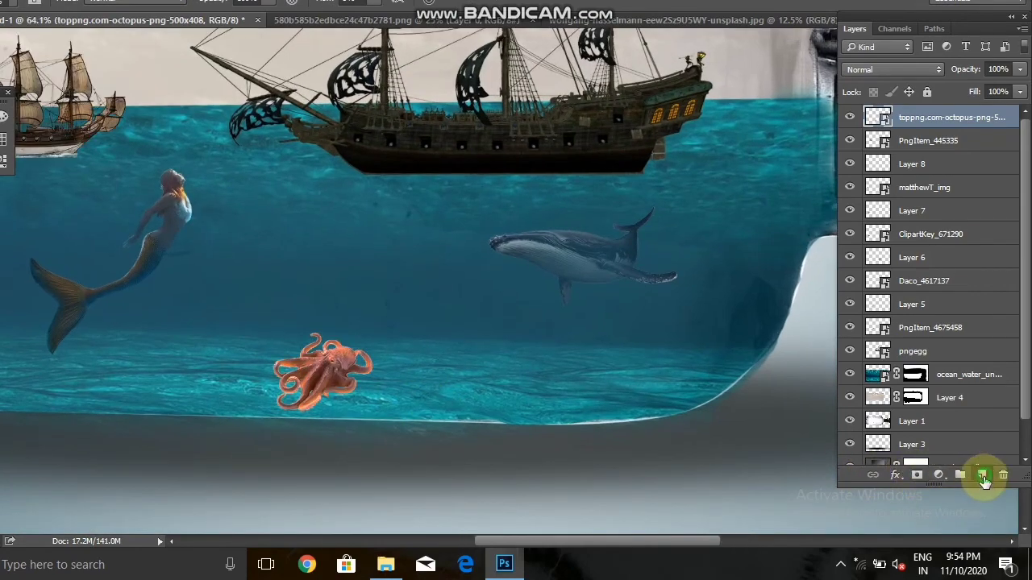
left_click(982, 478)
left_click(362, 415)
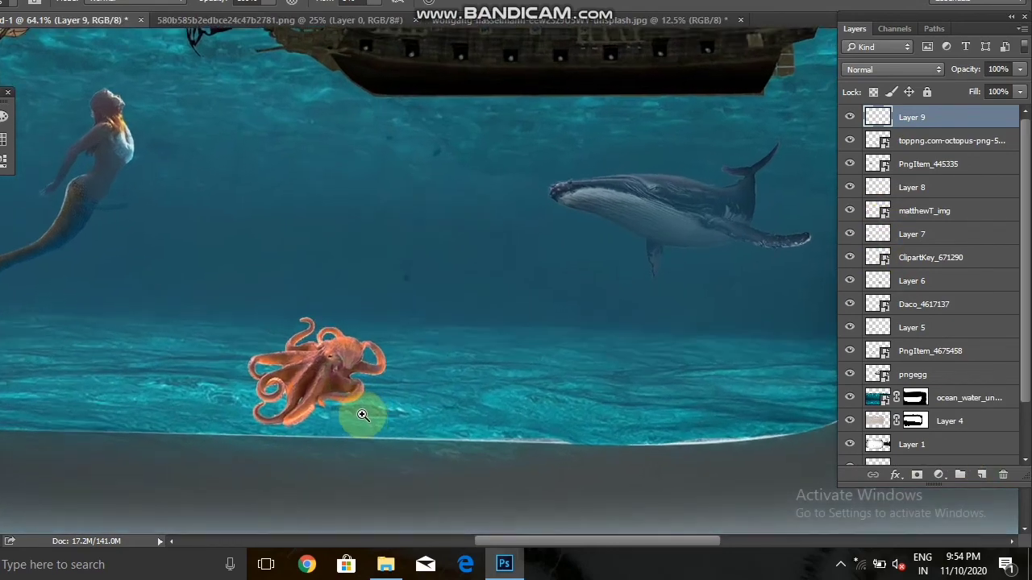
left_click(362, 415)
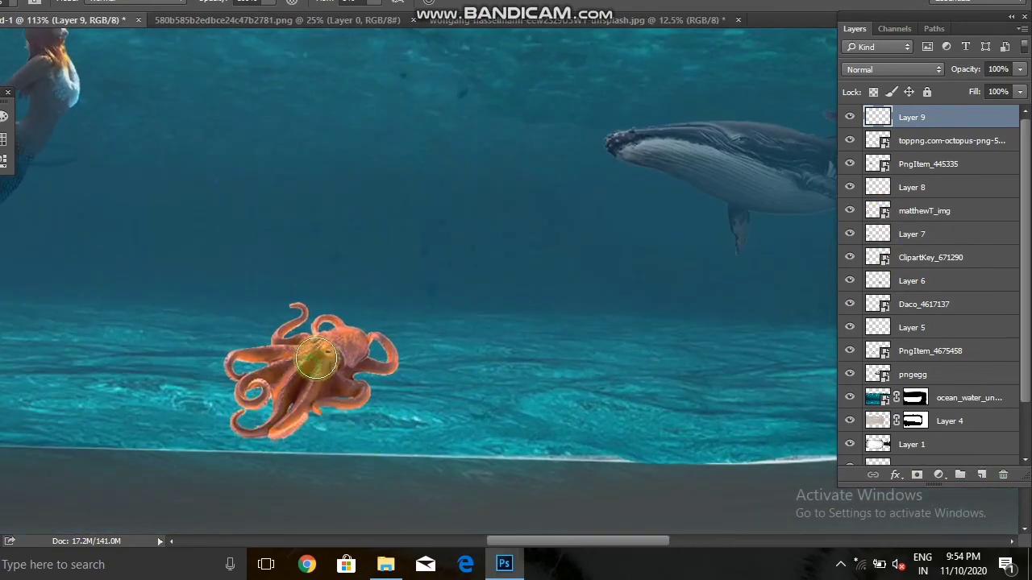
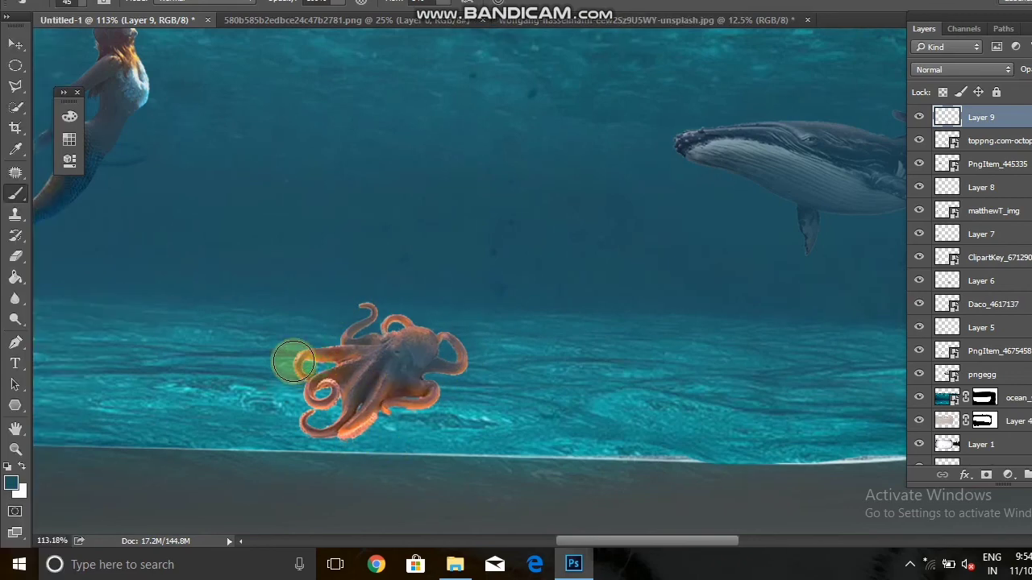
- Paint a duller, pinker tone over the octopus's lower tentacles on Layer 9, then zoom out to the whole bottle
left_click_drag(293, 363, 421, 344)
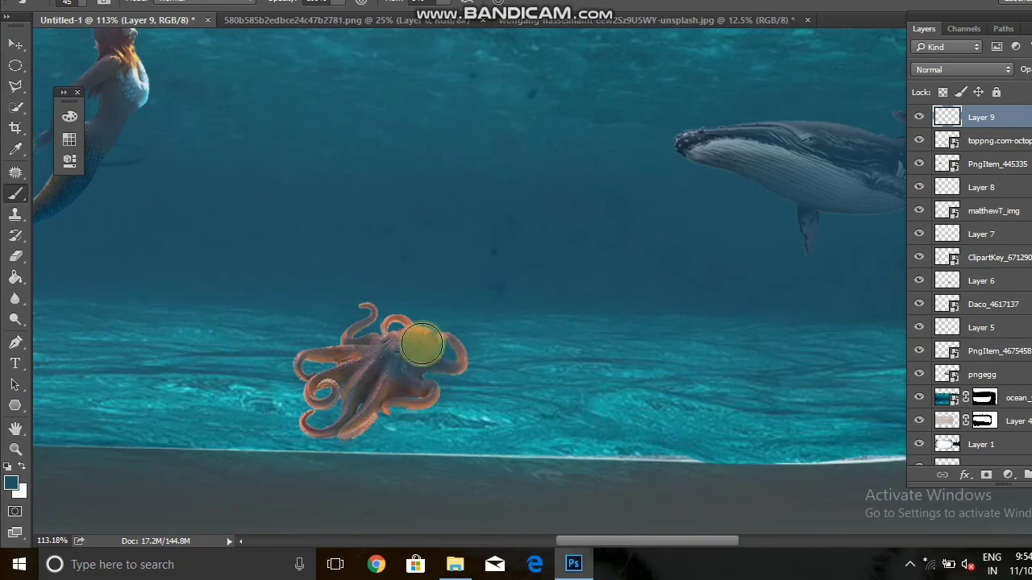
scroll(391, 295, "down", 2)
scroll(379, 285, "down", 3)
scroll(500, 352, "down", 2)
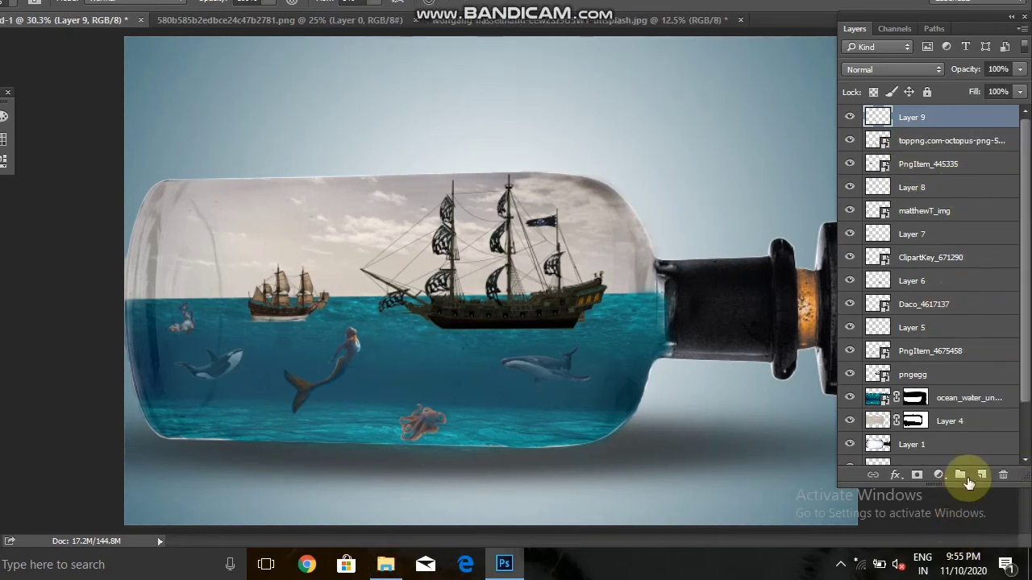
- Group Layer 9 down through Gradient Fill 1 into Group 1, then toggle its visibility to check it
scroll(1020, 299, "down", 1)
scroll(1021, 322, "down", 2)
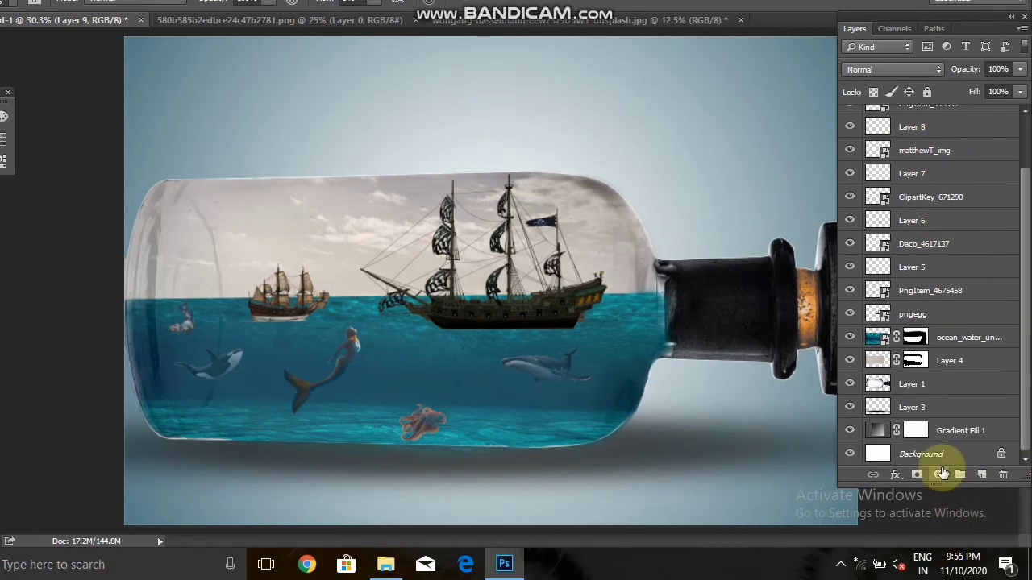
scroll(1022, 323, "up", 2)
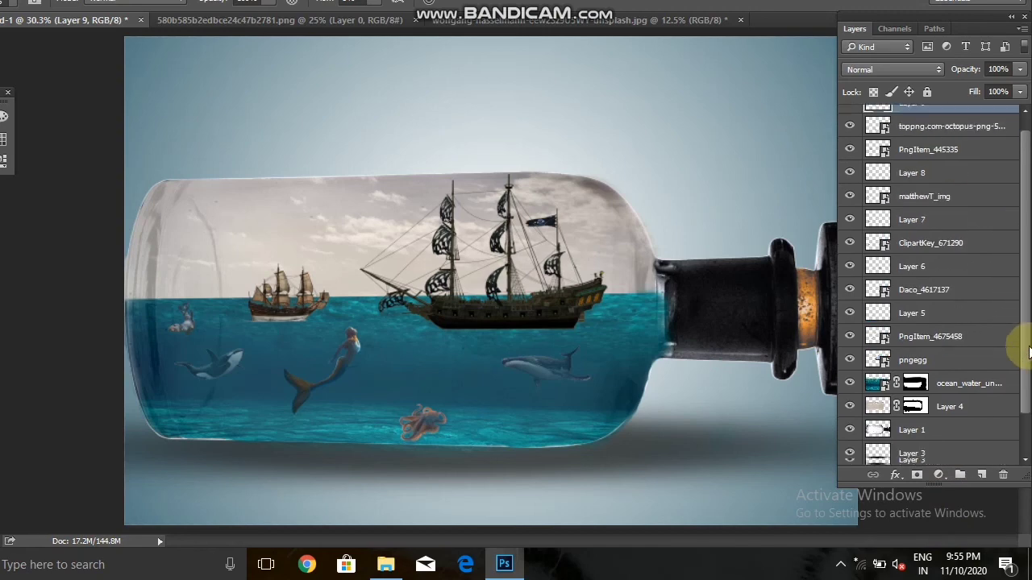
scroll(1021, 341, "down", 2)
left_click(966, 435, "shift")
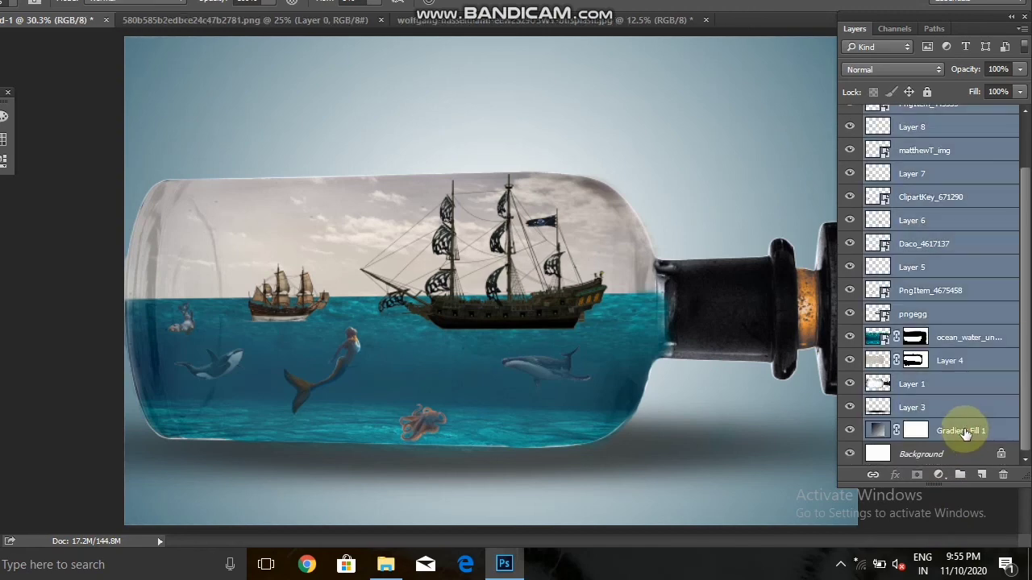
key("ctrl+g")
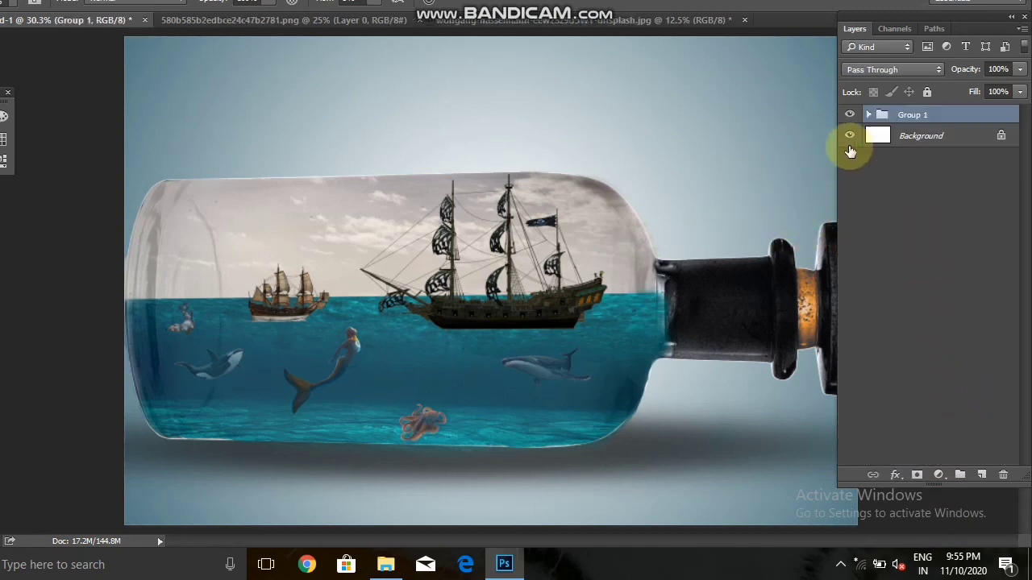
left_click(853, 152)
left_click(851, 150)
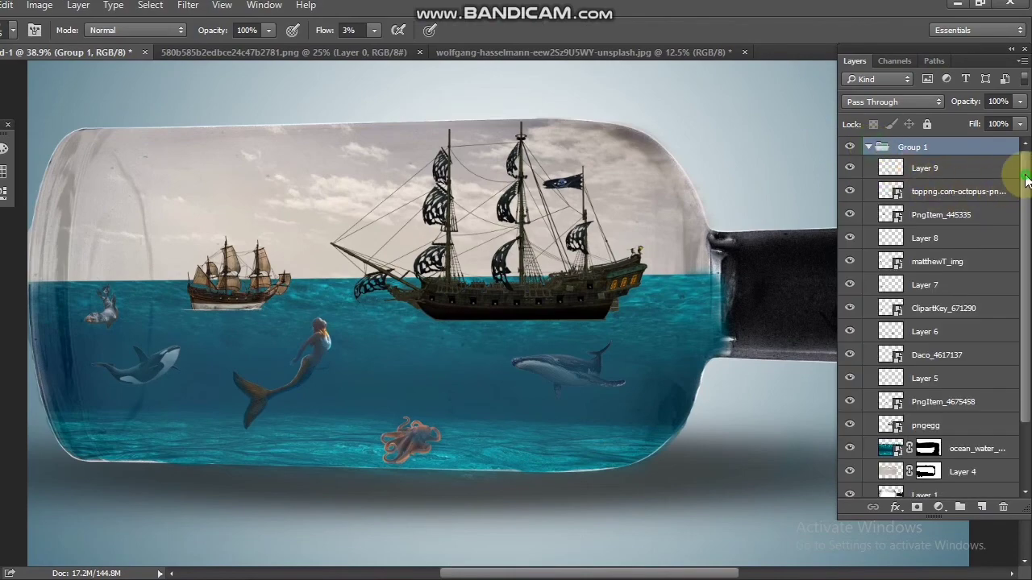
- Target the ocean_water layer mask and zoom in on the bottle's lower-left corner
left_click_drag(1025, 179, 1025, 256)
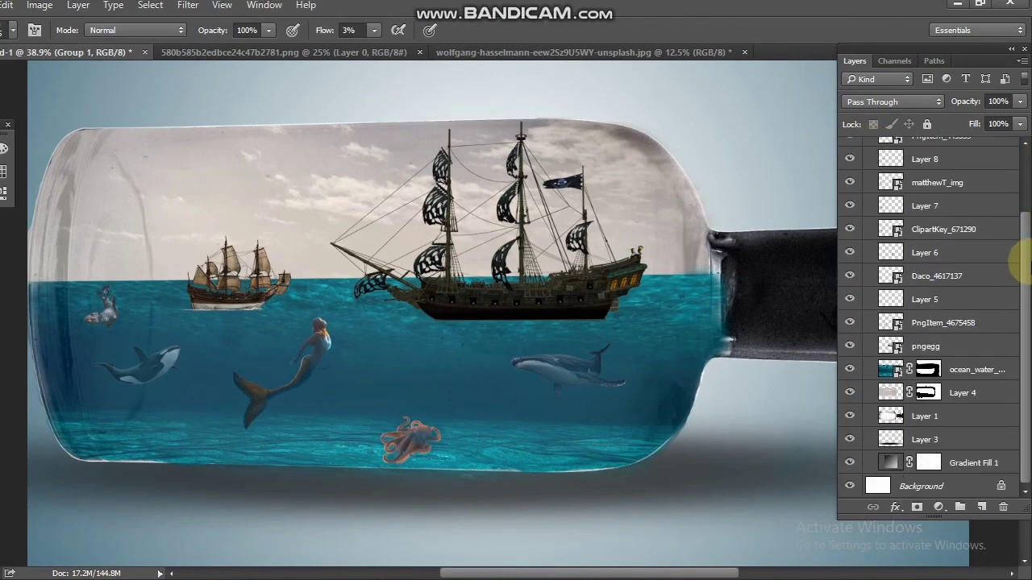
left_click(956, 376)
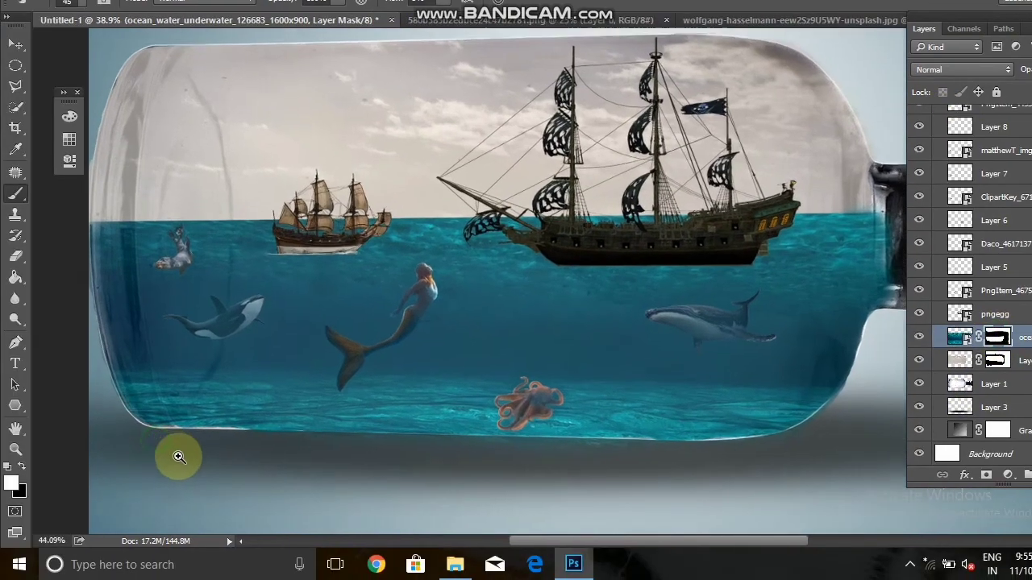
left_click_drag(179, 457, 205, 474)
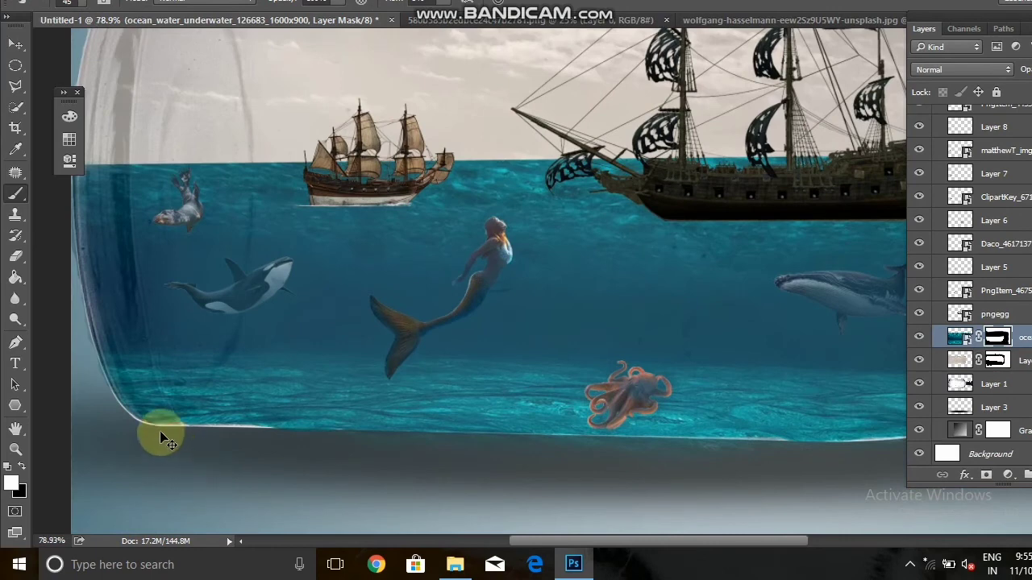
scroll(160, 430, "up", 2)
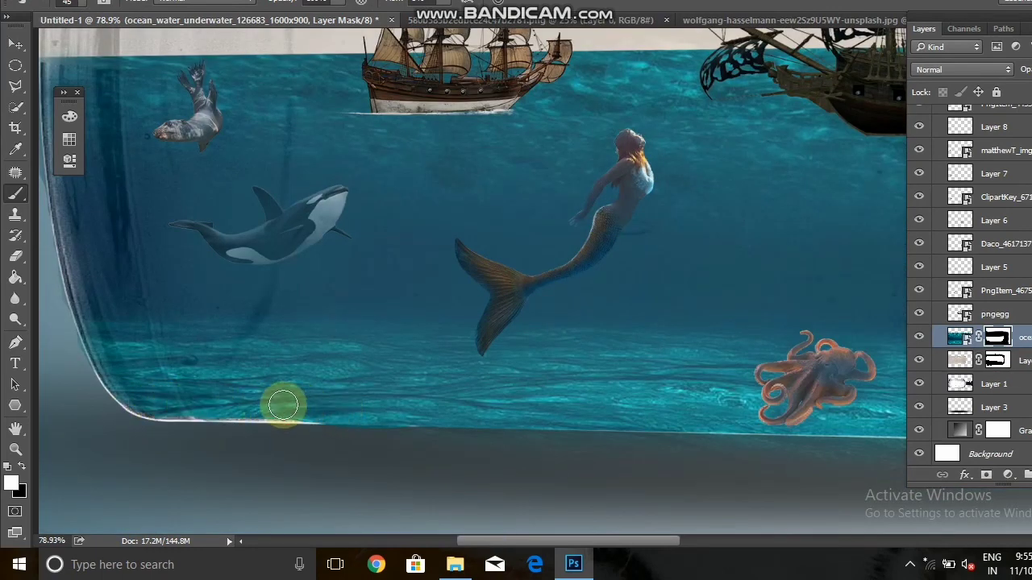
- Paint the water mask along the glass's lower rim, then zoom back out
left_click_drag(220, 402, 142, 387)
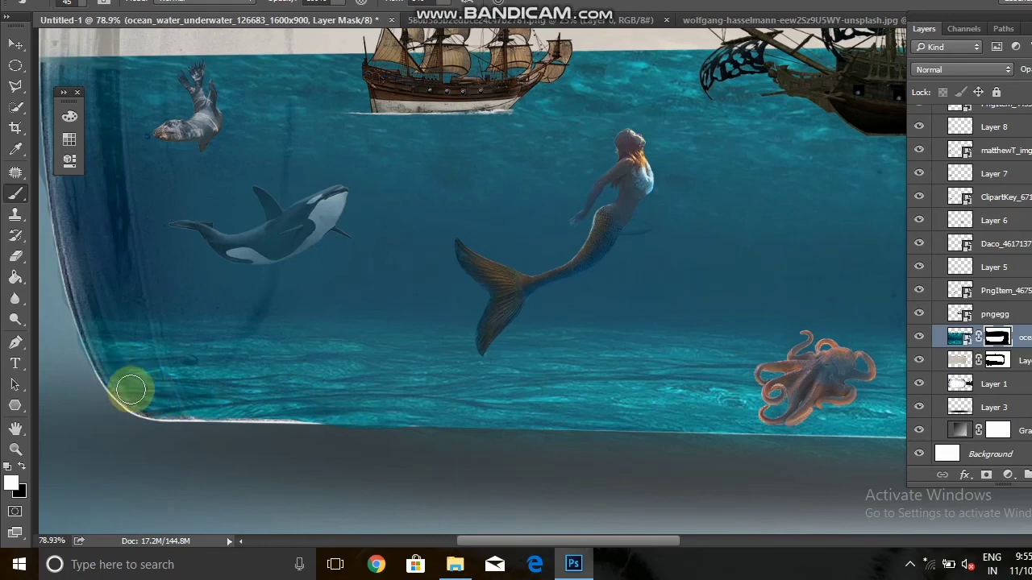
left_click_drag(198, 405, 355, 410)
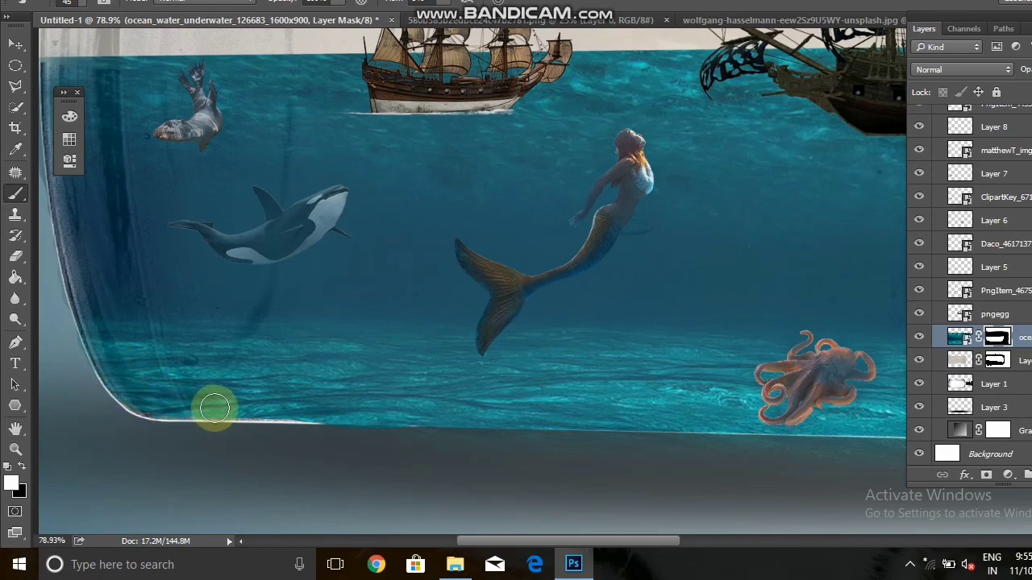
scroll(690, 369, "down", 3)
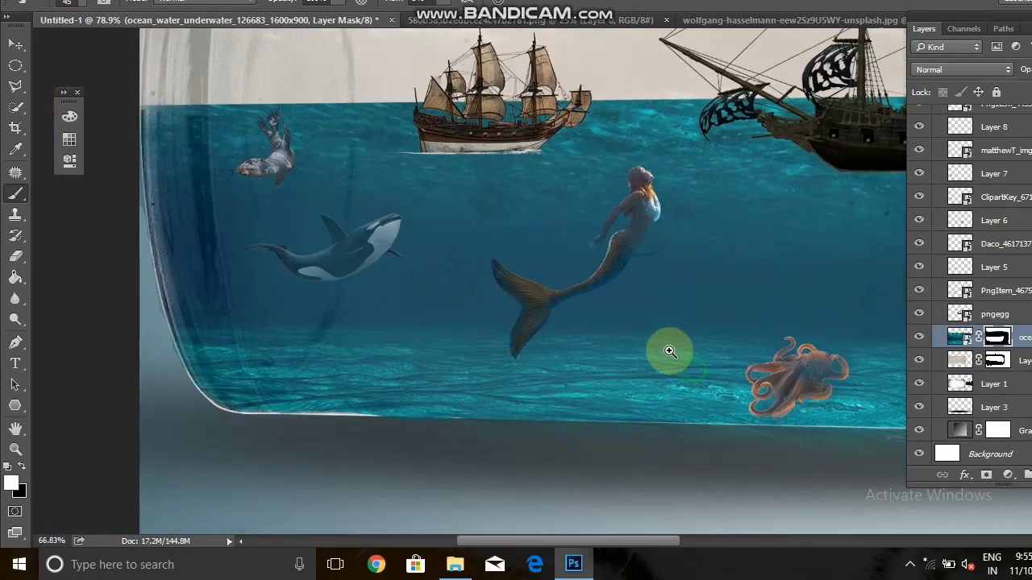
scroll(668, 350, "down", 3)
left_click_drag(384, 352, 190, 352)
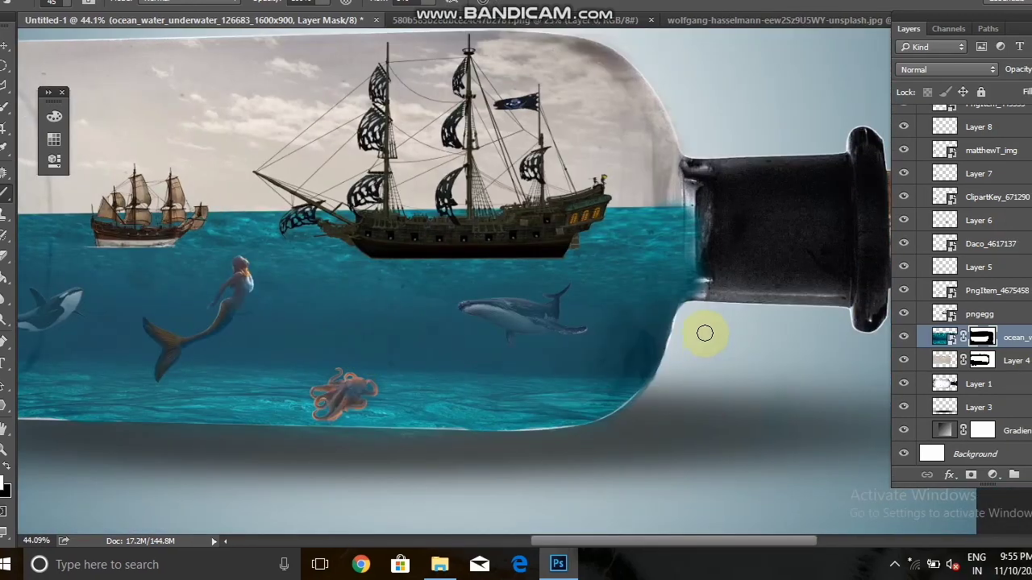
scroll(704, 333, "down", 1)
scroll(611, 369, "down", 1)
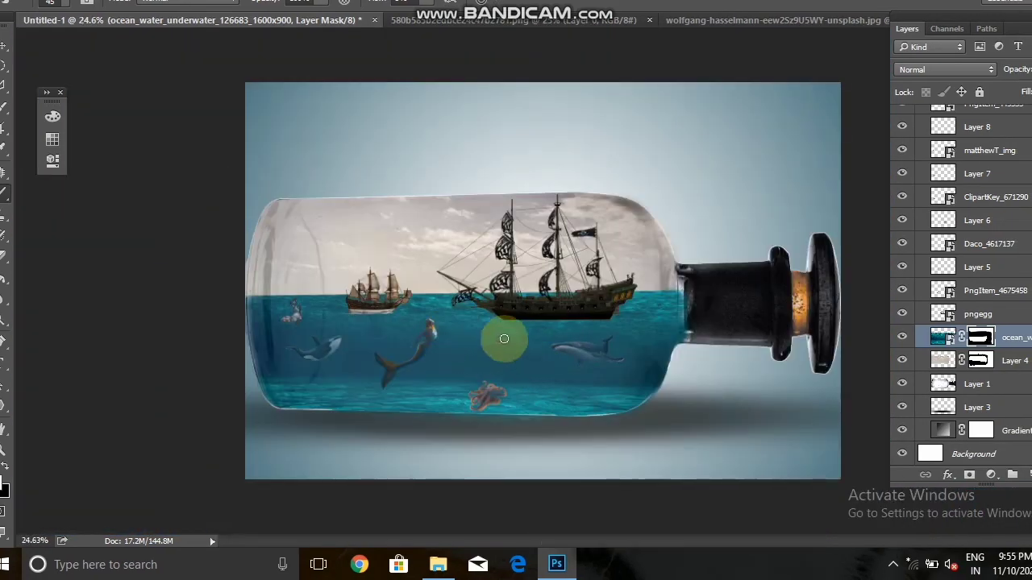
scroll(1022, 228, "up", 1)
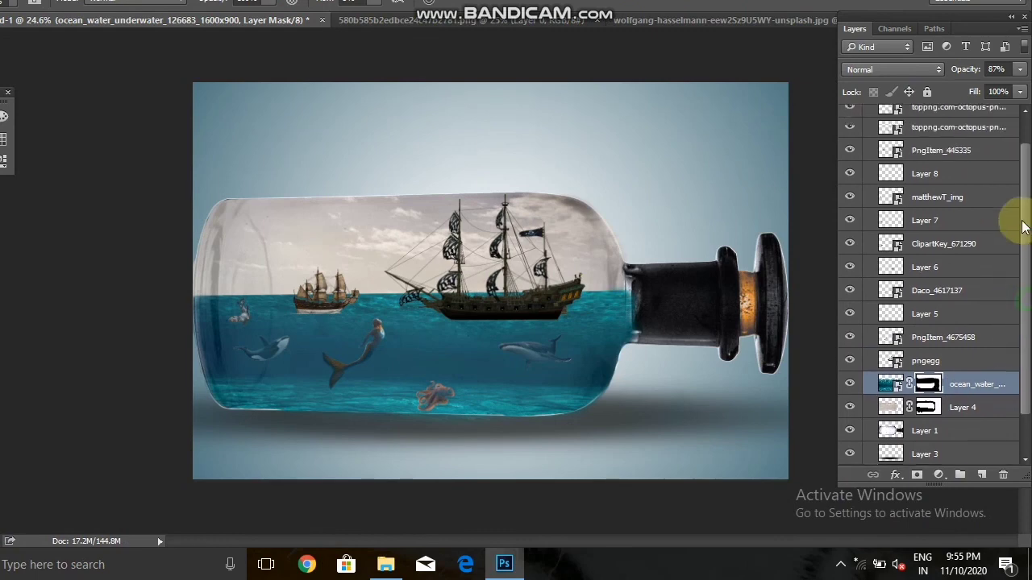
scroll(1022, 228, "up", 2)
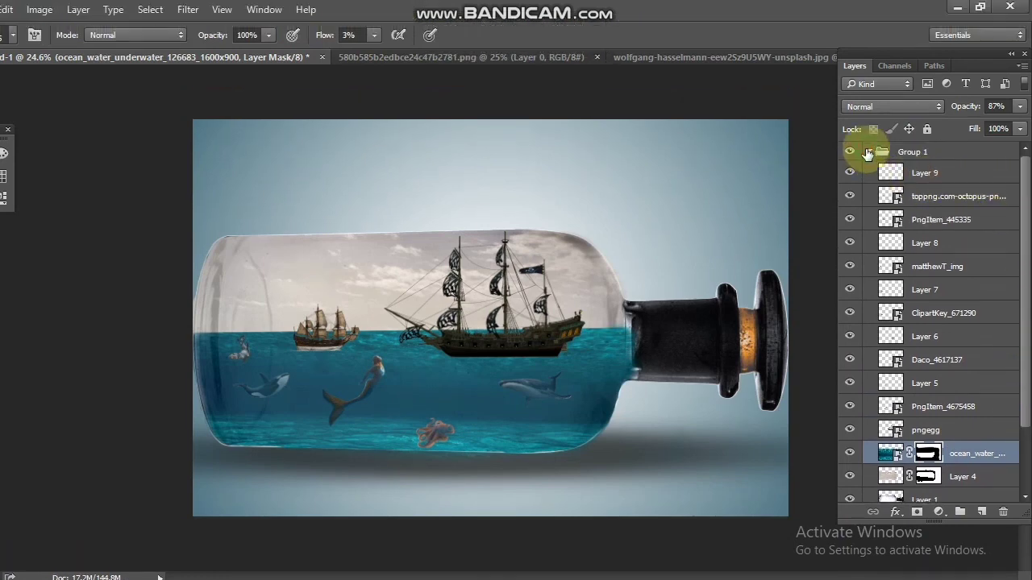
- Expand Group 1 and select Layer 4
left_click(868, 123)
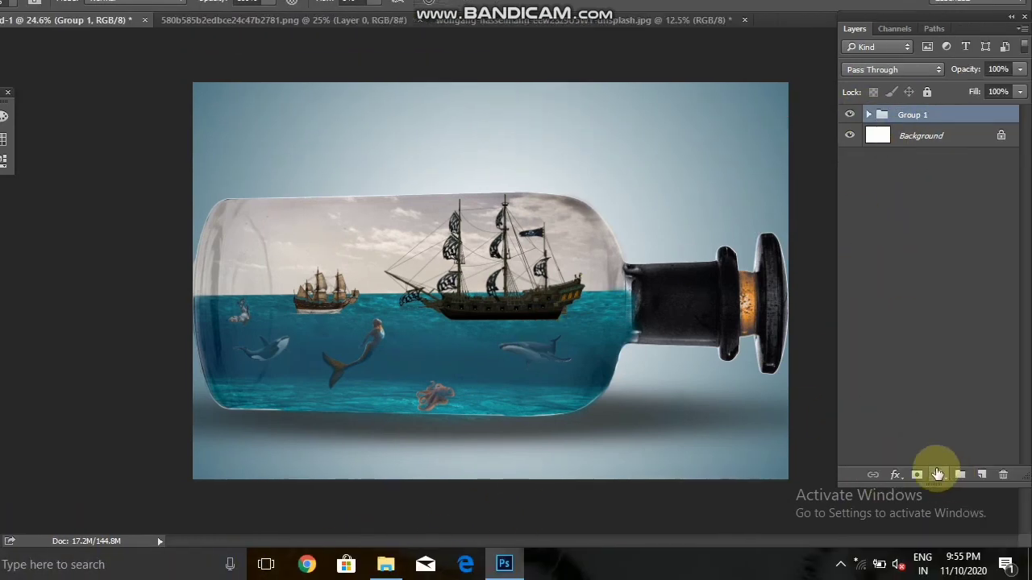
left_click(1008, 474)
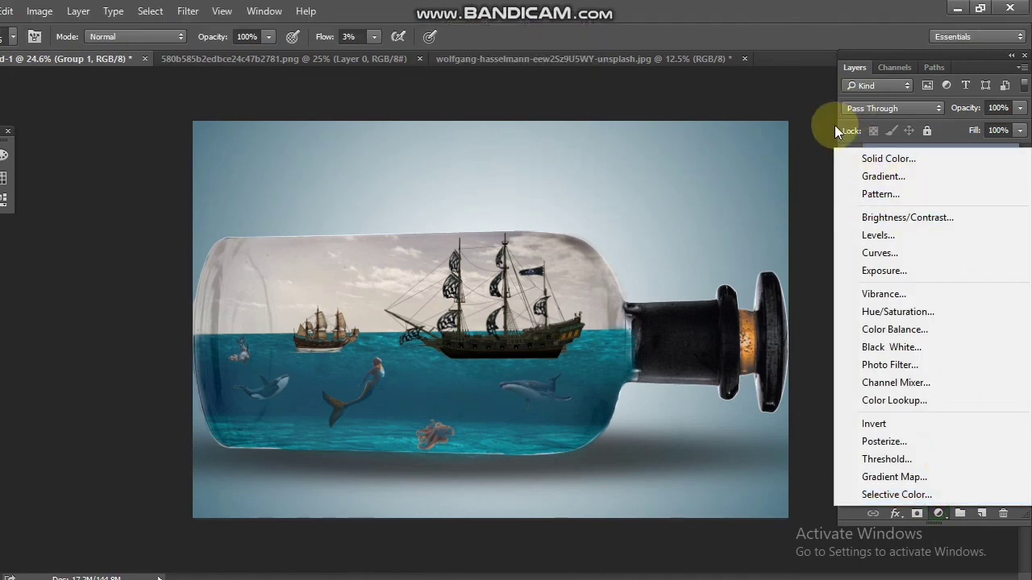
left_click(835, 130)
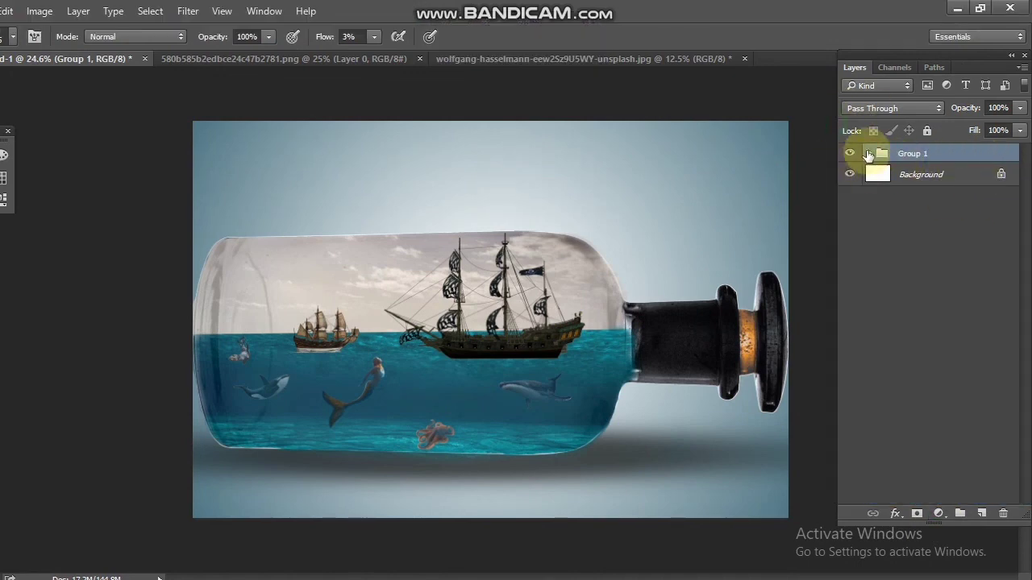
left_click(868, 153)
scroll(1007, 266, "down", 3)
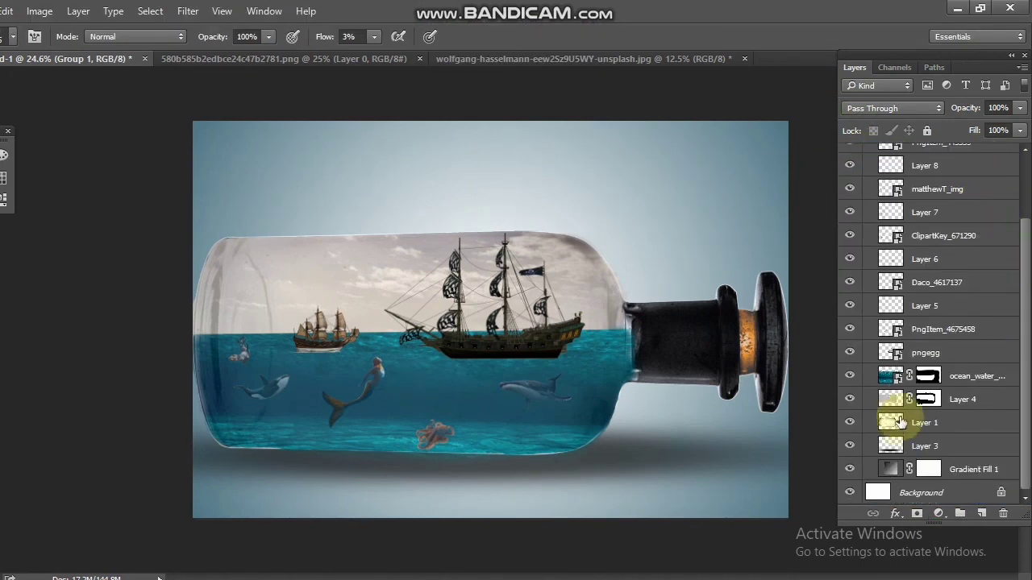
left_click(935, 403)
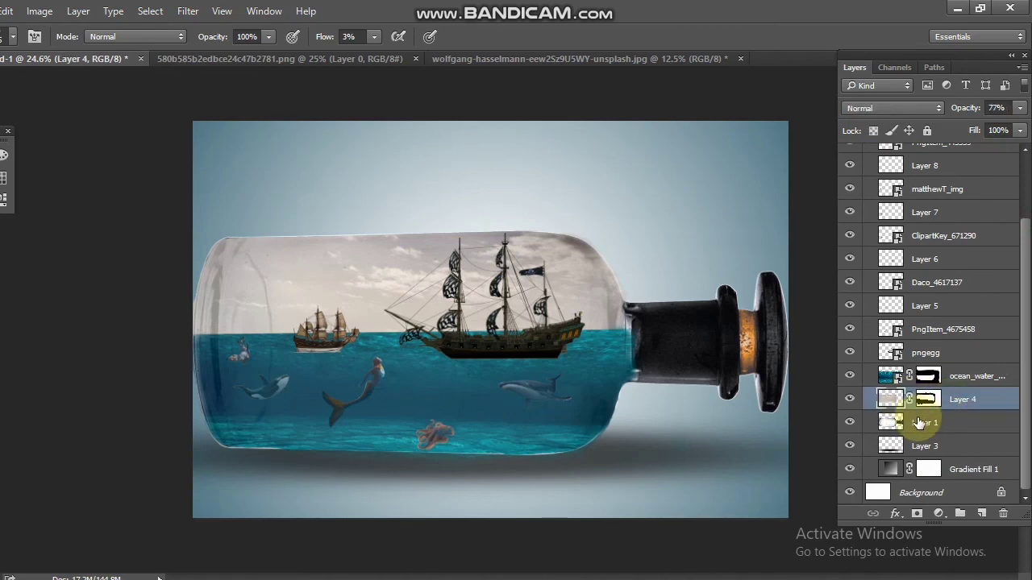
- Add a Hue/Saturation adjustment layer with Hue +15 and Saturation +31
left_click(938, 476)
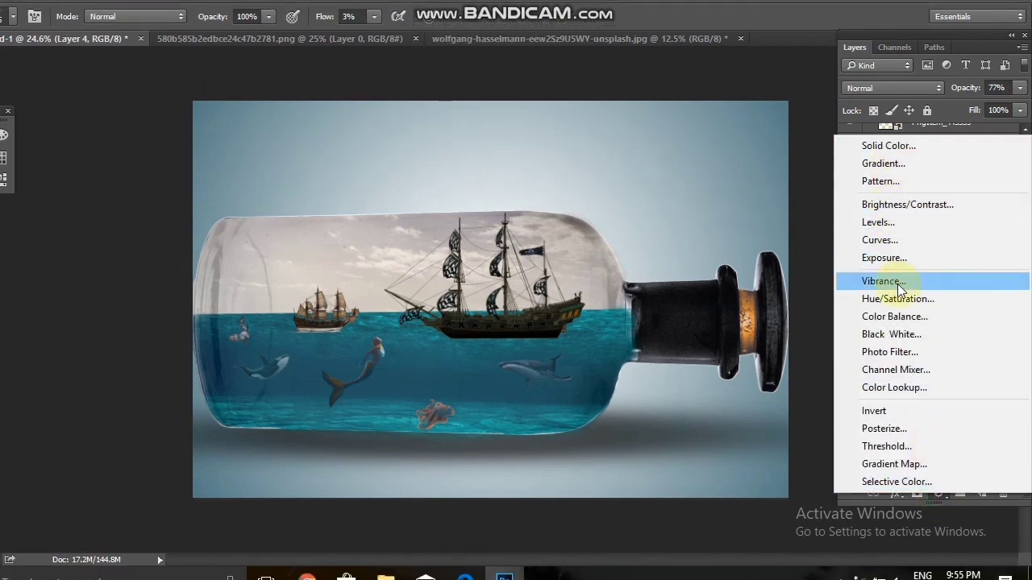
left_click(896, 298)
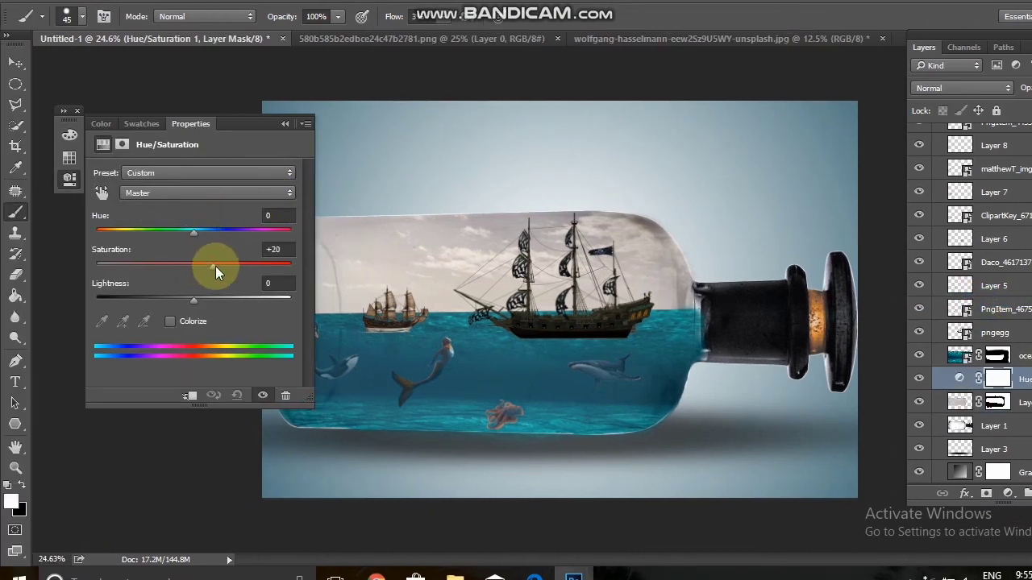
left_click_drag(197, 262, 223, 268)
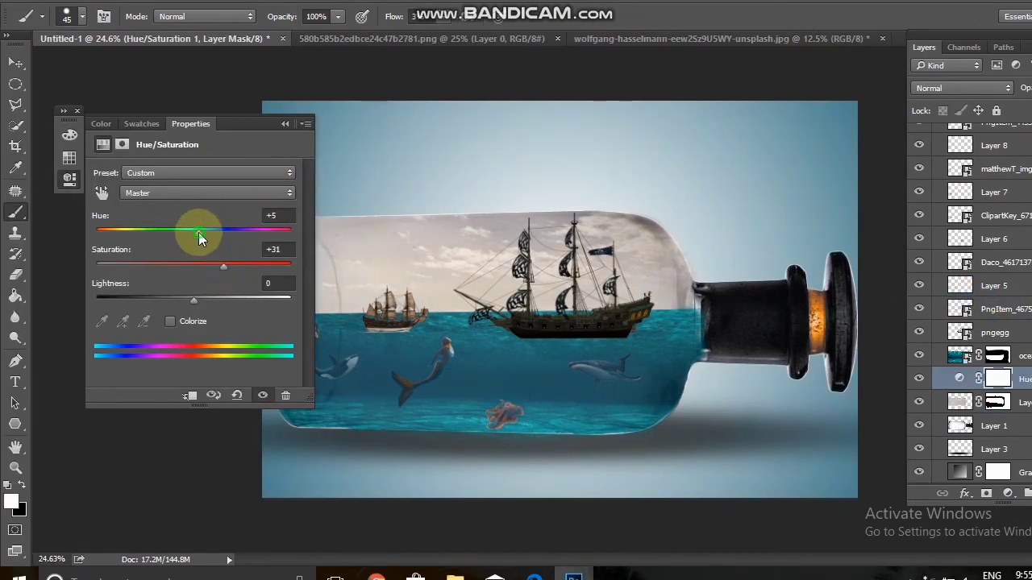
left_click_drag(197, 232, 209, 229)
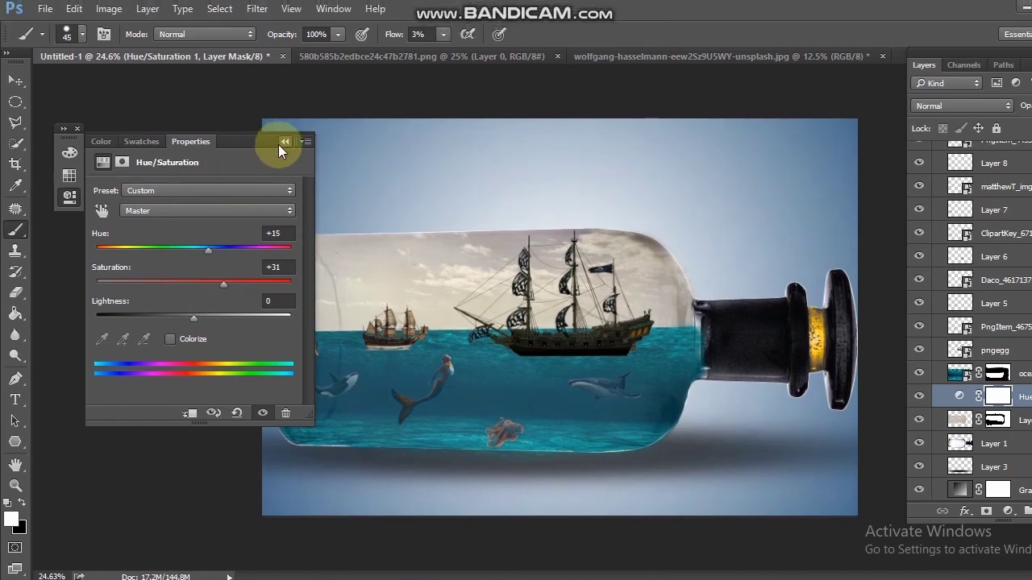
left_click(284, 145)
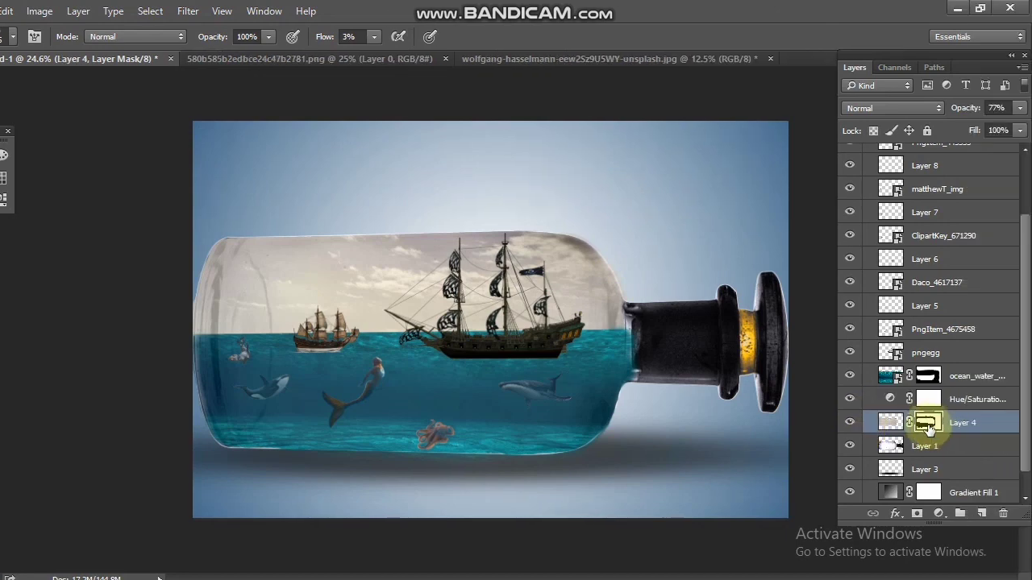
- Add a second Hue/Saturation layer above Layer 4 with Hue +10, Saturation +7, Lightness +8
right_click(925, 419)
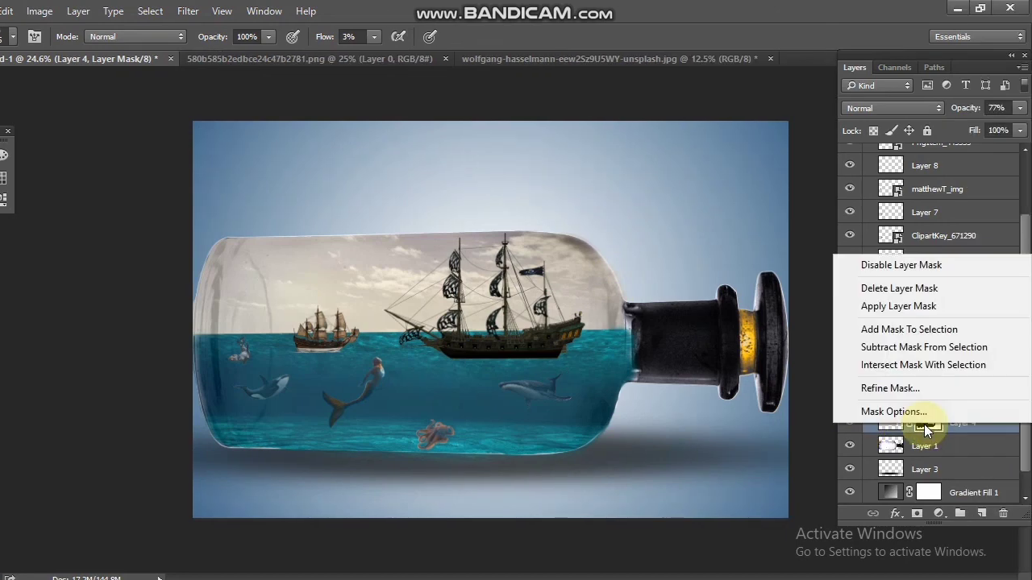
key("Escape")
left_click(938, 475)
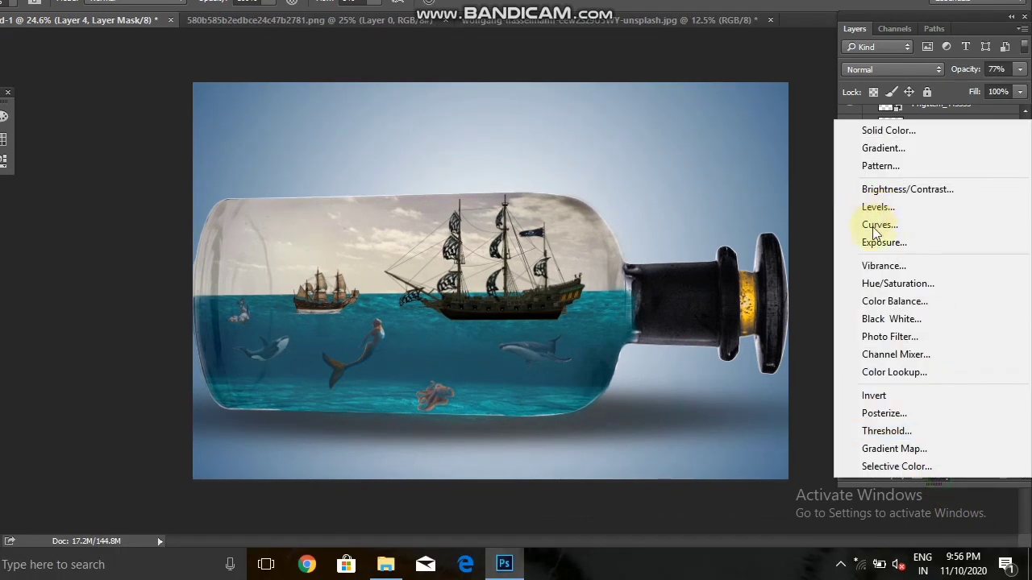
left_click(898, 283)
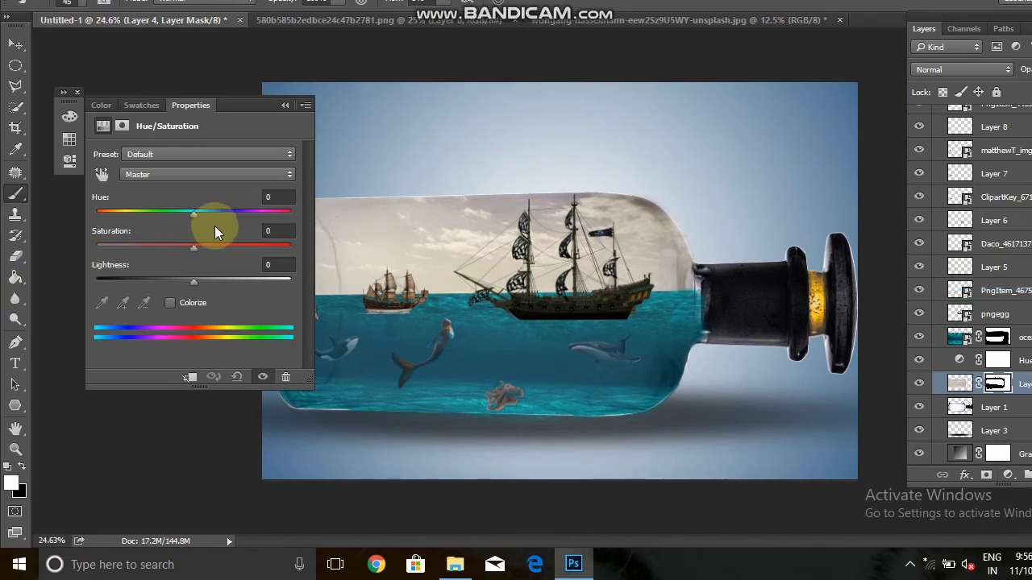
mouse_move(205, 244)
left_mouse_down()
mouse_move(228, 247)
mouse_move(200, 267)
mouse_move(203, 282)
left_mouse_up()
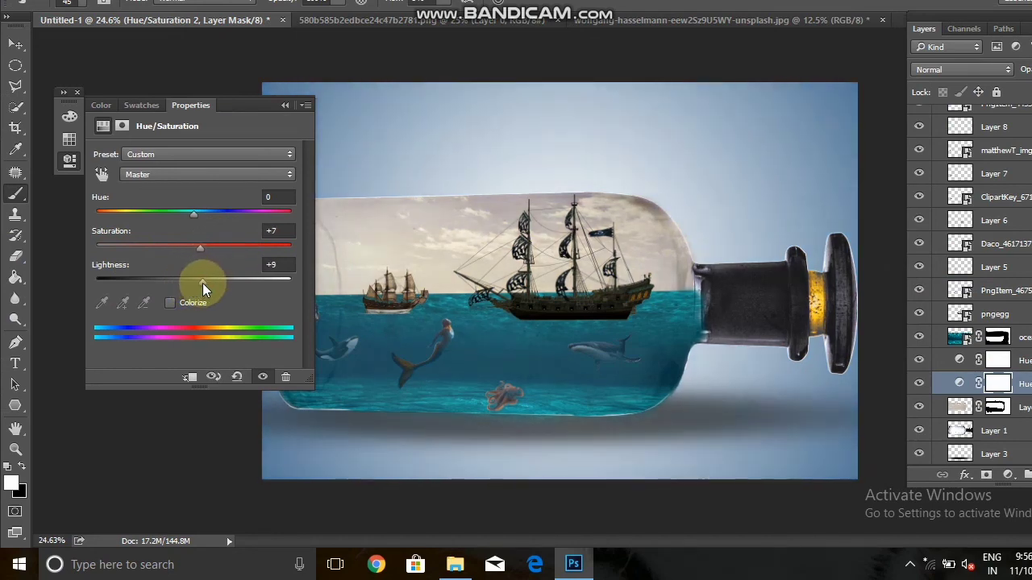
left_click_drag(192, 216, 203, 217)
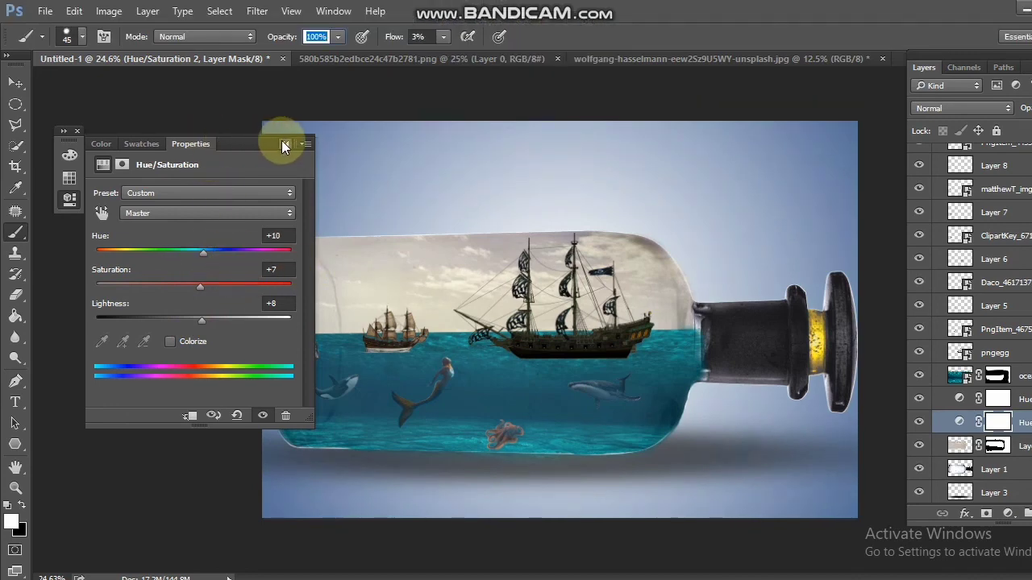
left_click(284, 144)
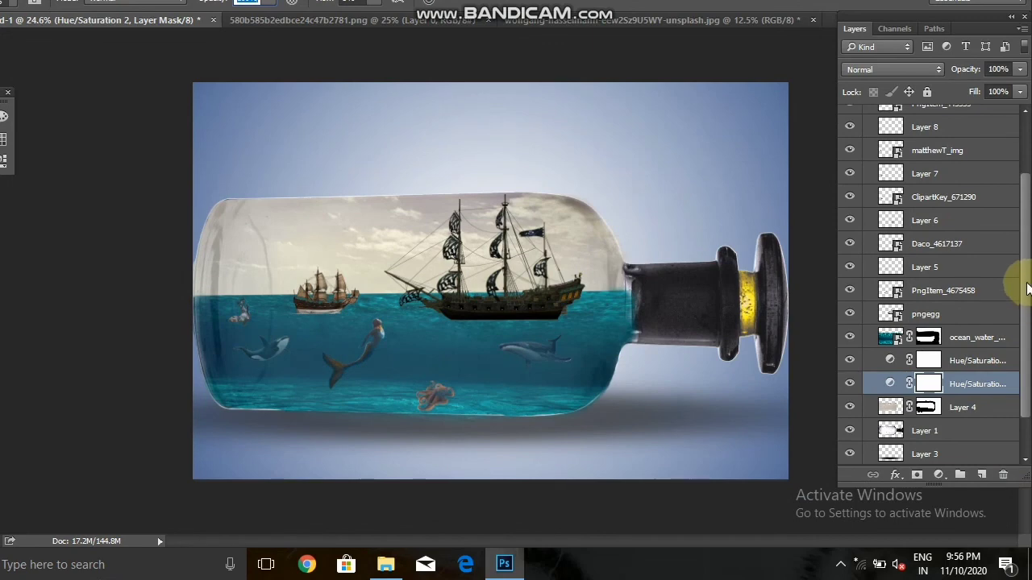
- Collapse Group 1, check the png folder on New Volume (E:), then return to the composite
scroll(1026, 288, "up", 4)
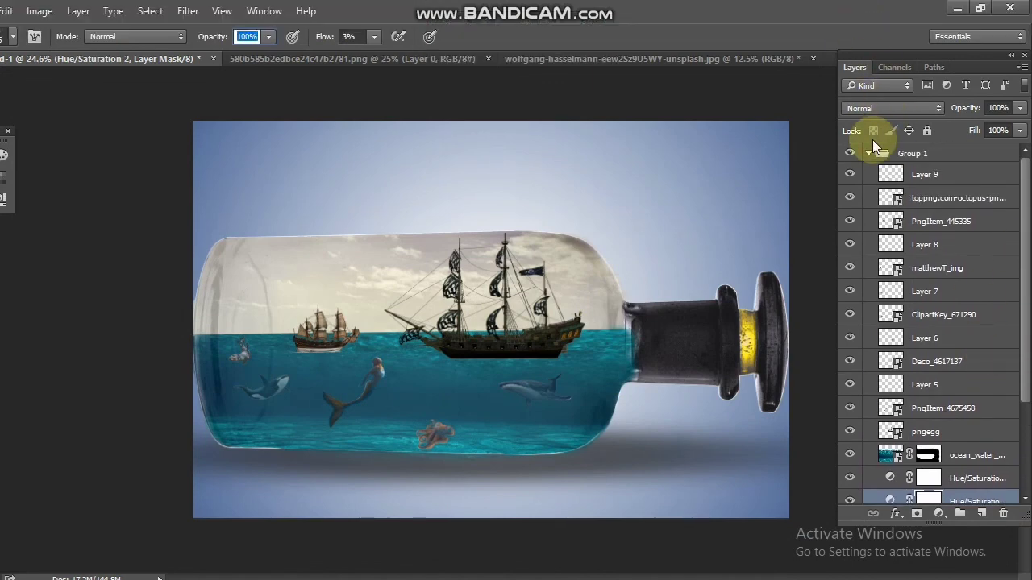
left_click(865, 154)
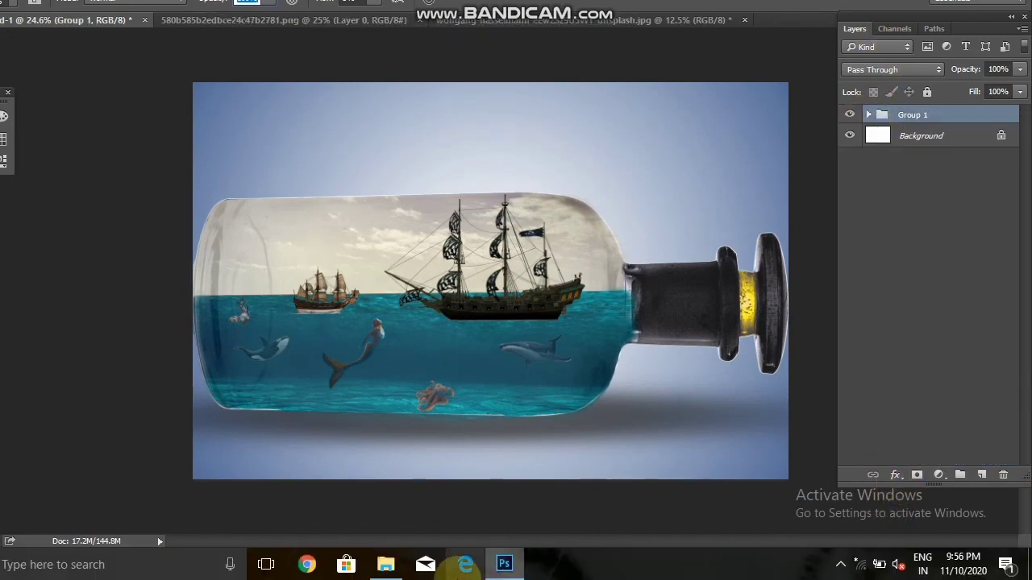
left_click(387, 560)
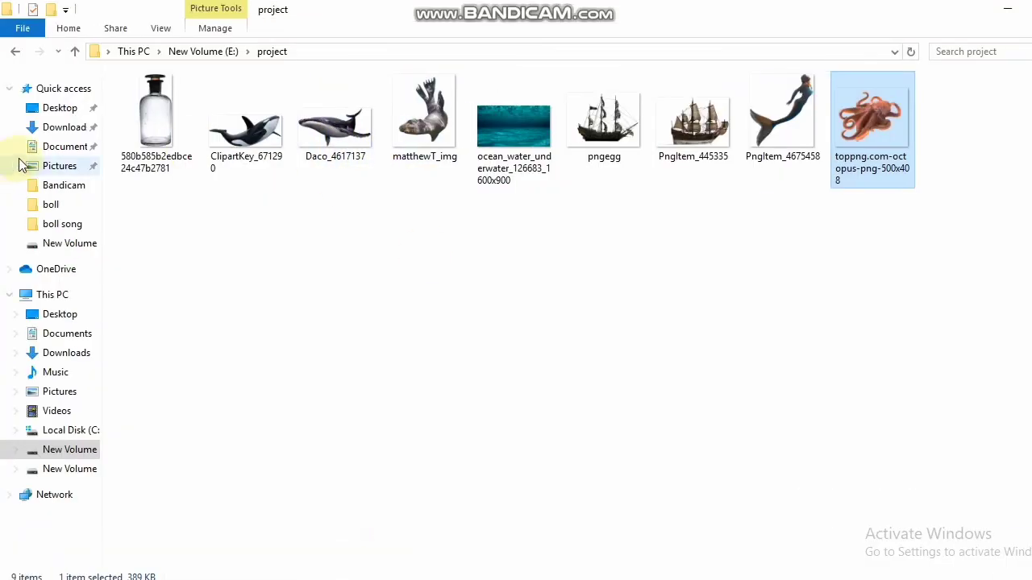
left_click(78, 448)
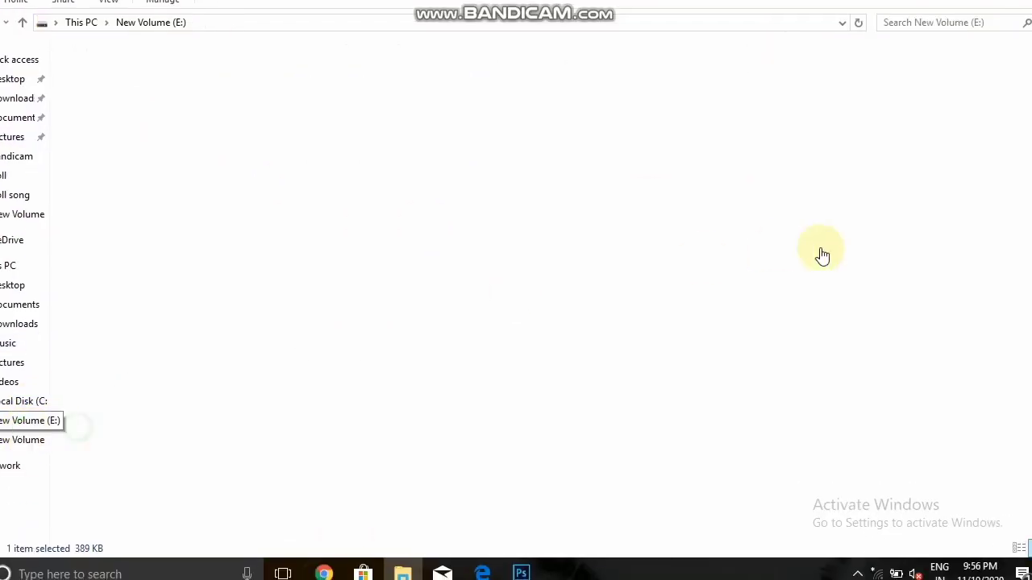
left_click(987, 97)
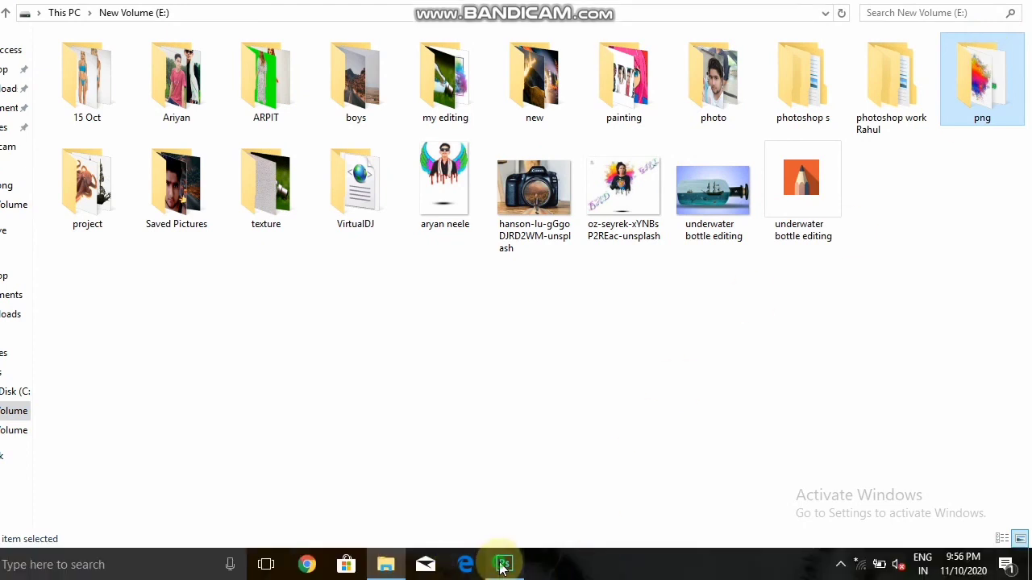
left_click(503, 564)
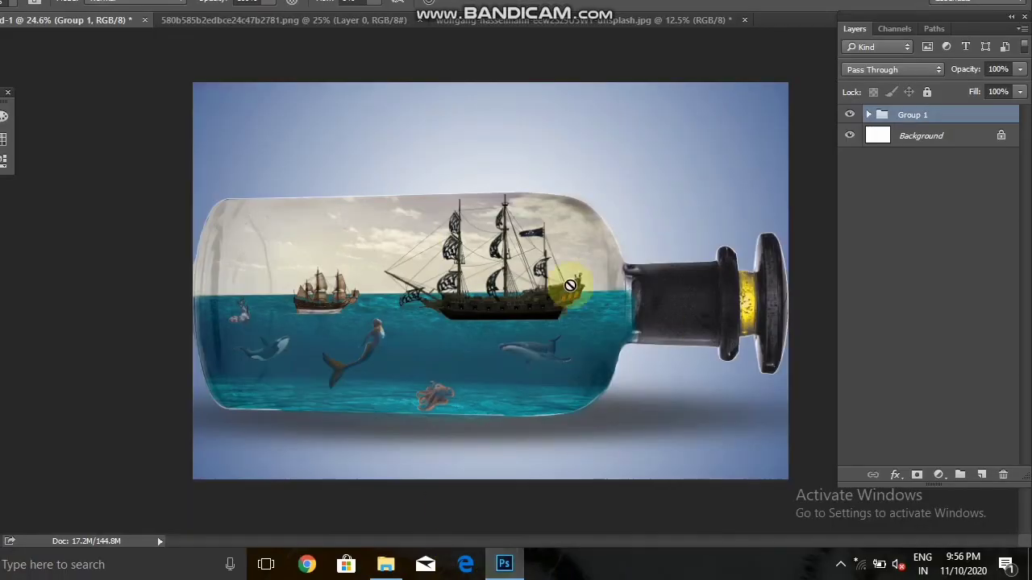
scroll(577, 321, "down", 2)
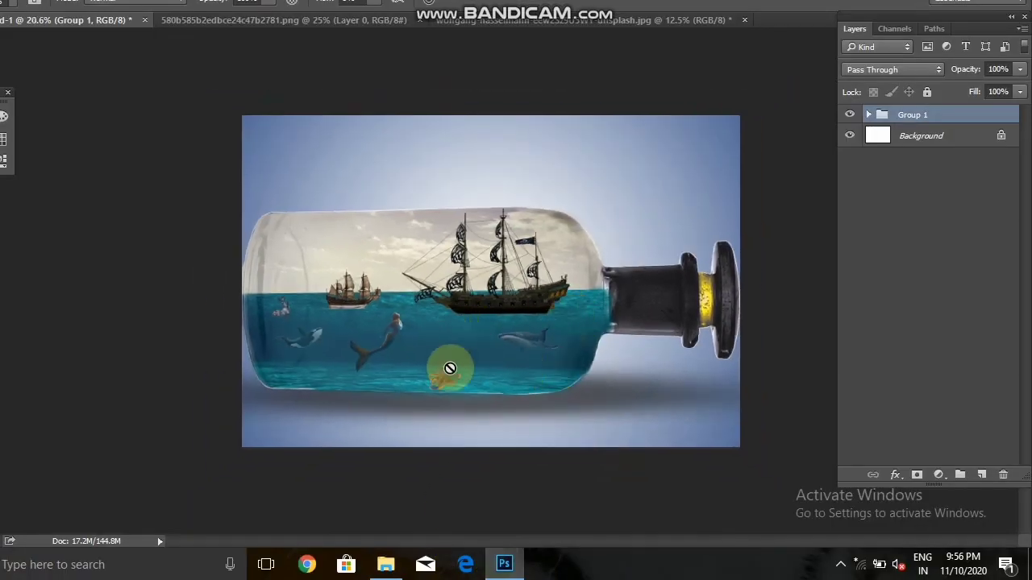